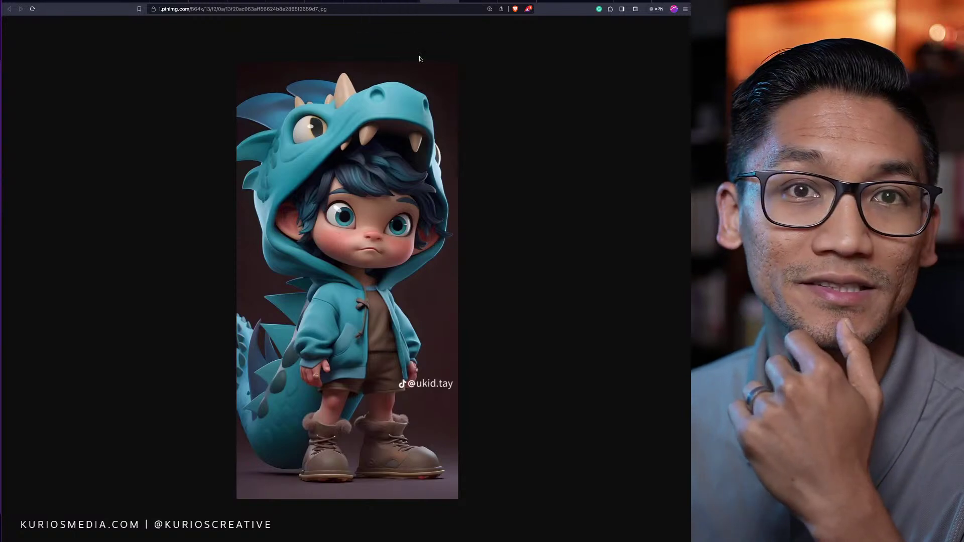
Review the stylized character reference images and the Wingfeather Saga visual development artwork for proportion ideas
{"action": "key", "text": "ctrl+shift+Tab"}
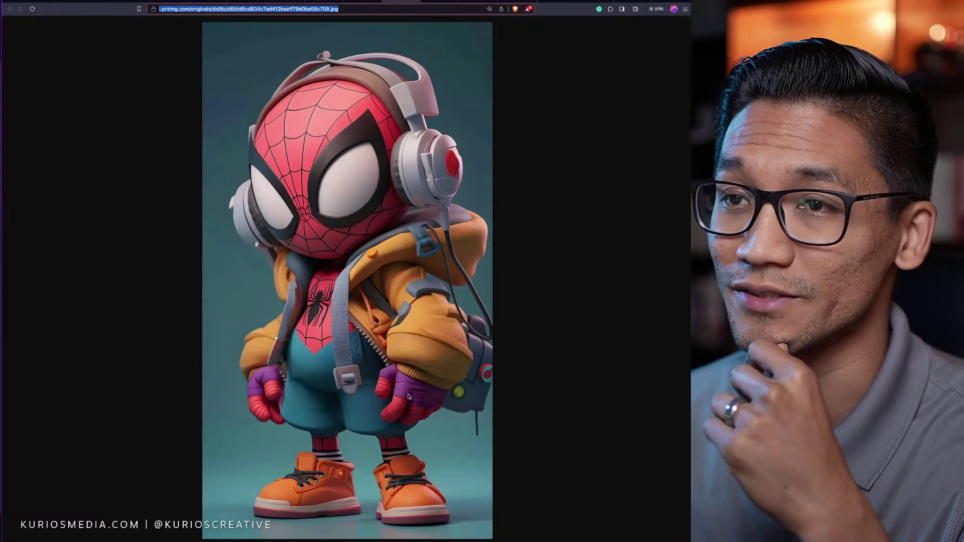
{"action": "left_click", "coordinate": [365, 2]}
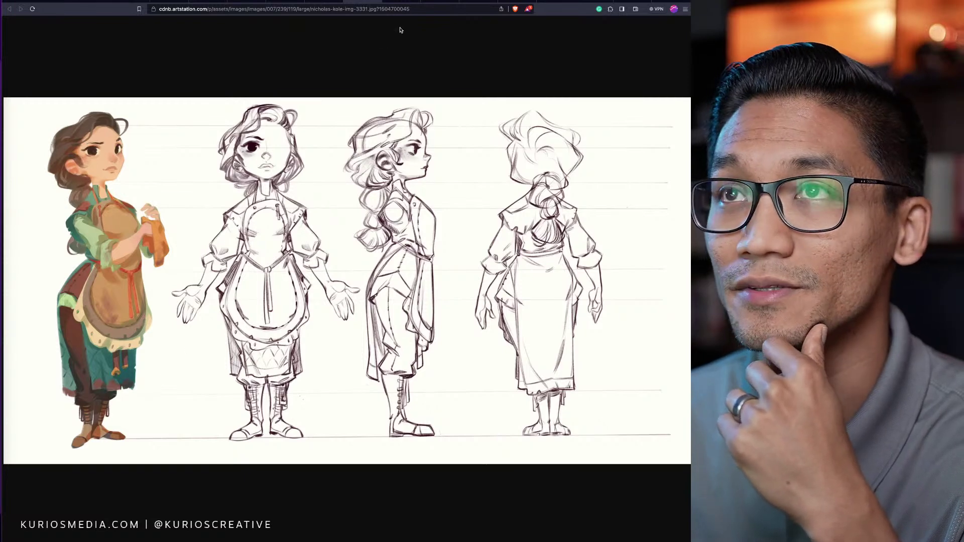
{"action": "left_click", "coordinate": [338, 6]}
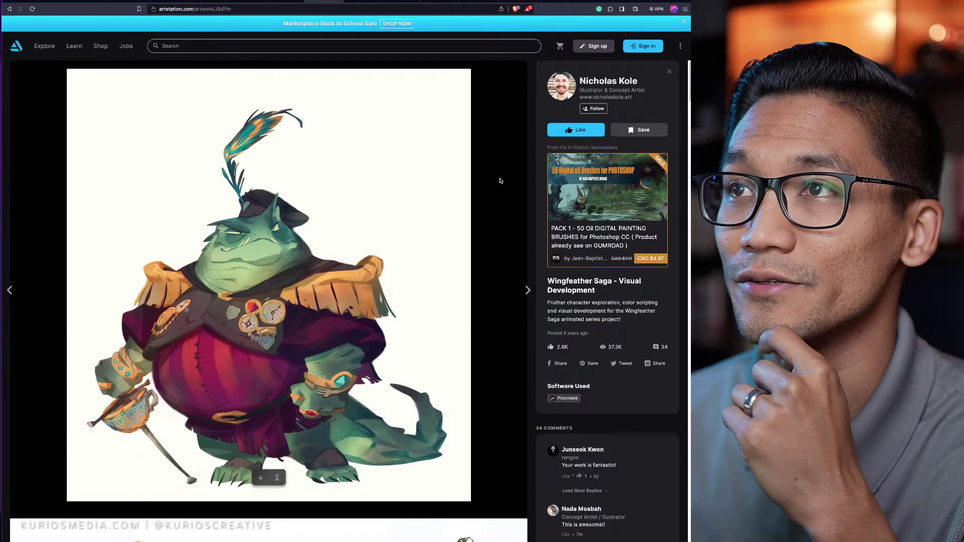
{"action": "scroll", "coordinate": [387, 267], "scroll_direction": "down", "scroll_amount": 6}
{"action": "scroll", "coordinate": [387, 267], "scroll_direction": "down", "scroll_amount": 13}
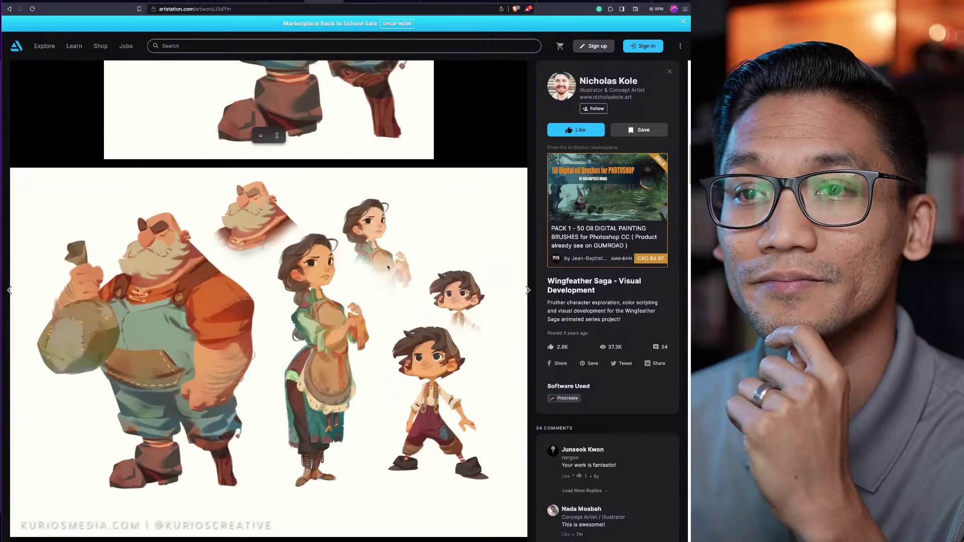
{"action": "scroll", "coordinate": [387, 267], "scroll_direction": "down", "scroll_amount": 5}
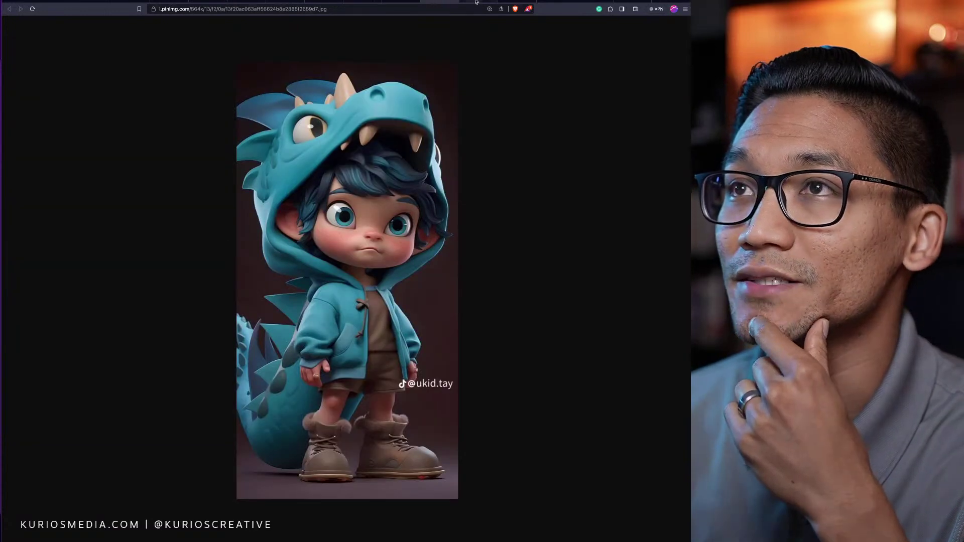
{"action": "left_click", "coordinate": [478, 2]}
{"action": "left_click", "coordinate": [520, 2]}
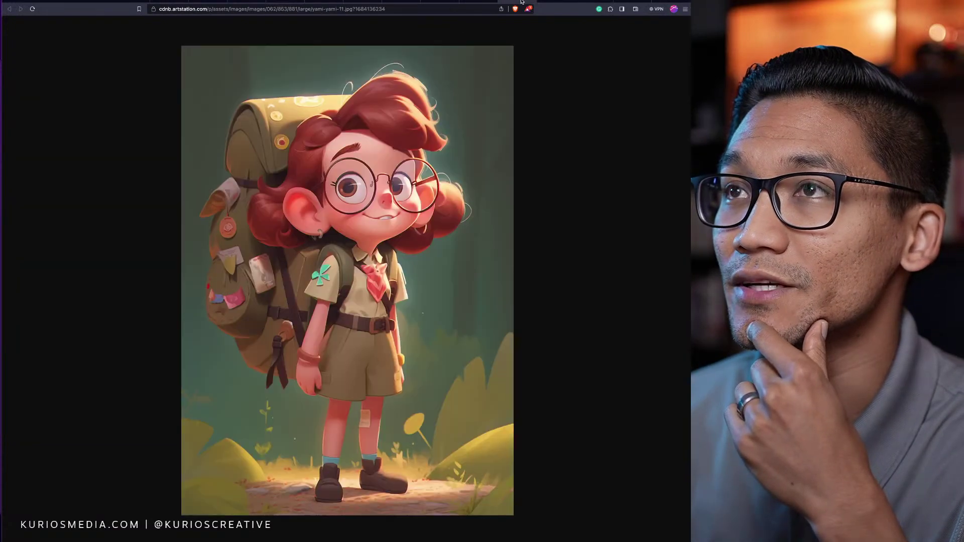
{"action": "left_click", "coordinate": [555, 1]}
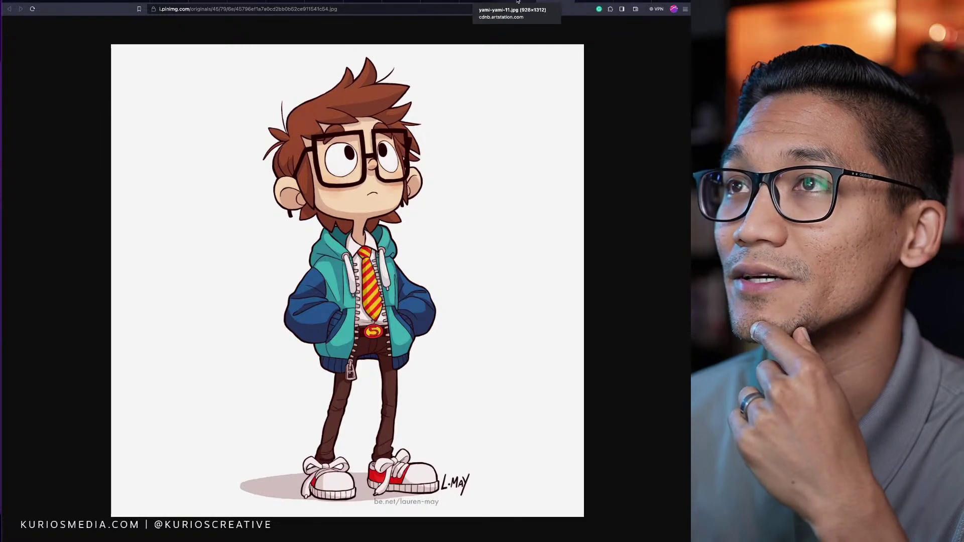
{"action": "left_click", "coordinate": [517, 2]}
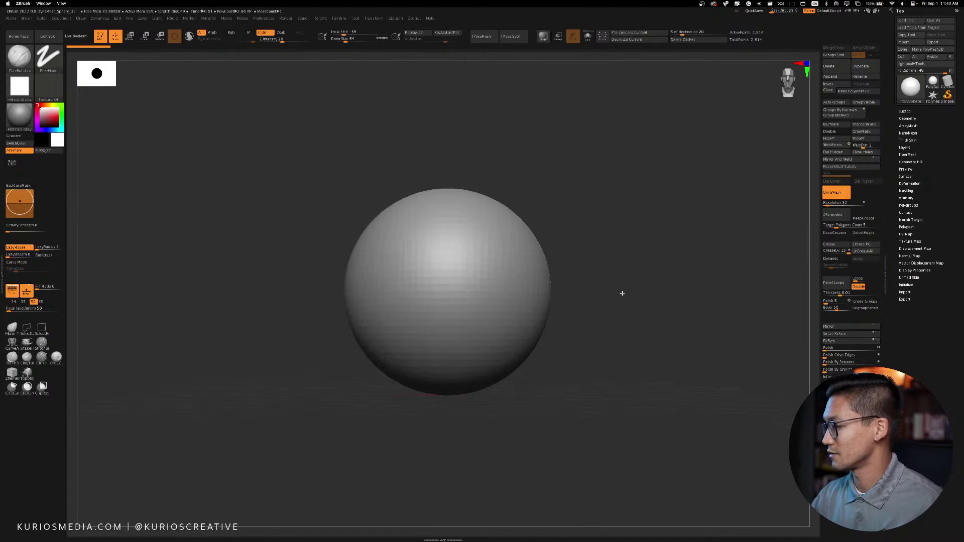
Switch to ZBrush and start a TimeLapse movie recording of the sculpt
{"action": "left_click", "coordinate": [238, 19]}
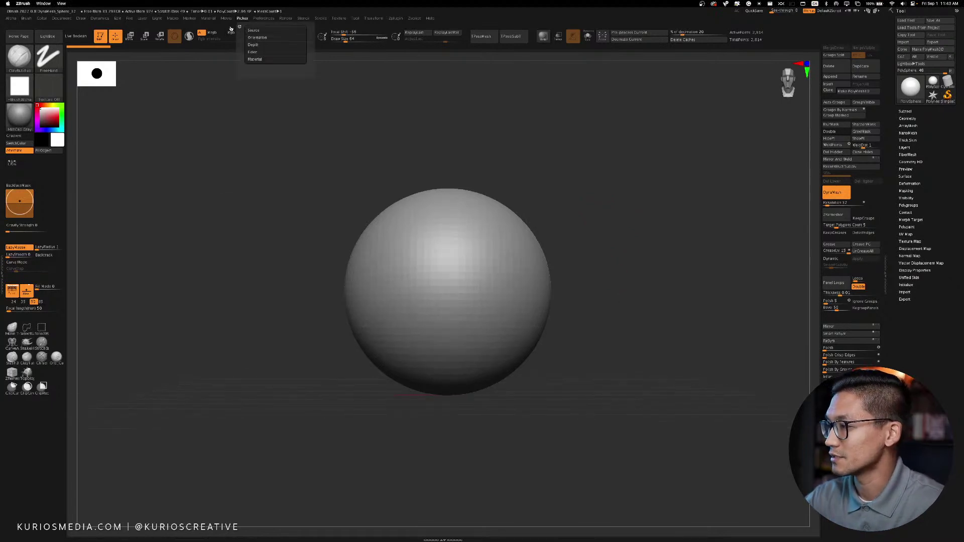
{"action": "left_click", "coordinate": [226, 19]}
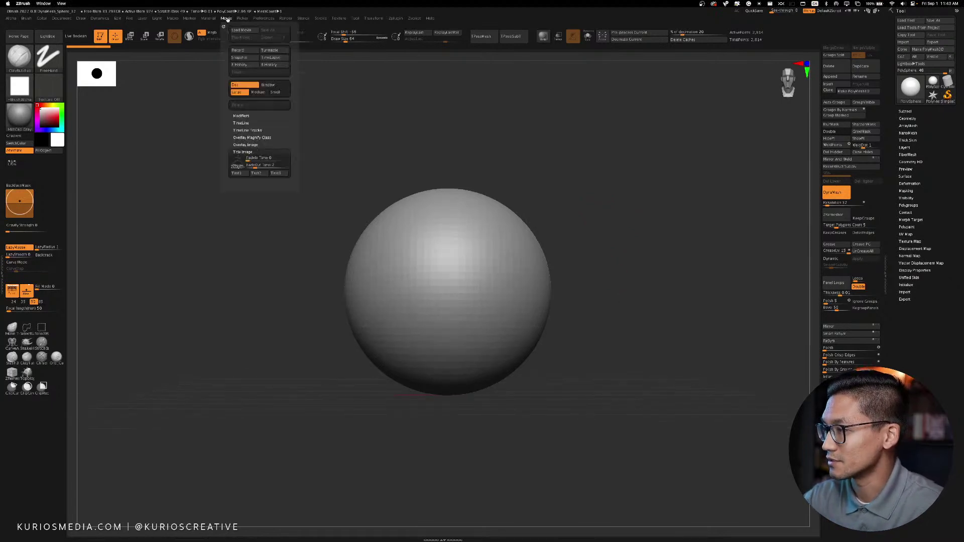
{"action": "left_click", "coordinate": [279, 58]}
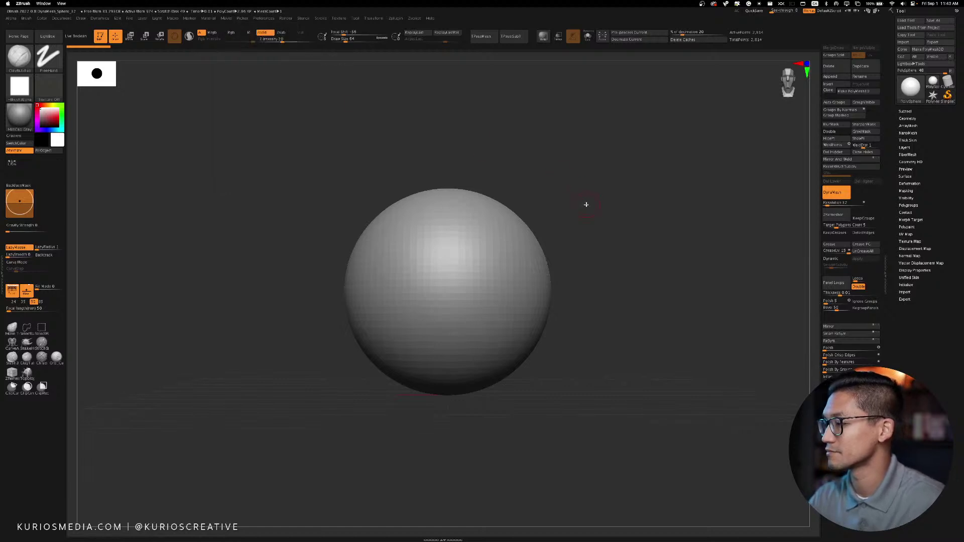
Turn off perspective and enable Sculptris Pro for sculpting the DynaMesh sphere
{"action": "left_click_drag", "start_coordinate": [586, 221], "coordinate": [624, 220], "text": "alt"}
{"action": "key", "text": "p"}
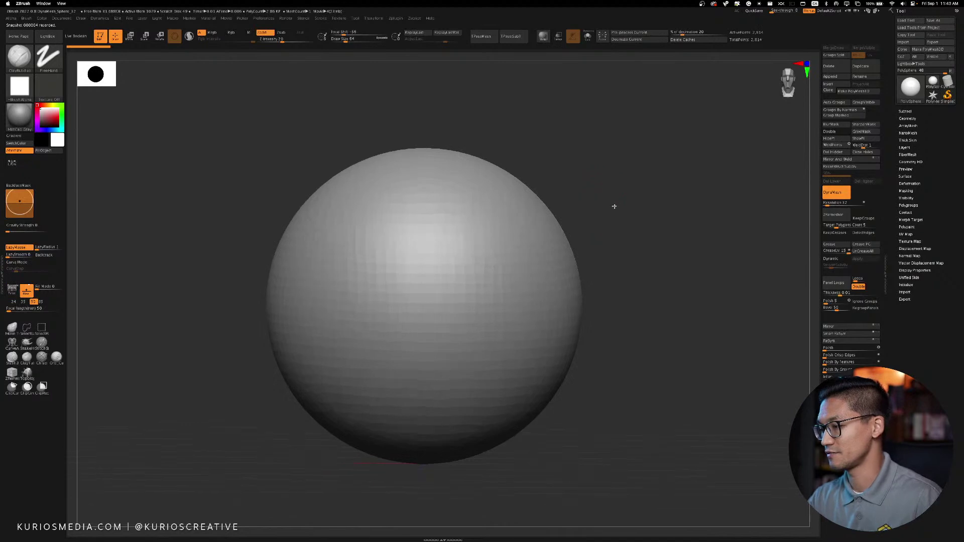
{"action": "left_click_drag", "start_coordinate": [625, 209], "coordinate": [599, 210], "text": "alt"}
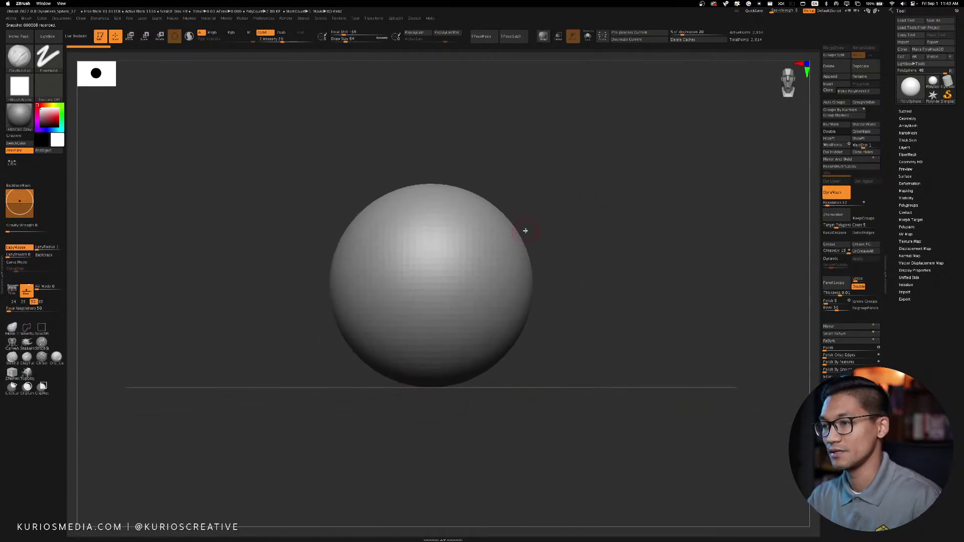
{"action": "key", "text": "space"}
{"action": "left_click_drag", "start_coordinate": [479, 216], "coordinate": [485, 217]}
{"action": "mouse_move", "coordinate": [551, 197]}
{"action": "left_mouse_down", "text": "alt"}
{"action": "mouse_move", "coordinate": [574, 193]}
{"action": "mouse_move", "coordinate": [566, 220]}
{"action": "mouse_move", "coordinate": [549, 221]}
{"action": "left_mouse_up", "text": "alt"}
{"action": "left_click", "coordinate": [189, 36]}
Pull the sphere's lower half down and outward with the Move brush at a draw size of about 493, and hide the floor grid
{"action": "key", "text": "space"}
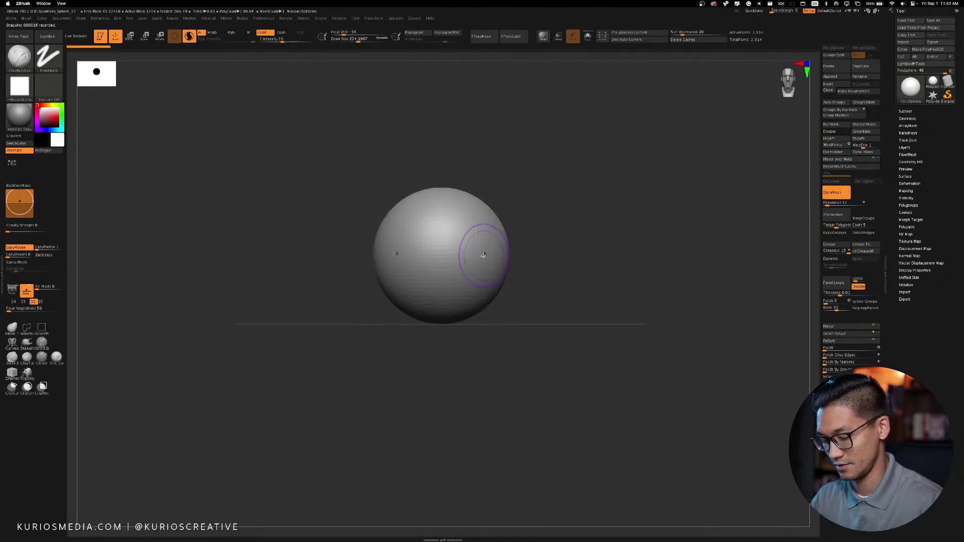
{"action": "key", "text": "b"}
{"action": "key", "text": "m"}
{"action": "key", "text": "v"}
{"action": "key", "text": "space"}
{"action": "left_click_drag", "start_coordinate": [483, 245], "coordinate": [496, 244]}
{"action": "left_click_drag", "start_coordinate": [480, 299], "coordinate": [486, 325]}
{"action": "left_click", "coordinate": [27, 290]}
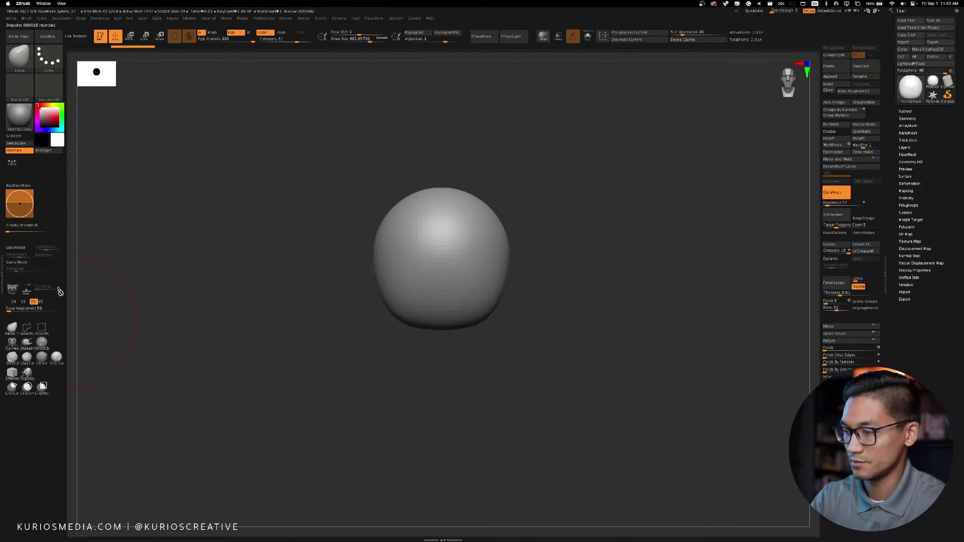
Narrow the head and form the chin, jaw and sloping underside with the Move brush
{"action": "left_click_drag", "start_coordinate": [543, 234], "coordinate": [523, 241], "text": "alt"}
{"action": "left_click_drag", "start_coordinate": [454, 306], "coordinate": [455, 311]}
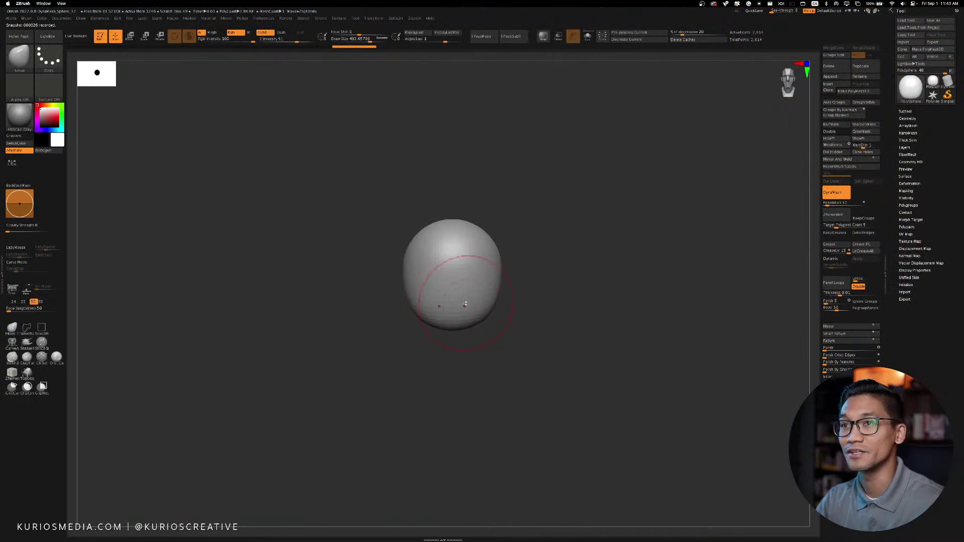
{"action": "mouse_move", "coordinate": [466, 314]}
{"action": "left_mouse_down"}
{"action": "mouse_move", "coordinate": [494, 307]}
{"action": "mouse_move", "coordinate": [480, 322]}
{"action": "left_mouse_up"}
{"action": "mouse_move", "coordinate": [550, 275]}
{"action": "left_mouse_down"}
{"action": "mouse_move", "coordinate": [566, 281]}
{"action": "mouse_move", "coordinate": [532, 273]}
{"action": "left_mouse_up"}
{"action": "key", "text": "space"}
{"action": "mouse_move", "coordinate": [483, 293]}
{"action": "left_mouse_down"}
{"action": "mouse_move", "coordinate": [488, 303]}
{"action": "mouse_move", "coordinate": [433, 304]}
{"action": "left_mouse_up"}
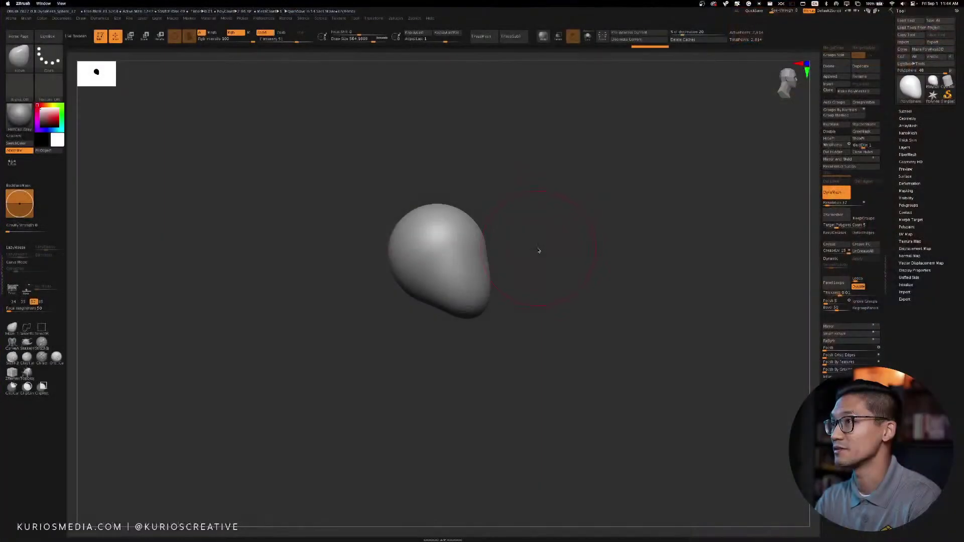
Reshape the back of the skull and the face profile in side view with a larger Move brush
{"action": "mouse_move", "coordinate": [512, 290]}
{"action": "left_mouse_down", "text": "alt"}
{"action": "mouse_move", "coordinate": [481, 284]}
{"action": "mouse_move", "coordinate": [464, 316]}
{"action": "mouse_move", "coordinate": [392, 295]}
{"action": "left_mouse_up", "text": "alt"}
{"action": "key", "text": "space"}
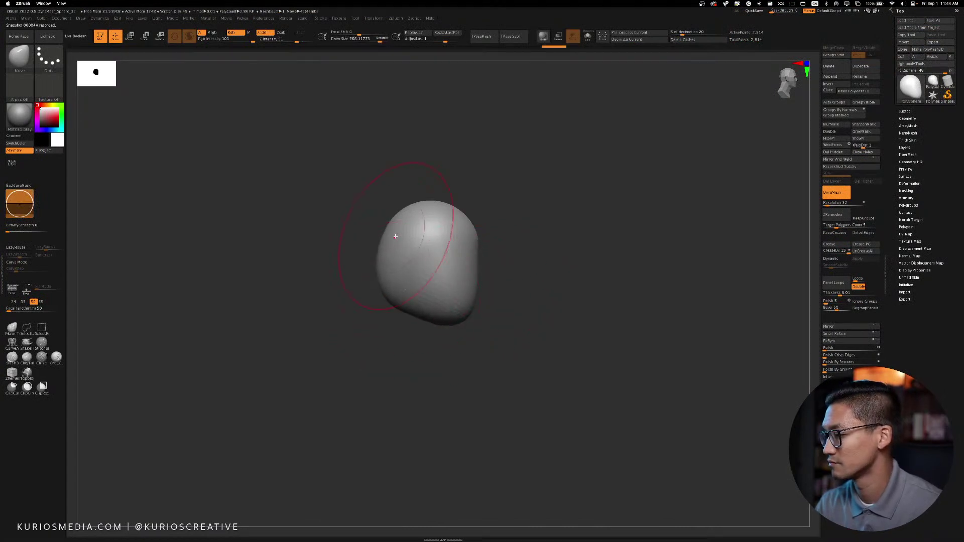
{"action": "left_click_drag", "start_coordinate": [396, 239], "coordinate": [385, 227]}
{"action": "left_click_drag", "start_coordinate": [477, 261], "coordinate": [479, 262]}
{"action": "left_click_drag", "start_coordinate": [547, 262], "coordinate": [529, 260], "text": "shift"}
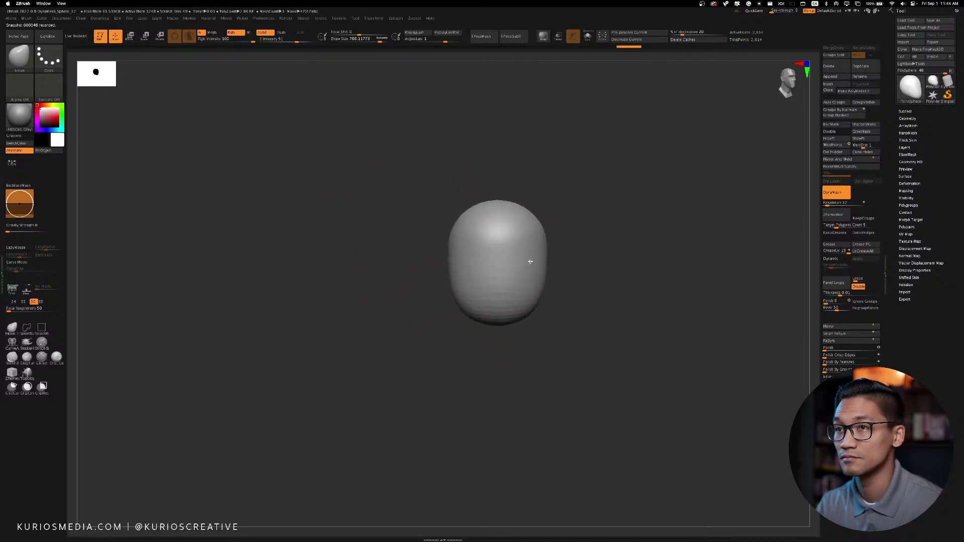
Build up rough ear mounds symmetrically on the sides of the head with a clay brush
{"action": "mouse_move", "coordinate": [607, 262]}
{"action": "left_mouse_down", "text": "alt"}
{"action": "mouse_move", "coordinate": [553, 279]}
{"action": "mouse_move", "coordinate": [561, 263]}
{"action": "mouse_move", "coordinate": [592, 258]}
{"action": "mouse_move", "coordinate": [507, 280]}
{"action": "mouse_move", "coordinate": [542, 261]}
{"action": "left_mouse_up", "text": "alt"}
{"action": "key", "text": "space"}
{"action": "left_click", "coordinate": [536, 266]}
{"action": "key", "text": "b"}
{"action": "key", "text": "c"}
Pull the side mounds outward with the Move brush to start forming the ears
{"action": "key", "text": "b"}
{"action": "key", "text": "space"}
{"action": "key", "text": "space"}
{"action": "left_click_drag", "start_coordinate": [519, 264], "coordinate": [519, 282]}
{"action": "mouse_move", "coordinate": [588, 260]}
{"action": "left_mouse_down", "text": "shift"}
{"action": "mouse_move", "coordinate": [634, 253]}
{"action": "mouse_move", "coordinate": [542, 250]}
{"action": "mouse_move", "coordinate": [549, 266]}
{"action": "mouse_move", "coordinate": [464, 284]}
{"action": "mouse_move", "coordinate": [501, 254]}
{"action": "mouse_move", "coordinate": [468, 286]}
{"action": "left_mouse_up", "text": "shift"}
{"action": "key", "text": "b"}
{"action": "key", "text": "m"}
{"action": "key", "text": "v"}
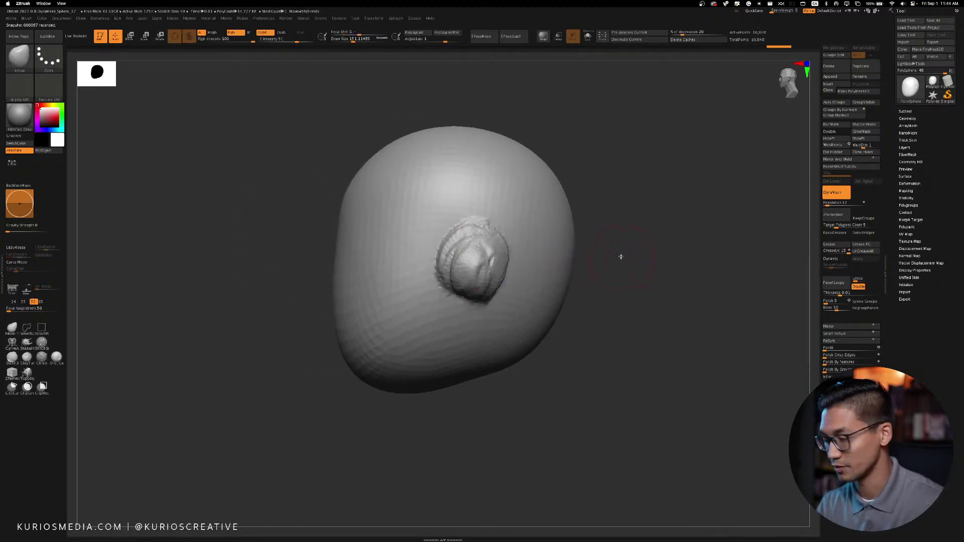
{"action": "left_click_drag", "start_coordinate": [620, 260], "coordinate": [645, 258], "text": "shift"}
{"action": "key", "text": "space"}
{"action": "mouse_move", "coordinate": [499, 262]}
{"action": "left_mouse_down"}
{"action": "mouse_move", "coordinate": [539, 238]}
{"action": "mouse_move", "coordinate": [520, 275]}
{"action": "left_mouse_up"}
{"action": "left_click_drag", "start_coordinate": [615, 283], "coordinate": [510, 276]}
Raise the ears' upper edges and nudge their lower edges inward with the Move brush
{"action": "left_click_drag", "start_coordinate": [629, 268], "coordinate": [657, 254]}
{"action": "left_click_drag", "start_coordinate": [528, 240], "coordinate": [527, 232]}
{"action": "left_click_drag", "start_coordinate": [577, 230], "coordinate": [622, 222], "text": "shift"}
{"action": "mouse_move", "coordinate": [545, 255]}
{"action": "left_mouse_down"}
{"action": "mouse_move", "coordinate": [559, 251]}
{"action": "mouse_move", "coordinate": [561, 280]}
{"action": "mouse_move", "coordinate": [765, 261]}
{"action": "left_mouse_up"}
{"action": "left_click_drag", "start_coordinate": [566, 294], "coordinate": [549, 297]}
{"action": "mouse_move", "coordinate": [420, 320]}
{"action": "left_mouse_down"}
{"action": "mouse_move", "coordinate": [607, 276]}
{"action": "mouse_move", "coordinate": [576, 272]}
{"action": "left_mouse_up"}
Extend and reposition the ears in front view with the Move brush, using a draw size of about 525 for the broad pull
{"action": "key", "text": "space"}
{"action": "left_click_drag", "start_coordinate": [511, 281], "coordinate": [525, 280]}
{"action": "left_click_drag", "start_coordinate": [519, 241], "coordinate": [507, 315]}
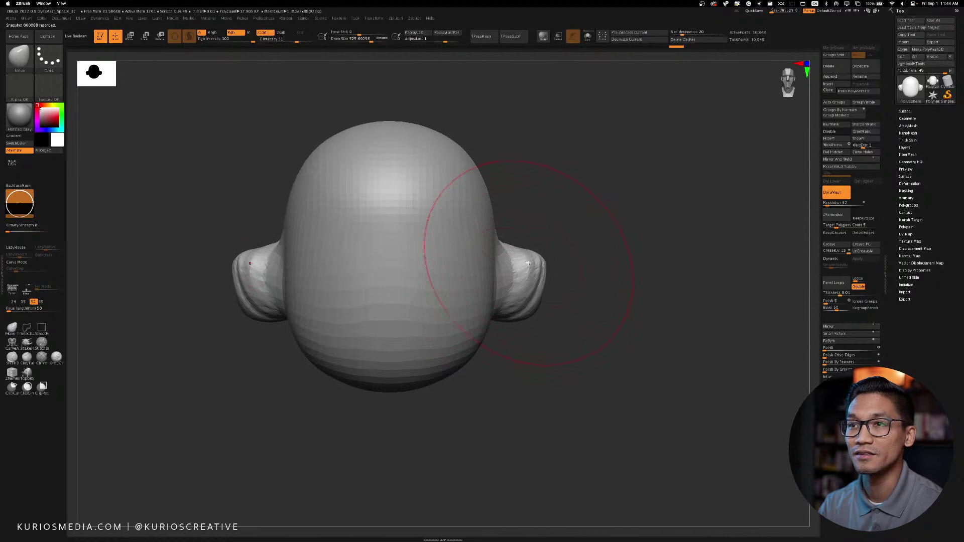
{"action": "mouse_move", "coordinate": [524, 262]}
{"action": "left_mouse_down"}
{"action": "mouse_move", "coordinate": [531, 291]}
{"action": "mouse_move", "coordinate": [526, 273]}
{"action": "mouse_move", "coordinate": [552, 253]}
{"action": "left_mouse_up"}
{"action": "key", "text": "space"}
Shape the ears' outline and flatten their form from the side with the Move brush at a draw size of about 362
{"action": "key", "text": "space"}
{"action": "mouse_move", "coordinate": [527, 283]}
{"action": "left_mouse_down"}
{"action": "mouse_move", "coordinate": [511, 283]}
{"action": "mouse_move", "coordinate": [533, 302]}
{"action": "mouse_move", "coordinate": [523, 314]}
{"action": "left_mouse_up"}
{"action": "mouse_move", "coordinate": [615, 284]}
{"action": "left_mouse_down"}
{"action": "mouse_move", "coordinate": [525, 281]}
{"action": "mouse_move", "coordinate": [556, 278]}
{"action": "left_mouse_up"}
{"action": "key", "text": "space"}
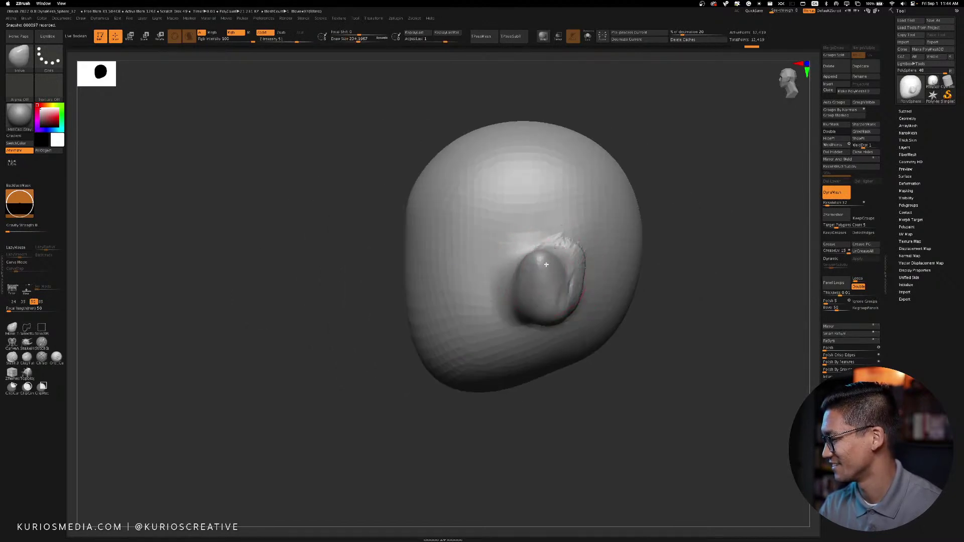
{"action": "mouse_move", "coordinate": [656, 269]}
{"action": "left_mouse_down"}
{"action": "mouse_move", "coordinate": [727, 273]}
{"action": "mouse_move", "coordinate": [440, 254]}
{"action": "mouse_move", "coordinate": [464, 262]}
{"action": "left_mouse_up"}
{"action": "key", "text": "space"}
{"action": "left_click_drag", "start_coordinate": [465, 274], "coordinate": [420, 258]}
{"action": "left_click_drag", "start_coordinate": [441, 299], "coordinate": [440, 296]}
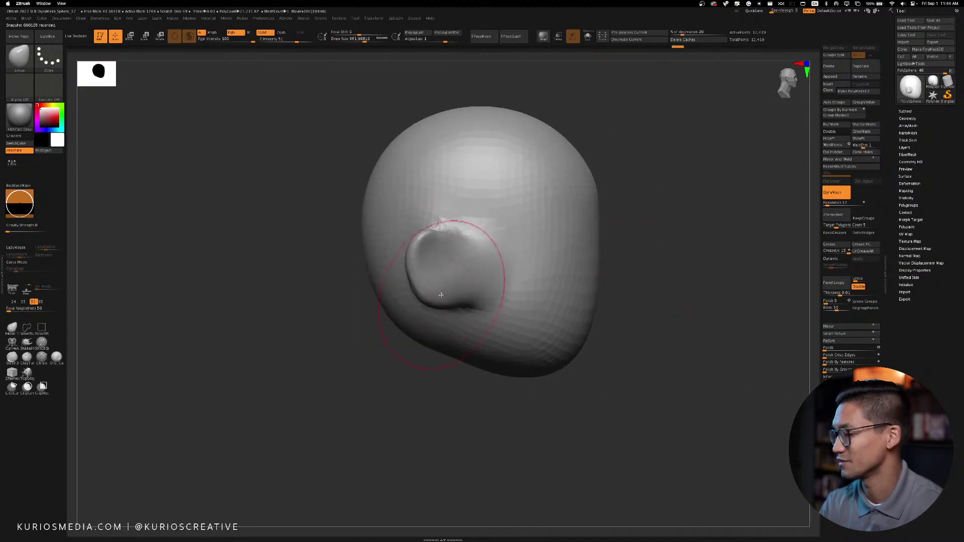
{"action": "left_click_drag", "start_coordinate": [435, 241], "coordinate": [426, 245]}
Widen the ears and round off their pointed tips and lower edges with the Move brush, reducing the draw size to about 245
{"action": "left_click_drag", "start_coordinate": [697, 258], "coordinate": [635, 262], "text": "shift"}
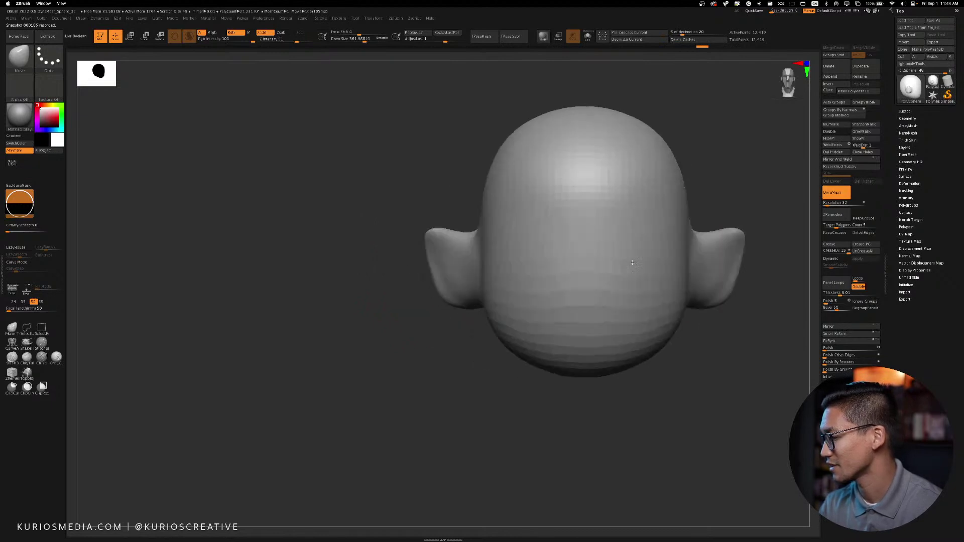
{"action": "left_click_drag", "start_coordinate": [683, 204], "coordinate": [648, 192], "text": "alt"}
{"action": "left_click_drag", "start_coordinate": [629, 226], "coordinate": [600, 216], "text": "alt"}
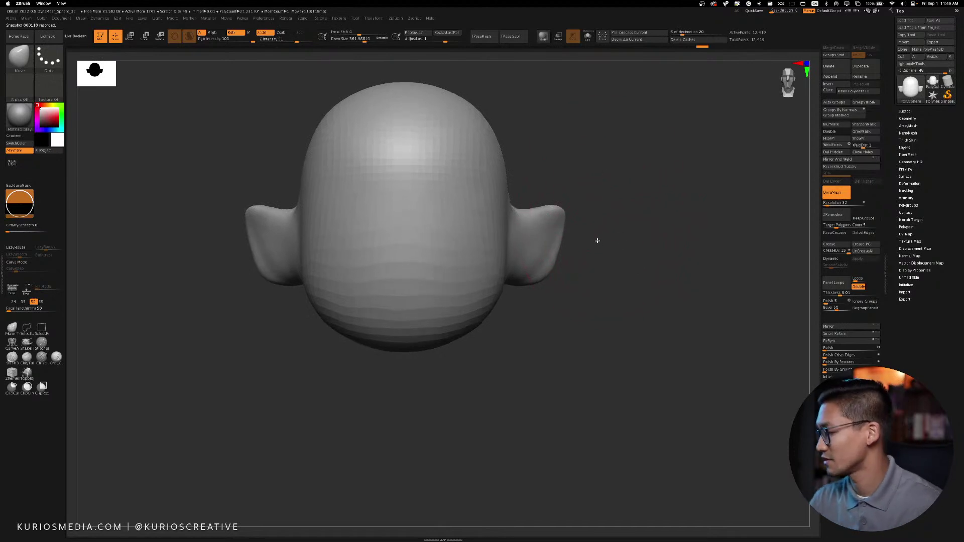
{"action": "key", "text": "space"}
{"action": "mouse_move", "coordinate": [542, 233]}
{"action": "left_mouse_down"}
{"action": "mouse_move", "coordinate": [533, 202]}
{"action": "mouse_move", "coordinate": [552, 199]}
{"action": "mouse_move", "coordinate": [567, 223]}
{"action": "left_mouse_up"}
{"action": "mouse_move", "coordinate": [558, 249]}
{"action": "left_mouse_down"}
{"action": "mouse_move", "coordinate": [555, 265]}
{"action": "mouse_move", "coordinate": [544, 247]}
{"action": "mouse_move", "coordinate": [544, 267]}
{"action": "left_mouse_up"}
{"action": "key", "text": "shift+space"}
{"action": "mouse_move", "coordinate": [570, 234]}
{"action": "left_mouse_down"}
{"action": "mouse_move", "coordinate": [620, 206]}
{"action": "mouse_move", "coordinate": [592, 251]}
{"action": "left_mouse_up"}
{"action": "left_click_drag", "start_coordinate": [451, 341], "coordinate": [510, 217], "text": "ctrl"}
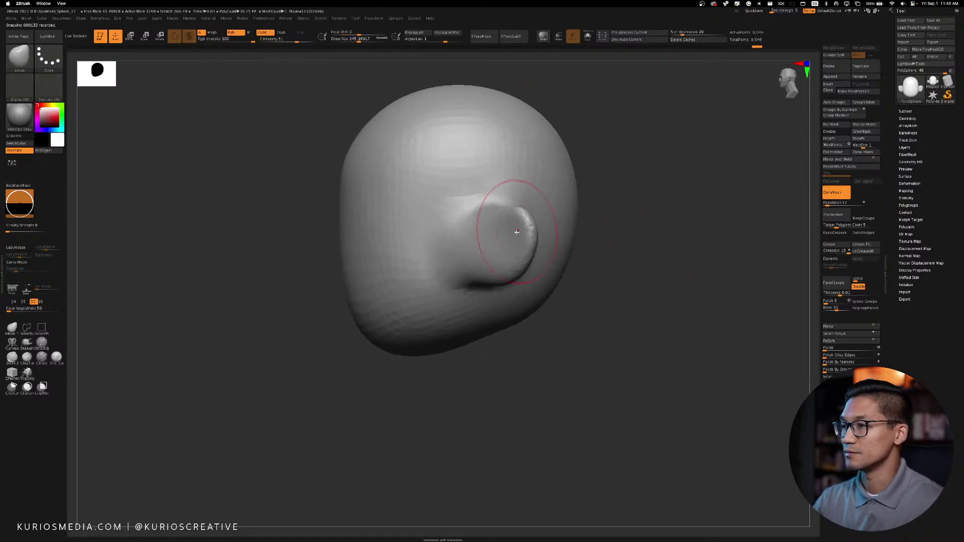
Build a small round nose at the center of the face with the Standard brush at a draw size of about 187
{"action": "mouse_move", "coordinate": [598, 168]}
{"action": "left_mouse_down"}
{"action": "mouse_move", "coordinate": [695, 195]}
{"action": "mouse_move", "coordinate": [676, 180]}
{"action": "mouse_move", "coordinate": [691, 176]}
{"action": "left_mouse_up"}
{"action": "key", "text": "b"}
{"action": "key", "text": "s"}
{"action": "key", "text": "t"}
{"action": "key", "text": "space"}
{"action": "left_click_drag", "start_coordinate": [383, 223], "coordinate": [372, 226]}
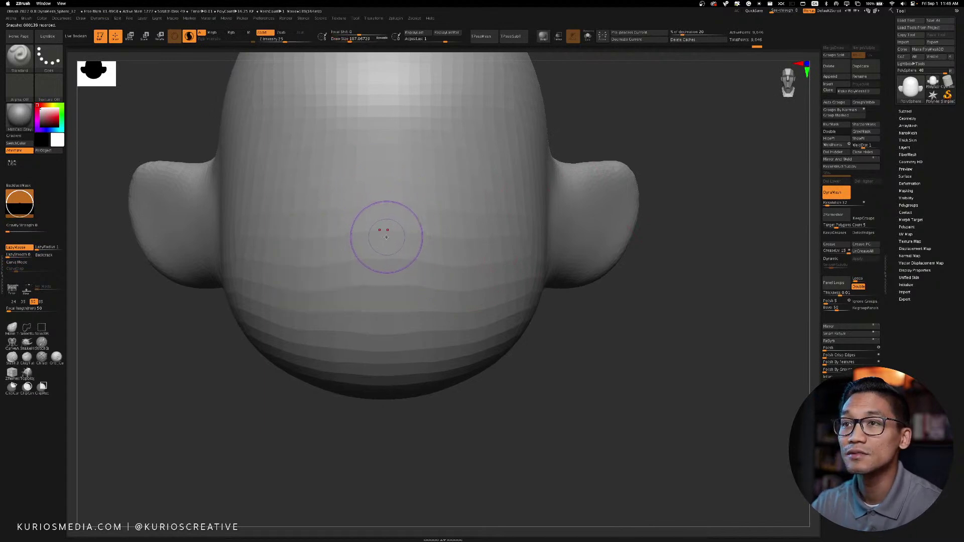
{"action": "left_click_drag", "start_coordinate": [638, 144], "coordinate": [699, 147]}
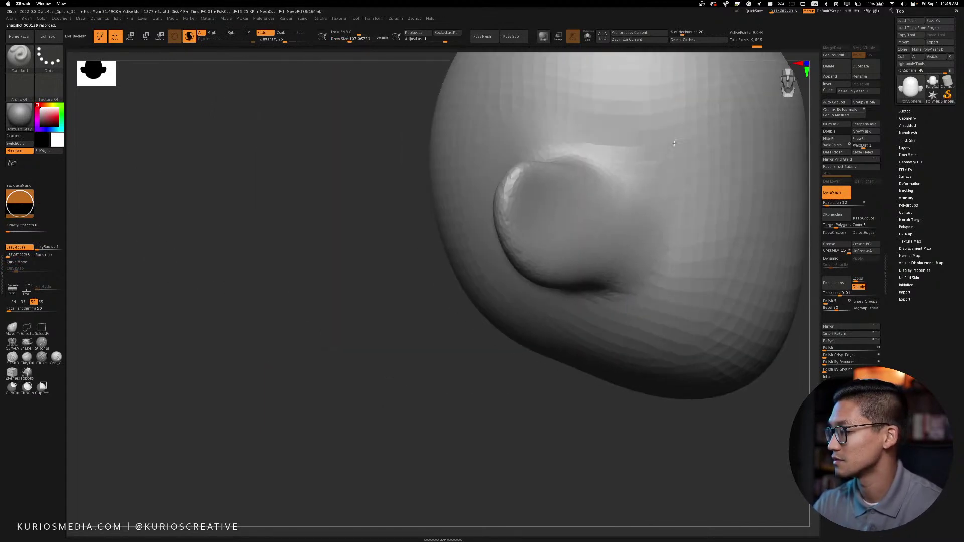
{"action": "left_click_drag", "start_coordinate": [410, 356], "coordinate": [119, 371], "text": "alt"}
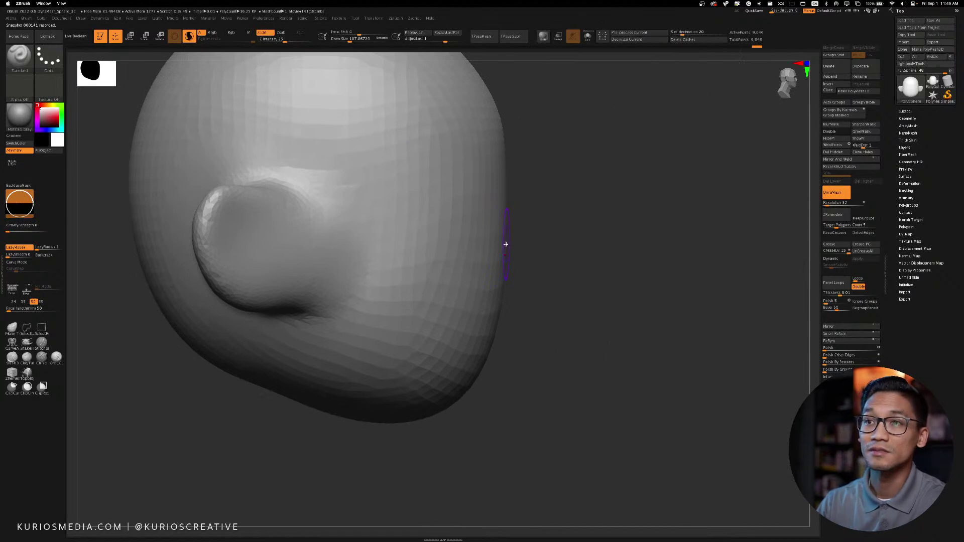
{"action": "mouse_move", "coordinate": [562, 243]}
{"action": "left_mouse_down"}
{"action": "mouse_move", "coordinate": [535, 243]}
{"action": "mouse_move", "coordinate": [782, 252]}
{"action": "left_mouse_up"}
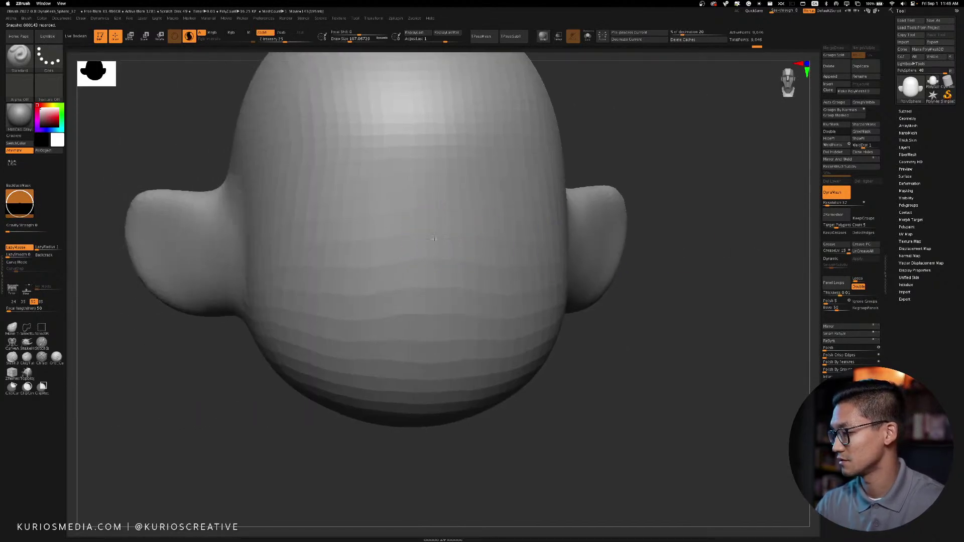
{"action": "left_click_drag", "start_coordinate": [433, 242], "coordinate": [437, 251]}
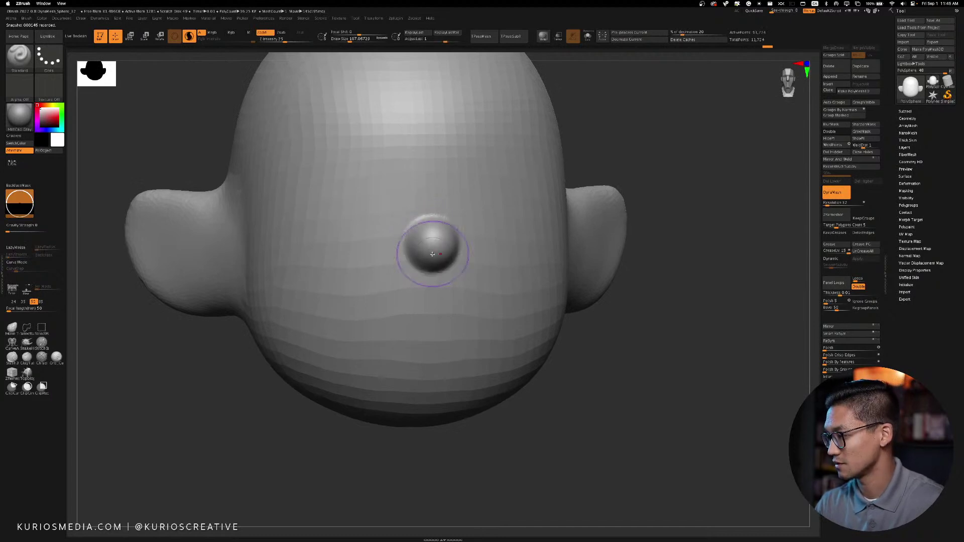
Enlarge and round out the nose at the center of the face with the Standard brush, undoing an unwanted stroke
{"action": "key", "text": "space"}
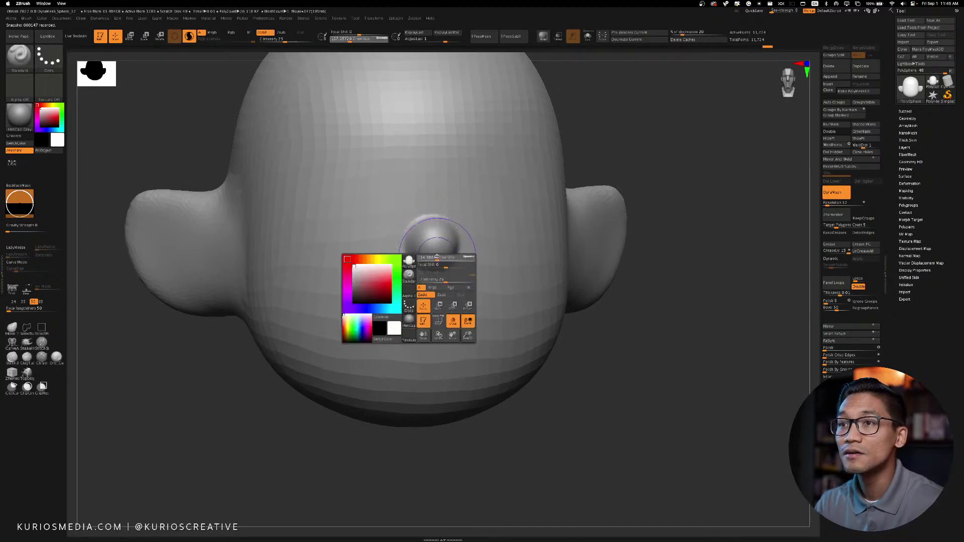
{"action": "left_click_drag", "start_coordinate": [441, 257], "coordinate": [453, 257]}
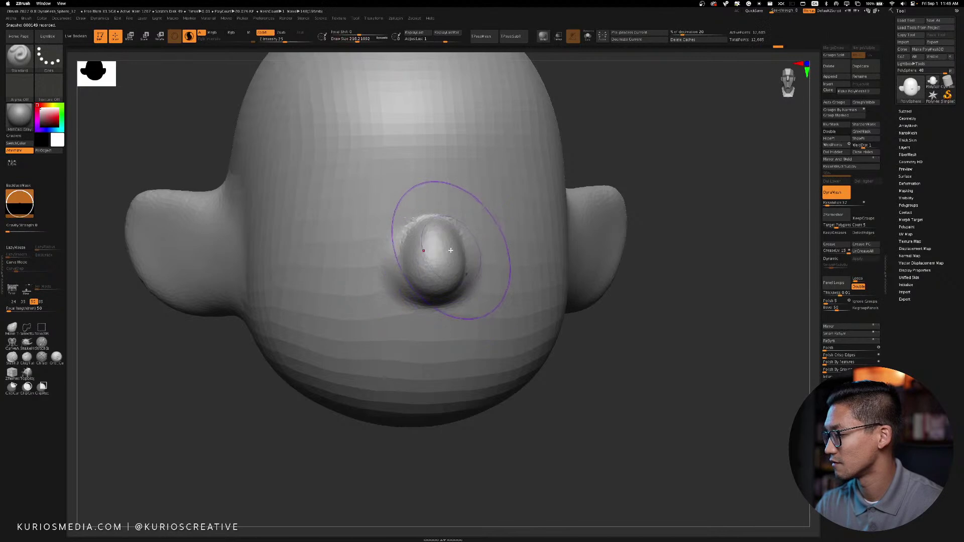
{"action": "key", "text": "space"}
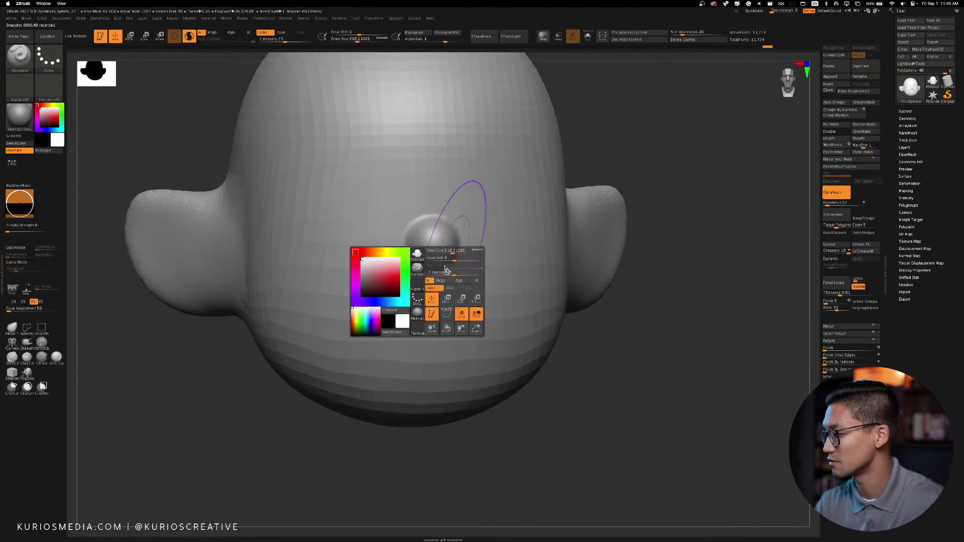
{"action": "left_click_drag", "start_coordinate": [443, 273], "coordinate": [453, 253]}
{"action": "left_click_drag", "start_coordinate": [673, 211], "coordinate": [768, 215]}
{"action": "mouse_move", "coordinate": [582, 226]}
{"action": "left_mouse_down"}
{"action": "mouse_move", "coordinate": [462, 243]}
{"action": "mouse_move", "coordinate": [461, 260]}
{"action": "mouse_move", "coordinate": [451, 259]}
{"action": "mouse_move", "coordinate": [456, 231]}
{"action": "mouse_move", "coordinate": [448, 273]}
{"action": "mouse_move", "coordinate": [464, 264]}
{"action": "mouse_move", "coordinate": [447, 248]}
{"action": "mouse_move", "coordinate": [458, 253]}
{"action": "mouse_move", "coordinate": [448, 265]}
{"action": "left_mouse_up"}
{"action": "key", "text": "ctrl+z"}
{"action": "key", "text": "space"}
{"action": "key", "text": "space"}
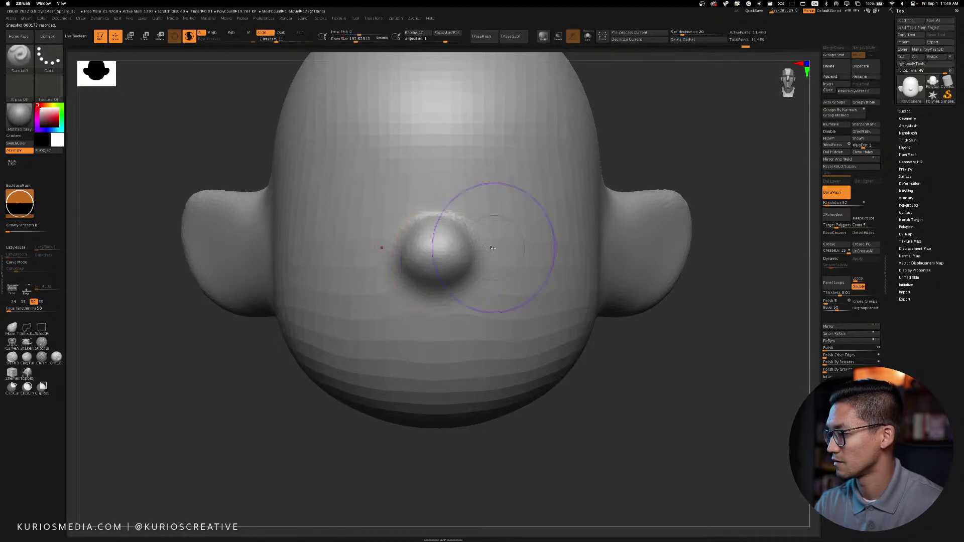
Pull the nose into a protruding profile from the side with the Move brush
{"action": "mouse_move", "coordinate": [723, 271]}
{"action": "left_mouse_down"}
{"action": "mouse_move", "coordinate": [753, 276]}
{"action": "mouse_move", "coordinate": [517, 251]}
{"action": "left_mouse_up"}
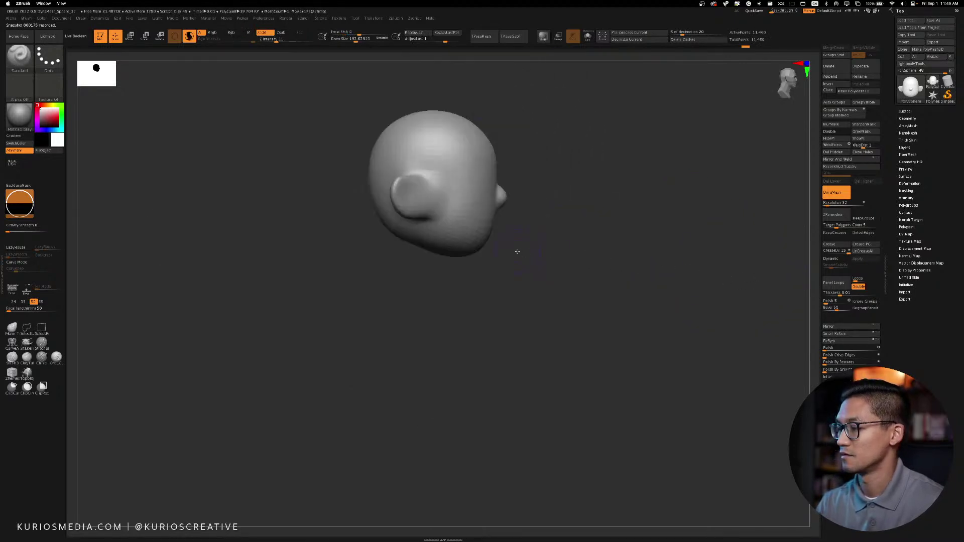
{"action": "key", "text": "b"}
{"action": "key", "text": "m"}
{"action": "key", "text": "v"}
{"action": "mouse_move", "coordinate": [527, 196]}
{"action": "left_mouse_down", "text": "alt"}
{"action": "mouse_move", "coordinate": [648, 217]}
{"action": "mouse_move", "coordinate": [538, 238]}
{"action": "mouse_move", "coordinate": [674, 231]}
{"action": "left_mouse_up", "text": "alt"}
{"action": "left_click_drag", "start_coordinate": [674, 231], "coordinate": [619, 227], "text": "alt"}
{"action": "mouse_move", "coordinate": [553, 229]}
{"action": "left_mouse_down"}
{"action": "mouse_move", "coordinate": [563, 231]}
{"action": "mouse_move", "coordinate": [556, 255]}
{"action": "left_mouse_up"}
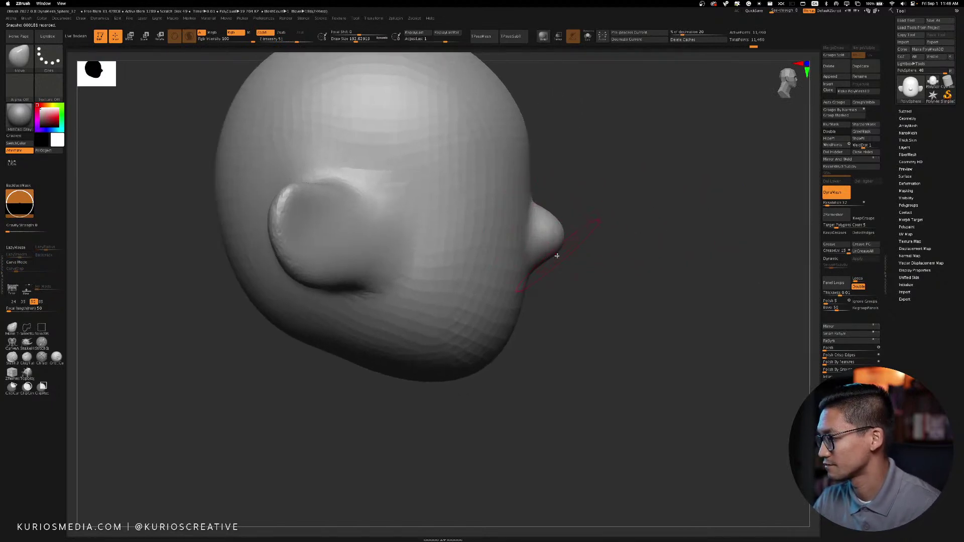
Change the head's material to a shinier grey MatCap with stronger highlights
{"action": "left_click", "coordinate": [20, 116]}
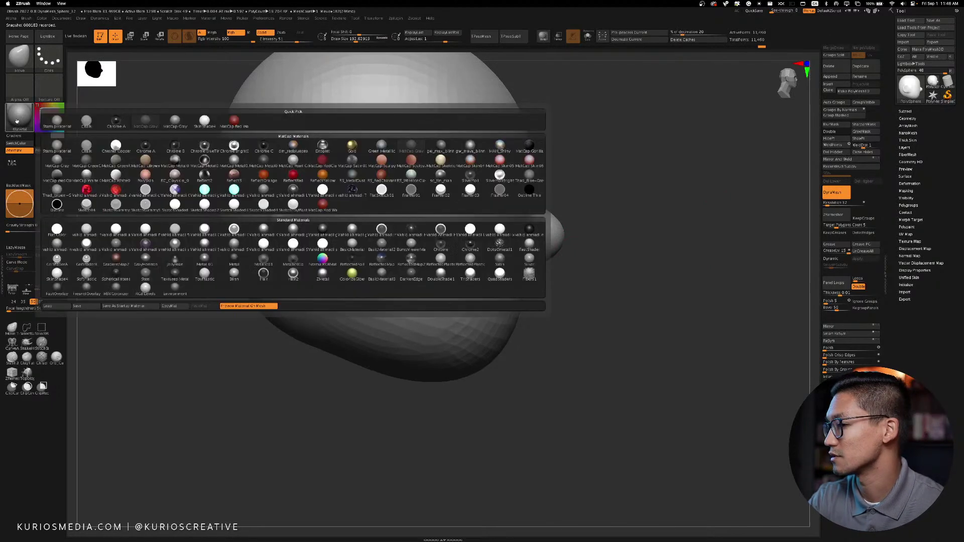
{"action": "left_click", "coordinate": [470, 145]}
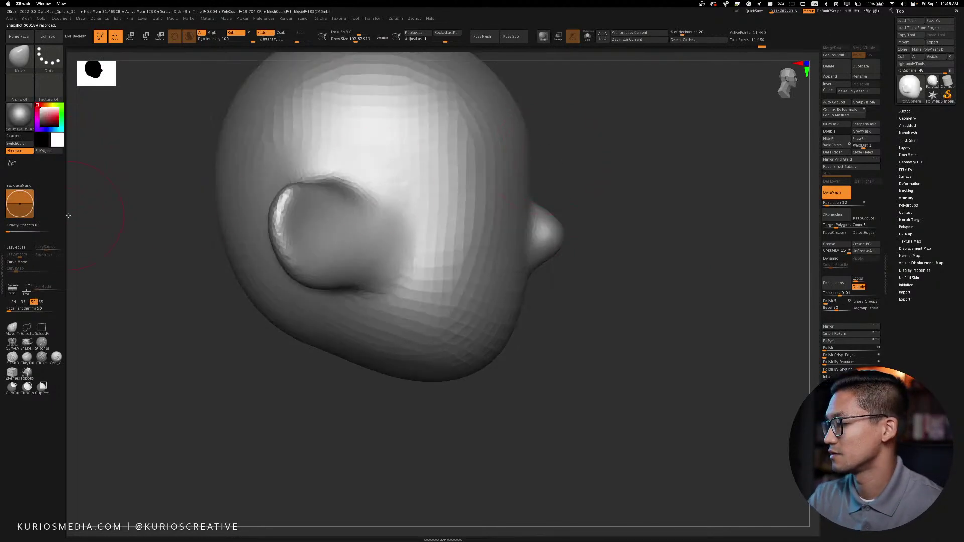
{"action": "left_click", "coordinate": [19, 117]}
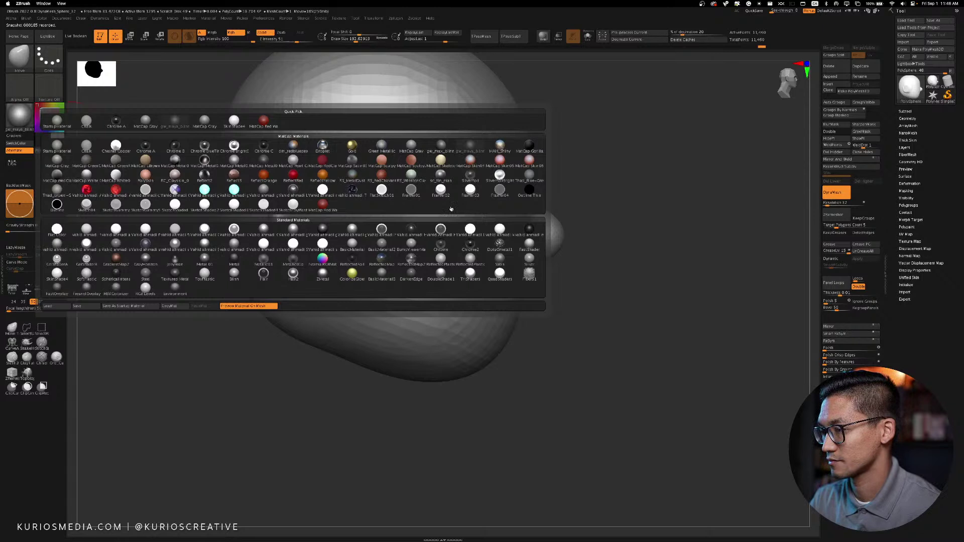
Refine the nose tip and its underside in side view with the Move brush, adjusting the draw size
{"action": "mouse_move", "coordinate": [623, 268]}
{"action": "left_mouse_down"}
{"action": "mouse_move", "coordinate": [538, 277]}
{"action": "mouse_move", "coordinate": [479, 234]}
{"action": "mouse_move", "coordinate": [486, 255]}
{"action": "left_mouse_up"}
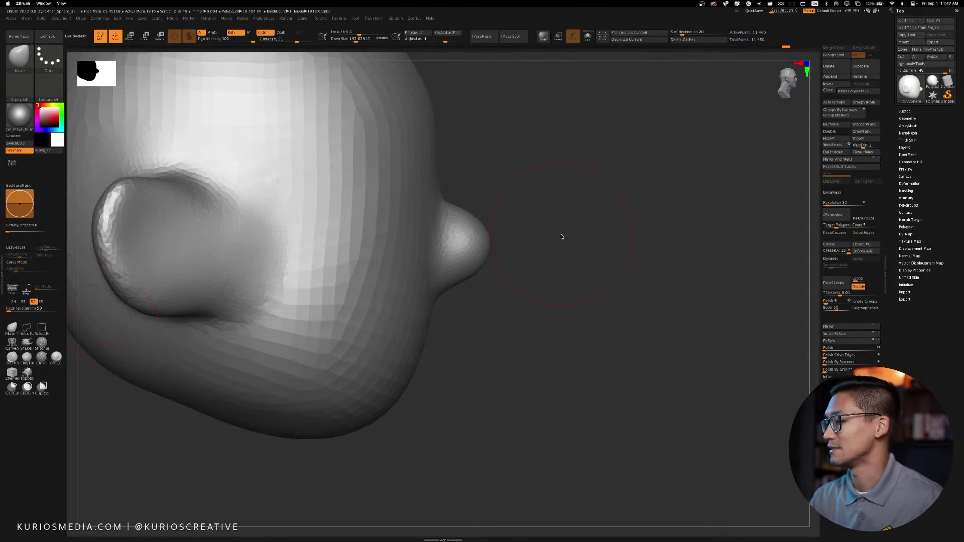
{"action": "left_click_drag", "start_coordinate": [558, 241], "coordinate": [616, 239], "text": "alt"}
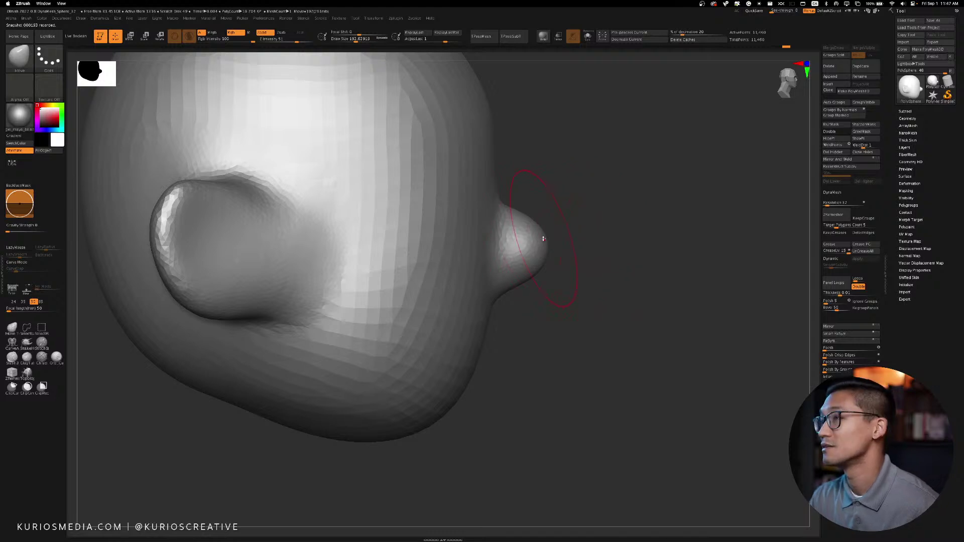
{"action": "mouse_move", "coordinate": [585, 208]}
{"action": "left_mouse_down"}
{"action": "mouse_move", "coordinate": [576, 228]}
{"action": "mouse_move", "coordinate": [552, 234]}
{"action": "left_mouse_up"}
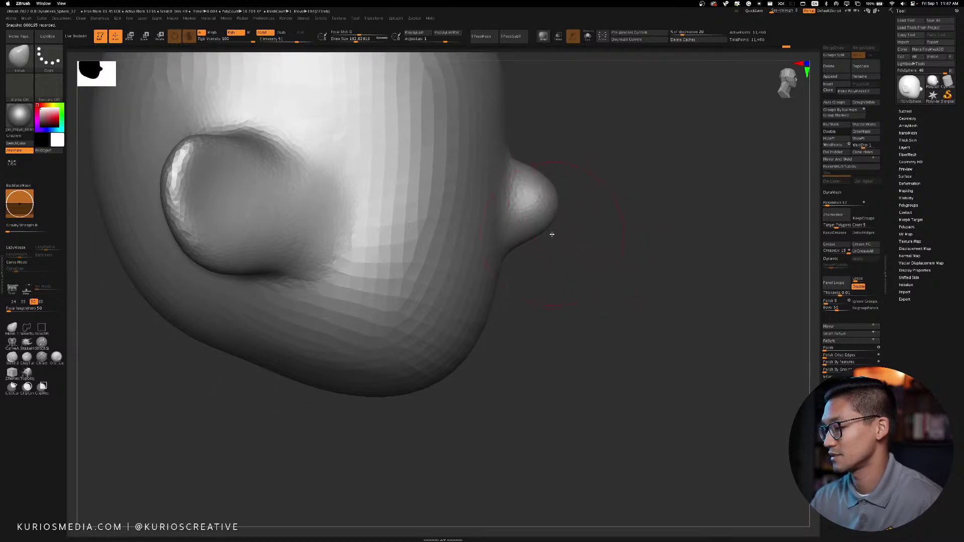
{"action": "key", "text": "space"}
{"action": "left_click_drag", "start_coordinate": [489, 309], "coordinate": [533, 295]}
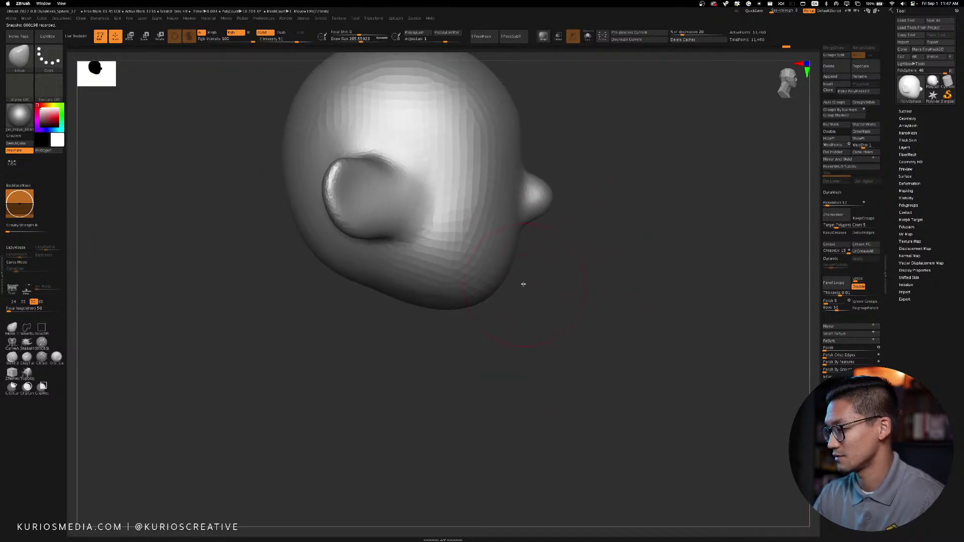
Sharpen the chin corner and the lower jaw edge with the Pinch brush, adjusting the draw size between strokes
{"action": "key", "text": "b"}
{"action": "key", "text": "p"}
{"action": "key", "text": "i"}
{"action": "key", "text": "space"}
{"action": "mouse_move", "coordinate": [421, 262]}
{"action": "left_mouse_down"}
{"action": "mouse_move", "coordinate": [407, 262]}
{"action": "mouse_move", "coordinate": [406, 245]}
{"action": "mouse_move", "coordinate": [400, 261]}
{"action": "mouse_move", "coordinate": [419, 266]}
{"action": "mouse_move", "coordinate": [420, 281]}
{"action": "mouse_move", "coordinate": [402, 278]}
{"action": "mouse_move", "coordinate": [489, 298]}
{"action": "left_mouse_up"}
{"action": "key", "text": "space"}
{"action": "left_click_drag", "start_coordinate": [566, 288], "coordinate": [583, 266]}
{"action": "key", "text": "space"}
{"action": "mouse_move", "coordinate": [406, 223]}
{"action": "left_mouse_down"}
{"action": "mouse_move", "coordinate": [430, 256]}
{"action": "mouse_move", "coordinate": [486, 268]}
{"action": "left_mouse_up"}
{"action": "mouse_move", "coordinate": [582, 276]}
{"action": "left_mouse_down"}
{"action": "mouse_move", "coordinate": [560, 273]}
{"action": "mouse_move", "coordinate": [568, 274]}
{"action": "left_mouse_up"}
{"action": "mouse_move", "coordinate": [414, 250]}
{"action": "left_mouse_down"}
{"action": "mouse_move", "coordinate": [554, 281]}
{"action": "mouse_move", "coordinate": [463, 259]}
{"action": "left_mouse_up"}
{"action": "mouse_move", "coordinate": [585, 314]}
{"action": "left_mouse_down"}
{"action": "mouse_move", "coordinate": [574, 310]}
{"action": "mouse_move", "coordinate": [584, 330]}
{"action": "left_mouse_up"}
{"action": "right_click_drag", "start_coordinate": [652, 295], "coordinate": [477, 287]}
{"action": "key", "text": "space"}
{"action": "mouse_move", "coordinate": [472, 285]}
{"action": "left_mouse_down"}
{"action": "mouse_move", "coordinate": [454, 284]}
{"action": "mouse_move", "coordinate": [483, 296]}
{"action": "left_mouse_up"}
Reshape the chin, jawline and face profile from the side with the Move brush
{"action": "key", "text": "b"}
{"action": "key", "text": "m"}
{"action": "key", "text": "v"}
{"action": "mouse_move", "coordinate": [461, 282]}
{"action": "right_mouse_down"}
{"action": "mouse_move", "coordinate": [563, 293]}
{"action": "mouse_move", "coordinate": [566, 266]}
{"action": "mouse_move", "coordinate": [536, 246]}
{"action": "right_mouse_up"}
{"action": "key", "text": "space"}
{"action": "mouse_move", "coordinate": [433, 248]}
{"action": "left_mouse_down"}
{"action": "mouse_move", "coordinate": [415, 251]}
{"action": "mouse_move", "coordinate": [430, 125]}
{"action": "left_mouse_up"}
{"action": "left_click_drag", "start_coordinate": [561, 199], "coordinate": [562, 227], "text": "alt"}
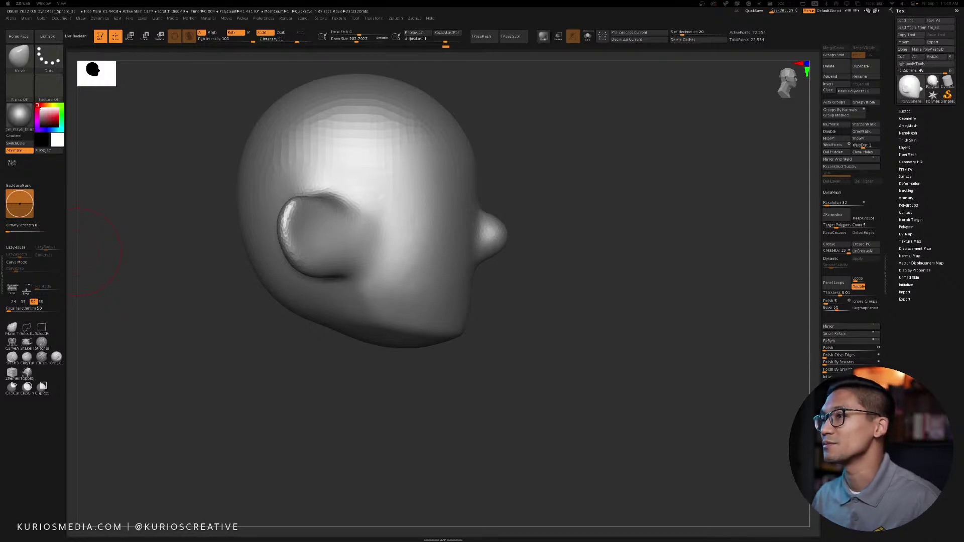
Refine the forehead and overall skull shape from several angles with the Move brush at a draw size of about 517
{"action": "mouse_move", "coordinate": [563, 253]}
{"action": "left_mouse_down"}
{"action": "mouse_move", "coordinate": [565, 237]}
{"action": "mouse_move", "coordinate": [561, 255]}
{"action": "left_mouse_up"}
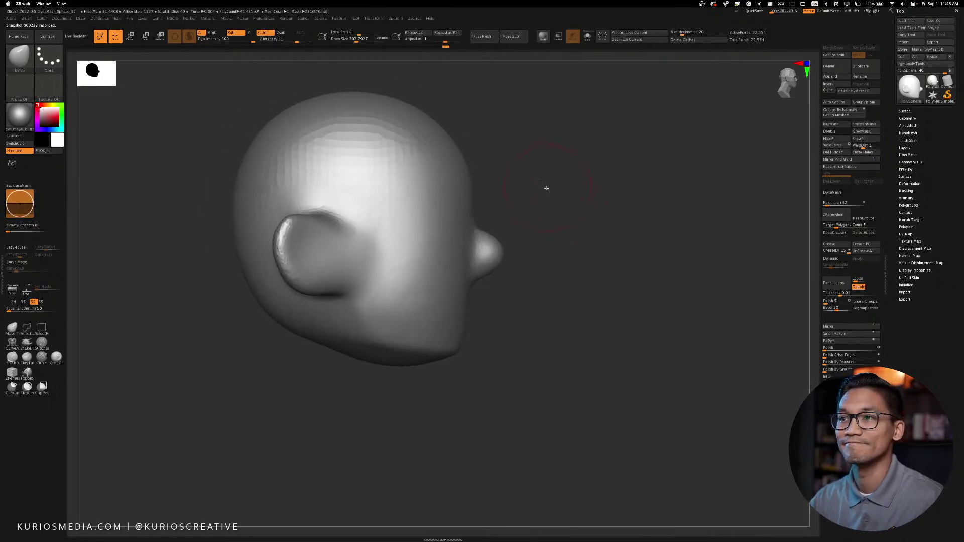
{"action": "left_click_drag", "start_coordinate": [527, 195], "coordinate": [503, 201]}
{"action": "left_click_drag", "start_coordinate": [647, 171], "coordinate": [500, 199]}
{"action": "key", "text": "space"}
{"action": "left_click_drag", "start_coordinate": [574, 162], "coordinate": [571, 211], "text": "alt"}
{"action": "left_click_drag", "start_coordinate": [630, 194], "coordinate": [578, 207]}
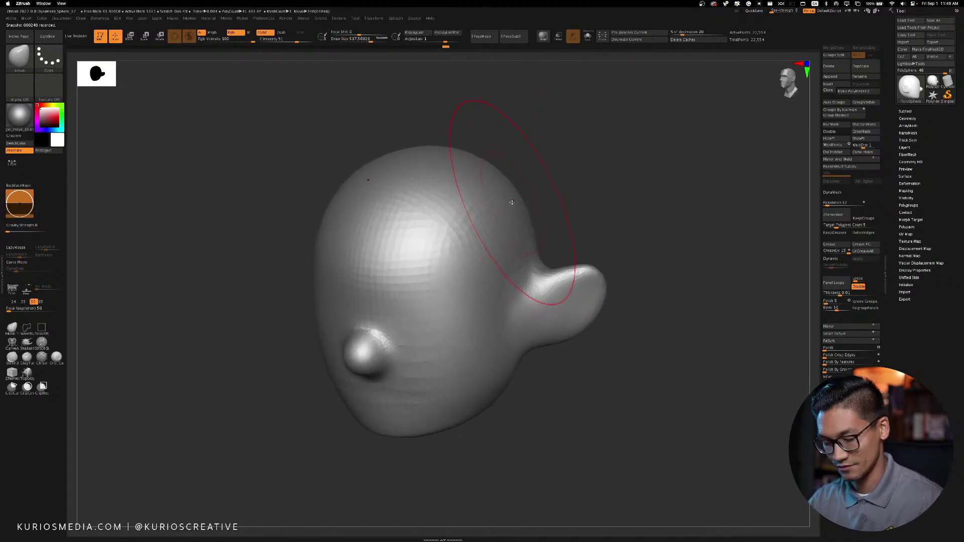
{"action": "left_click_drag", "start_coordinate": [516, 194], "coordinate": [684, 157]}
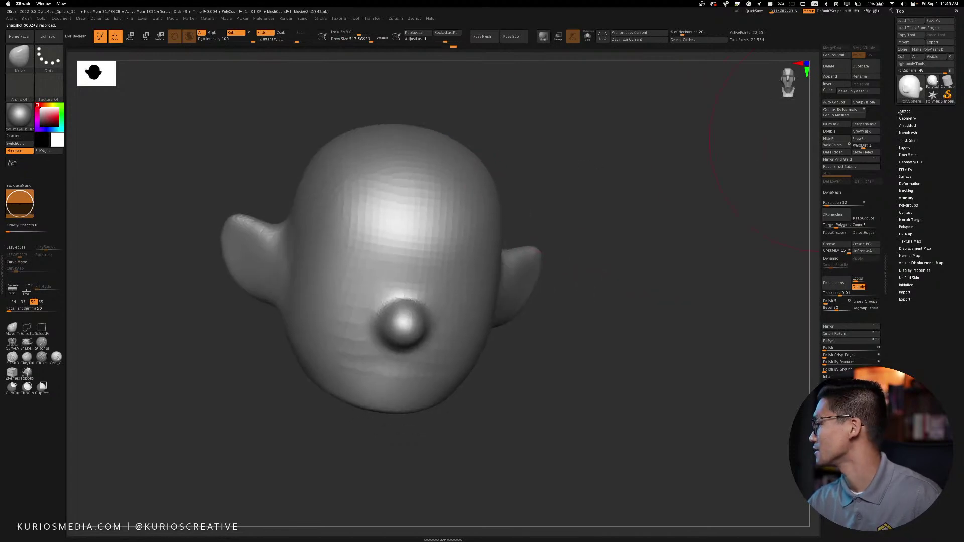
Append a Sphere3D as a new subtool for the eye
{"action": "left_click", "coordinate": [905, 111]}
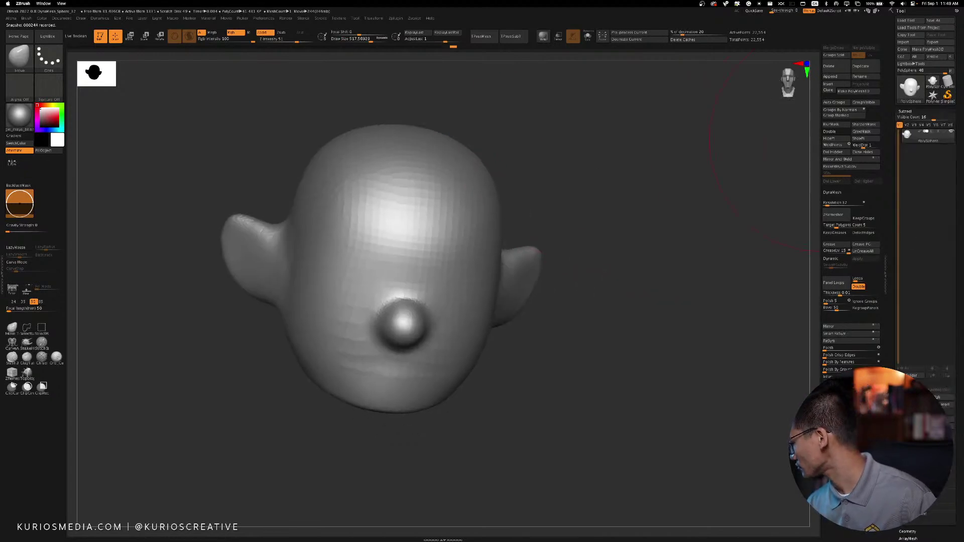
{"action": "left_click", "coordinate": [940, 426]}
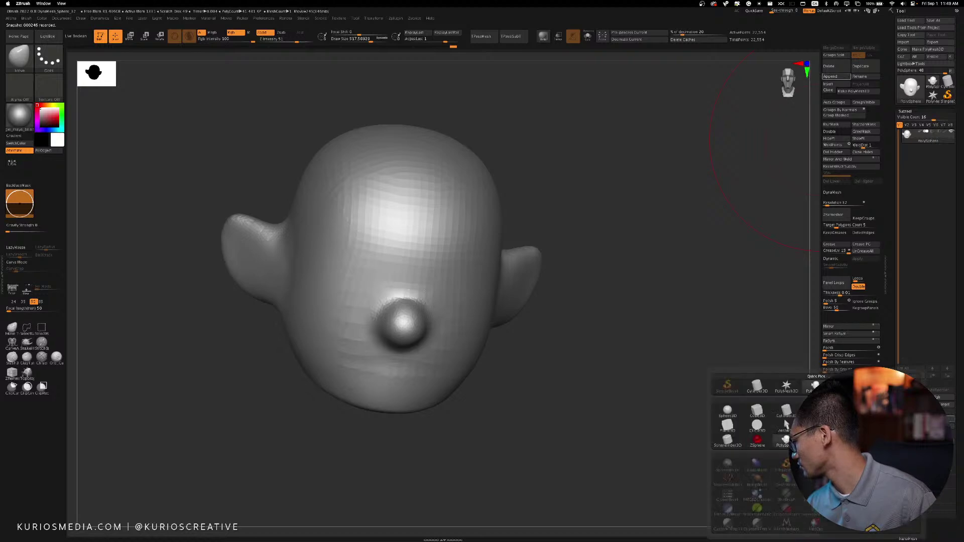
{"action": "left_click", "coordinate": [940, 420]}
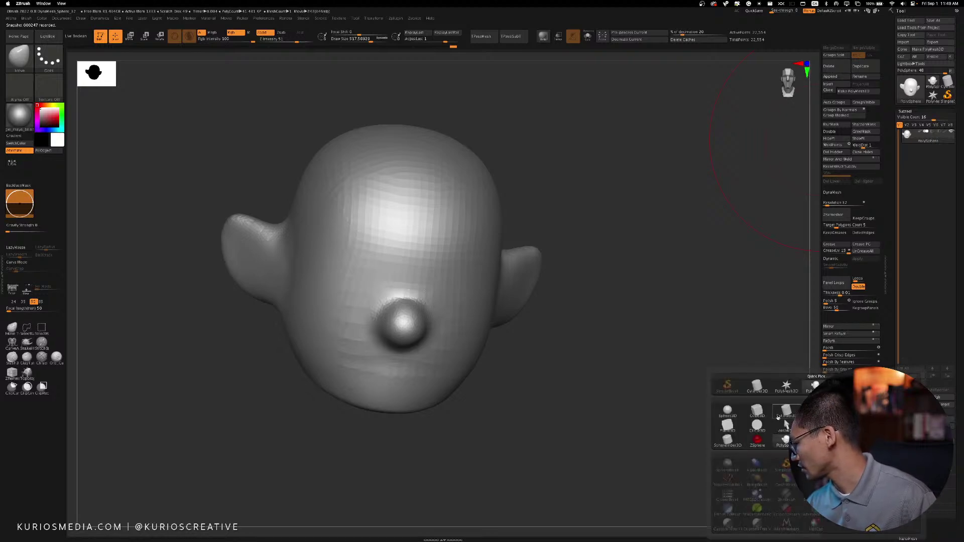
{"action": "left_click", "coordinate": [725, 412]}
Shrink the sphere and place it at the eye position beside the nose bridge with the transform gizmo
{"action": "left_click_drag", "start_coordinate": [613, 243], "coordinate": [594, 215], "text": "shift"}
{"action": "key", "text": "w"}
{"action": "left_click_drag", "start_coordinate": [537, 196], "coordinate": [592, 179]}
{"action": "mouse_move", "coordinate": [474, 206]}
{"action": "left_mouse_down"}
{"action": "mouse_move", "coordinate": [538, 206]}
{"action": "mouse_move", "coordinate": [481, 200]}
{"action": "left_mouse_up"}
{"action": "left_click_drag", "start_coordinate": [616, 174], "coordinate": [592, 174]}
{"action": "left_click_drag", "start_coordinate": [513, 186], "coordinate": [488, 189]}
{"action": "left_click_drag", "start_coordinate": [601, 155], "coordinate": [678, 160], "text": "alt"}
{"action": "left_click_drag", "start_coordinate": [461, 223], "coordinate": [407, 225]}
Flatten the eye sphere along its depth and rotate it about 30 degrees to follow the curve of the face
{"action": "left_click_drag", "start_coordinate": [499, 176], "coordinate": [580, 162], "text": "alt"}
{"action": "left_click_drag", "start_coordinate": [395, 227], "coordinate": [344, 227]}
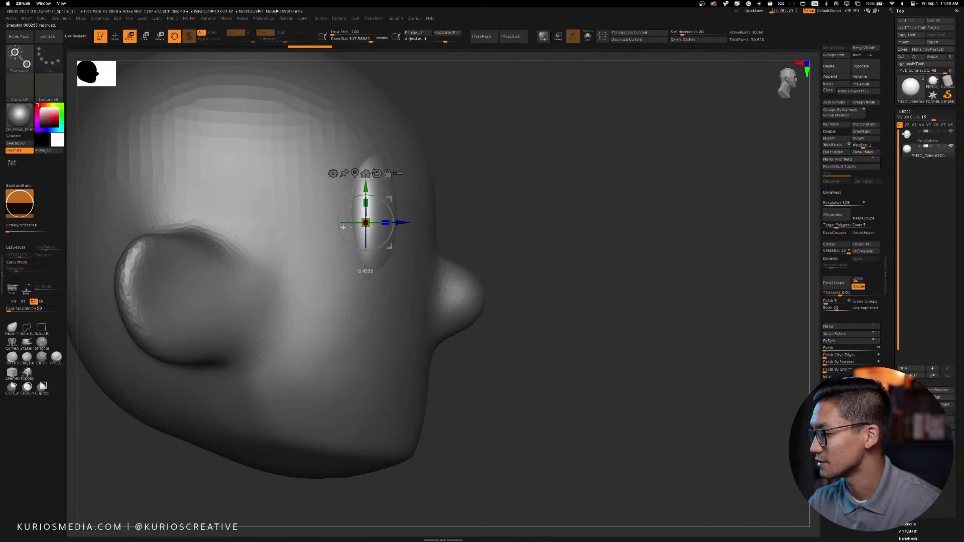
{"action": "left_click_drag", "start_coordinate": [501, 174], "coordinate": [515, 248]}
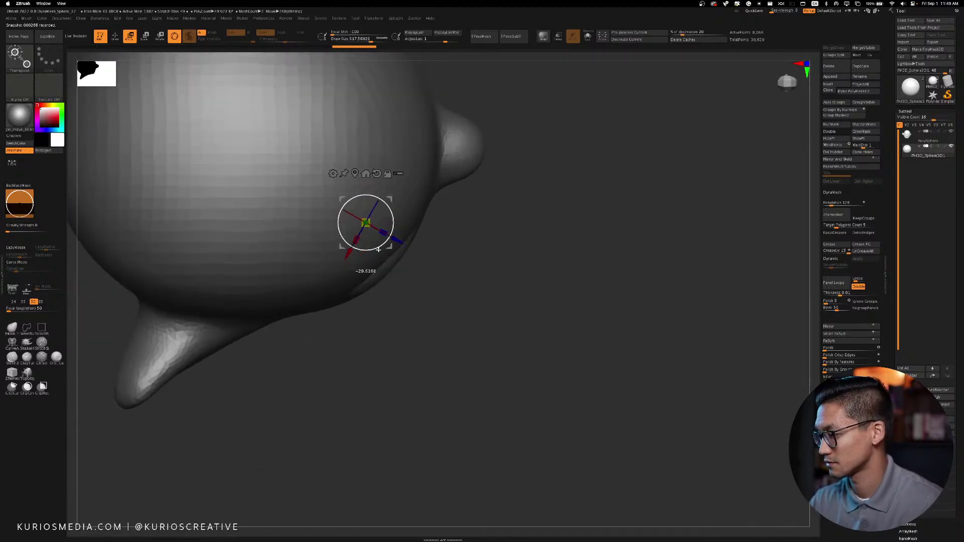
{"action": "left_click_drag", "start_coordinate": [382, 247], "coordinate": [380, 248]}
{"action": "left_click_drag", "start_coordinate": [546, 215], "coordinate": [559, 141]}
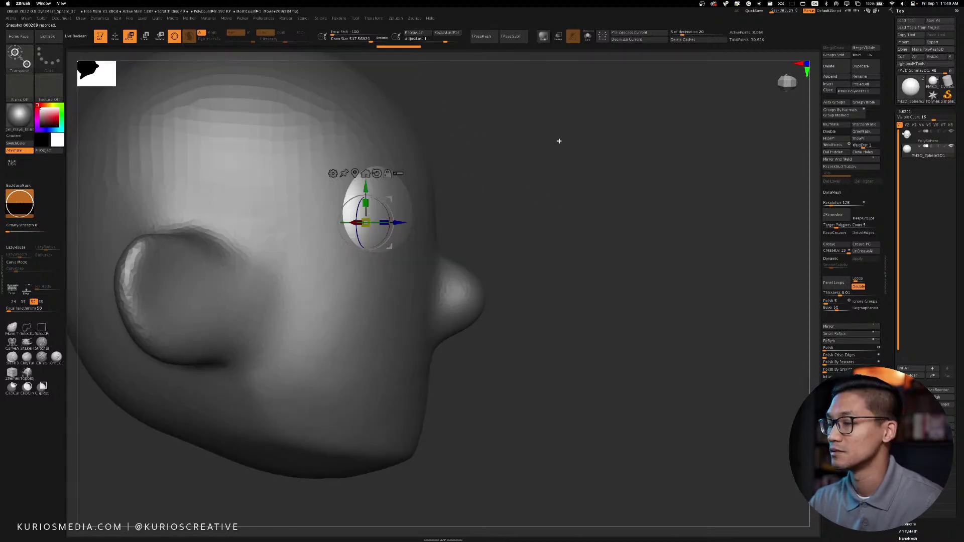
Fine-tune the eye's placement and angle from the front and side with the gizmo
{"action": "left_click_drag", "start_coordinate": [645, 161], "coordinate": [588, 166]}
{"action": "left_click_drag", "start_coordinate": [684, 154], "coordinate": [475, 170]}
{"action": "left_click_drag", "start_coordinate": [390, 194], "coordinate": [391, 186]}
{"action": "left_click_drag", "start_coordinate": [592, 173], "coordinate": [651, 176], "text": "shift"}
{"action": "left_click_drag", "start_coordinate": [432, 245], "coordinate": [428, 245]}
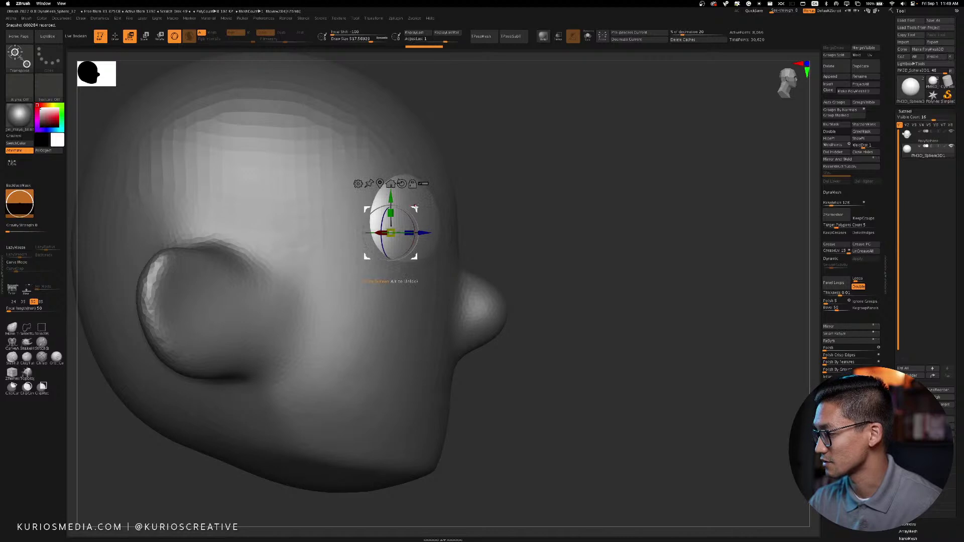
{"action": "mouse_move", "coordinate": [626, 165]}
{"action": "left_mouse_down"}
{"action": "mouse_move", "coordinate": [605, 176]}
{"action": "mouse_move", "coordinate": [621, 180]}
{"action": "left_mouse_up"}
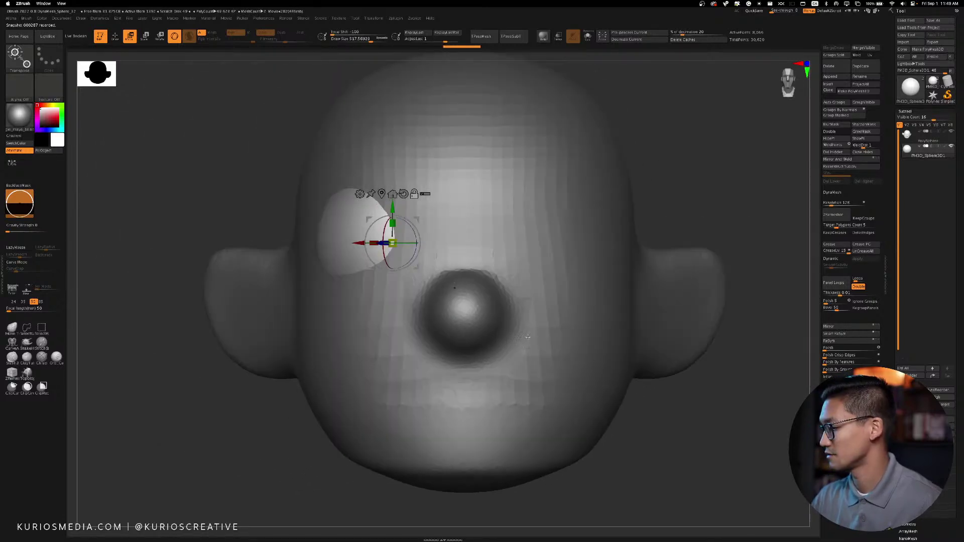
Select the head subtool and carve symmetrical eye sockets around the eye with the ClayBuildup brush
{"action": "left_click", "coordinate": [569, 283]}
{"action": "key", "text": "q"}
{"action": "key", "text": "space"}
{"action": "left_click_drag", "start_coordinate": [489, 264], "coordinate": [477, 262]}
{"action": "key", "text": "b"}
{"action": "key", "text": "c"}
{"action": "key", "text": "b"}
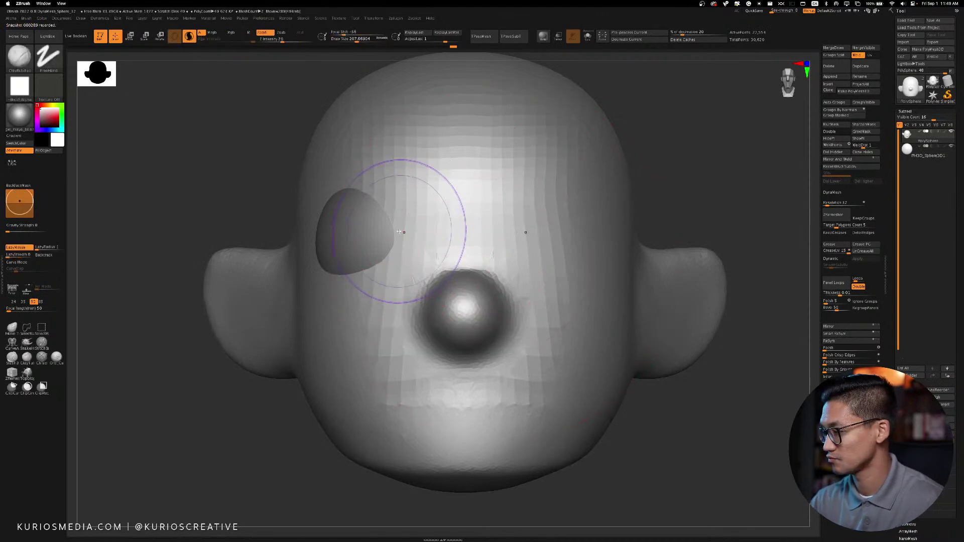
{"action": "mouse_move", "coordinate": [403, 233]}
{"action": "left_mouse_down", "text": "alt"}
{"action": "mouse_move", "coordinate": [398, 266]}
{"action": "mouse_move", "coordinate": [384, 186]}
{"action": "mouse_move", "coordinate": [366, 184]}
{"action": "mouse_move", "coordinate": [343, 281]}
{"action": "mouse_move", "coordinate": [517, 226]}
{"action": "mouse_move", "coordinate": [538, 200]}
{"action": "mouse_move", "coordinate": [555, 247]}
{"action": "mouse_move", "coordinate": [551, 220]}
{"action": "mouse_move", "coordinate": [566, 224]}
{"action": "mouse_move", "coordinate": [563, 207]}
{"action": "mouse_move", "coordinate": [575, 216]}
{"action": "mouse_move", "coordinate": [566, 241]}
{"action": "mouse_move", "coordinate": [569, 207]}
{"action": "left_mouse_up", "text": "alt"}
Deepen the eye sockets using a smaller ClayBuildup brush and smooth the rim below the eye
{"action": "key", "text": "space"}
{"action": "left_click_drag", "start_coordinate": [686, 188], "coordinate": [712, 206], "text": "ctrl"}
{"action": "left_click_drag", "start_coordinate": [702, 190], "coordinate": [732, 163], "text": "alt"}
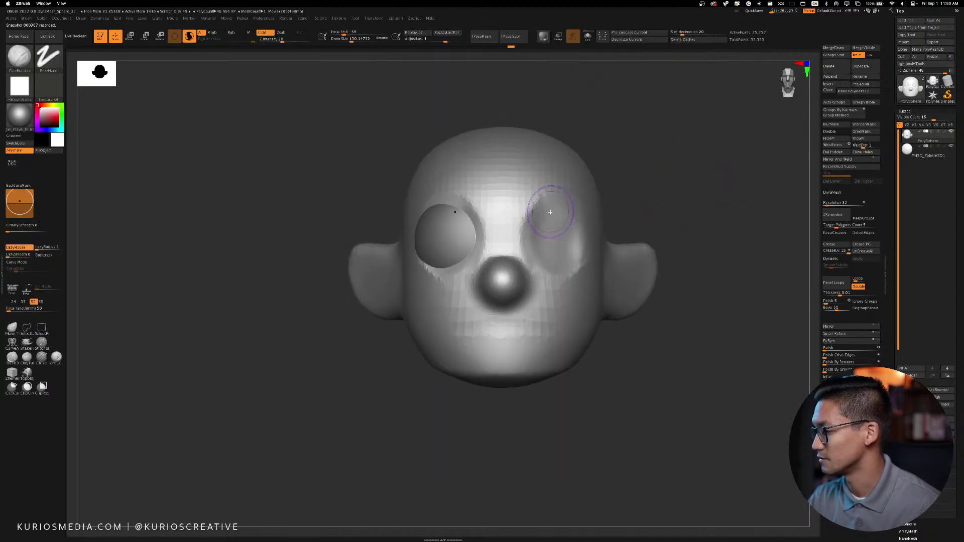
{"action": "left_click_drag", "start_coordinate": [545, 206], "coordinate": [522, 227], "text": "shift"}
{"action": "left_click_drag", "start_coordinate": [640, 213], "coordinate": [690, 216]}
{"action": "left_click_drag", "start_coordinate": [477, 274], "coordinate": [452, 281], "text": "shift"}
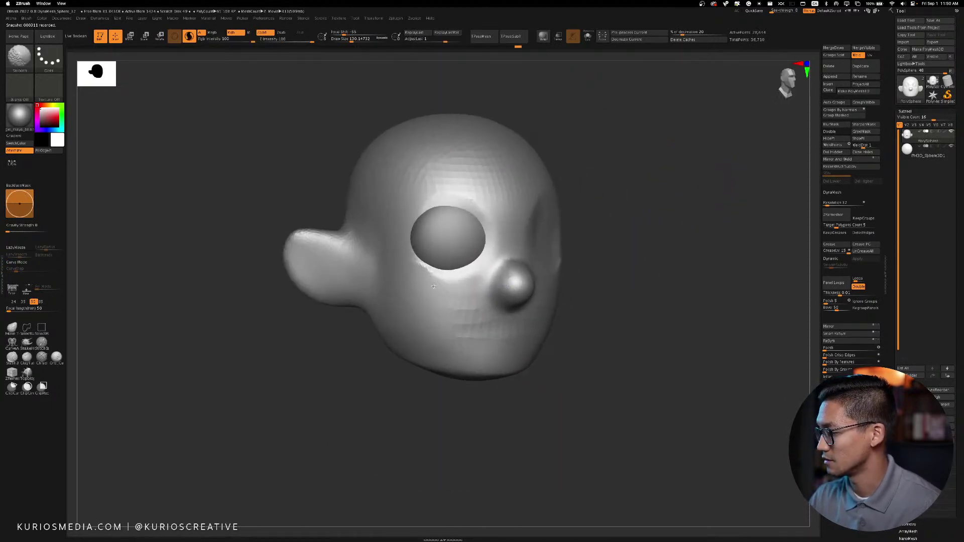
Build up and blend the brow, nose bridge and cheek areas around the eye sockets with a resized brush
{"action": "mouse_move", "coordinate": [593, 156]}
{"action": "left_mouse_down"}
{"action": "mouse_move", "coordinate": [633, 157]}
{"action": "mouse_move", "coordinate": [653, 173]}
{"action": "left_mouse_up"}
{"action": "key", "text": "space"}
{"action": "left_click_drag", "start_coordinate": [443, 224], "coordinate": [448, 224]}
{"action": "mouse_move", "coordinate": [416, 251]}
{"action": "left_mouse_down"}
{"action": "mouse_move", "coordinate": [458, 263]}
{"action": "mouse_move", "coordinate": [478, 247]}
{"action": "mouse_move", "coordinate": [430, 256]}
{"action": "mouse_move", "coordinate": [420, 229]}
{"action": "mouse_move", "coordinate": [444, 211]}
{"action": "left_mouse_up"}
{"action": "left_click_drag", "start_coordinate": [537, 190], "coordinate": [595, 185], "text": "ctrl"}
{"action": "mouse_move", "coordinate": [607, 224]}
{"action": "left_mouse_down"}
{"action": "mouse_move", "coordinate": [654, 181]}
{"action": "mouse_move", "coordinate": [655, 159]}
{"action": "mouse_move", "coordinate": [669, 165]}
{"action": "mouse_move", "coordinate": [641, 175]}
{"action": "mouse_move", "coordinate": [646, 190]}
{"action": "mouse_move", "coordinate": [677, 151]}
{"action": "left_mouse_up"}
{"action": "mouse_move", "coordinate": [462, 293]}
{"action": "left_mouse_down", "text": "shift"}
{"action": "mouse_move", "coordinate": [435, 291]}
{"action": "mouse_move", "coordinate": [469, 286]}
{"action": "left_mouse_up", "text": "shift"}
Carve a downward-curving mouth line below the nose with the DamStandard brush
{"action": "mouse_move", "coordinate": [585, 288]}
{"action": "left_mouse_down"}
{"action": "mouse_move", "coordinate": [611, 293]}
{"action": "mouse_move", "coordinate": [561, 297]}
{"action": "mouse_move", "coordinate": [562, 308]}
{"action": "mouse_move", "coordinate": [524, 321]}
{"action": "left_mouse_up"}
{"action": "key", "text": "space"}
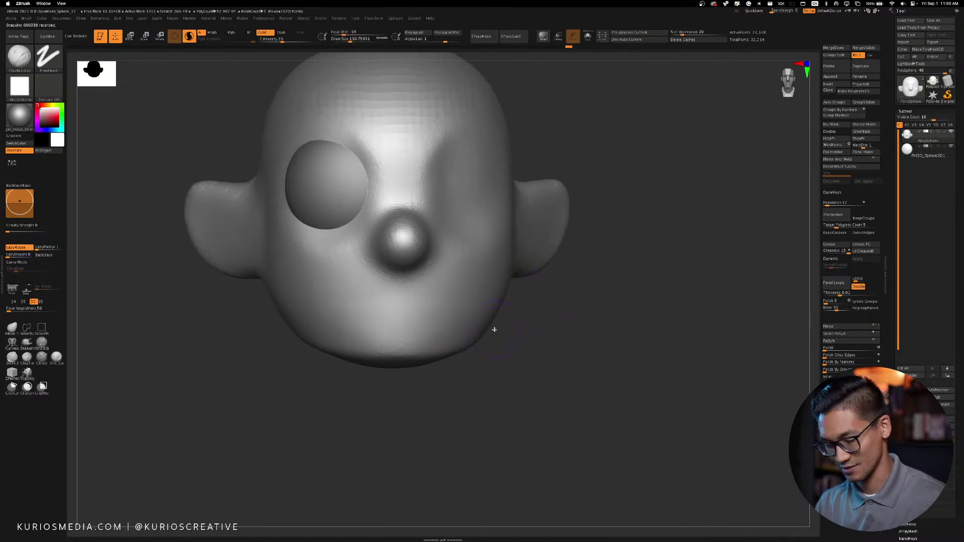
{"action": "key", "text": "b"}
{"action": "key", "text": "d"}
{"action": "key", "text": "s"}
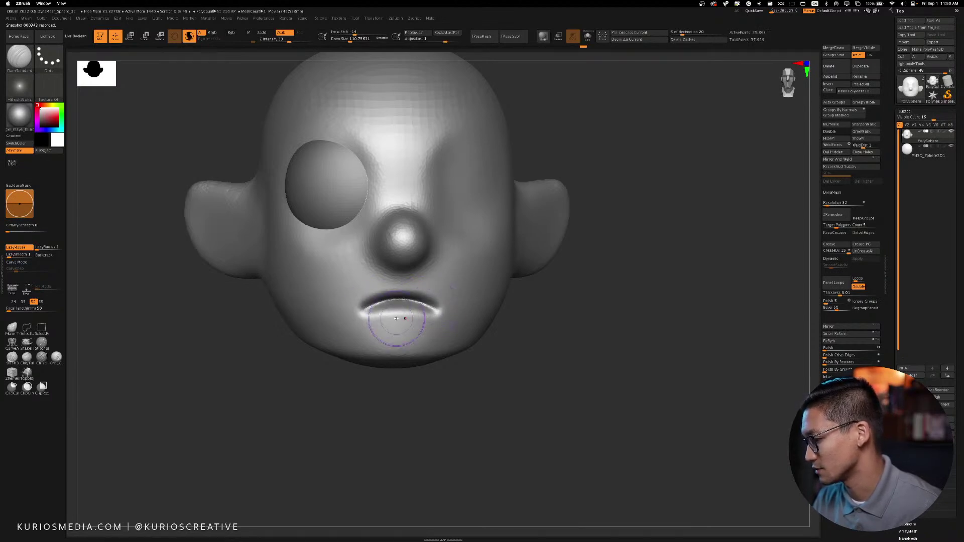
Tighten the crease between the lips along the mouth line with the Pinch brush
{"action": "key", "text": "b"}
{"action": "key", "text": "p"}
{"action": "key", "text": "i"}
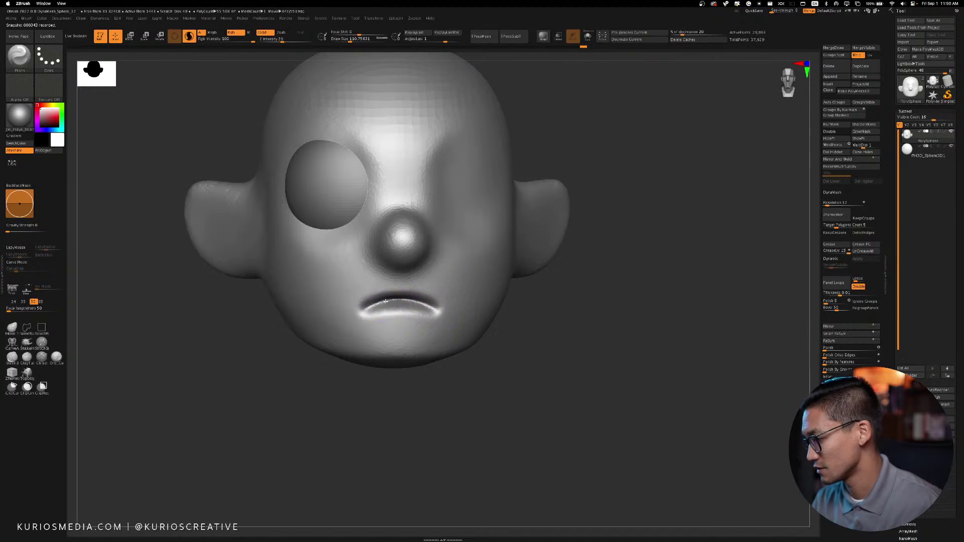
{"action": "left_click_drag", "start_coordinate": [426, 301], "coordinate": [424, 300]}
Adjust the shape of the mouth and surrounding lower face from several angles with the Move brush
{"action": "left_click_drag", "start_coordinate": [541, 320], "coordinate": [576, 320]}
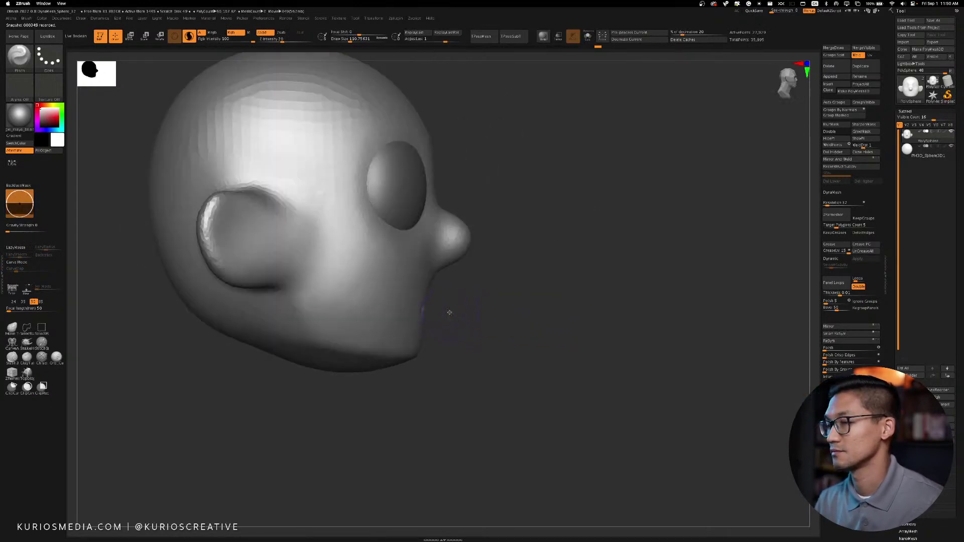
{"action": "mouse_move", "coordinate": [473, 307]}
{"action": "left_mouse_down", "text": "alt"}
{"action": "mouse_move", "coordinate": [475, 334]}
{"action": "mouse_move", "coordinate": [428, 305]}
{"action": "mouse_move", "coordinate": [532, 296]}
{"action": "mouse_move", "coordinate": [516, 296]}
{"action": "mouse_move", "coordinate": [581, 325]}
{"action": "mouse_move", "coordinate": [568, 340]}
{"action": "left_mouse_up", "text": "alt"}
{"action": "key", "text": "space"}
{"action": "key", "text": "b"}
{"action": "key", "text": "m"}
{"action": "key", "text": "v"}
{"action": "left_click_drag", "start_coordinate": [512, 333], "coordinate": [505, 338]}
{"action": "mouse_move", "coordinate": [574, 323]}
{"action": "left_mouse_down"}
{"action": "mouse_move", "coordinate": [602, 313]}
{"action": "mouse_move", "coordinate": [594, 298]}
{"action": "mouse_move", "coordinate": [494, 301]}
{"action": "left_mouse_up"}
{"action": "left_click_drag", "start_coordinate": [670, 269], "coordinate": [637, 259]}
Smooth the areas around the mouth corners and below the lower lip, reducing the draw size for finer strokes
{"action": "key", "text": "shift"}
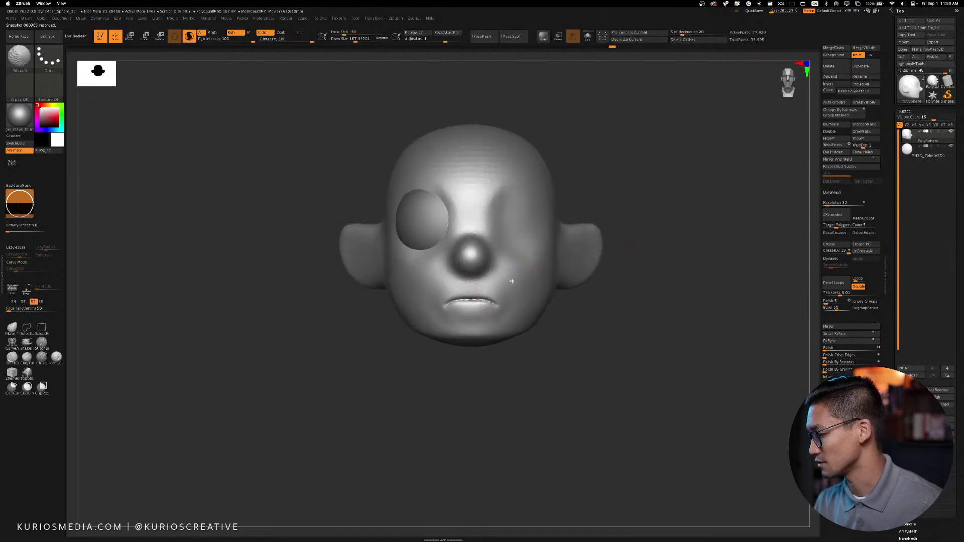
{"action": "left_click_drag", "start_coordinate": [507, 319], "coordinate": [485, 316], "text": "shift"}
{"action": "key", "text": "space"}
{"action": "key", "text": "shift"}
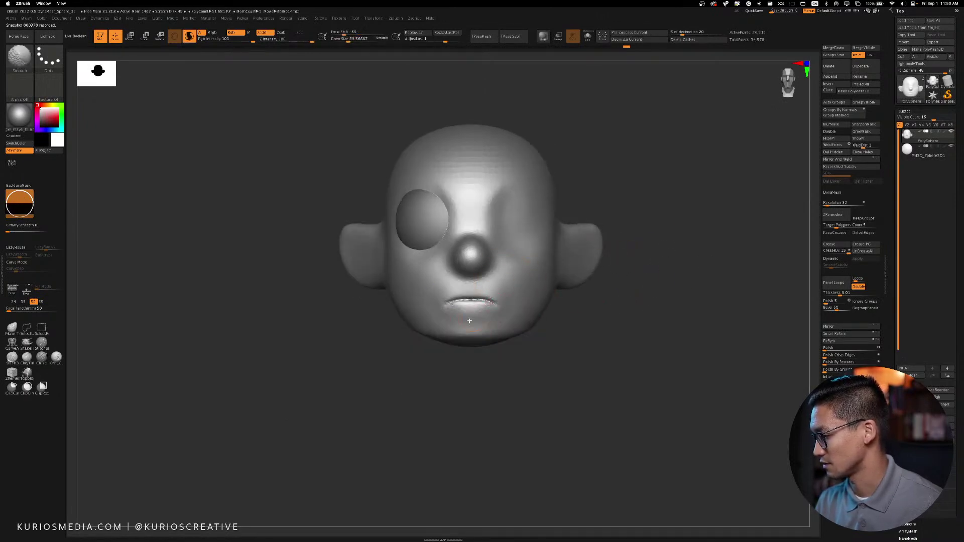
{"action": "mouse_move", "coordinate": [605, 306]}
{"action": "left_mouse_down"}
{"action": "mouse_move", "coordinate": [618, 299]}
{"action": "mouse_move", "coordinate": [586, 170]}
{"action": "mouse_move", "coordinate": [621, 189]}
{"action": "mouse_move", "coordinate": [602, 194]}
{"action": "mouse_move", "coordinate": [627, 205]}
{"action": "mouse_move", "coordinate": [609, 241]}
{"action": "mouse_move", "coordinate": [684, 213]}
{"action": "mouse_move", "coordinate": [579, 354]}
{"action": "mouse_move", "coordinate": [517, 291]}
{"action": "left_mouse_up"}
Carve the inner fold lines into the ears with the DamStandard brush, following the curve of the upper rim
{"action": "key", "text": "b"}
{"action": "key", "text": "d"}
{"action": "key", "text": "s"}
{"action": "key", "text": "space"}
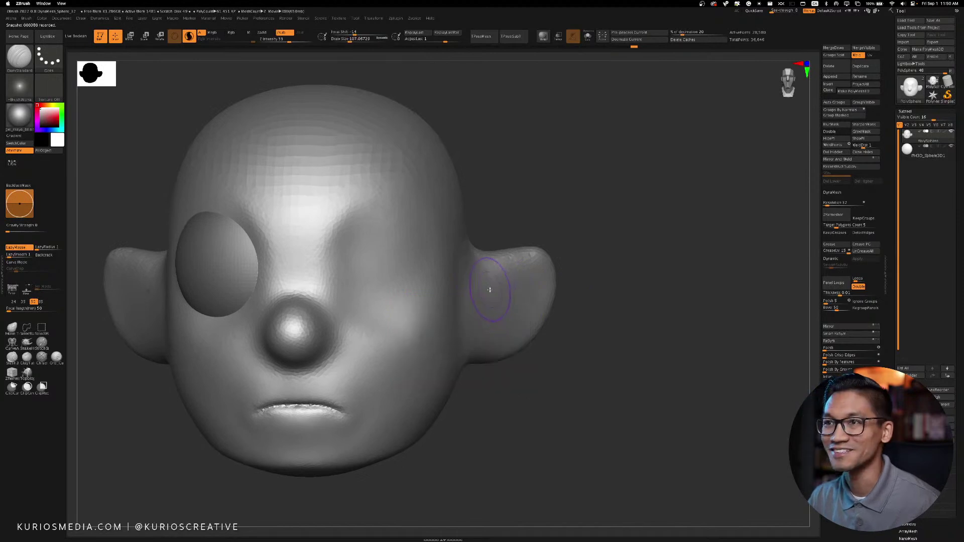
{"action": "mouse_move", "coordinate": [473, 313]}
{"action": "left_mouse_down"}
{"action": "mouse_move", "coordinate": [513, 279]}
{"action": "mouse_move", "coordinate": [544, 275]}
{"action": "mouse_move", "coordinate": [470, 318]}
{"action": "mouse_move", "coordinate": [504, 283]}
{"action": "left_mouse_up"}
{"action": "left_click_drag", "start_coordinate": [614, 279], "coordinate": [594, 274], "text": "alt"}
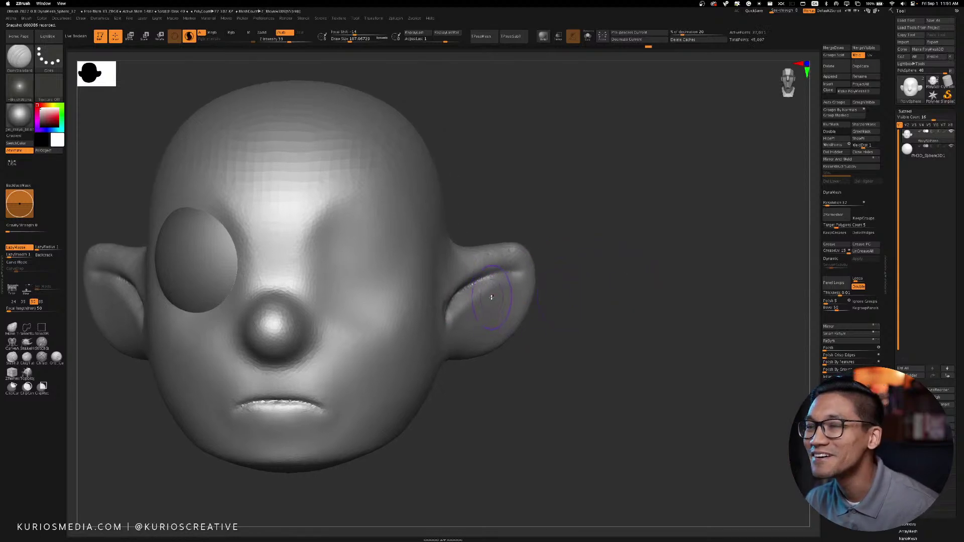
{"action": "mouse_move", "coordinate": [467, 292]}
{"action": "left_mouse_down"}
{"action": "mouse_move", "coordinate": [483, 304]}
{"action": "mouse_move", "coordinate": [458, 338]}
{"action": "mouse_move", "coordinate": [482, 316]}
{"action": "left_mouse_up"}
{"action": "mouse_move", "coordinate": [612, 273]}
{"action": "left_mouse_down"}
{"action": "mouse_move", "coordinate": [570, 276]}
{"action": "mouse_move", "coordinate": [587, 286]}
{"action": "left_mouse_up"}
{"action": "mouse_move", "coordinate": [414, 322]}
{"action": "left_mouse_down", "text": "shift"}
{"action": "mouse_move", "coordinate": [409, 293]}
{"action": "mouse_move", "coordinate": [444, 301]}
{"action": "mouse_move", "coordinate": [522, 258]}
{"action": "mouse_move", "coordinate": [510, 320]}
{"action": "left_mouse_up", "text": "shift"}
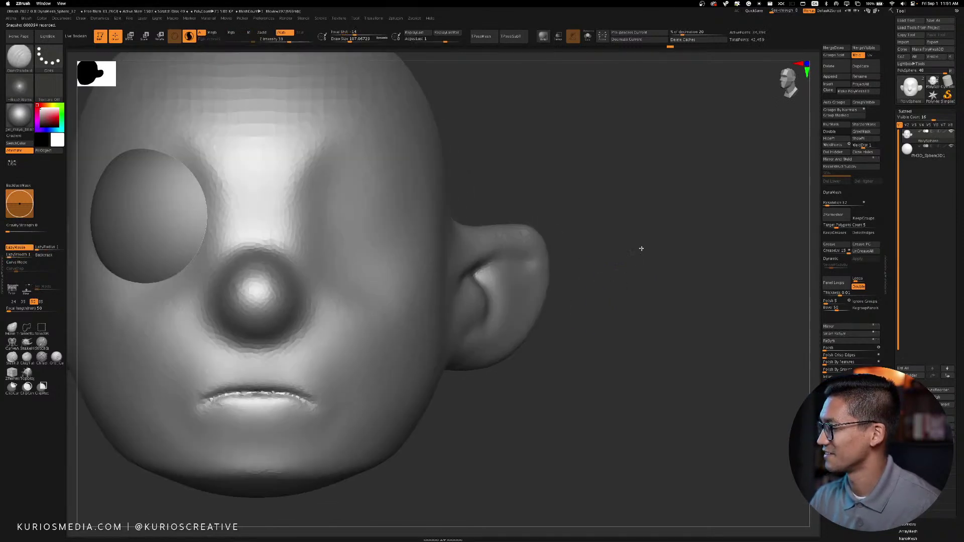
{"action": "mouse_move", "coordinate": [639, 247]}
{"action": "left_mouse_down", "text": "alt"}
{"action": "mouse_move", "coordinate": [616, 228]}
{"action": "mouse_move", "coordinate": [567, 281]}
{"action": "left_mouse_up", "text": "alt"}
Build up the outer rim of the ears with the ClayBuildup brush and smooth the added volume
{"action": "key", "text": "b"}
{"action": "key", "text": "c"}
{"action": "key", "text": "b"}
{"action": "left_click_drag", "start_coordinate": [489, 255], "coordinate": [537, 232]}
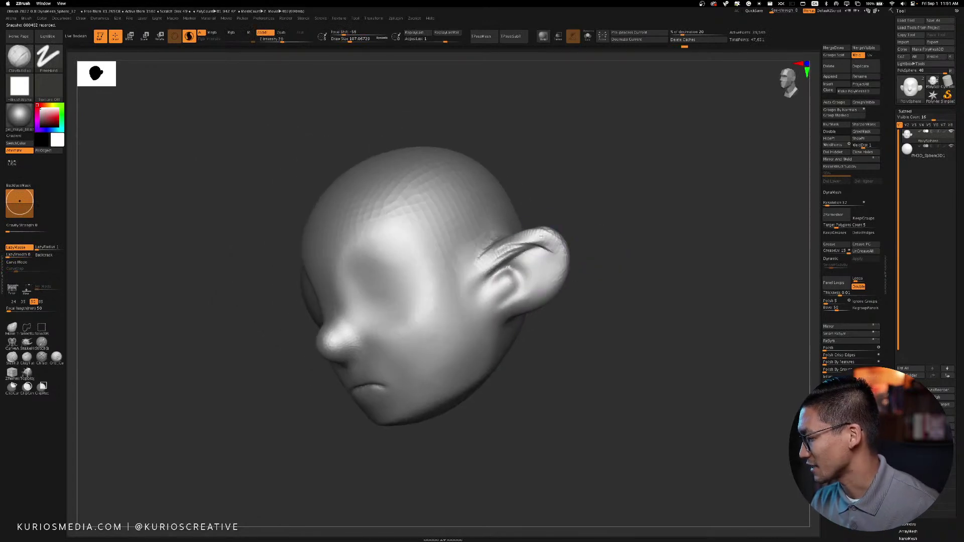
{"action": "mouse_move", "coordinate": [557, 231]}
{"action": "left_mouse_down"}
{"action": "mouse_move", "coordinate": [558, 265]}
{"action": "mouse_move", "coordinate": [536, 295]}
{"action": "left_mouse_up"}
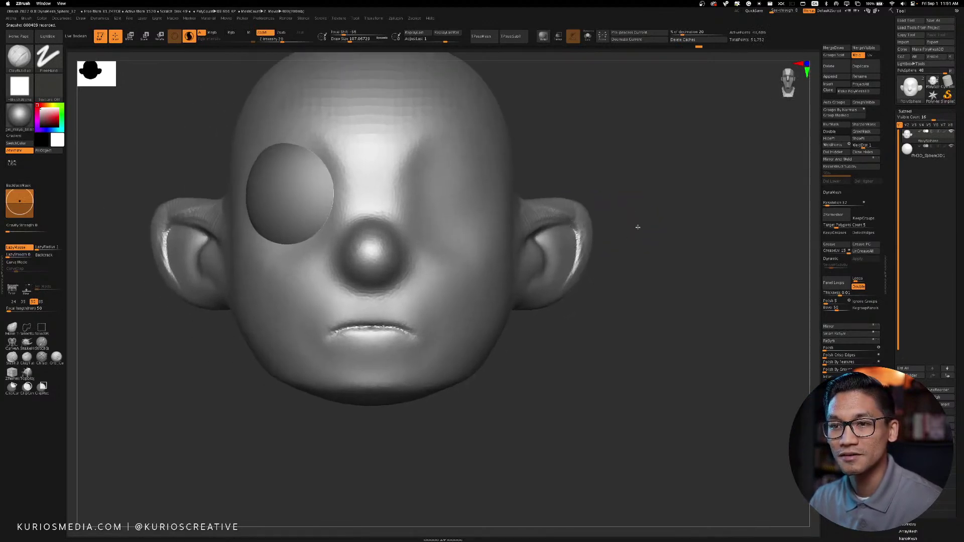
{"action": "key", "text": "shift"}
{"action": "left_click_drag", "start_coordinate": [584, 229], "coordinate": [557, 211], "text": "shift"}
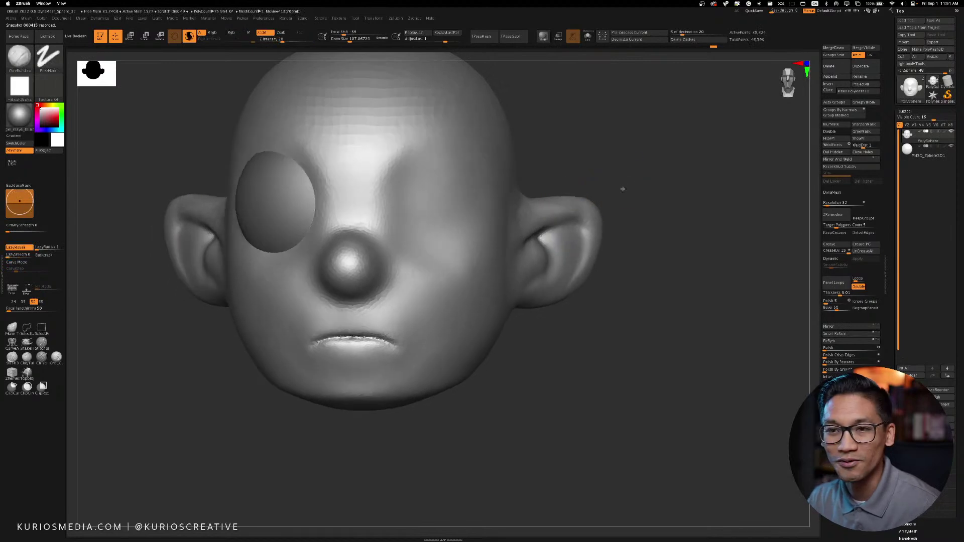
{"action": "key", "text": "shift"}
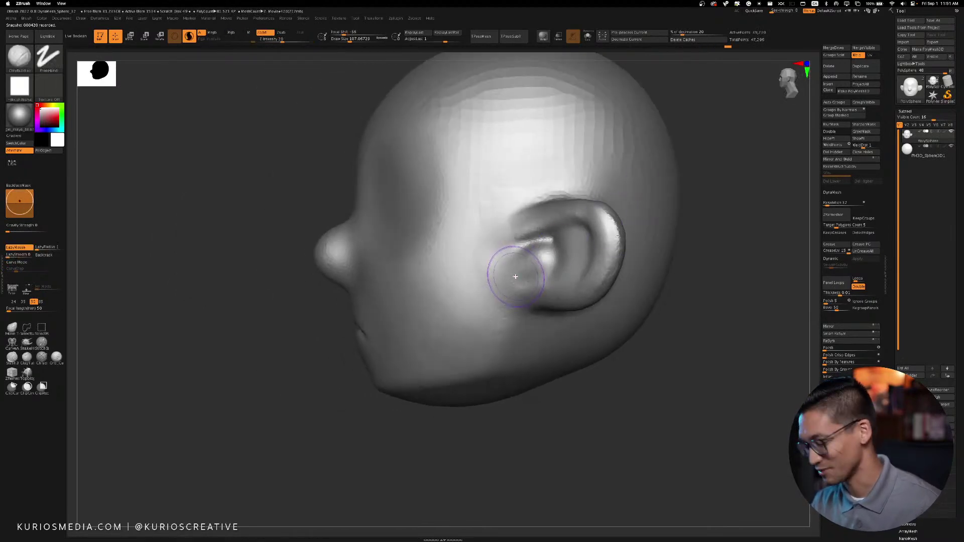
{"action": "mouse_move", "coordinate": [515, 277]}
{"action": "left_mouse_down", "text": "alt"}
{"action": "mouse_move", "coordinate": [516, 260]}
{"action": "mouse_move", "coordinate": [534, 250]}
{"action": "mouse_move", "coordinate": [523, 232]}
{"action": "mouse_move", "coordinate": [533, 278]}
{"action": "left_mouse_up", "text": "alt"}
Reshape the ears' rim and inner fold from the side with the Move brush, using a smaller draw size
{"action": "key", "text": "b"}
{"action": "key", "text": "m"}
{"action": "key", "text": "v"}
{"action": "key", "text": "space"}
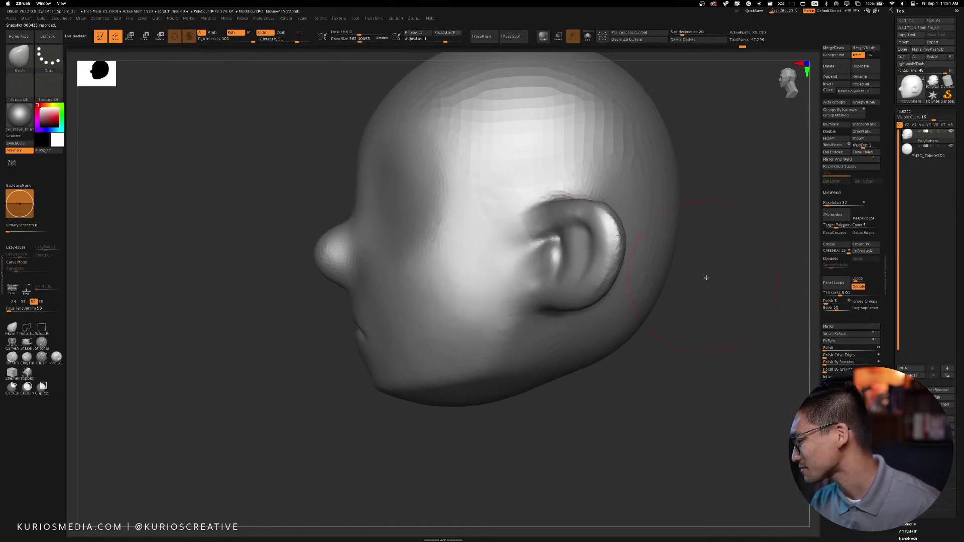
{"action": "left_click_drag", "start_coordinate": [655, 275], "coordinate": [716, 279]}
{"action": "key", "text": "space"}
{"action": "left_click_drag", "start_coordinate": [557, 258], "coordinate": [551, 257]}
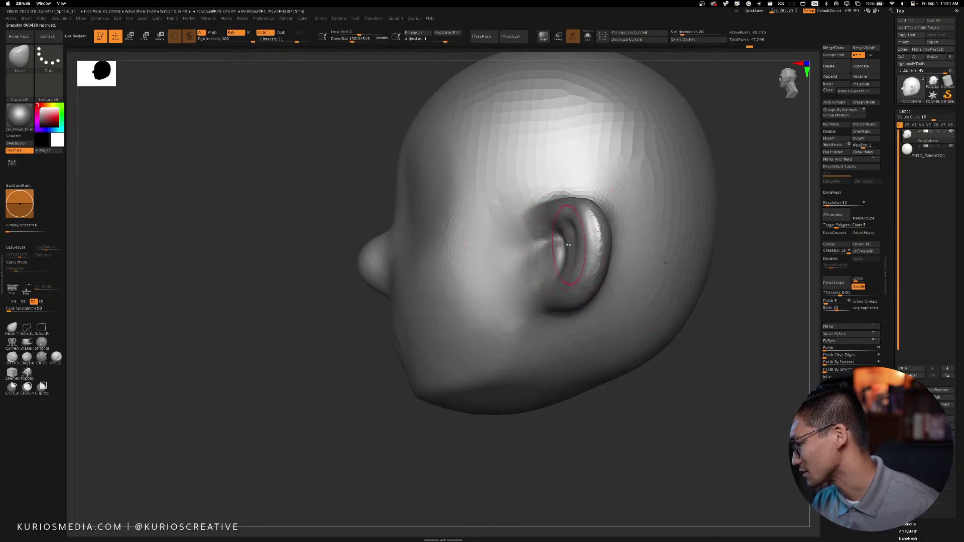
{"action": "left_click_drag", "start_coordinate": [747, 297], "coordinate": [533, 273]}
Adjust the ears' lower contour from the front with a resized Move brush, then smooth the surface around them
{"action": "key", "text": "space"}
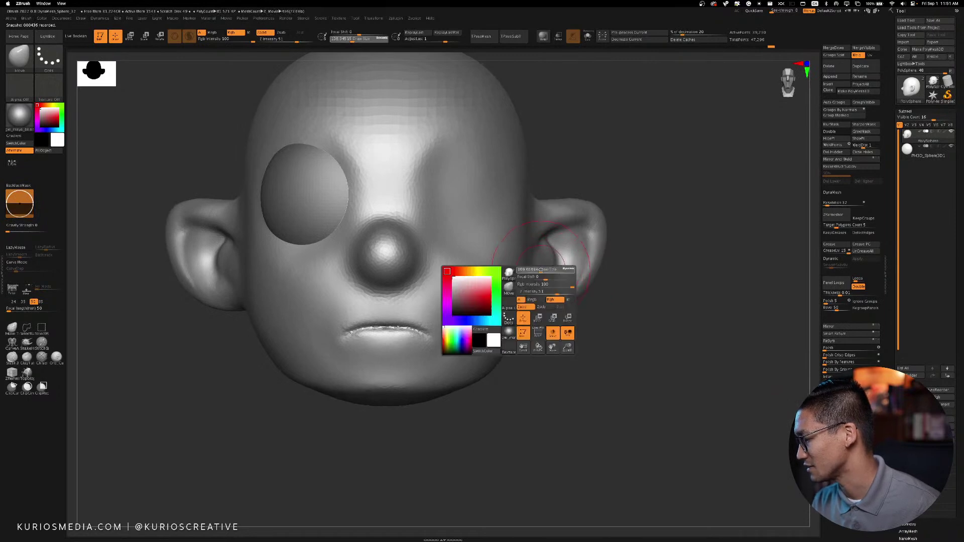
{"action": "left_click_drag", "start_coordinate": [530, 293], "coordinate": [525, 303]}
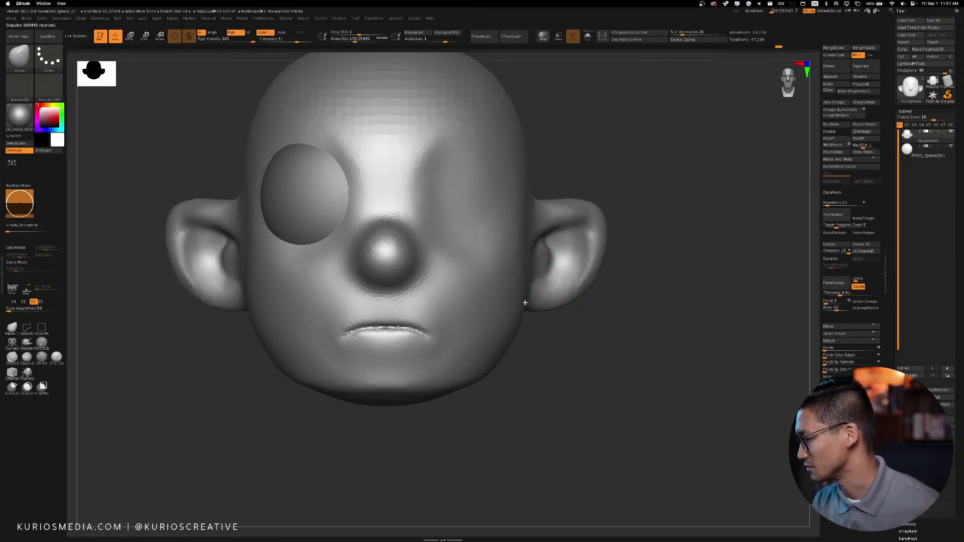
{"action": "left_click_drag", "start_coordinate": [629, 286], "coordinate": [515, 261]}
{"action": "key", "text": "shift"}
{"action": "mouse_move", "coordinate": [708, 250]}
{"action": "left_mouse_down"}
{"action": "mouse_move", "coordinate": [721, 246]}
{"action": "mouse_move", "coordinate": [701, 236]}
{"action": "mouse_move", "coordinate": [722, 196]}
{"action": "left_mouse_up"}
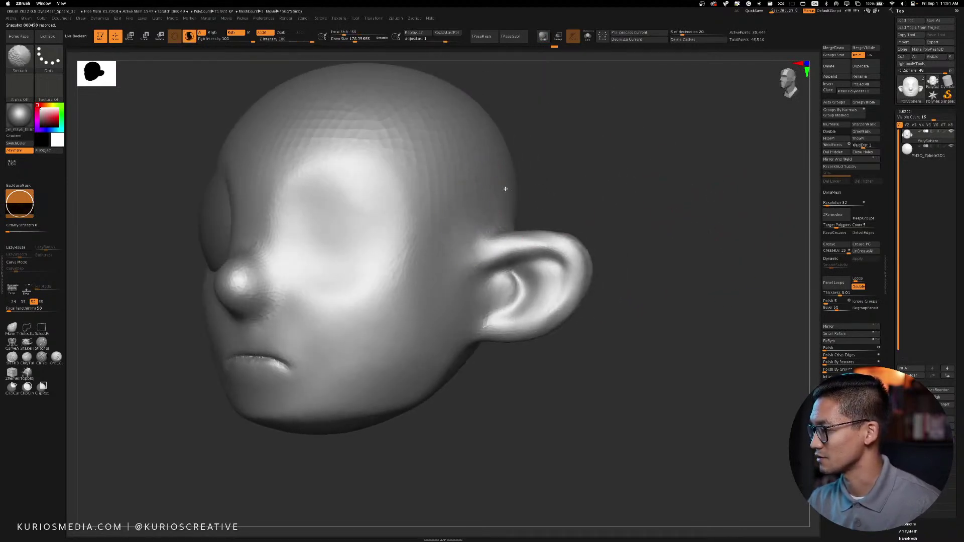
{"action": "left_click_drag", "start_coordinate": [587, 112], "coordinate": [814, 176]}
Mirror the eye sphere to the other side of the face with Mirror And Weld, then reselect the head subtool
{"action": "left_click", "coordinate": [917, 156]}
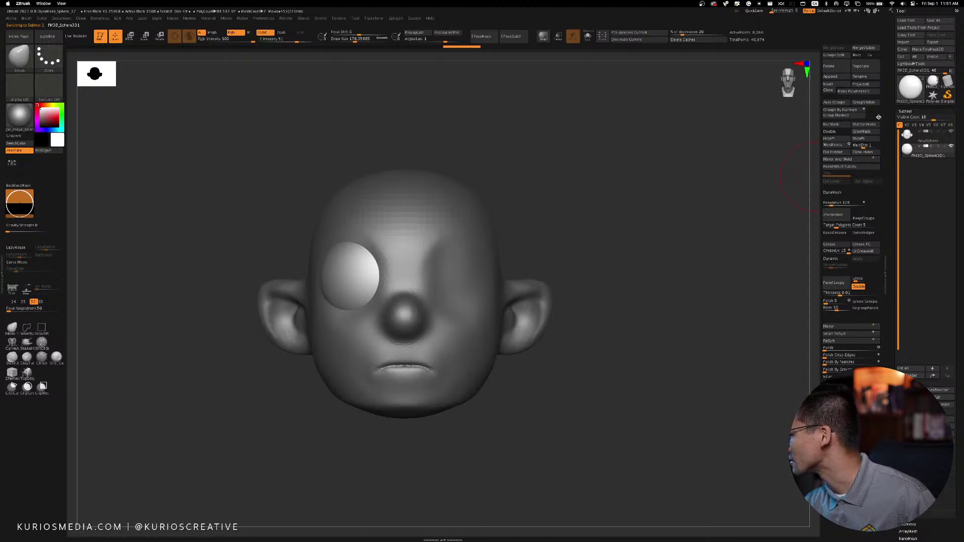
{"action": "left_click", "coordinate": [851, 158]}
{"action": "left_click", "coordinate": [909, 135]}
{"action": "mouse_move", "coordinate": [605, 197]}
{"action": "left_mouse_down", "text": "alt"}
{"action": "mouse_move", "coordinate": [583, 163]}
{"action": "mouse_move", "coordinate": [617, 231]}
{"action": "mouse_move", "coordinate": [653, 197]}
{"action": "mouse_move", "coordinate": [621, 175]}
{"action": "left_mouse_up", "text": "alt"}
{"action": "left_click_drag", "start_coordinate": [625, 216], "coordinate": [577, 210], "text": "shift"}
{"action": "mouse_move", "coordinate": [697, 119]}
{"action": "left_mouse_down", "text": "alt"}
{"action": "mouse_move", "coordinate": [654, 170]}
{"action": "mouse_move", "coordinate": [670, 161]}
{"action": "left_mouse_up", "text": "alt"}
{"action": "left_click_drag", "start_coordinate": [613, 174], "coordinate": [675, 158], "text": "alt"}
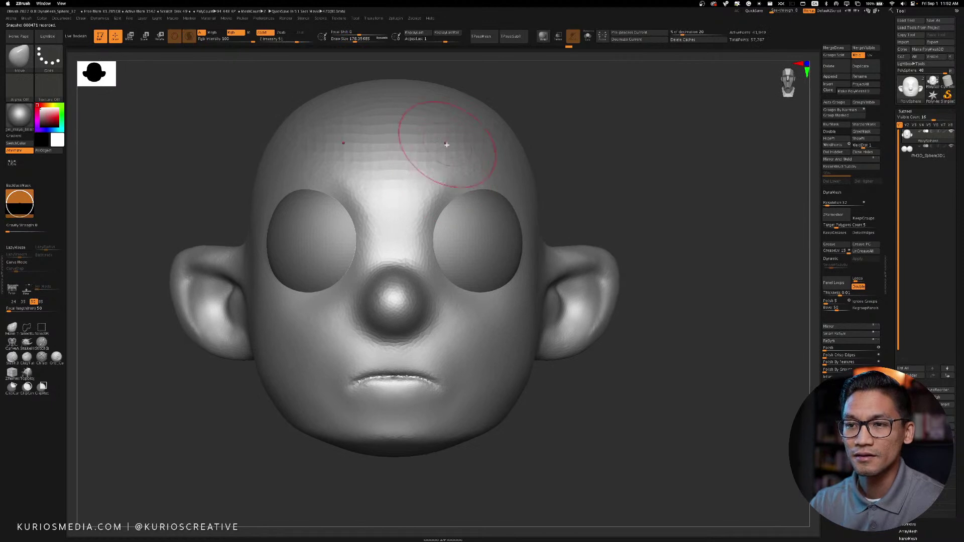
Smooth the forehead and start building up the brow ridge above the eyes with the ClayBuildup brush
{"action": "key", "text": "shift"}
{"action": "mouse_move", "coordinate": [584, 83]}
{"action": "left_mouse_down"}
{"action": "mouse_move", "coordinate": [564, 128]}
{"action": "mouse_move", "coordinate": [596, 122]}
{"action": "mouse_move", "coordinate": [627, 136]}
{"action": "left_mouse_up"}
{"action": "key", "text": "b"}
{"action": "key", "text": "c"}
{"action": "key", "text": "b"}
{"action": "mouse_move", "coordinate": [494, 185]}
{"action": "left_mouse_down"}
{"action": "mouse_move", "coordinate": [531, 176]}
{"action": "mouse_move", "coordinate": [540, 189]}
{"action": "mouse_move", "coordinate": [630, 146]}
{"action": "mouse_move", "coordinate": [654, 161]}
{"action": "mouse_move", "coordinate": [645, 166]}
{"action": "left_mouse_up"}
{"action": "left_click_drag", "start_coordinate": [645, 166], "coordinate": [662, 185], "text": "ctrl"}
{"action": "mouse_move", "coordinate": [426, 186]}
{"action": "left_mouse_down"}
{"action": "mouse_move", "coordinate": [385, 172]}
{"action": "mouse_move", "coordinate": [327, 213]}
{"action": "mouse_move", "coordinate": [389, 194]}
{"action": "left_mouse_up"}
{"action": "mouse_move", "coordinate": [592, 151]}
{"action": "left_mouse_down"}
{"action": "mouse_move", "coordinate": [631, 137]}
{"action": "mouse_move", "coordinate": [698, 151]}
{"action": "left_mouse_up"}
{"action": "mouse_move", "coordinate": [527, 145]}
{"action": "left_mouse_down"}
{"action": "mouse_move", "coordinate": [477, 131]}
{"action": "mouse_move", "coordinate": [494, 151]}
{"action": "left_mouse_up"}
Add clay around the eye sockets and beside the nose bridge, then smooth it into the brow
{"action": "mouse_move", "coordinate": [371, 183]}
{"action": "left_mouse_down", "text": "shift"}
{"action": "mouse_move", "coordinate": [327, 219]}
{"action": "mouse_move", "coordinate": [335, 213]}
{"action": "mouse_move", "coordinate": [321, 266]}
{"action": "left_mouse_up", "text": "shift"}
{"action": "left_click_drag", "start_coordinate": [351, 216], "coordinate": [318, 271]}
{"action": "mouse_move", "coordinate": [325, 253]}
{"action": "left_mouse_down", "text": "shift"}
{"action": "mouse_move", "coordinate": [357, 207]}
{"action": "mouse_move", "coordinate": [347, 266]}
{"action": "left_mouse_up", "text": "shift"}
{"action": "mouse_move", "coordinate": [477, 151]}
{"action": "left_mouse_down"}
{"action": "mouse_move", "coordinate": [699, 148]}
{"action": "mouse_move", "coordinate": [593, 161]}
{"action": "left_mouse_up"}
{"action": "mouse_move", "coordinate": [468, 250]}
{"action": "left_mouse_down"}
{"action": "mouse_move", "coordinate": [471, 259]}
{"action": "mouse_move", "coordinate": [463, 238]}
{"action": "mouse_move", "coordinate": [470, 266]}
{"action": "left_mouse_up"}
{"action": "mouse_move", "coordinate": [462, 219]}
{"action": "left_mouse_down", "text": "shift"}
{"action": "mouse_move", "coordinate": [452, 241]}
{"action": "mouse_move", "coordinate": [444, 201]}
{"action": "left_mouse_up", "text": "shift"}
{"action": "left_click_drag", "start_coordinate": [569, 155], "coordinate": [622, 159]}
{"action": "mouse_move", "coordinate": [374, 189]}
{"action": "left_mouse_down"}
{"action": "mouse_move", "coordinate": [412, 186]}
{"action": "mouse_move", "coordinate": [432, 201]}
{"action": "left_mouse_up"}
{"action": "mouse_move", "coordinate": [347, 215]}
{"action": "left_mouse_down"}
{"action": "mouse_move", "coordinate": [446, 209]}
{"action": "mouse_move", "coordinate": [388, 185]}
{"action": "left_mouse_up"}
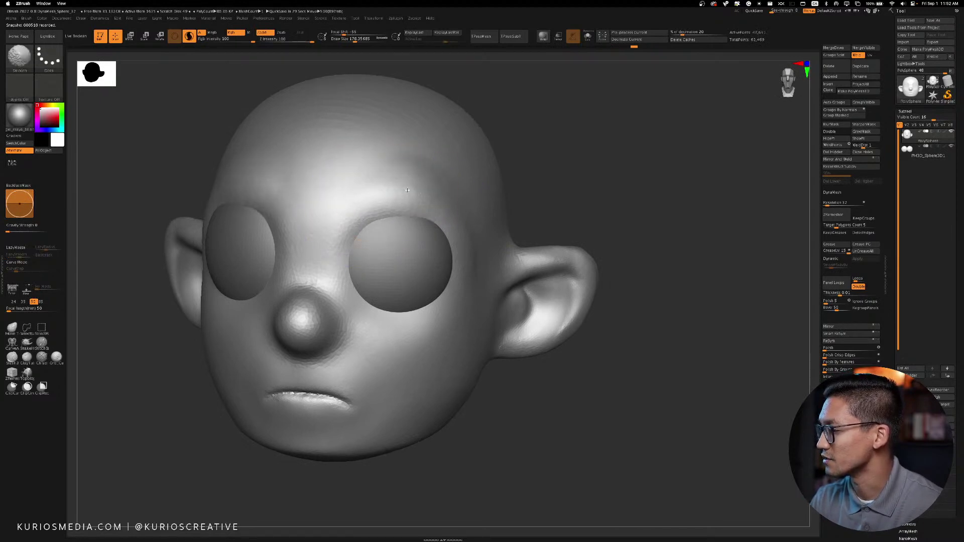
{"action": "left_click_drag", "start_coordinate": [574, 165], "coordinate": [512, 204]}
Build up the cheekbone between the eye and the ear with ClayBuildup strokes and smooth them
{"action": "left_click_drag", "start_coordinate": [679, 159], "coordinate": [723, 159]}
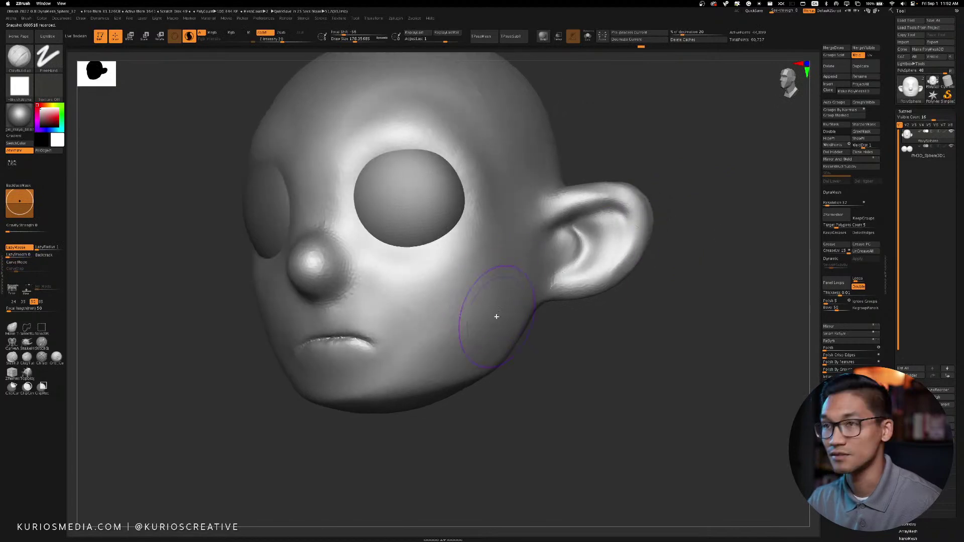
{"action": "mouse_move", "coordinate": [508, 277]}
{"action": "left_mouse_down", "text": "alt"}
{"action": "mouse_move", "coordinate": [467, 321]}
{"action": "mouse_move", "coordinate": [490, 299]}
{"action": "left_mouse_up", "text": "alt"}
{"action": "left_click_drag", "start_coordinate": [552, 360], "coordinate": [564, 375], "text": "ctrl"}
{"action": "mouse_move", "coordinate": [435, 304]}
{"action": "left_mouse_down"}
{"action": "mouse_move", "coordinate": [501, 247]}
{"action": "mouse_move", "coordinate": [481, 274]}
{"action": "left_mouse_up"}
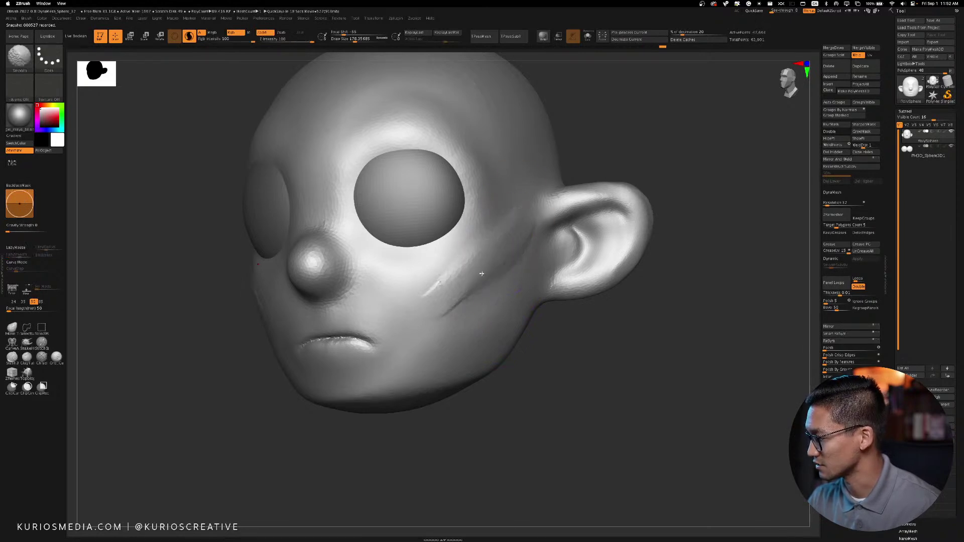
{"action": "left_click_drag", "start_coordinate": [555, 367], "coordinate": [570, 383], "text": "ctrl"}
{"action": "mouse_move", "coordinate": [560, 384]}
{"action": "left_mouse_down"}
{"action": "mouse_move", "coordinate": [592, 376]}
{"action": "mouse_move", "coordinate": [577, 361]}
{"action": "mouse_move", "coordinate": [627, 357]}
{"action": "mouse_move", "coordinate": [690, 291]}
{"action": "mouse_move", "coordinate": [572, 311]}
{"action": "mouse_move", "coordinate": [535, 261]}
{"action": "mouse_move", "coordinate": [555, 269]}
{"action": "mouse_move", "coordinate": [544, 261]}
{"action": "mouse_move", "coordinate": [574, 251]}
{"action": "mouse_move", "coordinate": [581, 278]}
{"action": "mouse_move", "coordinate": [592, 260]}
{"action": "mouse_move", "coordinate": [634, 276]}
{"action": "mouse_move", "coordinate": [517, 232]}
{"action": "mouse_move", "coordinate": [537, 275]}
{"action": "mouse_move", "coordinate": [602, 281]}
{"action": "mouse_move", "coordinate": [545, 281]}
{"action": "left_mouse_up"}
Pull a neck stub down from the underside of the skull with the Move brush and smooth its base
{"action": "key", "text": "b"}
{"action": "key", "text": "m"}
{"action": "key", "text": "v"}
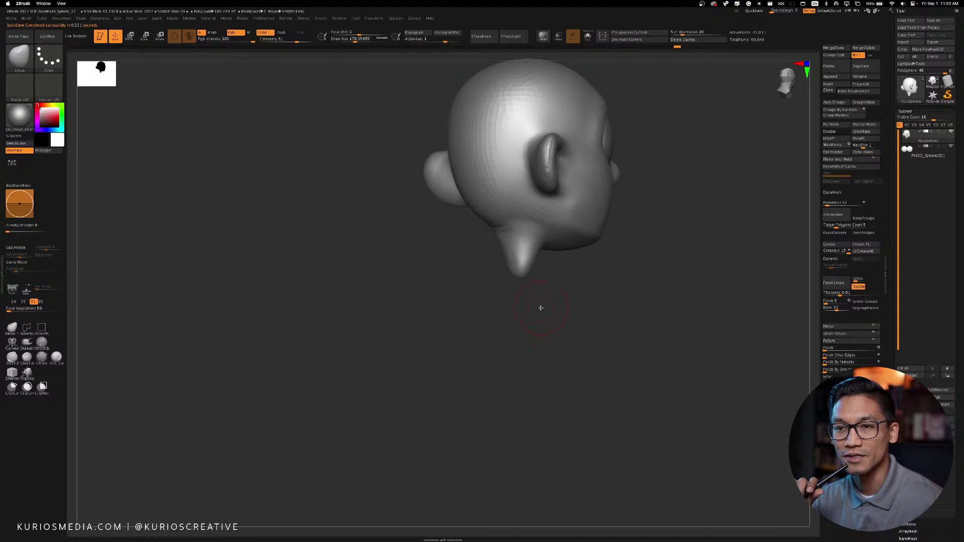
{"action": "left_click_drag", "start_coordinate": [541, 308], "coordinate": [678, 225]}
{"action": "key", "text": "space"}
{"action": "left_click_drag", "start_coordinate": [502, 232], "coordinate": [507, 232]}
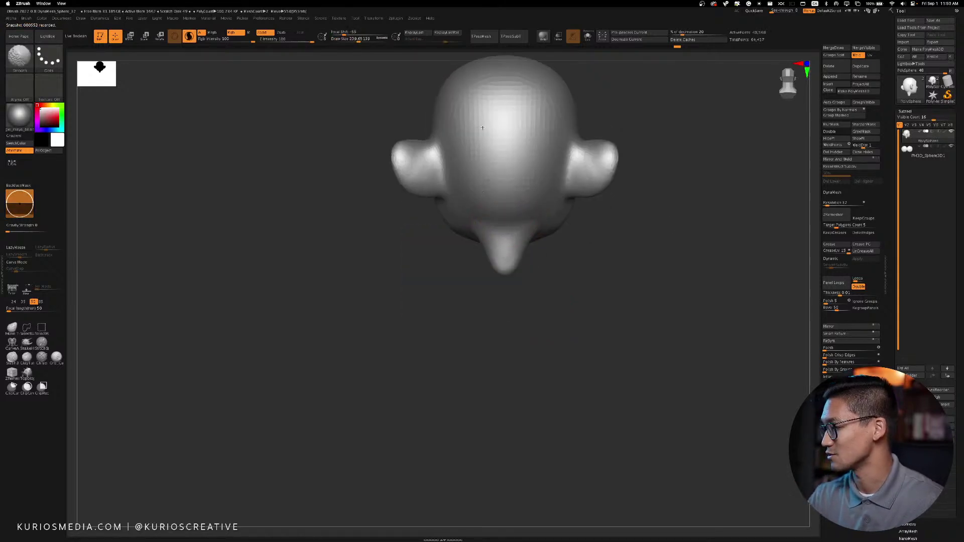
{"action": "left_click_drag", "start_coordinate": [540, 224], "coordinate": [594, 239]}
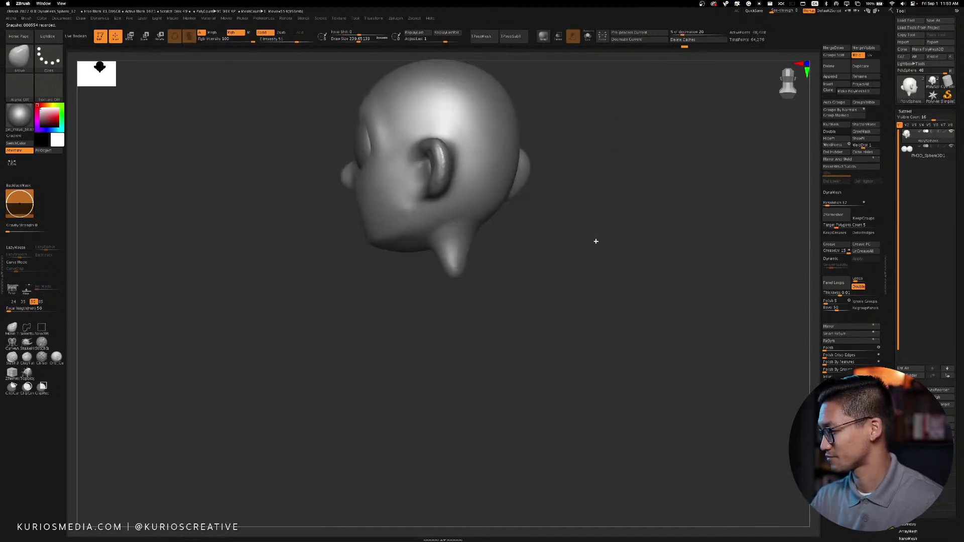
Widen the neck stub from the front and back with a larger Move brush, smoothing its surface
{"action": "key", "text": "space"}
{"action": "mouse_move", "coordinate": [479, 254]}
{"action": "left_mouse_down"}
{"action": "mouse_move", "coordinate": [499, 261]}
{"action": "mouse_move", "coordinate": [467, 262]}
{"action": "mouse_move", "coordinate": [561, 258]}
{"action": "left_mouse_up"}
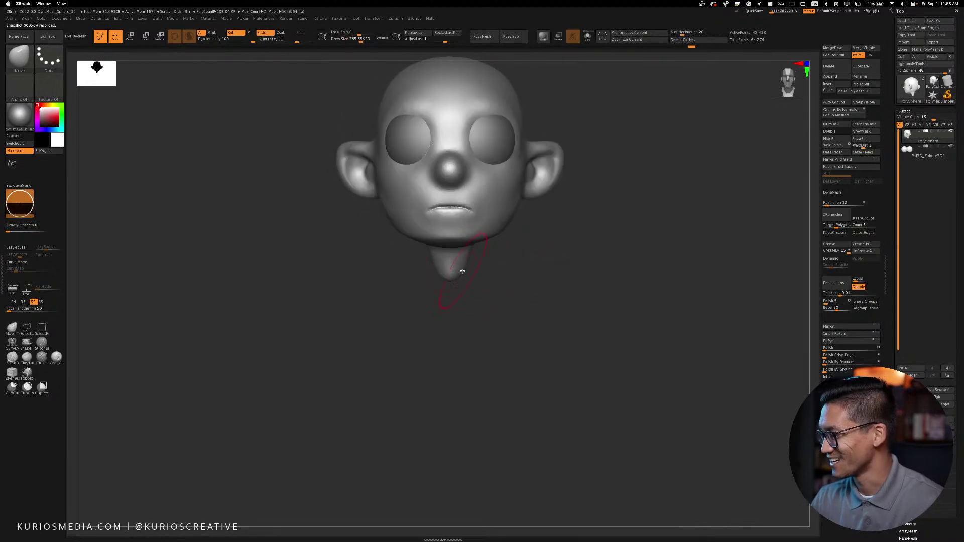
{"action": "mouse_move", "coordinate": [469, 271]}
{"action": "left_mouse_down"}
{"action": "mouse_move", "coordinate": [523, 269]}
{"action": "mouse_move", "coordinate": [512, 259]}
{"action": "mouse_move", "coordinate": [550, 265]}
{"action": "left_mouse_up"}
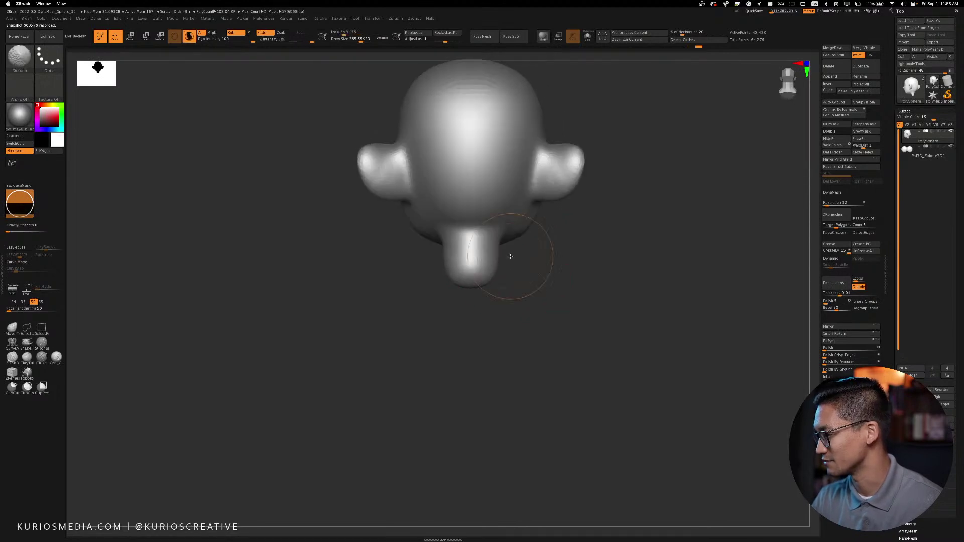
{"action": "left_click_drag", "start_coordinate": [489, 256], "coordinate": [486, 269], "text": "shift"}
{"action": "left_click_drag", "start_coordinate": [516, 270], "coordinate": [573, 247]}
{"action": "left_click_drag", "start_coordinate": [549, 282], "coordinate": [569, 307]}
{"action": "mouse_move", "coordinate": [518, 278]}
{"action": "left_mouse_down"}
{"action": "mouse_move", "coordinate": [533, 286]}
{"action": "mouse_move", "coordinate": [488, 296]}
{"action": "left_mouse_up"}
{"action": "left_click_drag", "start_coordinate": [605, 267], "coordinate": [557, 296]}
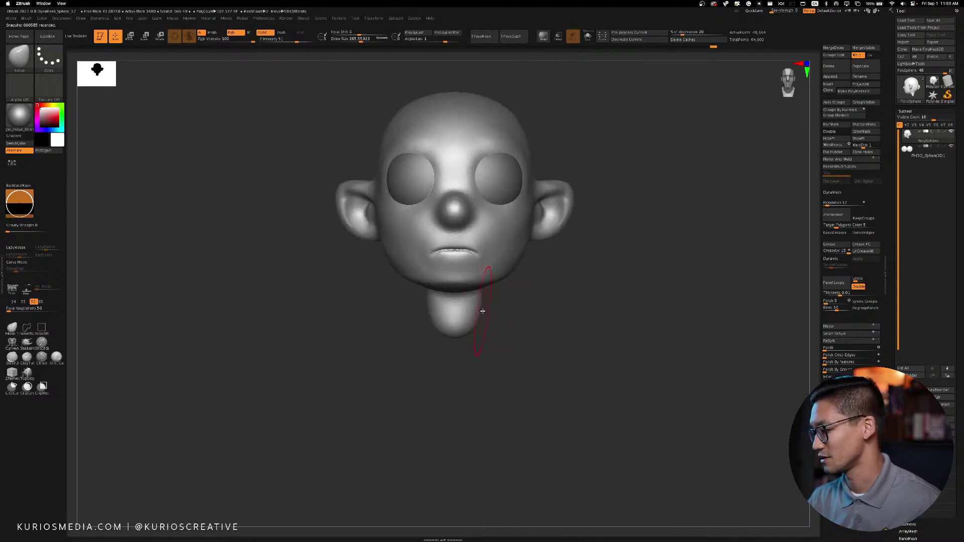
Refine the neck's length and thickness and its transition into the jaw with the Move brush
{"action": "left_click_drag", "start_coordinate": [474, 328], "coordinate": [476, 310]}
{"action": "key", "text": "space"}
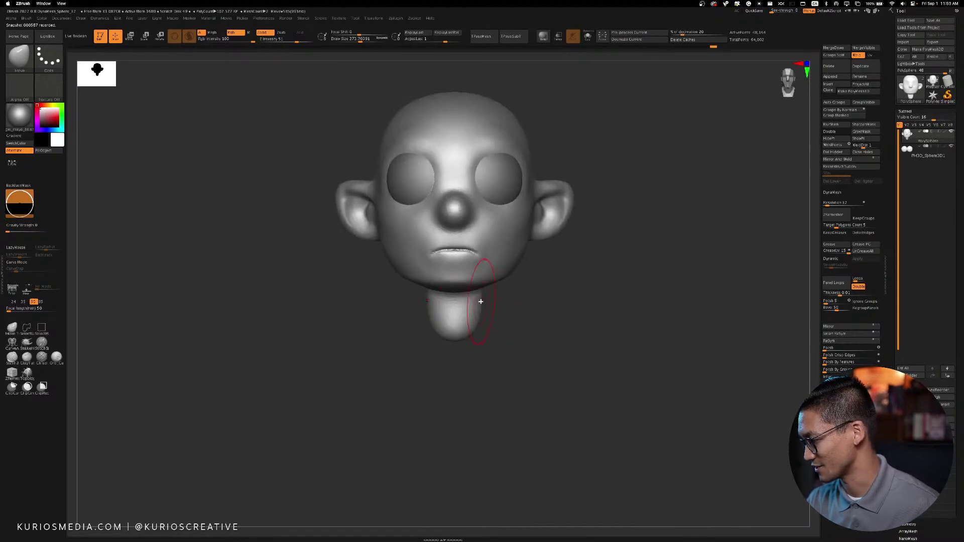
{"action": "mouse_move", "coordinate": [514, 314]}
{"action": "left_mouse_down"}
{"action": "mouse_move", "coordinate": [576, 334]}
{"action": "mouse_move", "coordinate": [567, 315]}
{"action": "left_mouse_up"}
{"action": "mouse_move", "coordinate": [515, 296]}
{"action": "left_mouse_down"}
{"action": "mouse_move", "coordinate": [507, 300]}
{"action": "mouse_move", "coordinate": [543, 304]}
{"action": "mouse_move", "coordinate": [475, 332]}
{"action": "left_mouse_up"}
{"action": "left_click_drag", "start_coordinate": [532, 313], "coordinate": [533, 308]}
{"action": "left_click_drag", "start_coordinate": [578, 287], "coordinate": [559, 282]}
{"action": "left_click_drag", "start_coordinate": [485, 266], "coordinate": [476, 256], "text": "shift"}
{"action": "left_click_drag", "start_coordinate": [561, 282], "coordinate": [592, 280]}
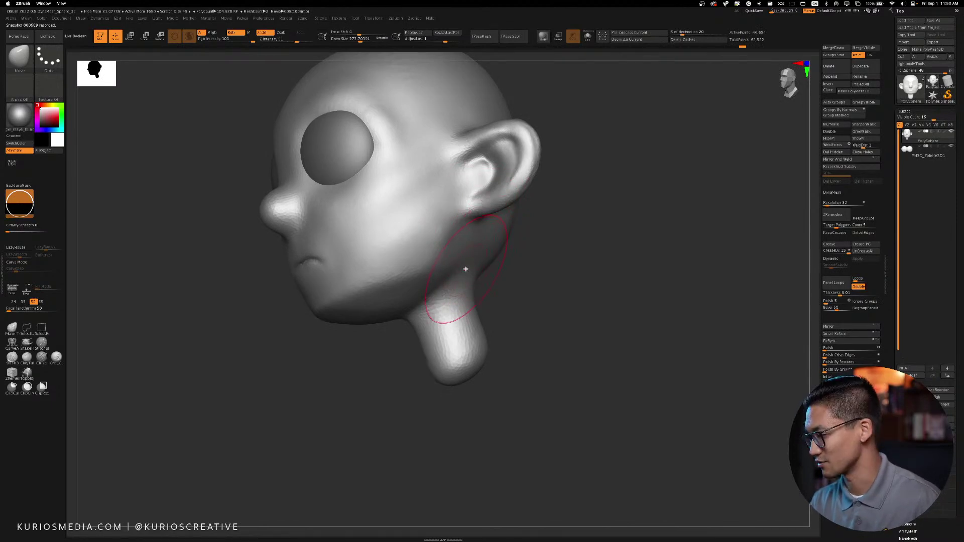
Sculpt a groove behind the jaw below the ear using the Standard brush with a smaller draw size and FreeHand stroke
{"action": "key", "text": "b"}
{"action": "key", "text": "s"}
{"action": "key", "text": "t"}
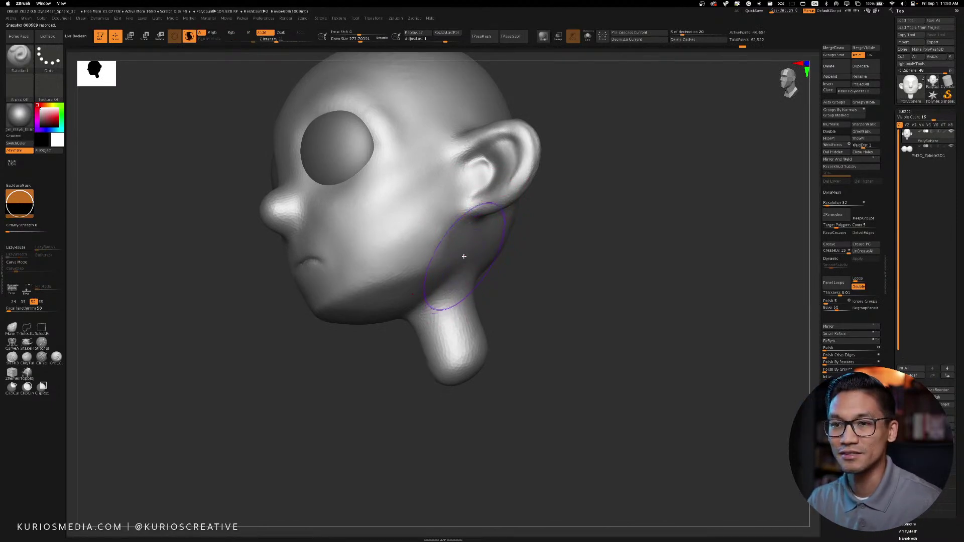
{"action": "key", "text": "space"}
{"action": "left_click_drag", "start_coordinate": [570, 246], "coordinate": [510, 251]}
{"action": "key", "text": "space"}
{"action": "left_click", "coordinate": [471, 272]}
{"action": "left_click", "coordinate": [439, 320]}
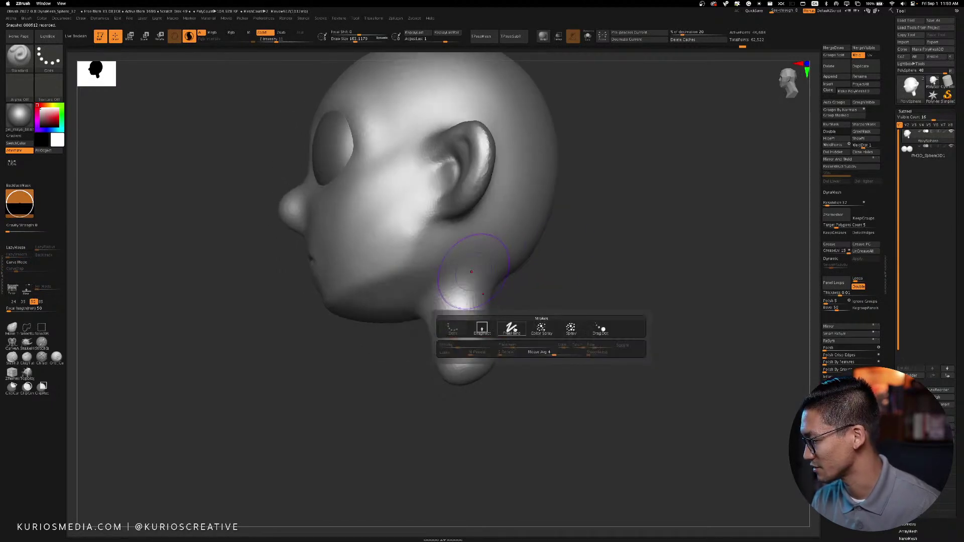
{"action": "left_click", "coordinate": [515, 330]}
{"action": "key", "text": "space"}
{"action": "left_click", "coordinate": [445, 247]}
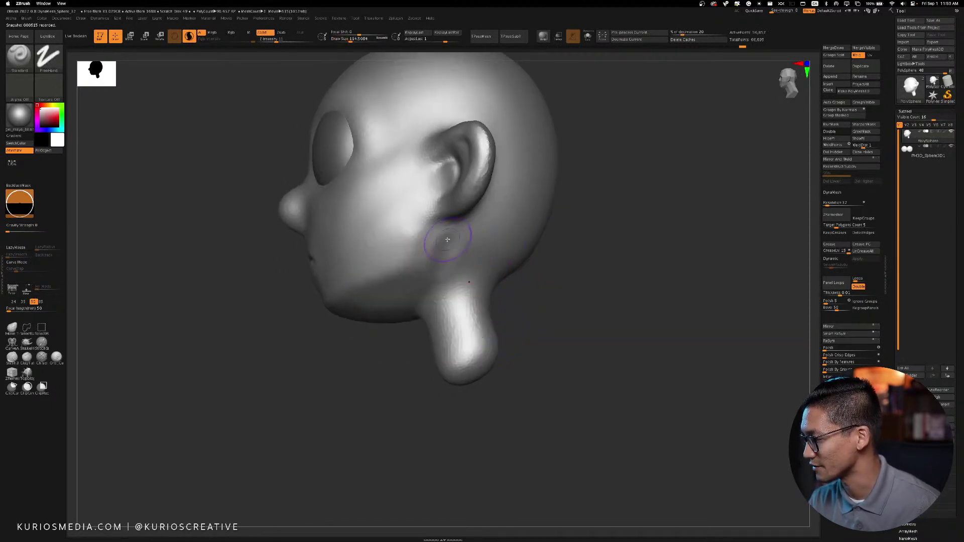
{"action": "left_click_drag", "start_coordinate": [544, 291], "coordinate": [537, 251]}
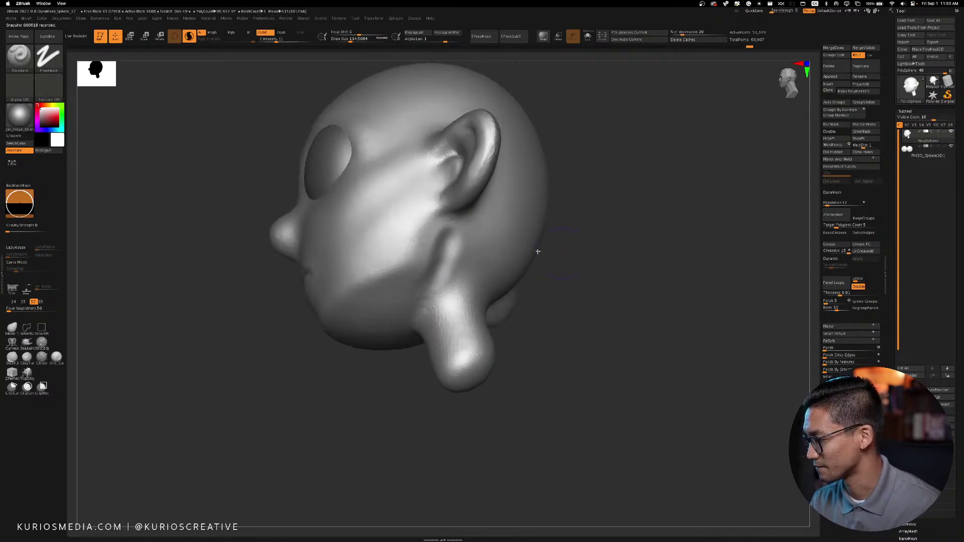
Define the rear jaw edge and the side of the neck on both sides with resized Standard brush strokes
{"action": "key", "text": "space"}
{"action": "left_click", "coordinate": [460, 257]}
{"action": "left_click_drag", "start_coordinate": [465, 265], "coordinate": [463, 248]}
{"action": "left_click_drag", "start_coordinate": [451, 292], "coordinate": [459, 326], "text": "shift"}
{"action": "mouse_move", "coordinate": [570, 253]}
{"action": "left_mouse_down", "text": "ctrl"}
{"action": "mouse_move", "coordinate": [581, 264]}
{"action": "mouse_move", "coordinate": [571, 270]}
{"action": "mouse_move", "coordinate": [587, 259]}
{"action": "left_mouse_up", "text": "ctrl"}
{"action": "left_click_drag", "start_coordinate": [523, 269], "coordinate": [385, 249]}
{"action": "left_click_drag", "start_coordinate": [546, 224], "coordinate": [589, 219]}
{"action": "mouse_move", "coordinate": [417, 219]}
{"action": "left_mouse_down"}
{"action": "mouse_move", "coordinate": [398, 232]}
{"action": "mouse_move", "coordinate": [405, 221]}
{"action": "left_mouse_up"}
{"action": "left_click_drag", "start_coordinate": [562, 241], "coordinate": [577, 247], "text": "ctrl"}
{"action": "left_click_drag", "start_coordinate": [597, 302], "coordinate": [537, 307]}
{"action": "left_click_drag", "start_coordinate": [408, 225], "coordinate": [406, 214], "text": "shift"}
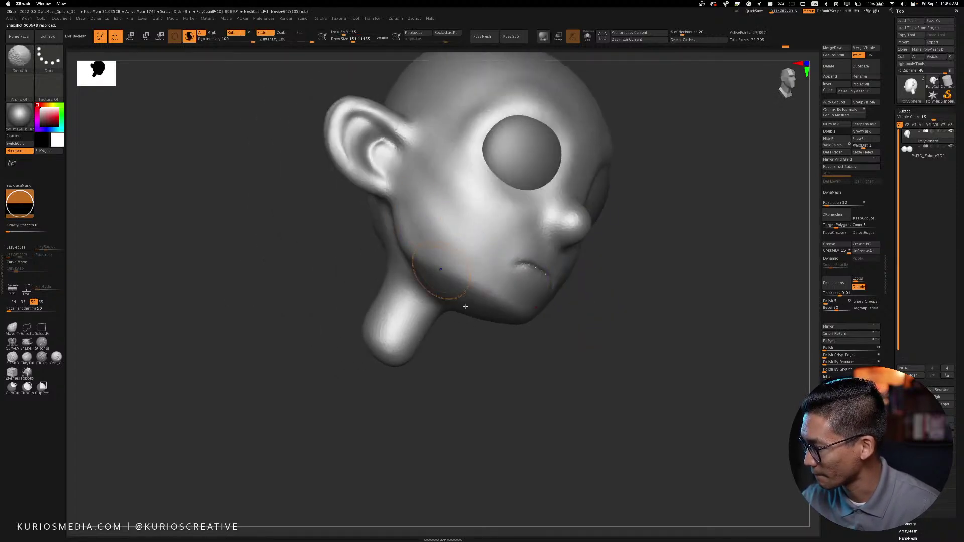
Smooth the jawline and the area behind the ear where the neck meets the skull
{"action": "left_click_drag", "start_coordinate": [507, 368], "coordinate": [525, 379], "text": "ctrl"}
{"action": "left_click_drag", "start_coordinate": [481, 366], "coordinate": [549, 350]}
{"action": "left_click_drag", "start_coordinate": [376, 253], "coordinate": [383, 275], "text": "shift"}
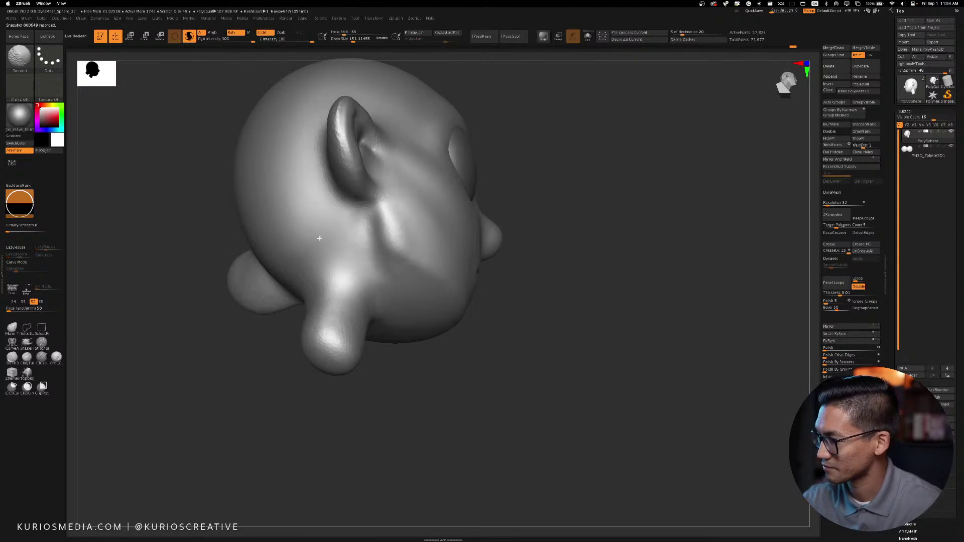
{"action": "left_click_drag", "start_coordinate": [320, 238], "coordinate": [304, 226], "text": "shift"}
{"action": "mouse_move", "coordinate": [527, 305]}
{"action": "left_mouse_down"}
{"action": "mouse_move", "coordinate": [556, 276]}
{"action": "mouse_move", "coordinate": [412, 264]}
{"action": "left_mouse_up"}
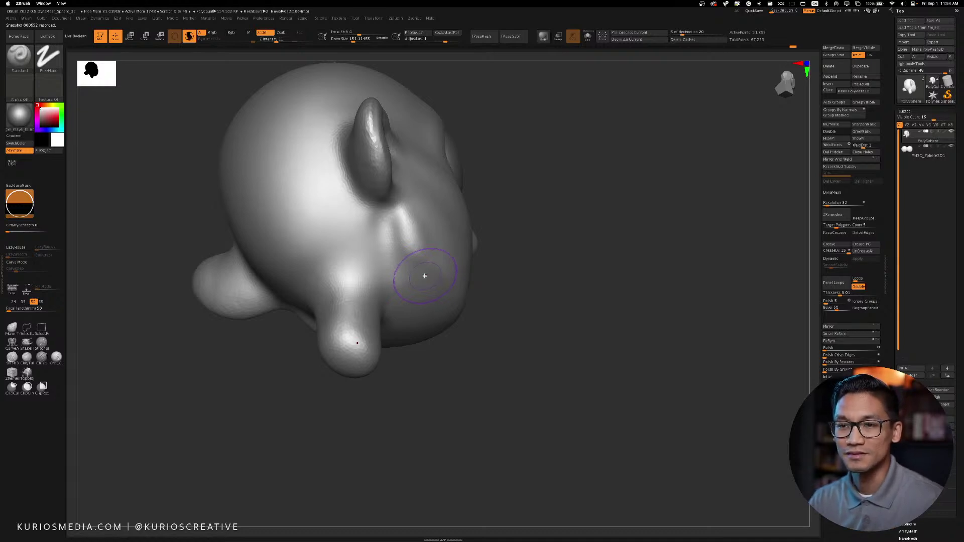
Rework the neck's transition into the skull below the ear with the Standard brush at a larger draw size
{"action": "key", "text": "space"}
{"action": "left_click_drag", "start_coordinate": [362, 267], "coordinate": [356, 247]}
{"action": "left_click_drag", "start_coordinate": [569, 240], "coordinate": [441, 250]}
{"action": "key", "text": "space"}
{"action": "left_click_drag", "start_coordinate": [358, 256], "coordinate": [353, 256]}
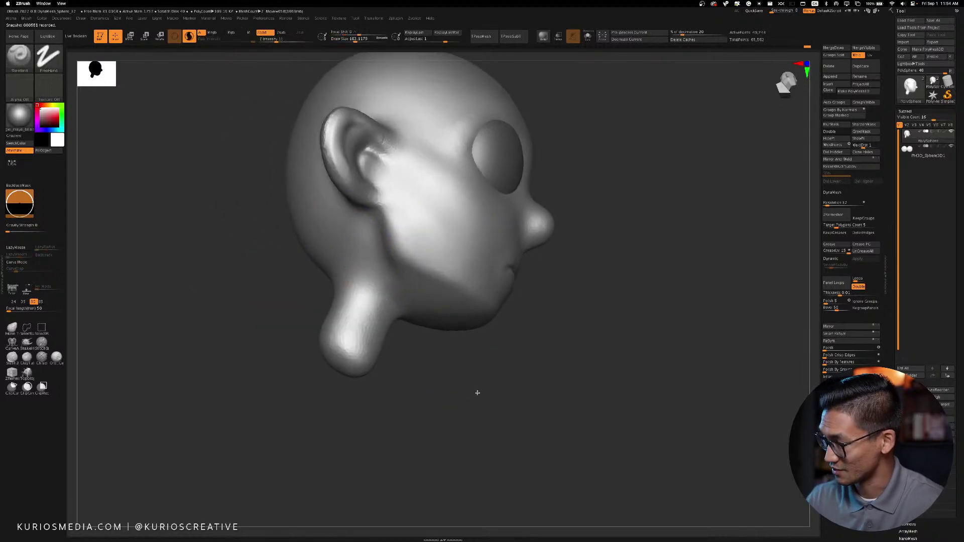
{"action": "left_click_drag", "start_coordinate": [476, 391], "coordinate": [343, 247]}
Refine and smooth the cheek and lower jaw contour from several angles with the Standard brush, increasing its draw size
{"action": "key", "text": "space"}
{"action": "mouse_move", "coordinate": [255, 225]}
{"action": "left_mouse_down", "text": "shift"}
{"action": "mouse_move", "coordinate": [269, 266]}
{"action": "mouse_move", "coordinate": [305, 251]}
{"action": "mouse_move", "coordinate": [286, 271]}
{"action": "left_mouse_up", "text": "shift"}
{"action": "mouse_move", "coordinate": [501, 241]}
{"action": "left_mouse_down"}
{"action": "mouse_move", "coordinate": [527, 232]}
{"action": "mouse_move", "coordinate": [586, 243]}
{"action": "left_mouse_up"}
{"action": "key", "text": "space"}
{"action": "left_click_drag", "start_coordinate": [318, 250], "coordinate": [288, 247]}
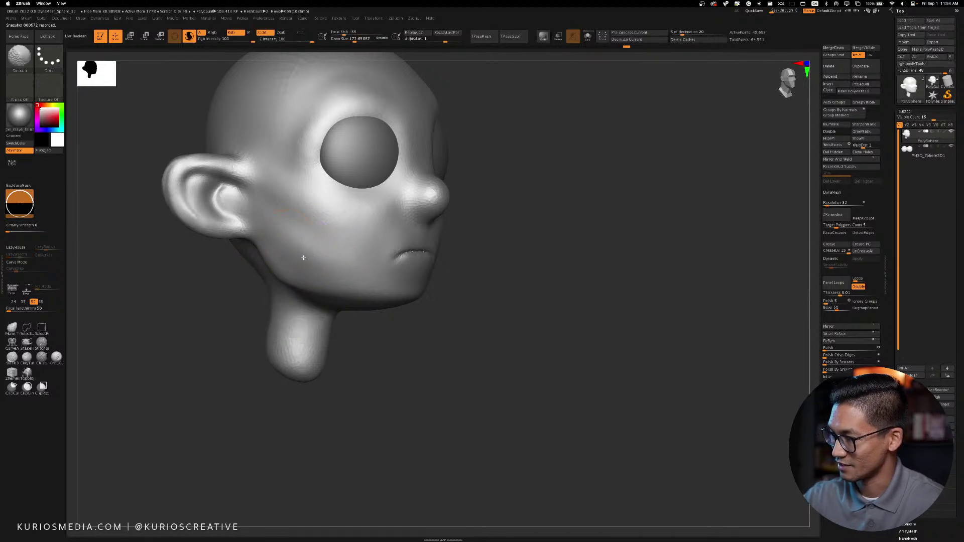
{"action": "left_click_drag", "start_coordinate": [452, 310], "coordinate": [401, 297]}
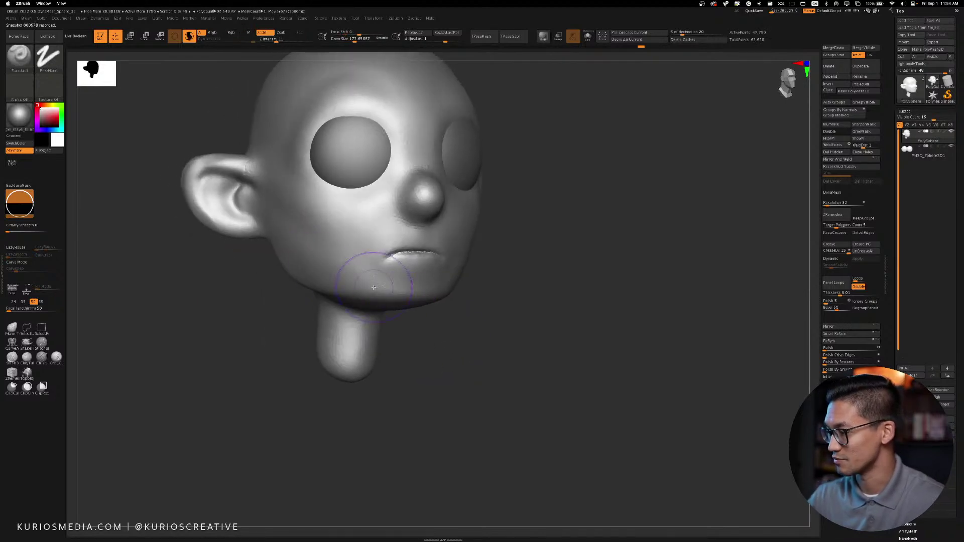
{"action": "left_click_drag", "start_coordinate": [339, 371], "coordinate": [430, 374]}
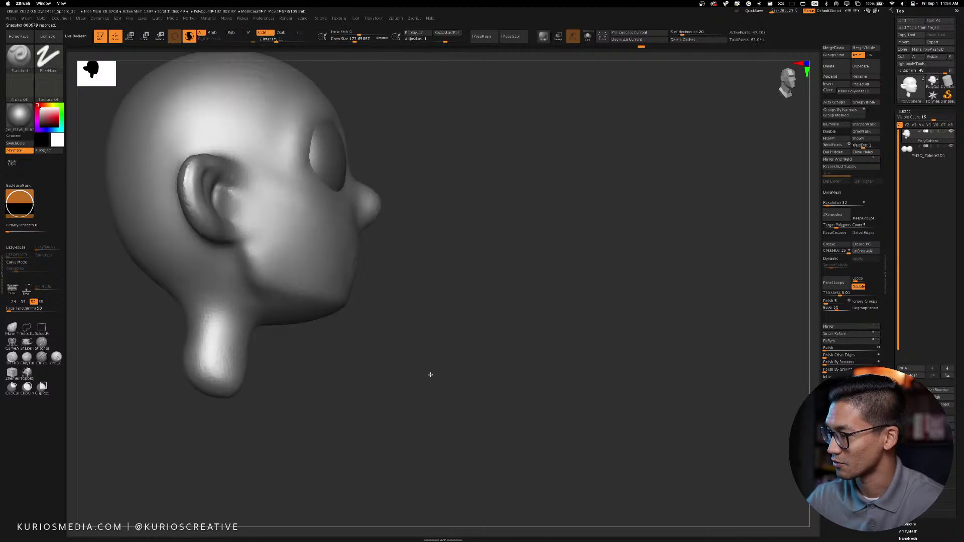
{"action": "mouse_move", "coordinate": [562, 206]}
{"action": "left_mouse_down"}
{"action": "mouse_move", "coordinate": [522, 197]}
{"action": "mouse_move", "coordinate": [526, 266]}
{"action": "left_mouse_up"}
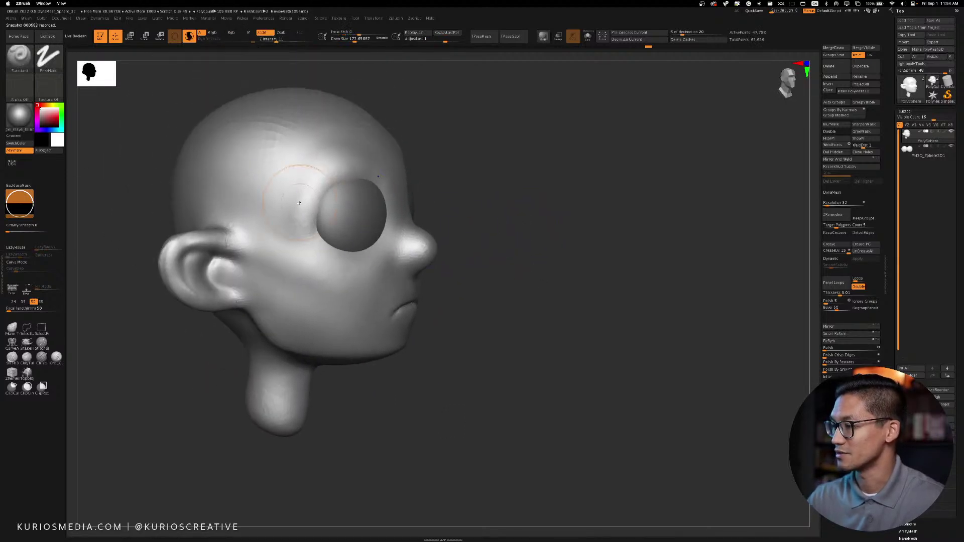
Even out the temple and upper cheek between the eye and the ear with the Standard brush
{"action": "left_click_drag", "start_coordinate": [293, 218], "coordinate": [292, 210], "text": "shift"}
{"action": "left_click_drag", "start_coordinate": [245, 235], "coordinate": [226, 209], "text": "shift"}
{"action": "mouse_move", "coordinate": [593, 206]}
{"action": "left_mouse_down"}
{"action": "mouse_move", "coordinate": [520, 196]}
{"action": "mouse_move", "coordinate": [605, 186]}
{"action": "mouse_move", "coordinate": [574, 209]}
{"action": "mouse_move", "coordinate": [599, 224]}
{"action": "mouse_move", "coordinate": [610, 196]}
{"action": "left_mouse_up"}
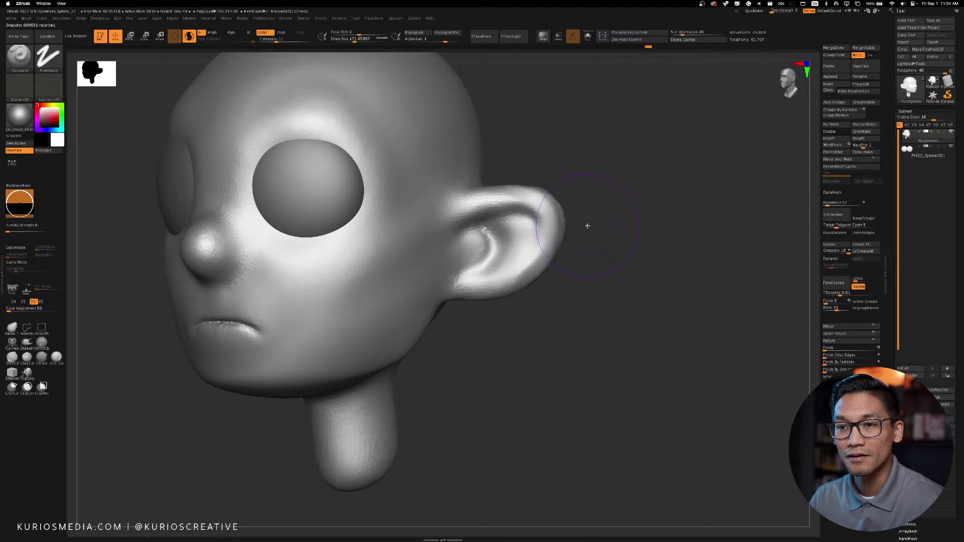
{"action": "mouse_move", "coordinate": [607, 235]}
{"action": "left_mouse_down"}
{"action": "mouse_move", "coordinate": [609, 216]}
{"action": "mouse_move", "coordinate": [669, 204]}
{"action": "mouse_move", "coordinate": [637, 196]}
{"action": "mouse_move", "coordinate": [650, 208]}
{"action": "left_mouse_up"}
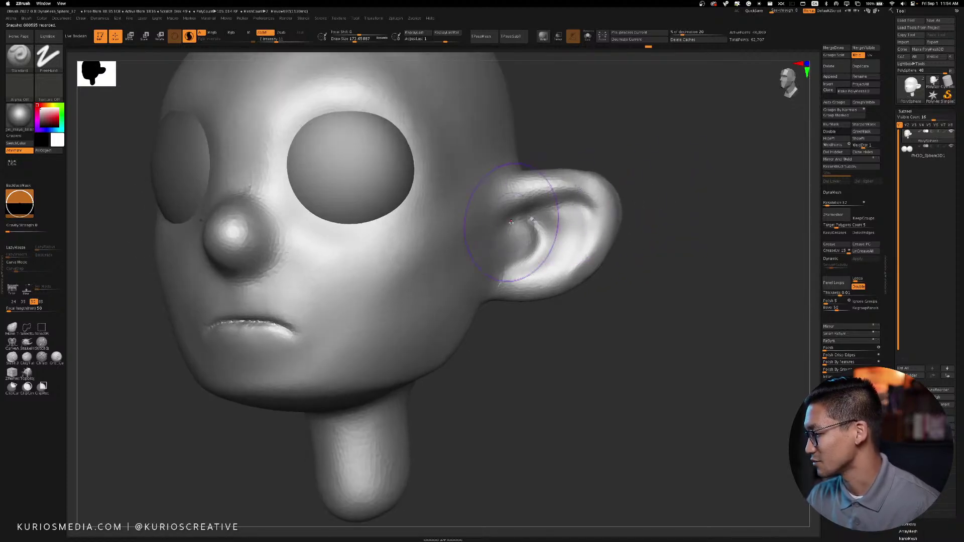
Carve the folds inside the ear with the DamStandard brush at a reduced draw size
{"action": "key", "text": "b"}
{"action": "key", "text": "d"}
{"action": "key", "text": "s"}
{"action": "key", "text": "space"}
{"action": "left_click_drag", "start_coordinate": [519, 231], "coordinate": [510, 231]}
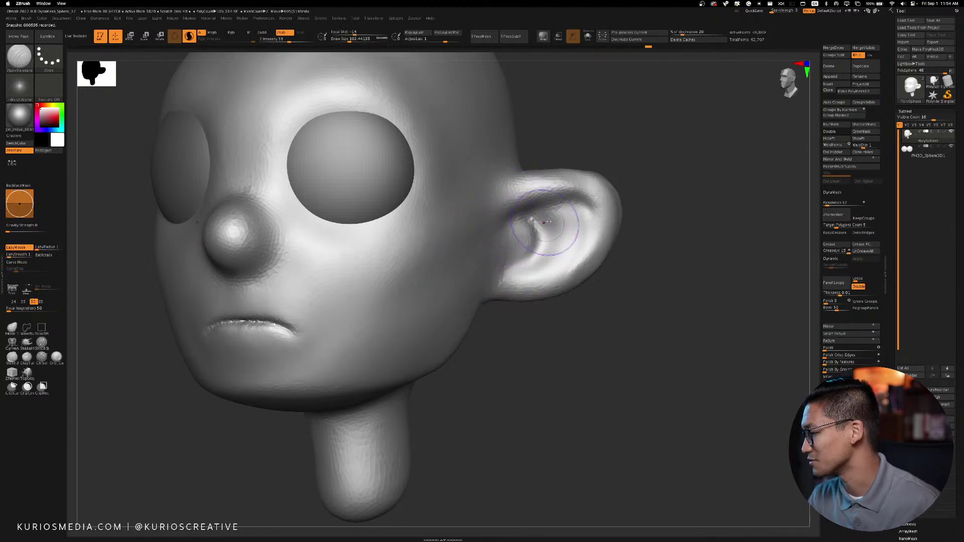
{"action": "left_click_drag", "start_coordinate": [675, 186], "coordinate": [639, 183]}
{"action": "mouse_move", "coordinate": [405, 238]}
{"action": "left_mouse_down"}
{"action": "mouse_move", "coordinate": [409, 215]}
{"action": "mouse_move", "coordinate": [483, 197]}
{"action": "left_mouse_up"}
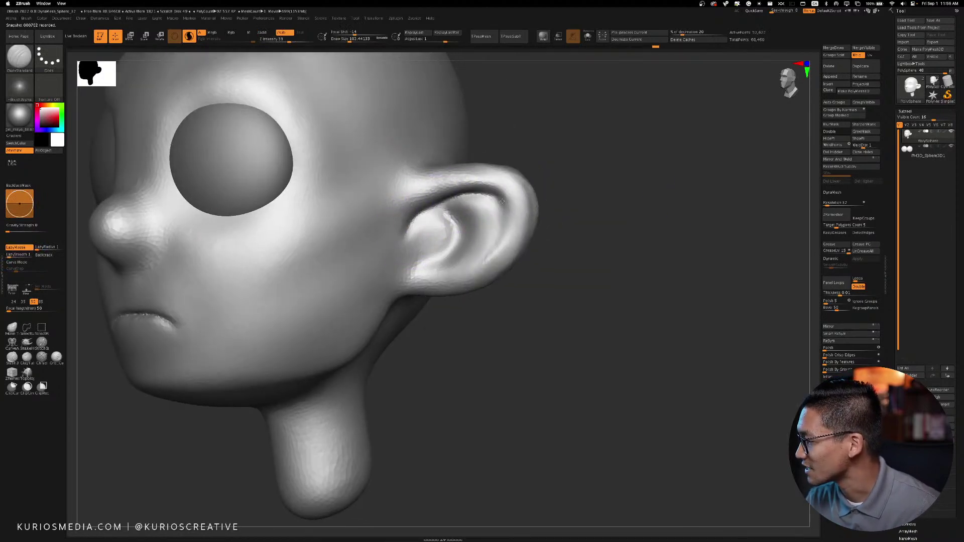
Deepen the groove under the ear's outer rim and define the inner ear ridge from several angles
{"action": "left_click_drag", "start_coordinate": [545, 221], "coordinate": [564, 208]}
{"action": "left_click_drag", "start_coordinate": [457, 226], "coordinate": [446, 252]}
{"action": "left_click_drag", "start_coordinate": [609, 200], "coordinate": [572, 185]}
{"action": "mouse_move", "coordinate": [602, 235]}
{"action": "left_mouse_down"}
{"action": "mouse_move", "coordinate": [615, 238]}
{"action": "mouse_move", "coordinate": [570, 232]}
{"action": "left_mouse_up"}
{"action": "left_click_drag", "start_coordinate": [455, 240], "coordinate": [421, 267]}
{"action": "left_click_drag", "start_coordinate": [543, 238], "coordinate": [567, 261], "text": "ctrl"}
{"action": "left_click_drag", "start_coordinate": [607, 236], "coordinate": [557, 233]}
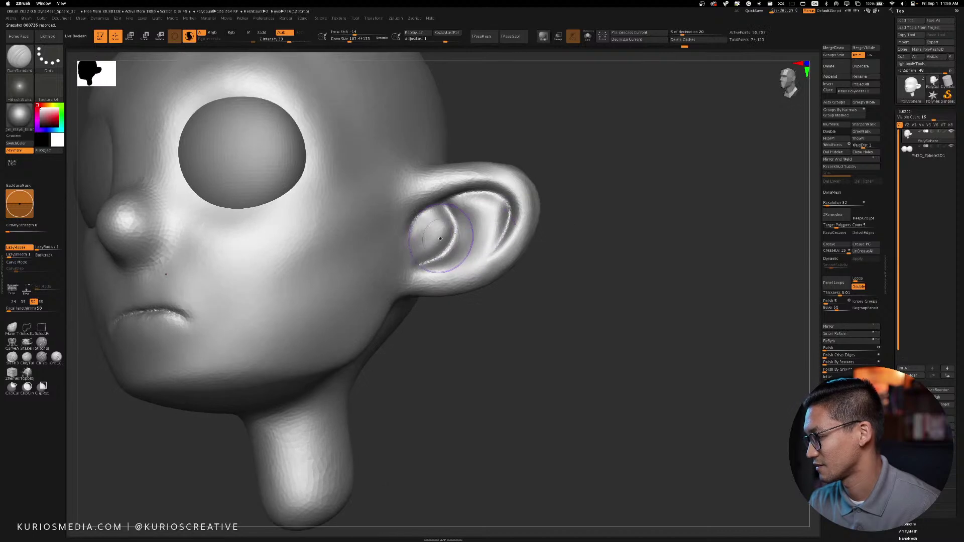
Sharpen the inner ear grooves with a DamStandard draw size of about 73 and smooth the area around the lobe
{"action": "right_click", "coordinate": [440, 231]}
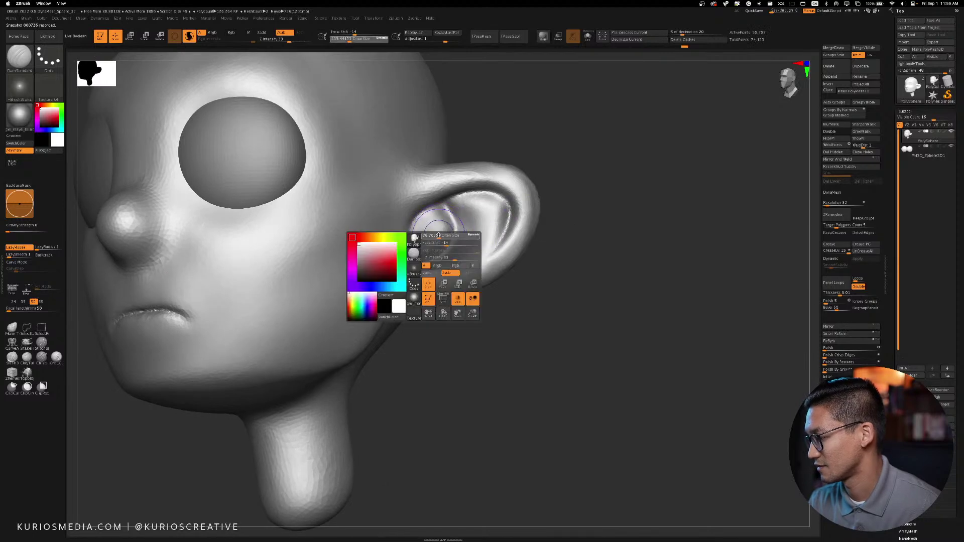
{"action": "right_click", "coordinate": [441, 230]}
{"action": "left_click_drag", "start_coordinate": [441, 231], "coordinate": [443, 232]}
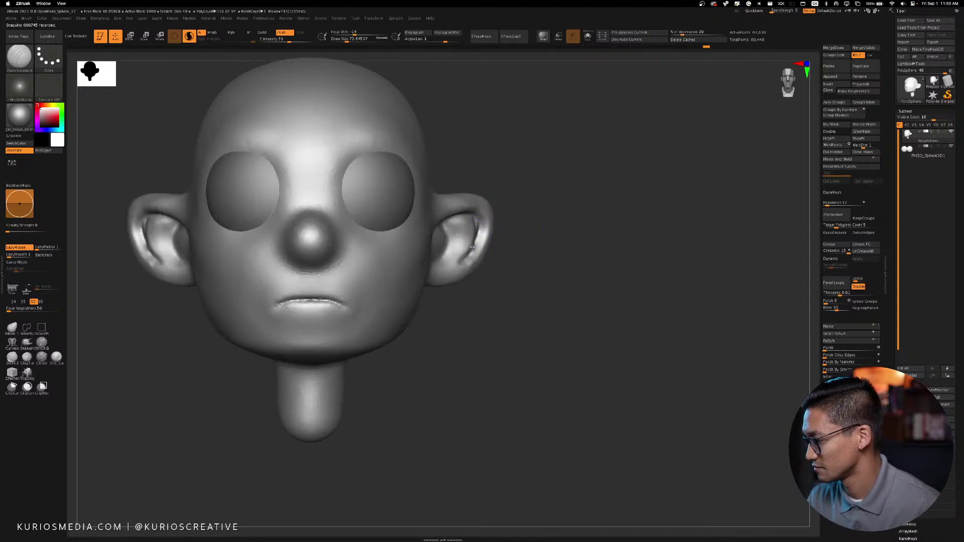
{"action": "left_click_drag", "start_coordinate": [471, 246], "coordinate": [460, 264]}
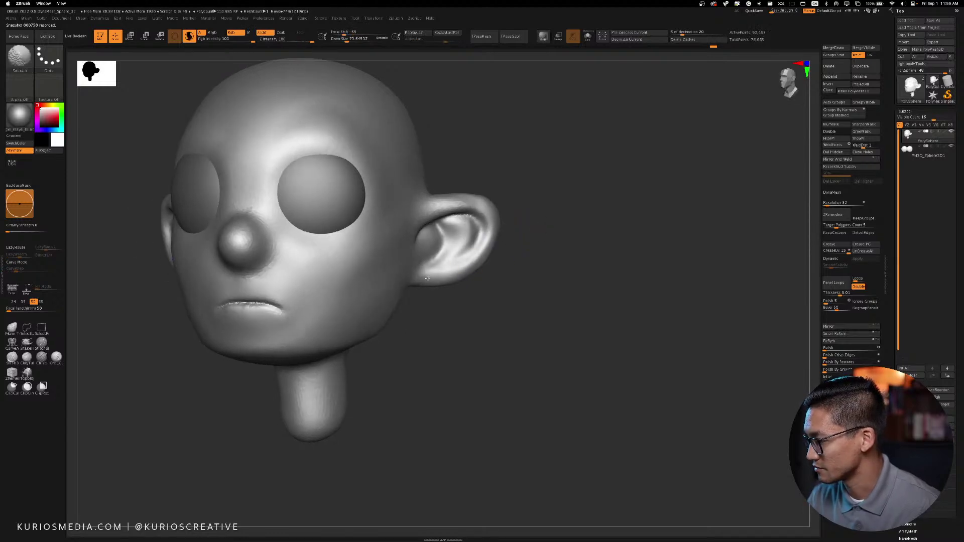
{"action": "left_click_drag", "start_coordinate": [427, 278], "coordinate": [435, 277], "text": "shift"}
{"action": "left_click_drag", "start_coordinate": [530, 248], "coordinate": [557, 243]}
Build up the back of the ears where they join the skull with the ClayBuildup brush and smooth the strokes
{"action": "key", "text": "b"}
{"action": "key", "text": "c"}
{"action": "key", "text": "b"}
{"action": "mouse_move", "coordinate": [503, 203]}
{"action": "left_mouse_down"}
{"action": "mouse_move", "coordinate": [467, 205]}
{"action": "mouse_move", "coordinate": [487, 242]}
{"action": "mouse_move", "coordinate": [483, 196]}
{"action": "mouse_move", "coordinate": [504, 187]}
{"action": "left_mouse_up"}
{"action": "key", "text": "space"}
{"action": "left_click_drag", "start_coordinate": [536, 153], "coordinate": [527, 199]}
{"action": "mouse_move", "coordinate": [448, 193]}
{"action": "left_mouse_down"}
{"action": "mouse_move", "coordinate": [491, 188]}
{"action": "mouse_move", "coordinate": [472, 197]}
{"action": "mouse_move", "coordinate": [590, 156]}
{"action": "mouse_move", "coordinate": [577, 161]}
{"action": "mouse_move", "coordinate": [657, 201]}
{"action": "mouse_move", "coordinate": [433, 333]}
{"action": "mouse_move", "coordinate": [402, 318]}
{"action": "mouse_move", "coordinate": [585, 135]}
{"action": "mouse_move", "coordinate": [421, 215]}
{"action": "mouse_move", "coordinate": [438, 272]}
{"action": "left_mouse_up"}
{"action": "mouse_move", "coordinate": [425, 221]}
{"action": "left_mouse_down"}
{"action": "mouse_move", "coordinate": [448, 279]}
{"action": "mouse_move", "coordinate": [441, 271]}
{"action": "left_mouse_up"}
{"action": "left_click_drag", "start_coordinate": [495, 132], "coordinate": [452, 153]}
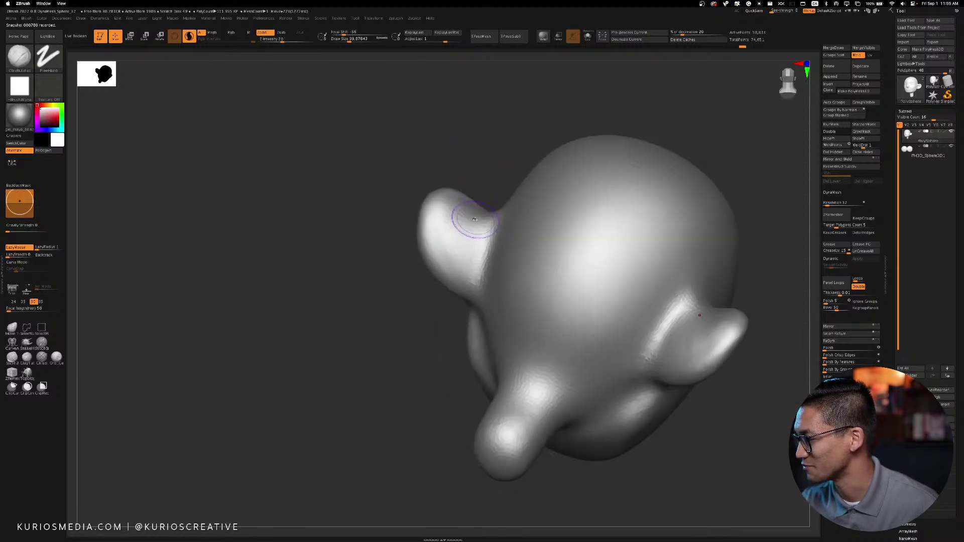
{"action": "left_click_drag", "start_coordinate": [465, 213], "coordinate": [445, 268]}
{"action": "right_click_drag", "start_coordinate": [486, 231], "coordinate": [508, 181]}
{"action": "left_click_drag", "start_coordinate": [507, 182], "coordinate": [477, 256]}
{"action": "left_click_drag", "start_coordinate": [446, 295], "coordinate": [403, 344]}
Cut the crease between the back of each ear and the skull with resized DamStandard strokes
{"action": "key", "text": "b"}
{"action": "key", "text": "d"}
{"action": "key", "text": "s"}
{"action": "key", "text": "space"}
{"action": "left_click_drag", "start_coordinate": [394, 284], "coordinate": [399, 284]}
{"action": "left_click_drag", "start_coordinate": [688, 137], "coordinate": [685, 197]}
{"action": "left_click_drag", "start_coordinate": [491, 185], "coordinate": [493, 237]}
{"action": "right_click_drag", "start_coordinate": [494, 234], "coordinate": [444, 279]}
{"action": "mouse_move", "coordinate": [490, 189]}
{"action": "left_mouse_down"}
{"action": "mouse_move", "coordinate": [488, 243]}
{"action": "mouse_move", "coordinate": [466, 270]}
{"action": "left_mouse_up"}
{"action": "left_click_drag", "start_coordinate": [380, 347], "coordinate": [350, 332]}
{"action": "mouse_move", "coordinate": [461, 222]}
{"action": "left_mouse_down"}
{"action": "mouse_move", "coordinate": [466, 252]}
{"action": "mouse_move", "coordinate": [497, 189]}
{"action": "mouse_move", "coordinate": [486, 232]}
{"action": "mouse_move", "coordinate": [465, 254]}
{"action": "left_mouse_up"}
{"action": "left_click_drag", "start_coordinate": [478, 205], "coordinate": [484, 227], "text": "shift"}
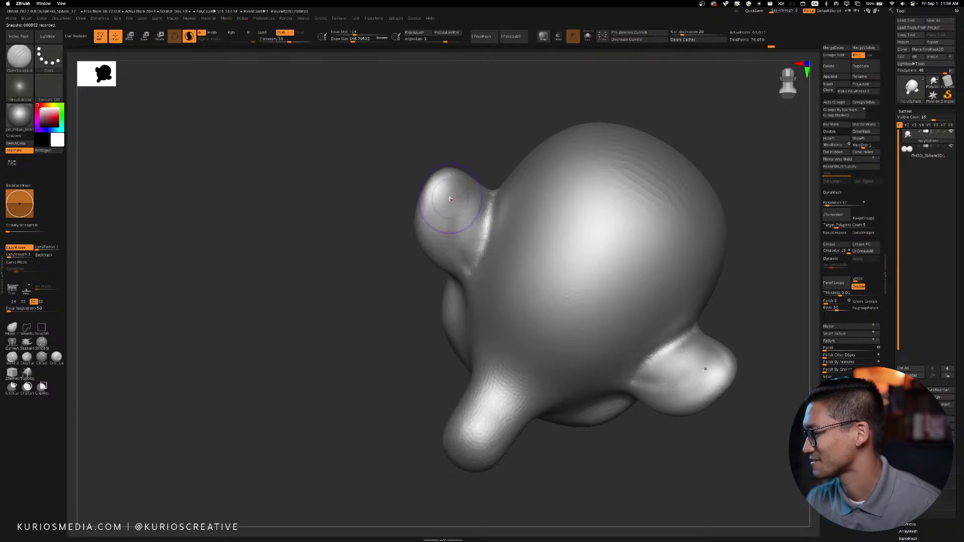
Refine the form behind the ear and its transition into the back of the skull
{"action": "left_click_drag", "start_coordinate": [371, 261], "coordinate": [356, 286], "text": "ctrl"}
{"action": "left_click_drag", "start_coordinate": [371, 281], "coordinate": [437, 261]}
{"action": "left_click_drag", "start_coordinate": [480, 198], "coordinate": [495, 168], "text": "shift"}
{"action": "left_click_drag", "start_coordinate": [606, 203], "coordinate": [676, 196], "text": "shift"}
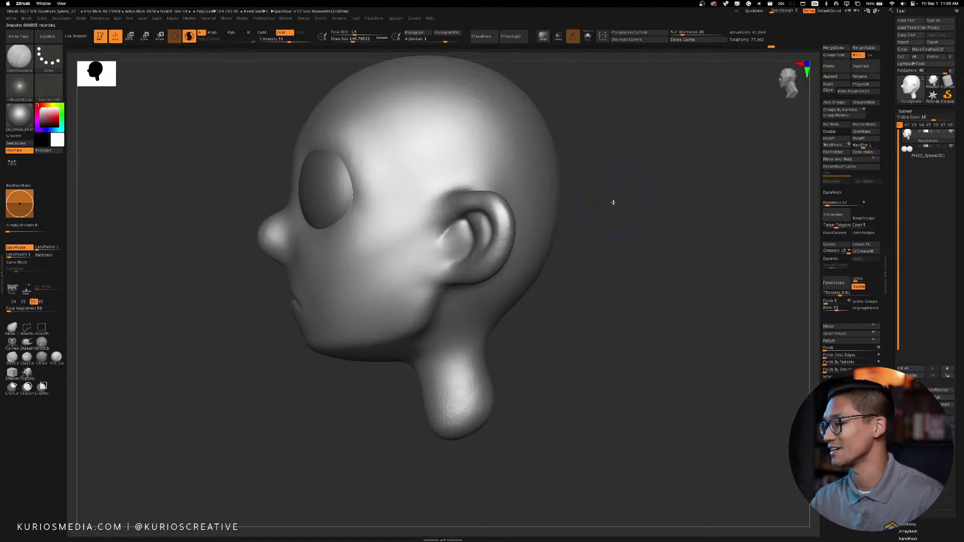
{"action": "left_click_drag", "start_coordinate": [630, 206], "coordinate": [667, 212], "text": "shift"}
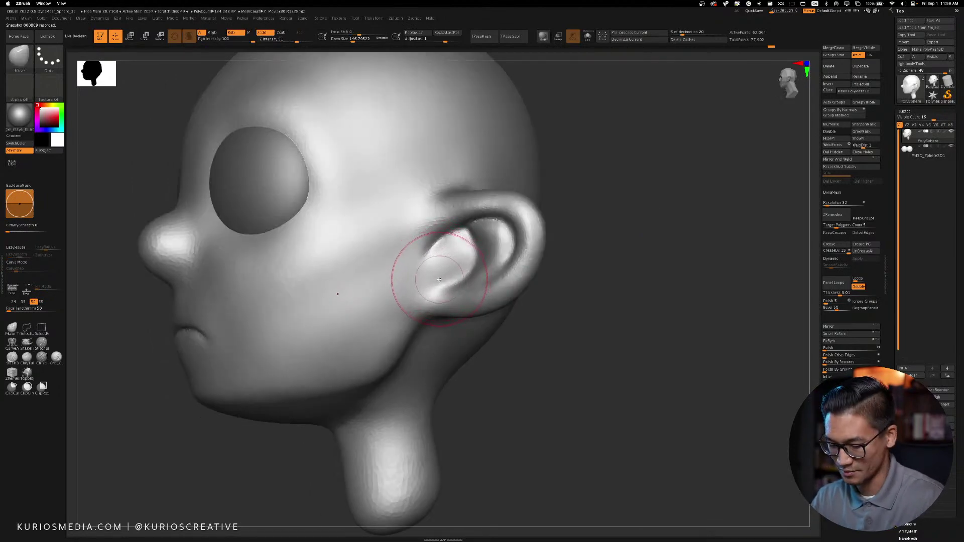
Recut the ear opening and its central ridge with the DamStandard brush at a draw size of about 115
{"action": "key", "text": "b"}
{"action": "key", "text": "d"}
{"action": "key", "text": "s"}
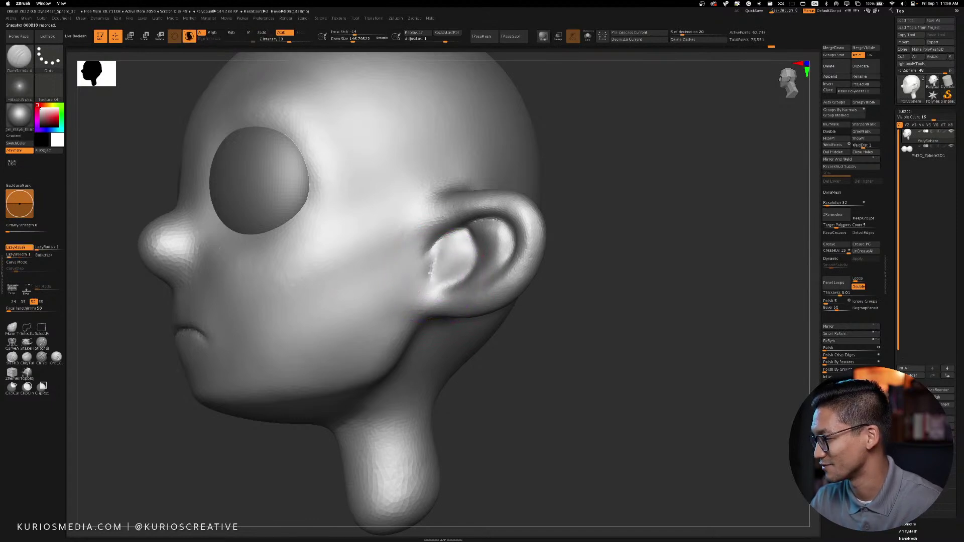
{"action": "mouse_move", "coordinate": [564, 197]}
{"action": "left_mouse_down"}
{"action": "mouse_move", "coordinate": [630, 197]}
{"action": "mouse_move", "coordinate": [552, 213]}
{"action": "left_mouse_up"}
{"action": "key", "text": "space"}
{"action": "left_click_drag", "start_coordinate": [454, 262], "coordinate": [450, 262]}
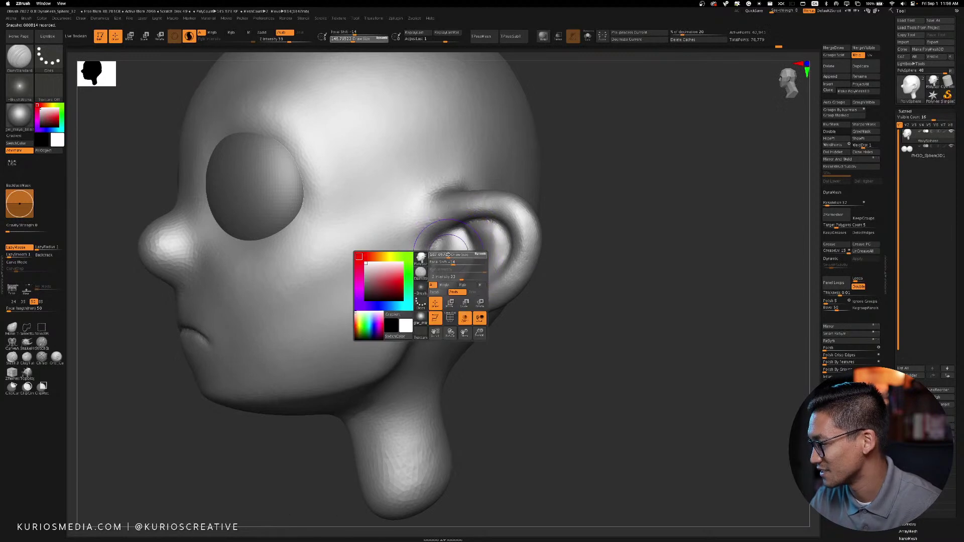
{"action": "left_click_drag", "start_coordinate": [570, 213], "coordinate": [604, 206]}
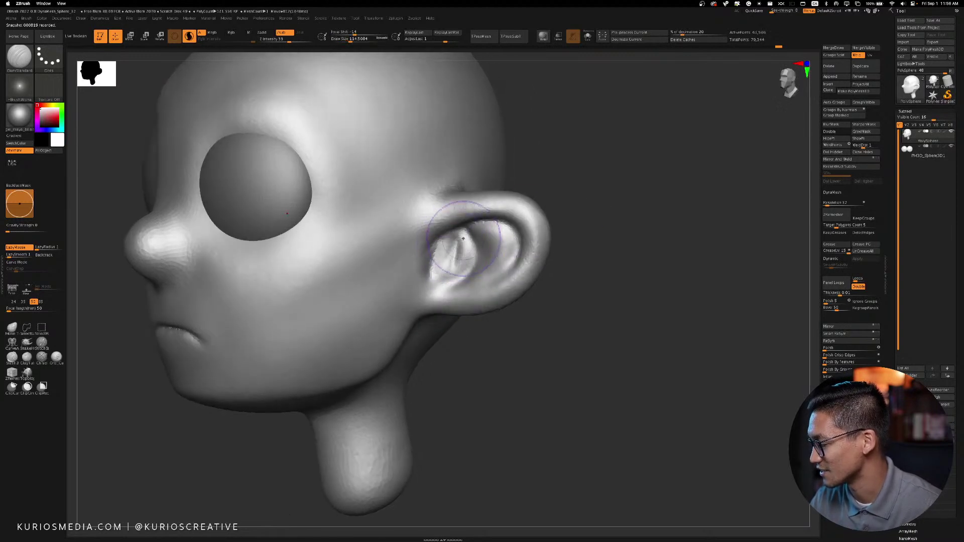
Deepen the inner ear bowl and separate its folds from the outer rim, working from side and front angles
{"action": "left_click_drag", "start_coordinate": [582, 216], "coordinate": [605, 235], "text": "ctrl"}
{"action": "left_click_drag", "start_coordinate": [582, 218], "coordinate": [605, 216]}
{"action": "mouse_move", "coordinate": [454, 255]}
{"action": "left_mouse_down", "text": "shift"}
{"action": "mouse_move", "coordinate": [448, 274]}
{"action": "mouse_move", "coordinate": [449, 261]}
{"action": "left_mouse_up", "text": "shift"}
{"action": "mouse_move", "coordinate": [633, 213]}
{"action": "left_mouse_down"}
{"action": "mouse_move", "coordinate": [668, 211]}
{"action": "mouse_move", "coordinate": [637, 199]}
{"action": "mouse_move", "coordinate": [623, 176]}
{"action": "left_mouse_up"}
{"action": "left_click_drag", "start_coordinate": [640, 196], "coordinate": [601, 235]}
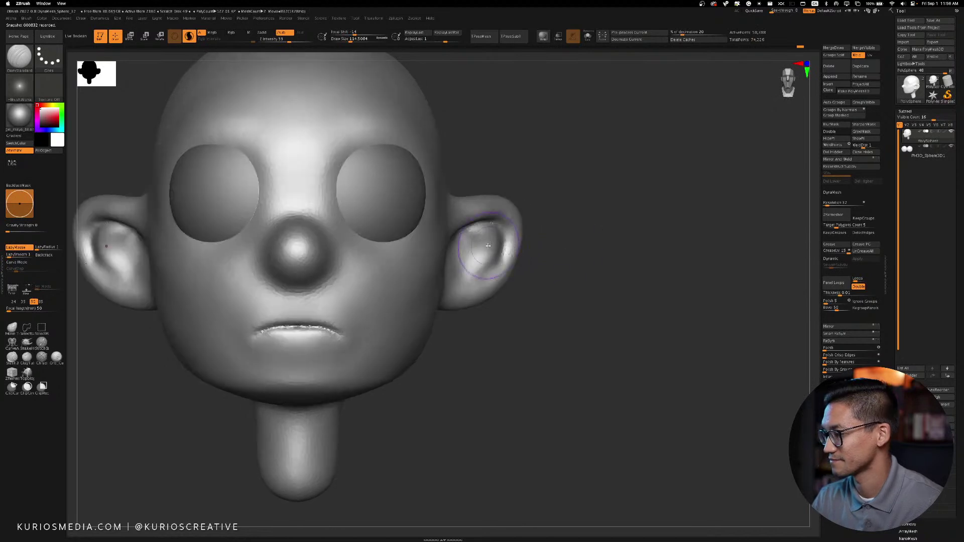
{"action": "mouse_move", "coordinate": [471, 241]}
{"action": "left_mouse_down"}
{"action": "mouse_move", "coordinate": [470, 273]}
{"action": "mouse_move", "coordinate": [452, 282]}
{"action": "left_mouse_up"}
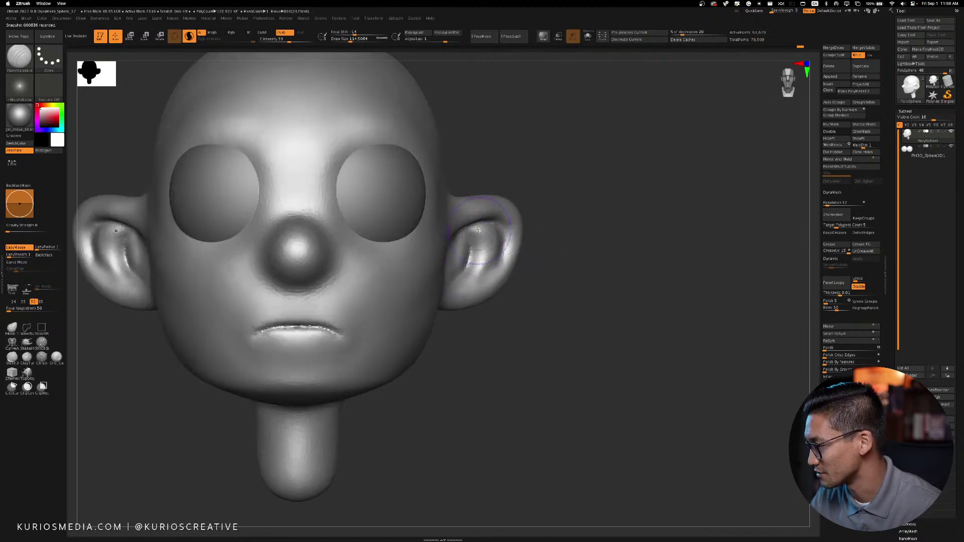
{"action": "mouse_move", "coordinate": [598, 212]}
{"action": "left_mouse_down"}
{"action": "mouse_move", "coordinate": [575, 200]}
{"action": "mouse_move", "coordinate": [457, 231]}
{"action": "left_mouse_up"}
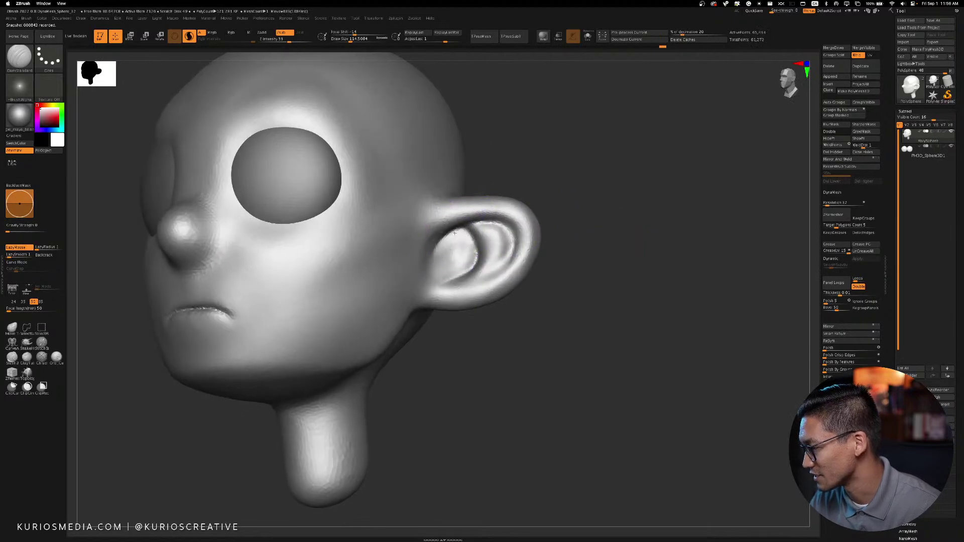
{"action": "mouse_move", "coordinate": [603, 202]}
{"action": "left_mouse_down", "text": "shift"}
{"action": "mouse_move", "coordinate": [555, 215]}
{"action": "mouse_move", "coordinate": [582, 247]}
{"action": "mouse_move", "coordinate": [475, 281]}
{"action": "mouse_move", "coordinate": [482, 251]}
{"action": "mouse_move", "coordinate": [497, 260]}
{"action": "mouse_move", "coordinate": [490, 268]}
{"action": "left_mouse_up", "text": "shift"}
{"action": "mouse_move", "coordinate": [600, 247]}
{"action": "left_mouse_down", "text": "shift"}
{"action": "mouse_move", "coordinate": [651, 220]}
{"action": "mouse_move", "coordinate": [647, 210]}
{"action": "left_mouse_up", "text": "shift"}
{"action": "left_click_drag", "start_coordinate": [646, 210], "coordinate": [685, 281], "text": "alt"}
{"action": "left_click_drag", "start_coordinate": [646, 234], "coordinate": [623, 211], "text": "alt"}
Enlarge the draw size to about 406 and switch to the Move brush
{"action": "key", "text": "space"}
{"action": "left_click_drag", "start_coordinate": [495, 209], "coordinate": [502, 207]}
{"action": "left_click_drag", "start_coordinate": [591, 188], "coordinate": [520, 193]}
{"action": "key", "text": "space"}
{"action": "left_click_drag", "start_coordinate": [464, 209], "coordinate": [476, 201]}
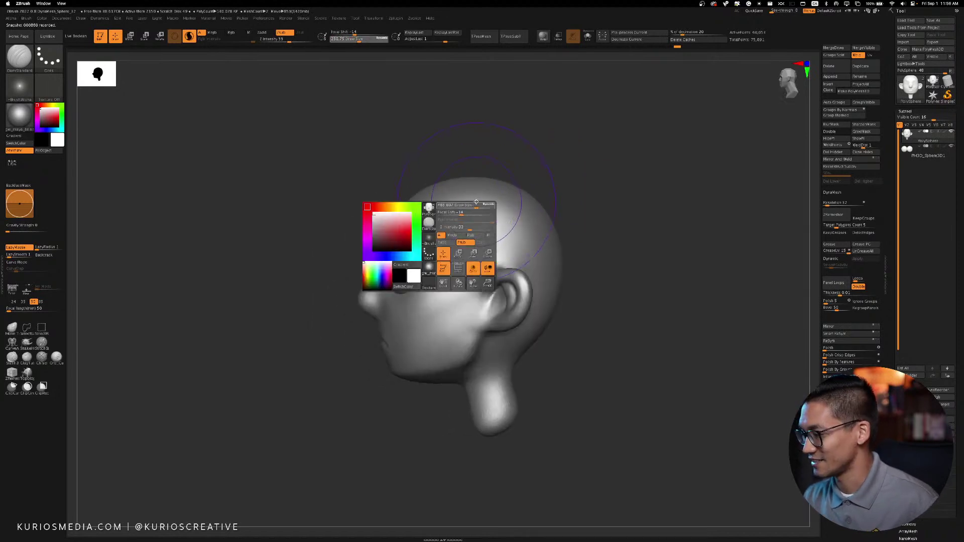
{"action": "key", "text": "b"}
{"action": "key", "text": "m"}
{"action": "key", "text": "v"}
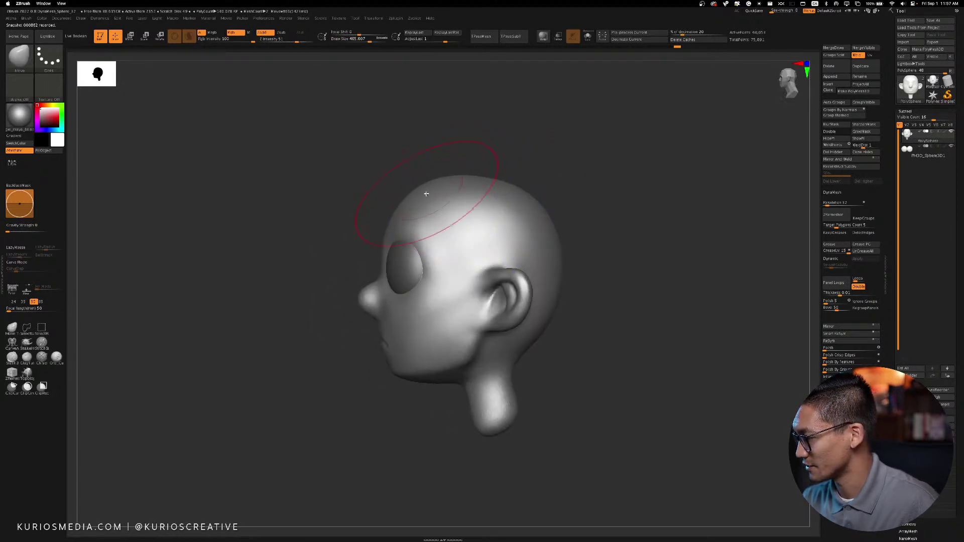
{"action": "left_click_drag", "start_coordinate": [566, 206], "coordinate": [644, 240], "text": "shift"}
{"action": "left_click_drag", "start_coordinate": [709, 237], "coordinate": [605, 225], "text": "alt"}
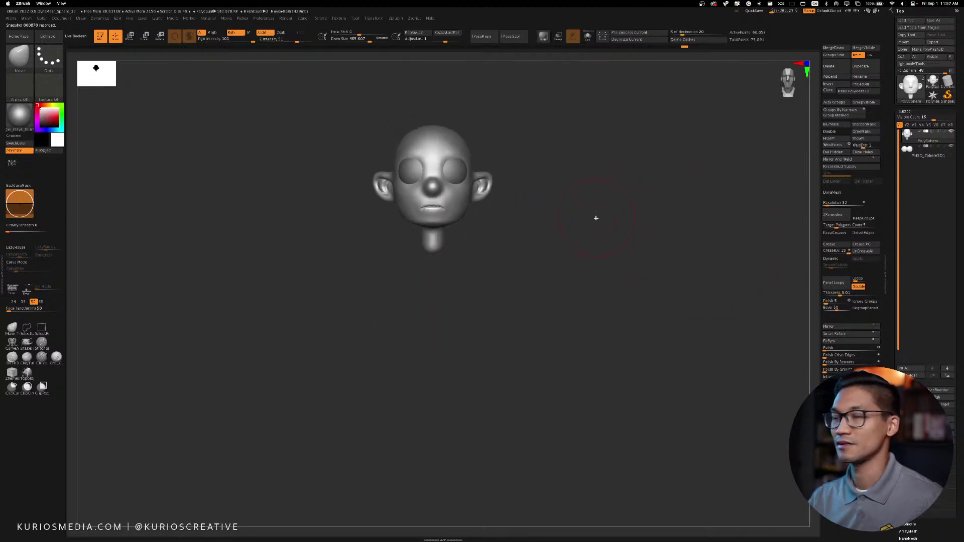
Append a cube as a new subtool and move it straight down below the neck
{"action": "left_click_drag", "start_coordinate": [542, 204], "coordinate": [537, 247], "text": "shift"}
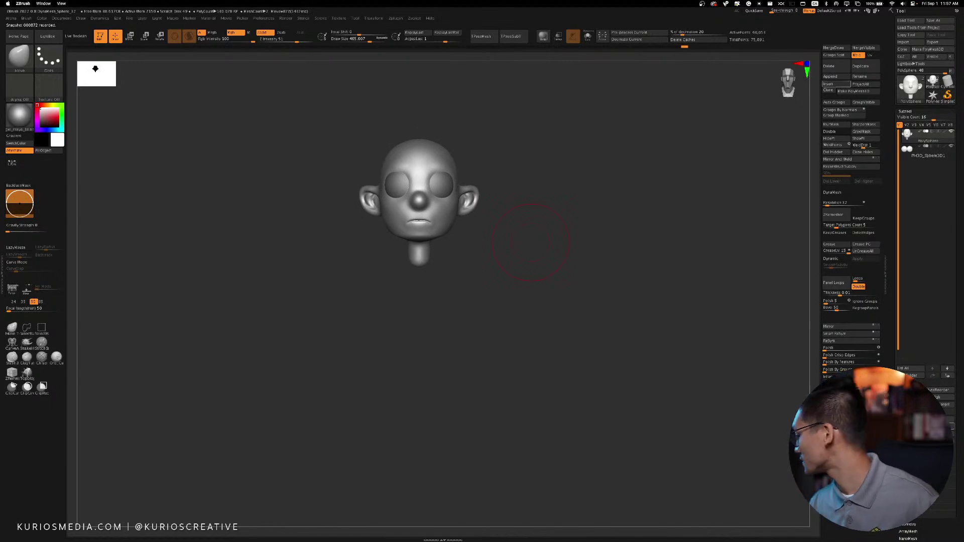
{"action": "left_click", "coordinate": [938, 419]}
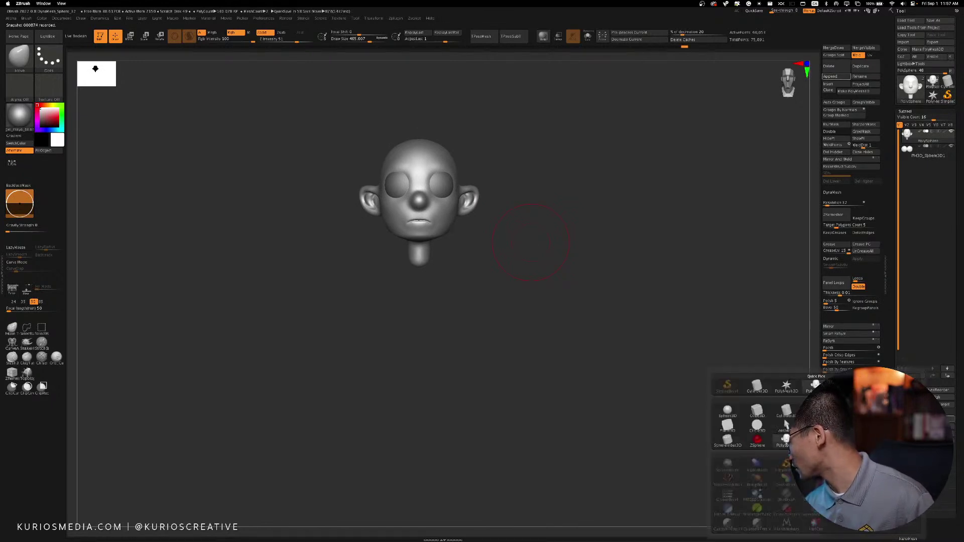
{"action": "left_click", "coordinate": [756, 413]}
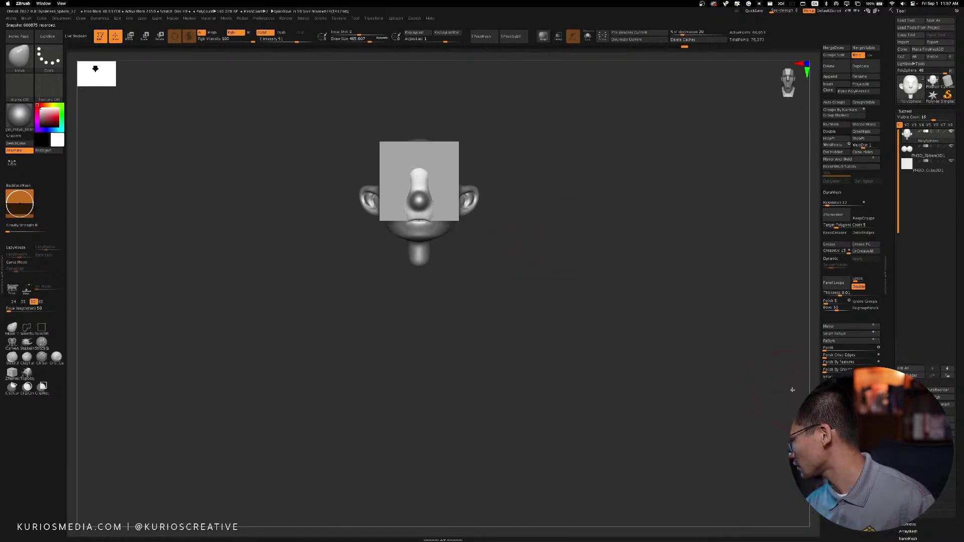
{"action": "left_click", "coordinate": [926, 168]}
{"action": "key", "text": "w"}
{"action": "left_click_drag", "start_coordinate": [418, 146], "coordinate": [419, 270]}
{"action": "key", "text": "q"}
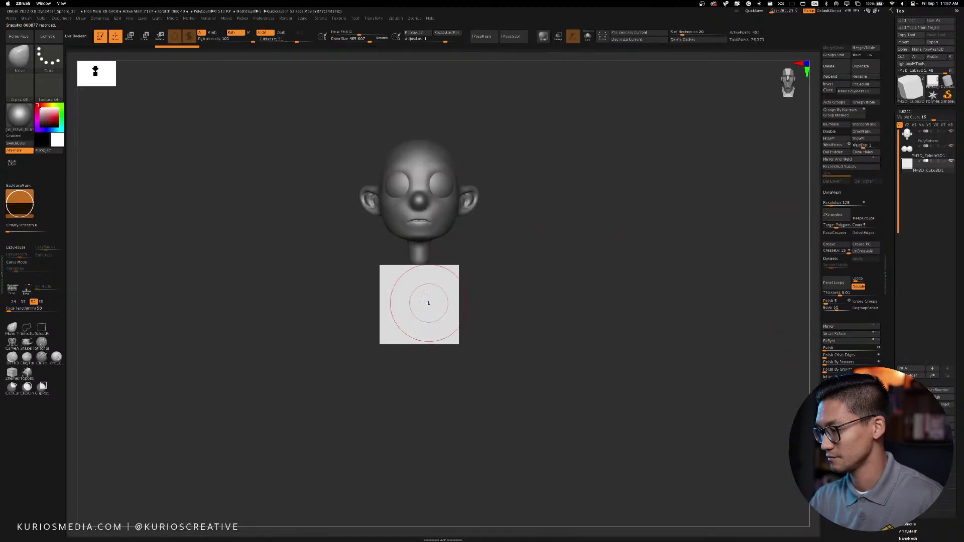
Stretch the cube vertically into a tall block and position its upper edge against the neck
{"action": "mouse_move", "coordinate": [491, 282]}
{"action": "left_mouse_down"}
{"action": "mouse_move", "coordinate": [531, 299]}
{"action": "mouse_move", "coordinate": [505, 296]}
{"action": "left_mouse_up"}
{"action": "key", "text": "w"}
{"action": "left_click_drag", "start_coordinate": [439, 307], "coordinate": [419, 307]}
{"action": "left_click_drag", "start_coordinate": [377, 278], "coordinate": [467, 269]}
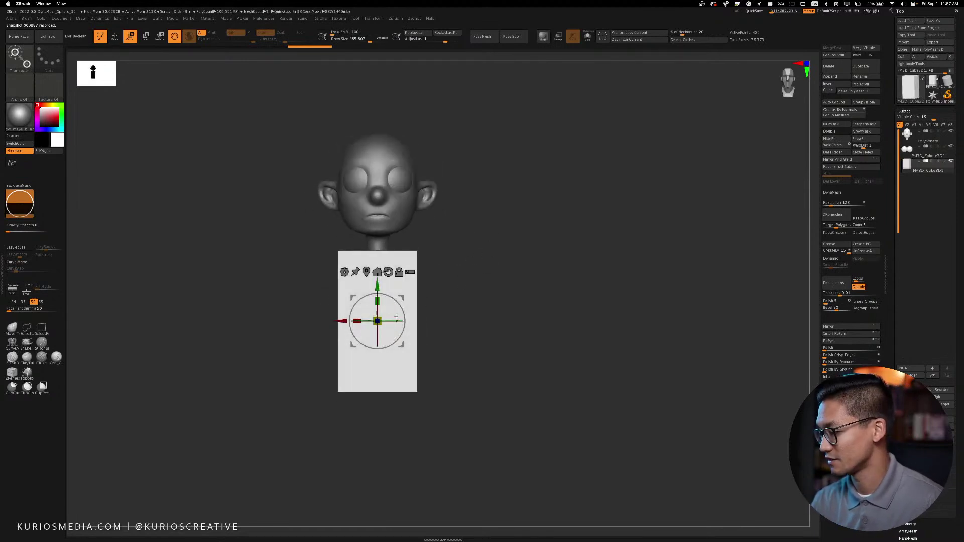
{"action": "left_click_drag", "start_coordinate": [381, 284], "coordinate": [381, 285]}
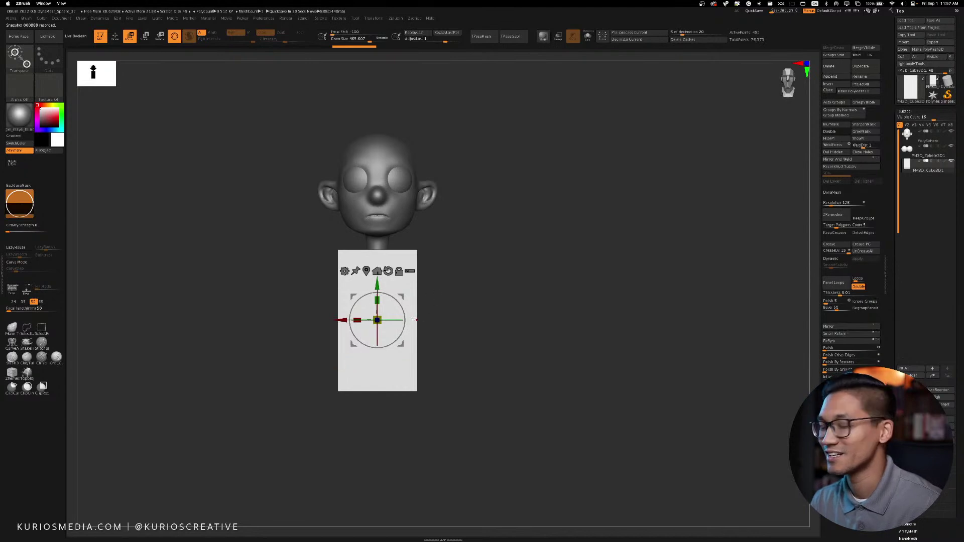
{"action": "mouse_move", "coordinate": [376, 285]}
{"action": "left_mouse_down"}
{"action": "mouse_move", "coordinate": [377, 304]}
{"action": "mouse_move", "coordinate": [377, 286]}
{"action": "left_mouse_up"}
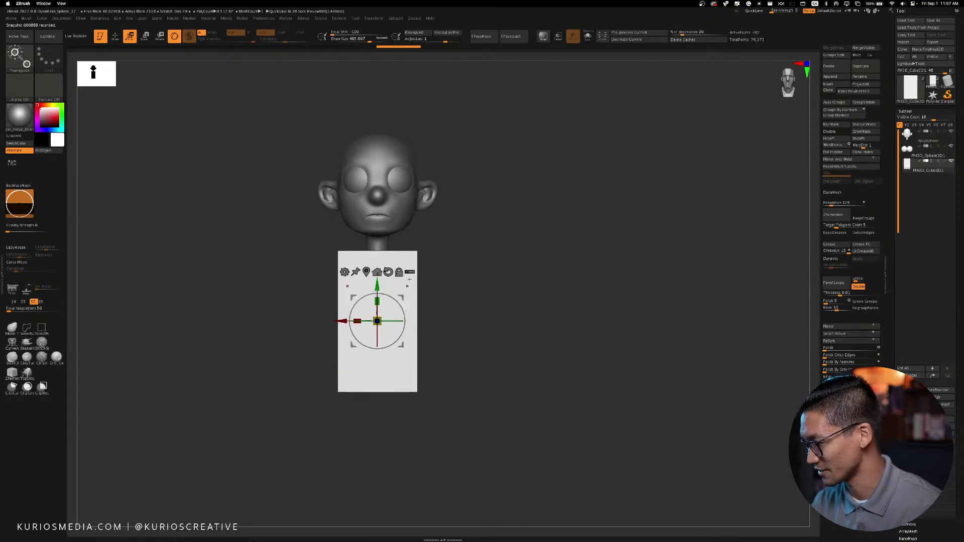
DynaMesh the block and round it into a torso that narrows toward the neck with a larger brush
{"action": "mouse_move", "coordinate": [452, 282]}
{"action": "left_mouse_down"}
{"action": "mouse_move", "coordinate": [465, 286]}
{"action": "mouse_move", "coordinate": [425, 267]}
{"action": "mouse_move", "coordinate": [425, 332]}
{"action": "left_mouse_up"}
{"action": "key", "text": "q"}
{"action": "key", "text": "space"}
{"action": "mouse_move", "coordinate": [384, 306]}
{"action": "left_mouse_down"}
{"action": "mouse_move", "coordinate": [419, 284]}
{"action": "mouse_move", "coordinate": [412, 265]}
{"action": "mouse_move", "coordinate": [505, 253]}
{"action": "left_mouse_up"}
{"action": "mouse_move", "coordinate": [306, 274]}
{"action": "left_mouse_down", "text": "shift"}
{"action": "mouse_move", "coordinate": [327, 286]}
{"action": "mouse_move", "coordinate": [326, 311]}
{"action": "mouse_move", "coordinate": [359, 349]}
{"action": "mouse_move", "coordinate": [377, 394]}
{"action": "left_mouse_up", "text": "shift"}
{"action": "mouse_move", "coordinate": [505, 307]}
{"action": "left_mouse_down"}
{"action": "mouse_move", "coordinate": [444, 302]}
{"action": "mouse_move", "coordinate": [381, 347]}
{"action": "mouse_move", "coordinate": [492, 296]}
{"action": "left_mouse_up"}
{"action": "left_click_drag", "start_coordinate": [554, 305], "coordinate": [538, 306]}
{"action": "mouse_move", "coordinate": [432, 383]}
{"action": "left_mouse_down", "text": "shift"}
{"action": "mouse_move", "coordinate": [478, 378]}
{"action": "mouse_move", "coordinate": [482, 366]}
{"action": "mouse_move", "coordinate": [583, 320]}
{"action": "left_mouse_up", "text": "shift"}
{"action": "mouse_move", "coordinate": [551, 365]}
{"action": "left_mouse_down", "text": "shift"}
{"action": "mouse_move", "coordinate": [531, 372]}
{"action": "mouse_move", "coordinate": [541, 301]}
{"action": "mouse_move", "coordinate": [626, 286]}
{"action": "mouse_move", "coordinate": [600, 285]}
{"action": "left_mouse_up", "text": "shift"}
Adjust the torso's vertical position so that it meets the base of the neck
{"action": "key", "text": "w"}
{"action": "left_click_drag", "start_coordinate": [526, 273], "coordinate": [525, 263]}
{"action": "left_click_drag", "start_coordinate": [625, 238], "coordinate": [576, 281], "text": "alt"}
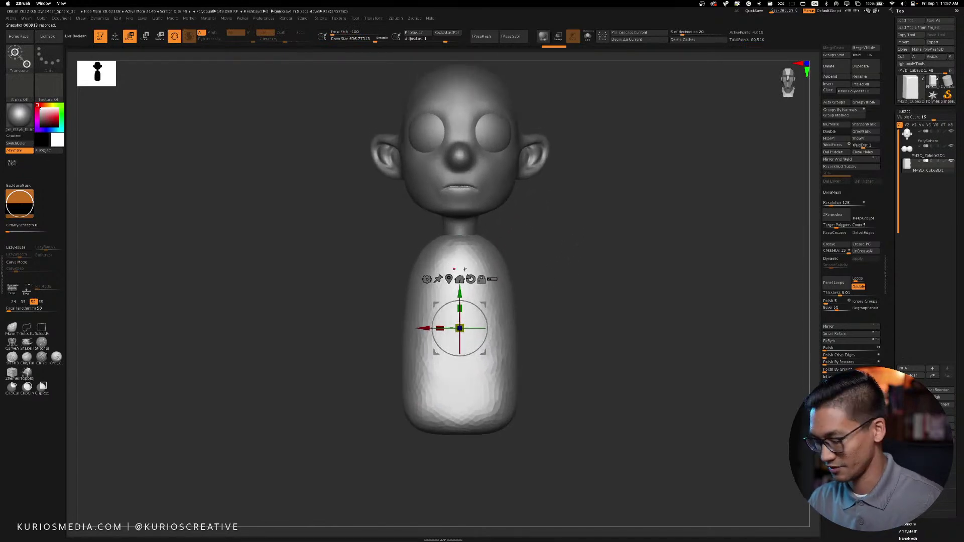
Try to reshape the upper torso around the neck with a smaller Move brush
{"action": "key", "text": "q"}
{"action": "key", "text": "space"}
{"action": "left_click_drag", "start_coordinate": [477, 262], "coordinate": [467, 263]}
{"action": "right_click_drag", "start_coordinate": [467, 263], "coordinate": [482, 286]}
{"action": "mouse_move", "coordinate": [532, 267]}
{"action": "left_mouse_down"}
{"action": "mouse_move", "coordinate": [526, 233]}
{"action": "mouse_move", "coordinate": [477, 258]}
{"action": "left_mouse_up"}
{"action": "key", "text": "ctrl+z"}
Carve a hollow into the top of the torso around the neck with the DamStandard brush
{"action": "key", "text": "b"}
{"action": "key", "text": "d"}
{"action": "key", "text": "s"}
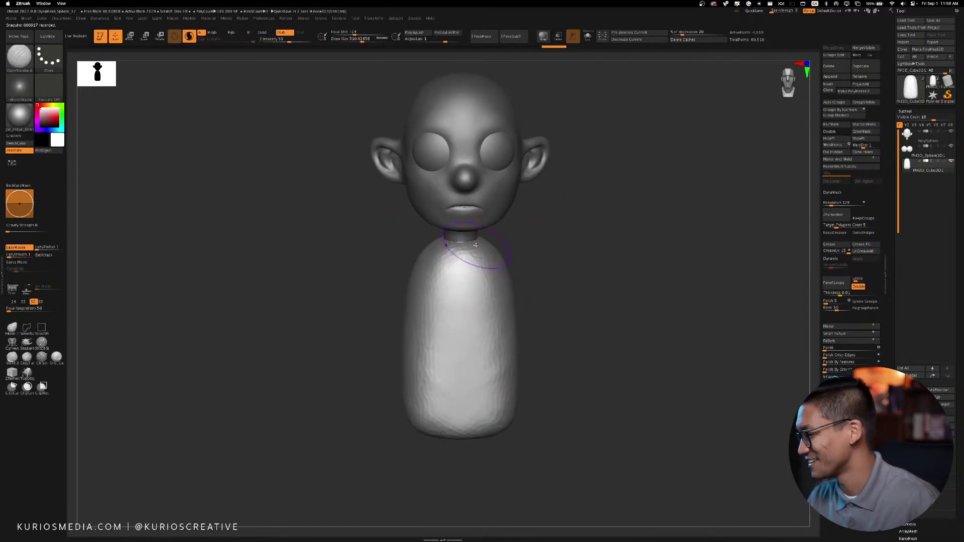
{"action": "left_click_drag", "start_coordinate": [462, 266], "coordinate": [462, 266]}
{"action": "mouse_move", "coordinate": [529, 237]}
{"action": "left_mouse_down"}
{"action": "mouse_move", "coordinate": [544, 238]}
{"action": "mouse_move", "coordinate": [538, 245]}
{"action": "left_mouse_up"}
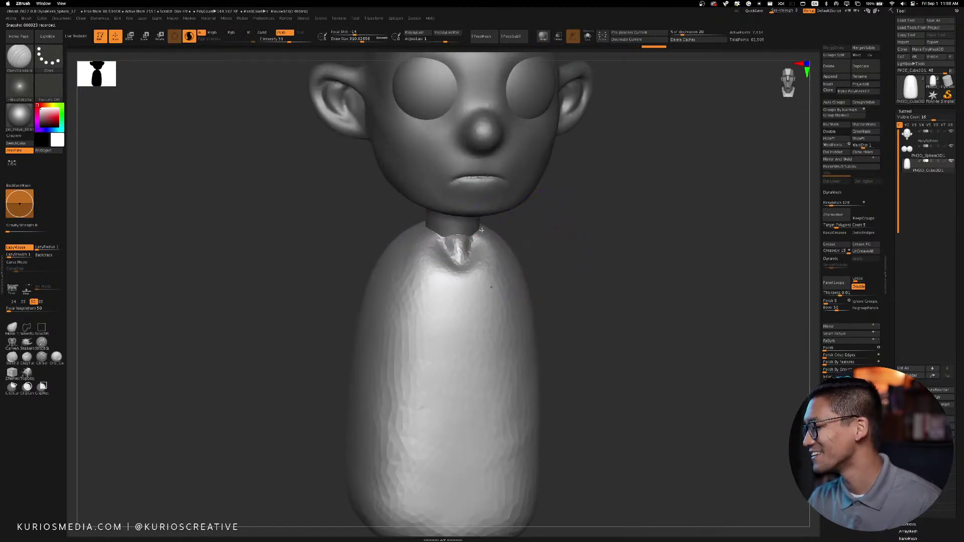
{"action": "key", "text": "space"}
{"action": "mouse_move", "coordinate": [475, 243]}
{"action": "left_mouse_down"}
{"action": "mouse_move", "coordinate": [456, 241]}
{"action": "mouse_move", "coordinate": [477, 243]}
{"action": "mouse_move", "coordinate": [467, 252]}
{"action": "mouse_move", "coordinate": [598, 200]}
{"action": "mouse_move", "coordinate": [551, 217]}
{"action": "left_mouse_up"}
Reshape the torso's shoulders, chest and side profile with the Move brush at a much larger draw size
{"action": "key", "text": "space"}
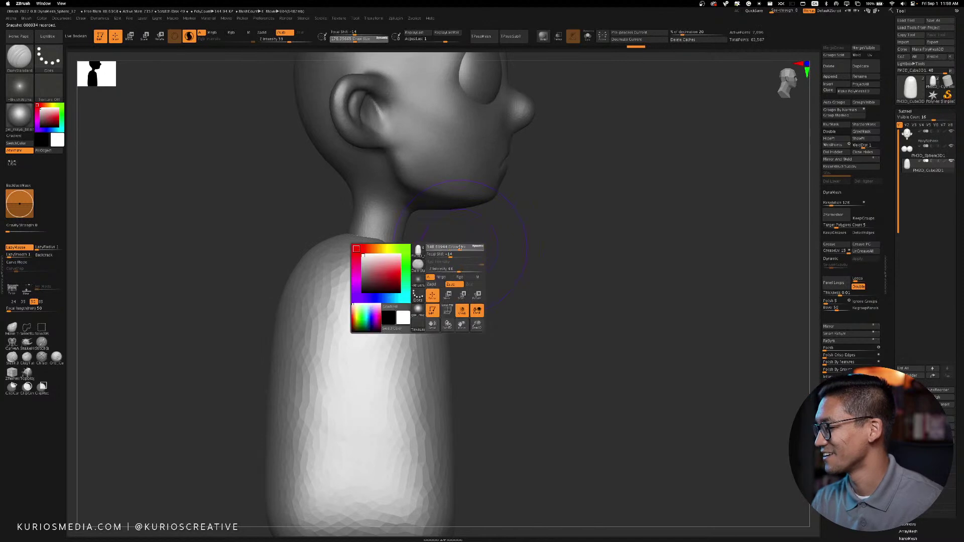
{"action": "left_click_drag", "start_coordinate": [470, 248], "coordinate": [472, 247]}
{"action": "key", "text": "b"}
{"action": "key", "text": "m"}
{"action": "key", "text": "v"}
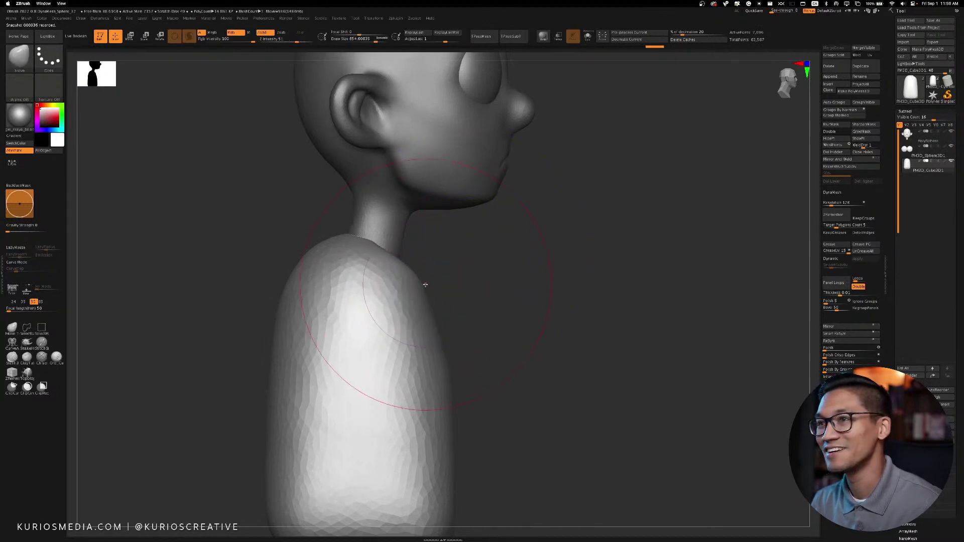
{"action": "left_click_drag", "start_coordinate": [409, 277], "coordinate": [412, 276]}
{"action": "mouse_move", "coordinate": [502, 277]}
{"action": "left_mouse_down"}
{"action": "mouse_move", "coordinate": [454, 272]}
{"action": "mouse_move", "coordinate": [451, 254]}
{"action": "left_mouse_up"}
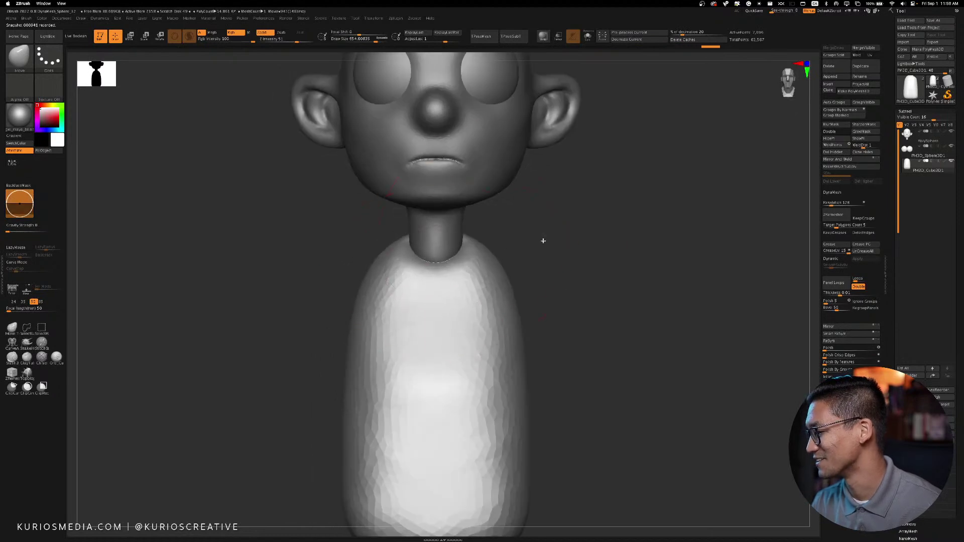
{"action": "left_click_drag", "start_coordinate": [542, 241], "coordinate": [559, 248]}
{"action": "left_click_drag", "start_coordinate": [515, 317], "coordinate": [478, 267], "text": "alt"}
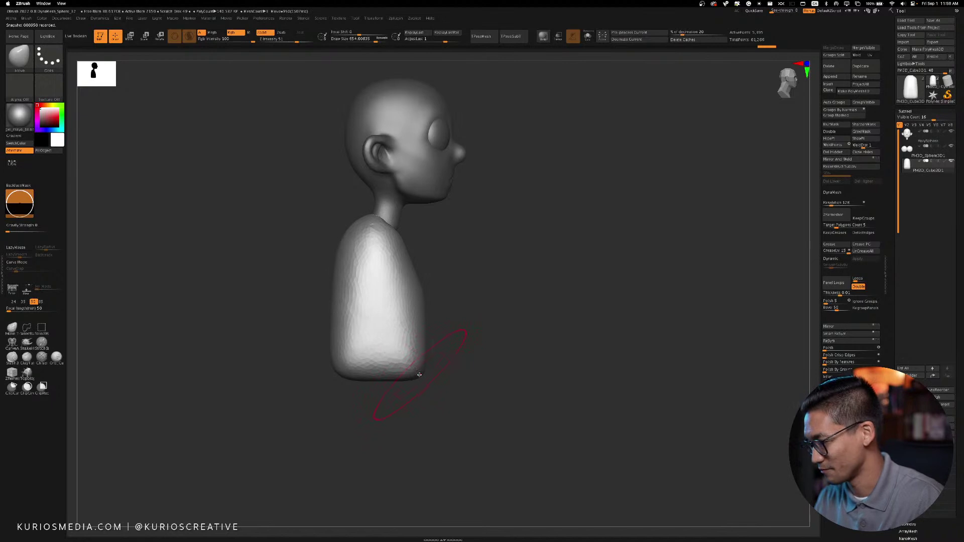
Round off the torso's lower end and slim its back in side profile with a large Move brush
{"action": "left_click_drag", "start_coordinate": [400, 385], "coordinate": [424, 362]}
{"action": "key", "text": "ctrl+z"}
{"action": "key", "text": "space"}
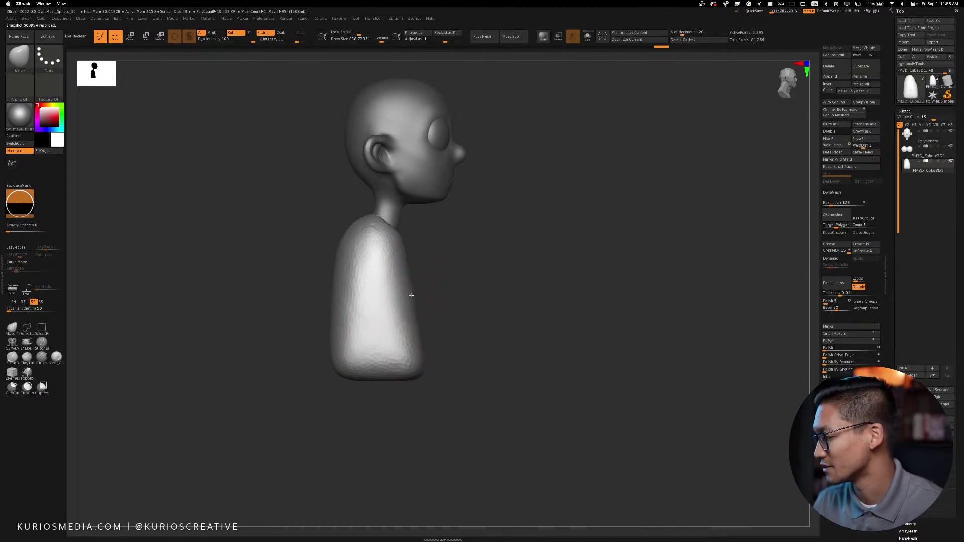
{"action": "mouse_move", "coordinate": [391, 384]}
{"action": "left_mouse_down"}
{"action": "mouse_move", "coordinate": [380, 396]}
{"action": "mouse_move", "coordinate": [407, 375]}
{"action": "mouse_move", "coordinate": [348, 352]}
{"action": "mouse_move", "coordinate": [366, 217]}
{"action": "left_mouse_up"}
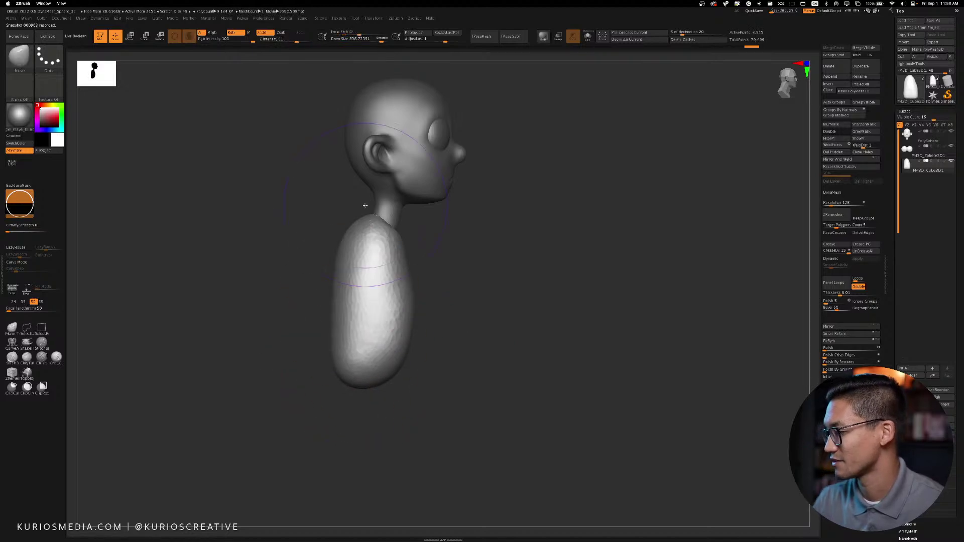
{"action": "left_click_drag", "start_coordinate": [378, 377], "coordinate": [356, 349]}
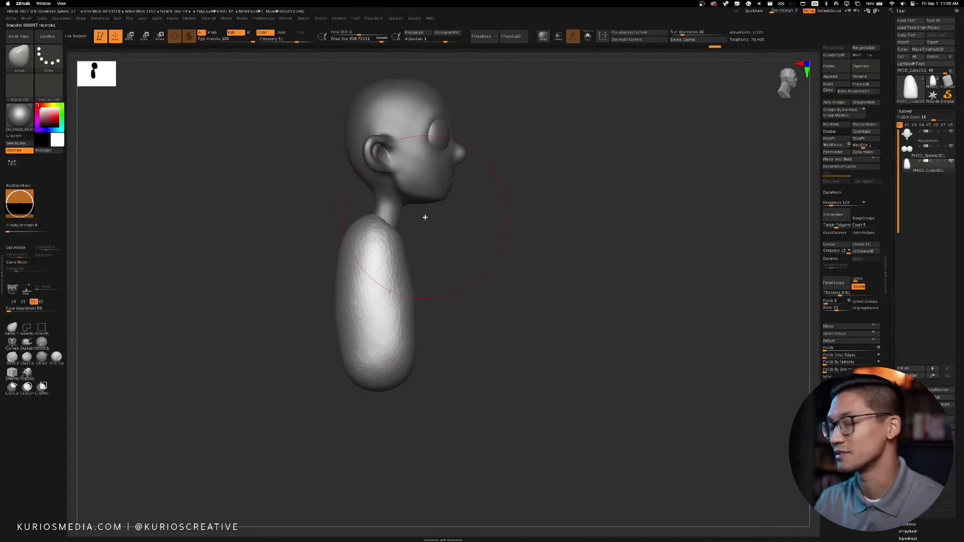
{"action": "mouse_move", "coordinate": [340, 242]}
{"action": "left_mouse_down"}
{"action": "mouse_move", "coordinate": [348, 245]}
{"action": "mouse_move", "coordinate": [338, 276]}
{"action": "mouse_move", "coordinate": [346, 251]}
{"action": "mouse_move", "coordinate": [345, 336]}
{"action": "left_mouse_up"}
{"action": "key", "text": "space"}
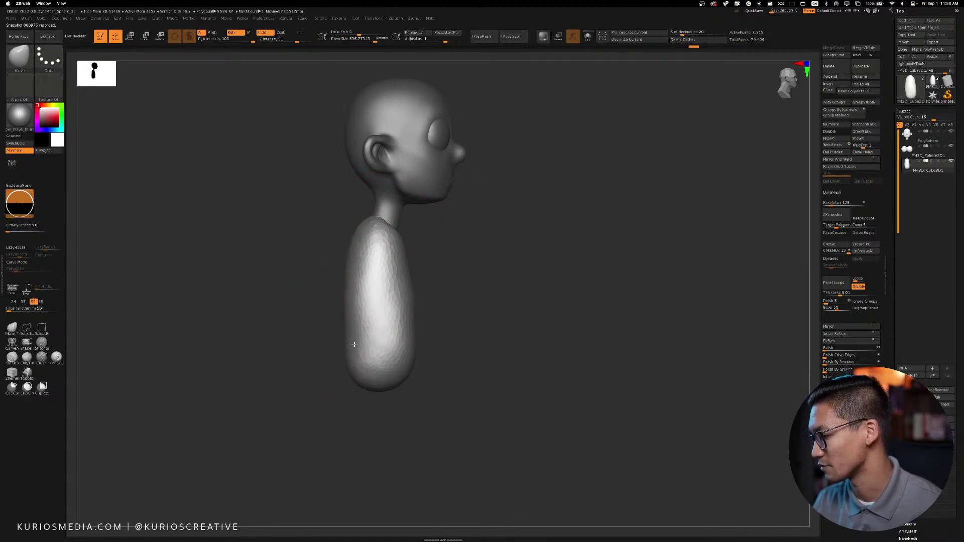
{"action": "left_click_drag", "start_coordinate": [525, 304], "coordinate": [516, 290], "text": "shift"}
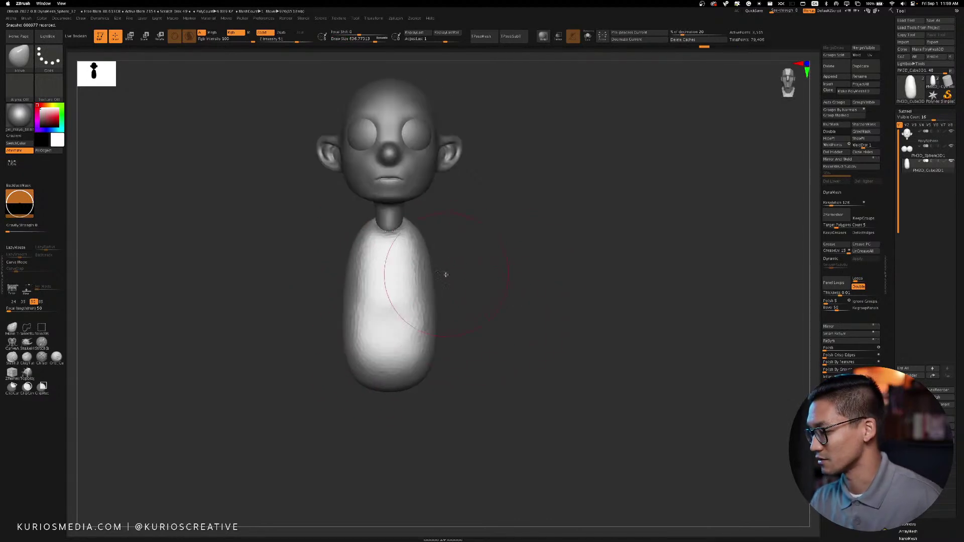
Refine the torso's front silhouette at the waist, bottom and shoulders with progressively smaller Move brush strokes
{"action": "left_click_drag", "start_coordinate": [434, 348], "coordinate": [428, 352]}
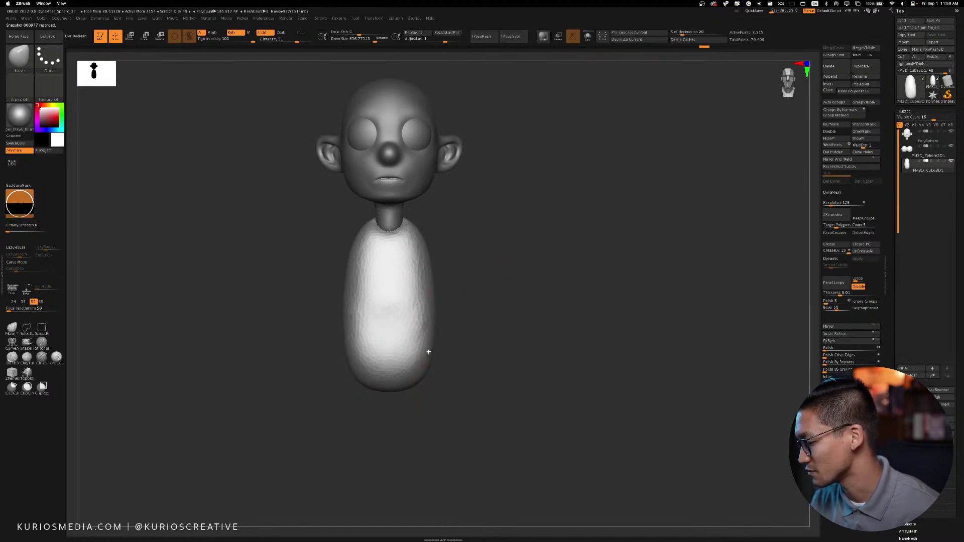
{"action": "mouse_move", "coordinate": [374, 390]}
{"action": "left_mouse_down"}
{"action": "mouse_move", "coordinate": [361, 379]}
{"action": "mouse_move", "coordinate": [369, 347]}
{"action": "mouse_move", "coordinate": [389, 351]}
{"action": "left_mouse_up"}
{"action": "mouse_move", "coordinate": [452, 221]}
{"action": "left_mouse_down", "text": "alt"}
{"action": "mouse_move", "coordinate": [493, 236]}
{"action": "mouse_move", "coordinate": [485, 296]}
{"action": "left_mouse_up", "text": "alt"}
{"action": "key", "text": "space"}
{"action": "left_click_drag", "start_coordinate": [423, 234], "coordinate": [413, 234]}
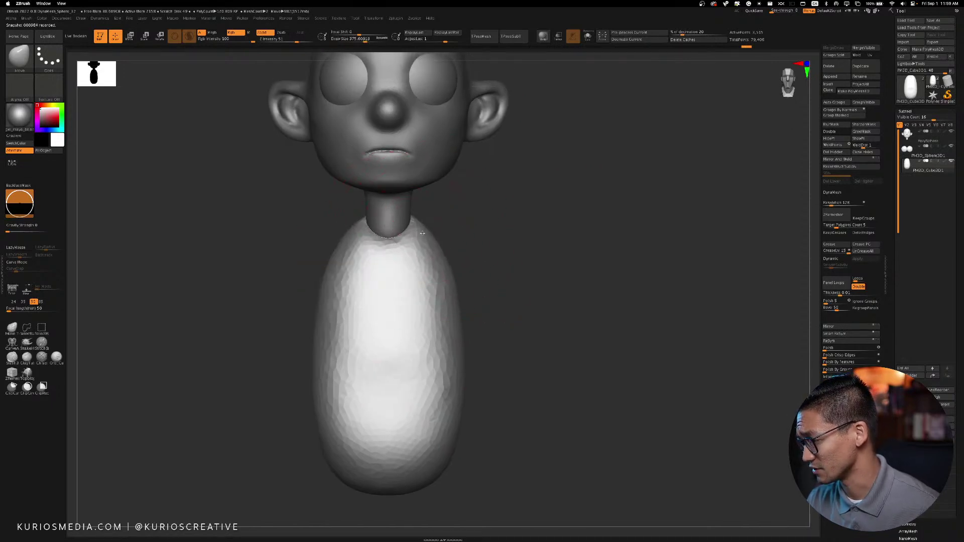
{"action": "left_click_drag", "start_coordinate": [323, 287], "coordinate": [336, 314]}
Build up a raised shirt collar around the base of the neck with the ClayBuildup brush at a draw size of about 173
{"action": "mouse_move", "coordinate": [511, 258]}
{"action": "left_mouse_down"}
{"action": "mouse_move", "coordinate": [521, 259]}
{"action": "mouse_move", "coordinate": [507, 254]}
{"action": "left_mouse_up"}
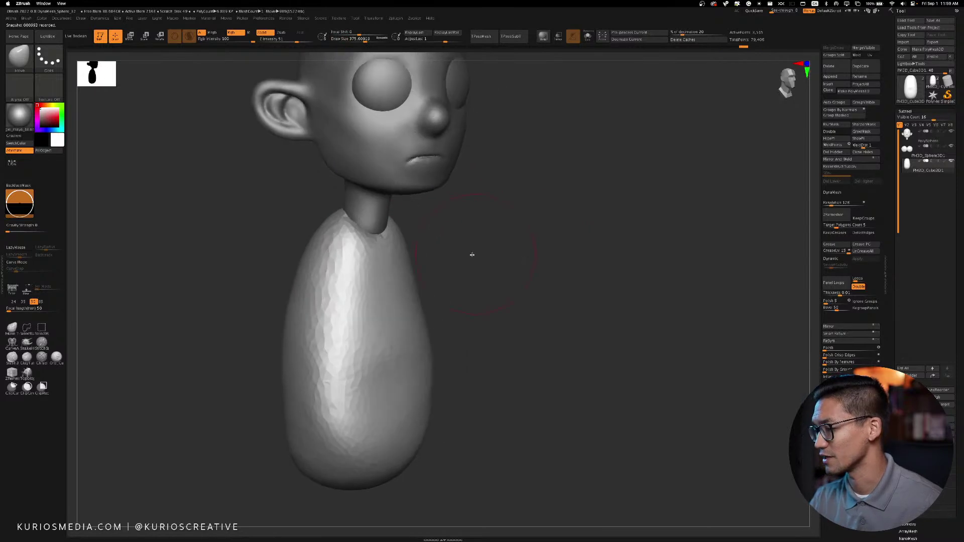
{"action": "key", "text": "b"}
{"action": "key", "text": "c"}
{"action": "key", "text": "b"}
{"action": "key", "text": "space"}
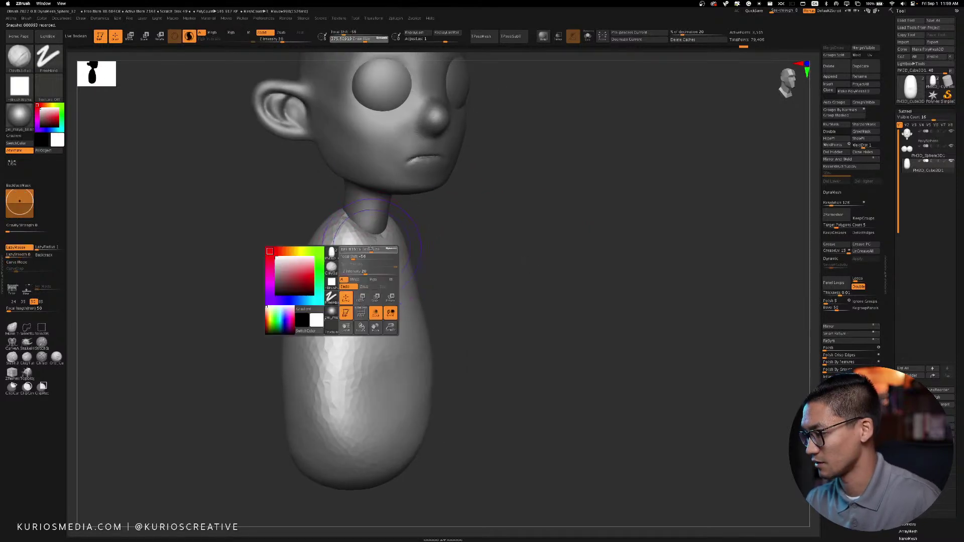
{"action": "mouse_move", "coordinate": [362, 249]}
{"action": "left_mouse_down"}
{"action": "mouse_move", "coordinate": [370, 253]}
{"action": "mouse_move", "coordinate": [352, 233]}
{"action": "left_mouse_up"}
{"action": "mouse_move", "coordinate": [432, 240]}
{"action": "left_mouse_down"}
{"action": "mouse_move", "coordinate": [453, 243]}
{"action": "mouse_move", "coordinate": [436, 327]}
{"action": "left_mouse_up"}
{"action": "mouse_move", "coordinate": [326, 260]}
{"action": "left_mouse_down"}
{"action": "mouse_move", "coordinate": [324, 281]}
{"action": "mouse_move", "coordinate": [337, 260]}
{"action": "mouse_move", "coordinate": [363, 290]}
{"action": "left_mouse_up"}
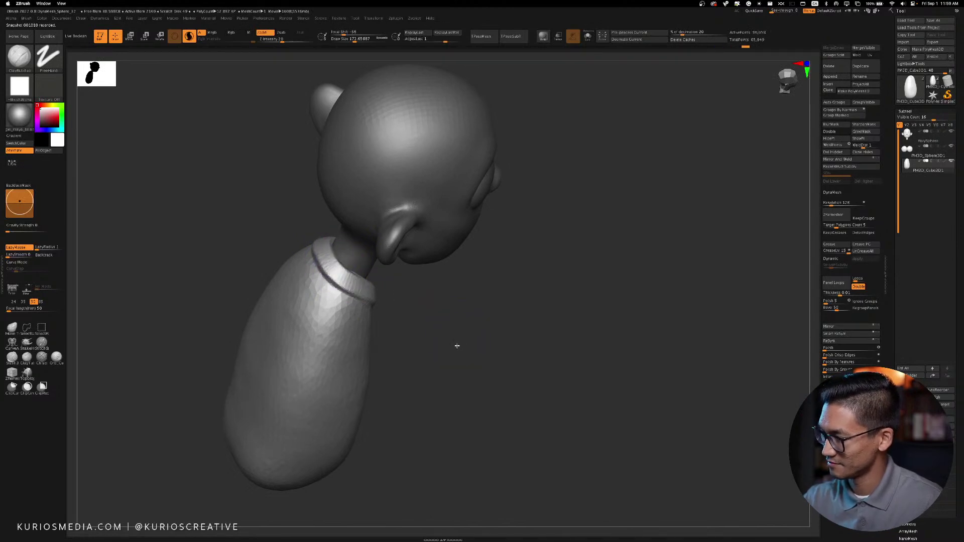
{"action": "left_click_drag", "start_coordinate": [460, 340], "coordinate": [384, 322]}
{"action": "left_click_drag", "start_coordinate": [347, 282], "coordinate": [379, 298]}
{"action": "left_click_drag", "start_coordinate": [537, 307], "coordinate": [496, 266], "text": "shift"}
Build up a necktie with a knot and pointed end down the middle of the chest with the ClayBuildup brush
{"action": "mouse_move", "coordinate": [381, 289]}
{"action": "left_mouse_down"}
{"action": "mouse_move", "coordinate": [349, 320]}
{"action": "mouse_move", "coordinate": [359, 325]}
{"action": "mouse_move", "coordinate": [358, 414]}
{"action": "left_mouse_up"}
{"action": "mouse_move", "coordinate": [349, 308]}
{"action": "left_mouse_down"}
{"action": "mouse_move", "coordinate": [352, 430]}
{"action": "mouse_move", "coordinate": [365, 435]}
{"action": "left_mouse_up"}
{"action": "left_click_drag", "start_coordinate": [353, 366], "coordinate": [359, 445]}
{"action": "mouse_move", "coordinate": [354, 425]}
{"action": "left_mouse_down"}
{"action": "mouse_move", "coordinate": [360, 448]}
{"action": "mouse_move", "coordinate": [360, 321]}
{"action": "mouse_move", "coordinate": [364, 427]}
{"action": "left_mouse_up"}
{"action": "mouse_move", "coordinate": [368, 375]}
{"action": "left_mouse_down"}
{"action": "mouse_move", "coordinate": [365, 335]}
{"action": "mouse_move", "coordinate": [379, 394]}
{"action": "left_mouse_up"}
Carve the edges of the necktie with the DamStandard brush to separate it from the shirt
{"action": "key", "text": "b"}
{"action": "key", "text": "d"}
{"action": "key", "text": "s"}
{"action": "left_click_drag", "start_coordinate": [365, 337], "coordinate": [360, 443], "text": "shift"}
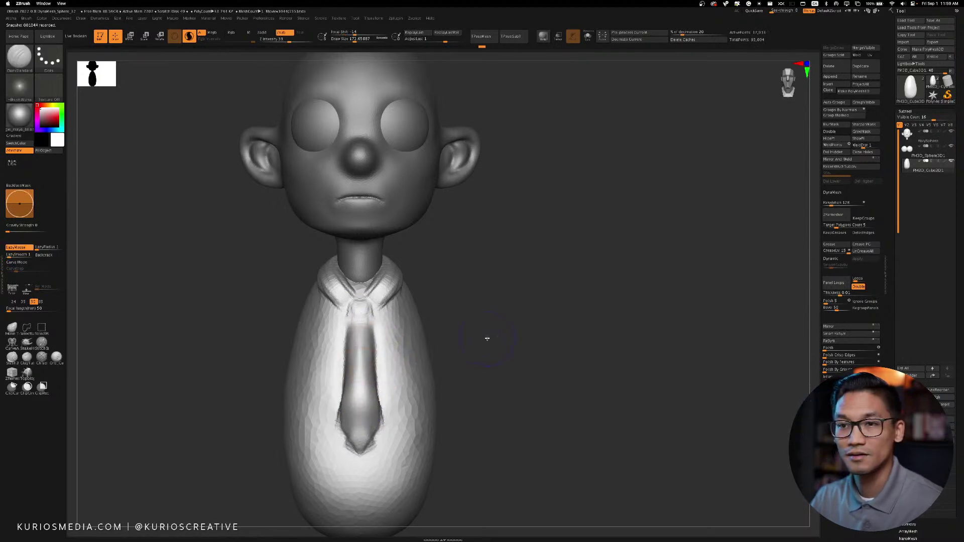
{"action": "left_click_drag", "start_coordinate": [487, 338], "coordinate": [483, 333]}
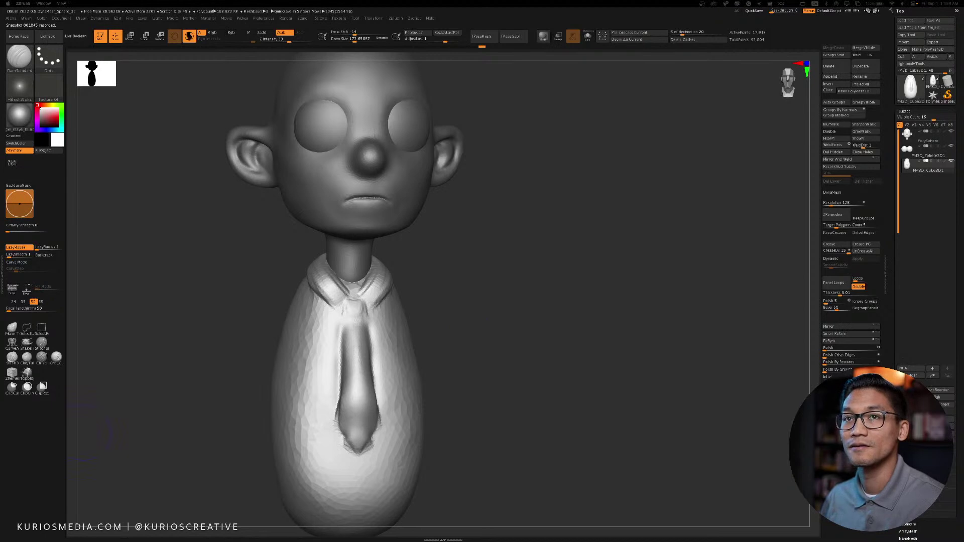
Define the tie knot and front collar points with the DamStandard brush at a draw size of about 115
{"action": "mouse_move", "coordinate": [498, 281]}
{"action": "left_mouse_down"}
{"action": "mouse_move", "coordinate": [492, 299]}
{"action": "mouse_move", "coordinate": [497, 273]}
{"action": "left_mouse_up"}
{"action": "key", "text": "space"}
{"action": "left_click_drag", "start_coordinate": [375, 265], "coordinate": [368, 265]}
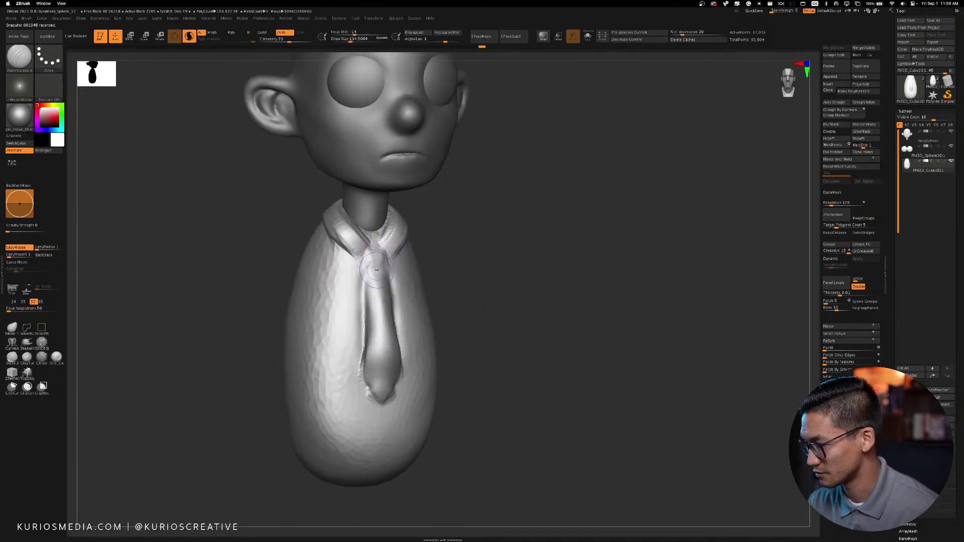
{"action": "left_click_drag", "start_coordinate": [451, 228], "coordinate": [432, 234], "text": "ctrl"}
{"action": "mouse_move", "coordinate": [389, 270]}
{"action": "left_mouse_down"}
{"action": "mouse_move", "coordinate": [377, 271]}
{"action": "mouse_move", "coordinate": [387, 274]}
{"action": "left_mouse_up"}
{"action": "mouse_move", "coordinate": [387, 273]}
{"action": "left_mouse_down"}
{"action": "mouse_move", "coordinate": [394, 246]}
{"action": "mouse_move", "coordinate": [411, 250]}
{"action": "left_mouse_up"}
{"action": "mouse_move", "coordinate": [465, 229]}
{"action": "left_mouse_down"}
{"action": "mouse_move", "coordinate": [481, 229]}
{"action": "mouse_move", "coordinate": [478, 237]}
{"action": "left_mouse_up"}
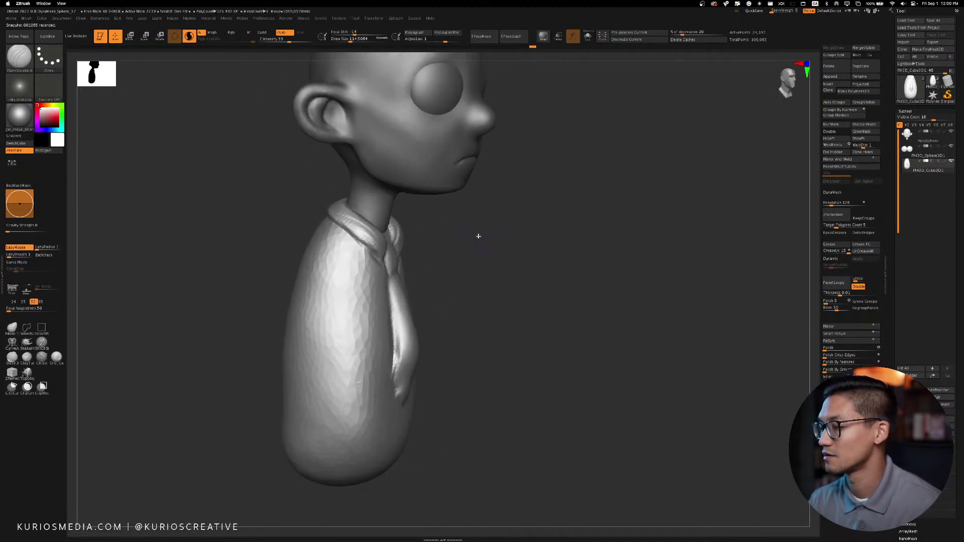
{"action": "left_click_drag", "start_coordinate": [477, 283], "coordinate": [484, 288]}
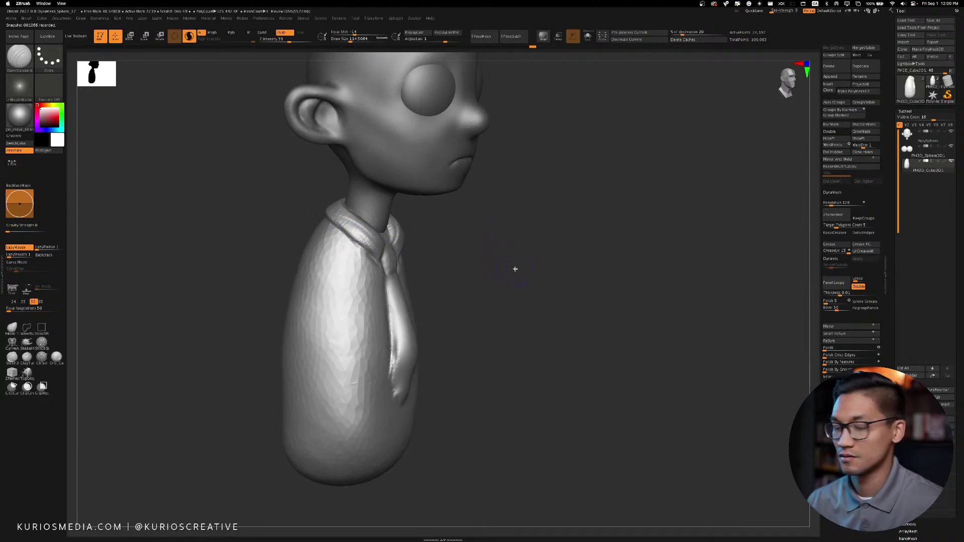
Sharpen the collar's lower crease and its inner edge all around the neck with the DamStandard brush
{"action": "mouse_move", "coordinate": [486, 284]}
{"action": "left_mouse_down"}
{"action": "mouse_move", "coordinate": [475, 300]}
{"action": "mouse_move", "coordinate": [468, 282]}
{"action": "mouse_move", "coordinate": [452, 278]}
{"action": "left_mouse_up"}
{"action": "left_click_drag", "start_coordinate": [328, 235], "coordinate": [368, 266]}
{"action": "left_click_drag", "start_coordinate": [497, 274], "coordinate": [388, 278]}
{"action": "left_click_drag", "start_coordinate": [504, 246], "coordinate": [481, 246]}
{"action": "mouse_move", "coordinate": [414, 245]}
{"action": "left_mouse_down"}
{"action": "mouse_move", "coordinate": [395, 251]}
{"action": "mouse_move", "coordinate": [410, 241]}
{"action": "left_mouse_up"}
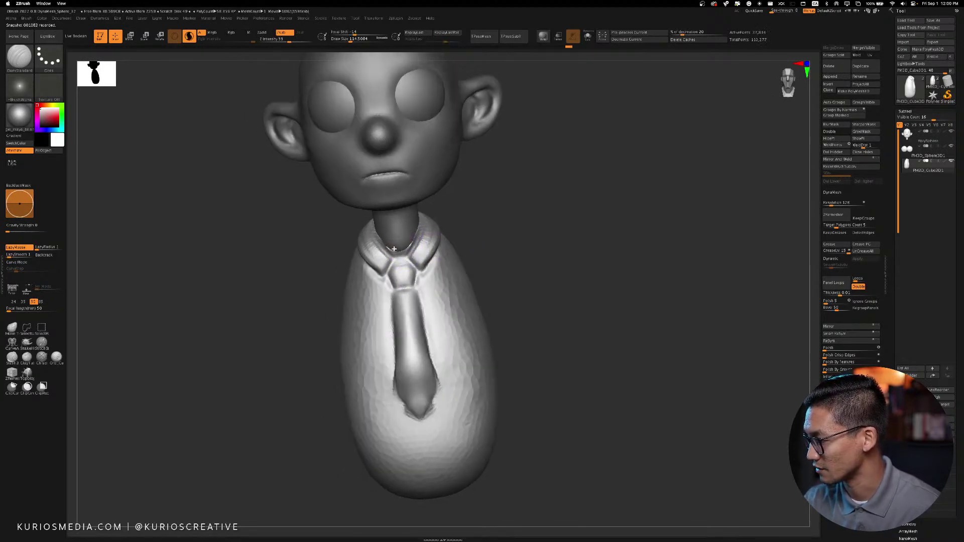
{"action": "left_click_drag", "start_coordinate": [477, 222], "coordinate": [551, 248]}
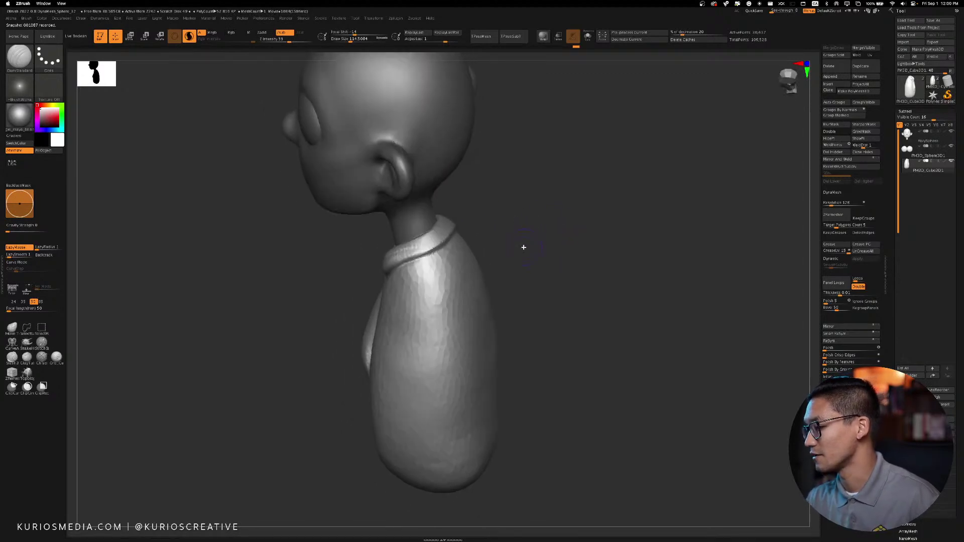
{"action": "left_click_drag", "start_coordinate": [385, 274], "coordinate": [524, 271]}
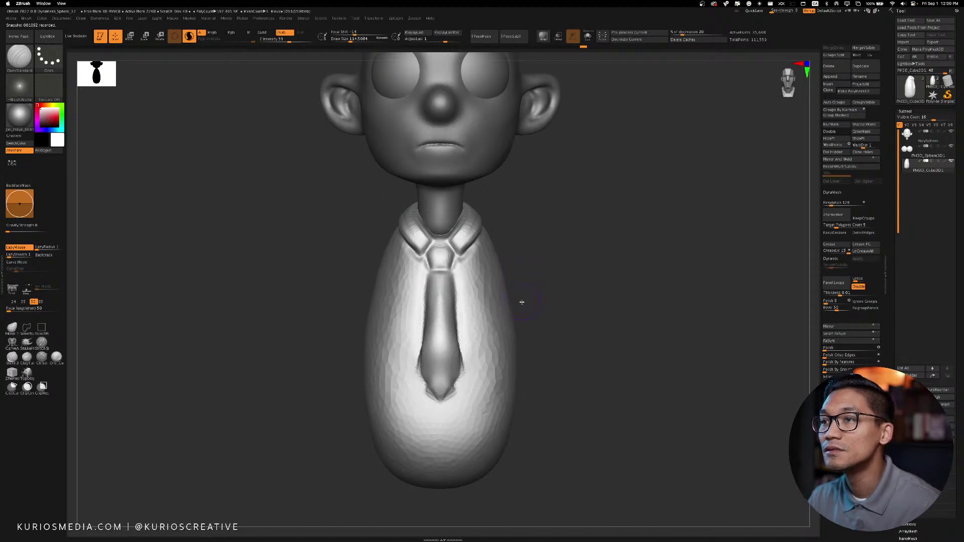
Build up a raised belt band across the front of the lower torso, just below the tie, with the ClayBuildup brush
{"action": "left_click_drag", "start_coordinate": [558, 345], "coordinate": [536, 259], "text": "alt"}
{"action": "key", "text": "space"}
{"action": "left_click_drag", "start_coordinate": [495, 320], "coordinate": [502, 320]}
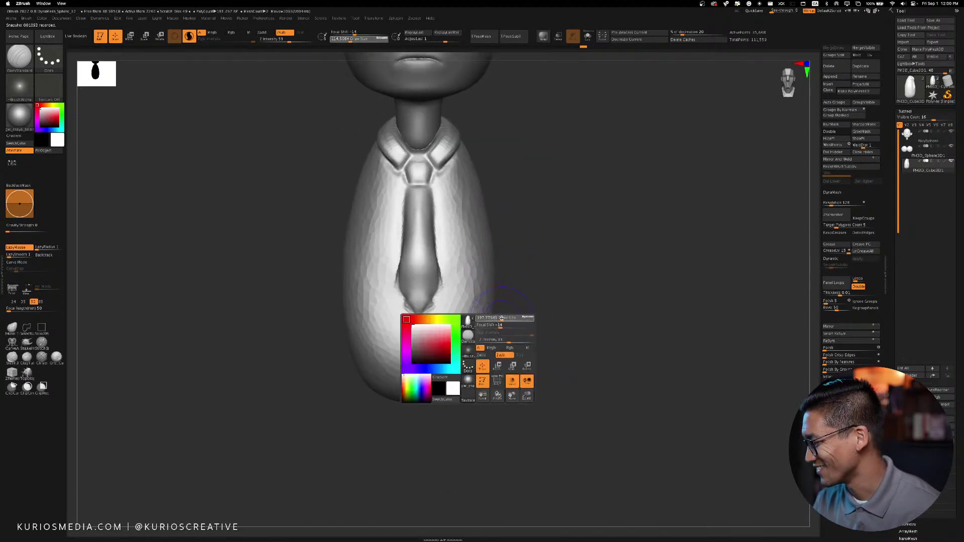
{"action": "key", "text": "b"}
{"action": "key", "text": "m"}
{"action": "key", "text": "v"}
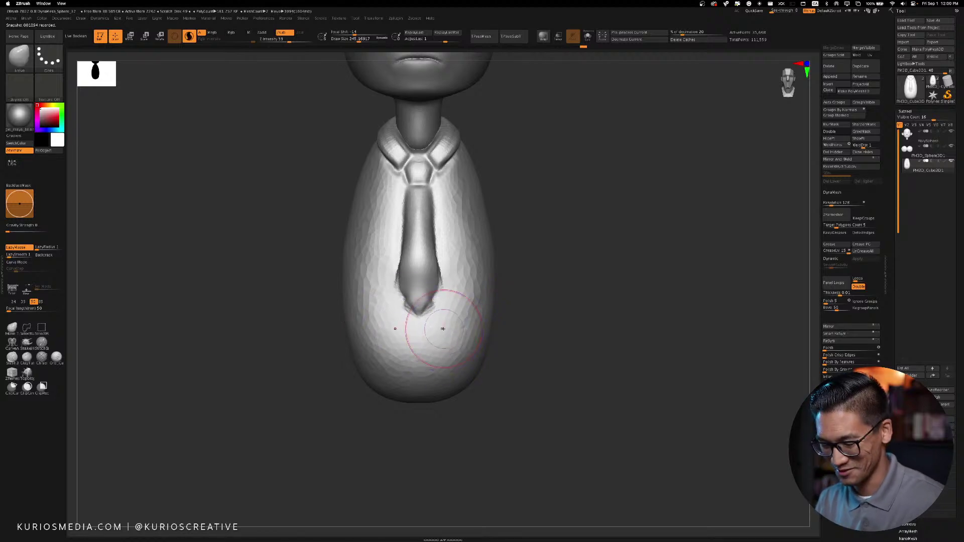
{"action": "key", "text": "space"}
{"action": "key", "text": "b"}
{"action": "key", "text": "c"}
{"action": "key", "text": "b"}
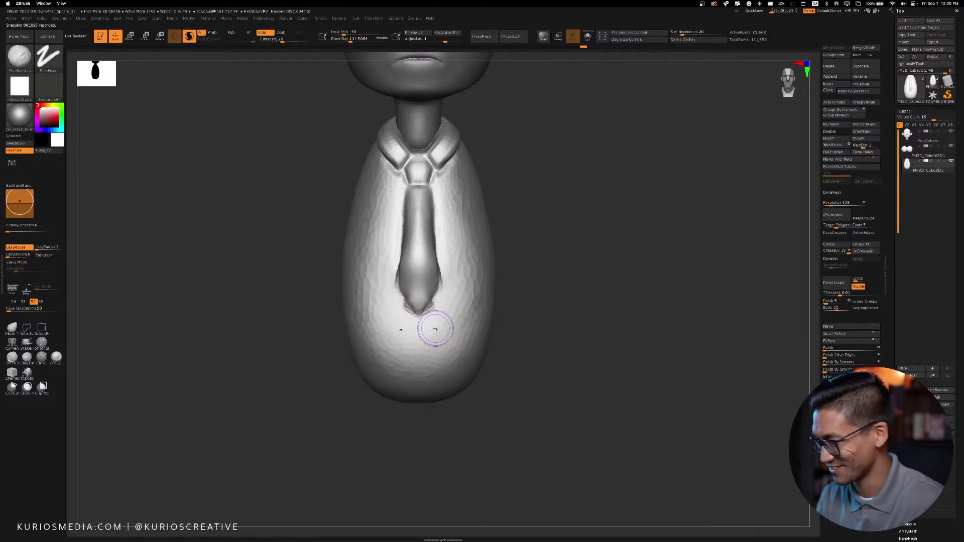
{"action": "mouse_move", "coordinate": [422, 329]}
{"action": "left_mouse_down"}
{"action": "mouse_move", "coordinate": [495, 331]}
{"action": "mouse_move", "coordinate": [463, 334]}
{"action": "mouse_move", "coordinate": [487, 337]}
{"action": "left_mouse_up"}
{"action": "left_click_drag", "start_coordinate": [421, 341], "coordinate": [483, 340]}
{"action": "left_click_drag", "start_coordinate": [472, 329], "coordinate": [401, 332], "text": "shift"}
Extend the raised belt band around the torso's sides and back with the ClayBuildup brush
{"action": "left_click_drag", "start_coordinate": [592, 328], "coordinate": [484, 328]}
{"action": "mouse_move", "coordinate": [489, 332]}
{"action": "left_mouse_down"}
{"action": "mouse_move", "coordinate": [441, 336]}
{"action": "mouse_move", "coordinate": [533, 338]}
{"action": "left_mouse_up"}
{"action": "mouse_move", "coordinate": [603, 330]}
{"action": "left_mouse_down"}
{"action": "mouse_move", "coordinate": [522, 330]}
{"action": "mouse_move", "coordinate": [555, 324]}
{"action": "mouse_move", "coordinate": [523, 339]}
{"action": "mouse_move", "coordinate": [538, 338]}
{"action": "mouse_move", "coordinate": [402, 344]}
{"action": "left_mouse_up"}
{"action": "left_click_drag", "start_coordinate": [539, 332], "coordinate": [448, 339], "text": "shift"}
{"action": "left_click_drag", "start_coordinate": [594, 337], "coordinate": [673, 336]}
{"action": "mouse_move", "coordinate": [537, 340]}
{"action": "left_mouse_down", "text": "shift"}
{"action": "mouse_move", "coordinate": [502, 330]}
{"action": "mouse_move", "coordinate": [517, 326]}
{"action": "left_mouse_up", "text": "shift"}
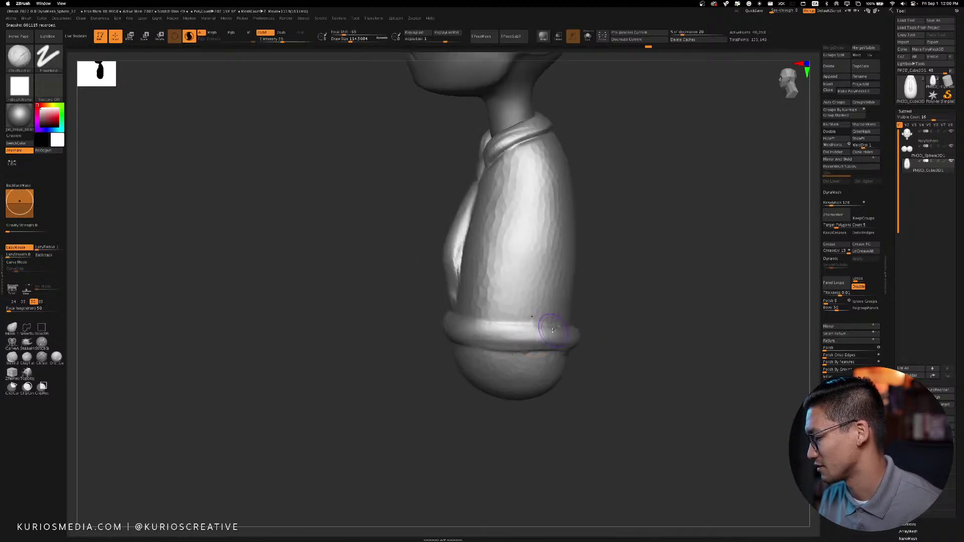
{"action": "left_click_drag", "start_coordinate": [594, 335], "coordinate": [645, 340]}
{"action": "left_click_drag", "start_coordinate": [537, 344], "coordinate": [431, 329], "text": "shift"}
{"action": "left_click_drag", "start_coordinate": [652, 349], "coordinate": [630, 349]}
{"action": "mouse_move", "coordinate": [632, 347]}
{"action": "left_mouse_down", "text": "ctrl"}
{"action": "mouse_move", "coordinate": [688, 338]}
{"action": "mouse_move", "coordinate": [566, 230]}
{"action": "left_mouse_up", "text": "ctrl"}
{"action": "mouse_move", "coordinate": [596, 264]}
{"action": "left_mouse_down", "text": "alt"}
{"action": "mouse_move", "coordinate": [566, 245]}
{"action": "mouse_move", "coordinate": [656, 287]}
{"action": "left_mouse_up", "text": "alt"}
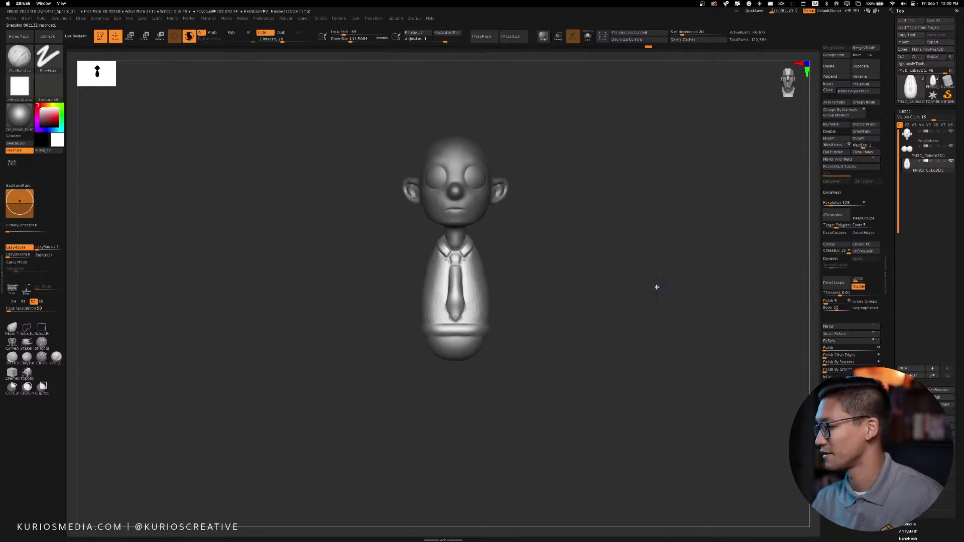
Append a cylinder primitive as a new subtool and make it the active subtool
{"action": "left_click", "coordinate": [939, 419]}
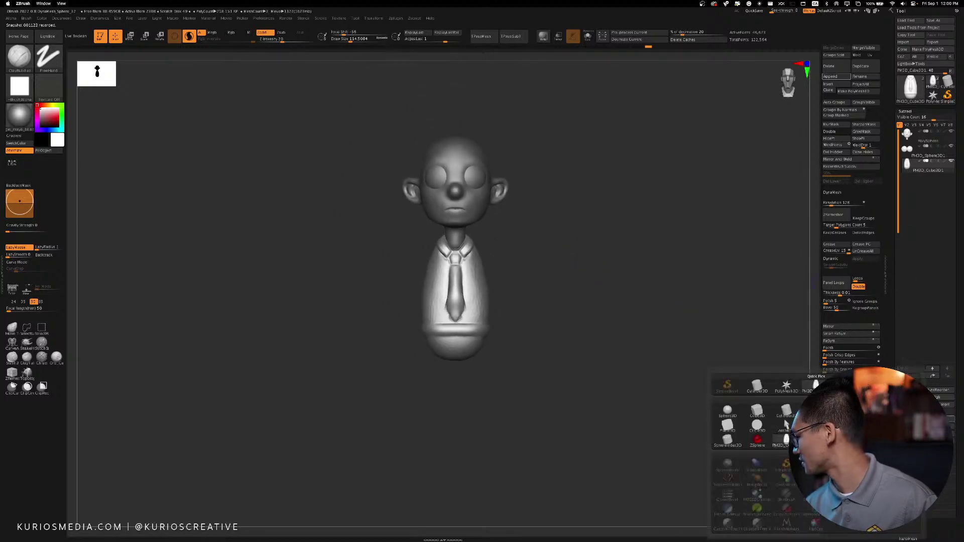
{"action": "left_click", "coordinate": [785, 415]}
{"action": "left_click", "coordinate": [915, 189]}
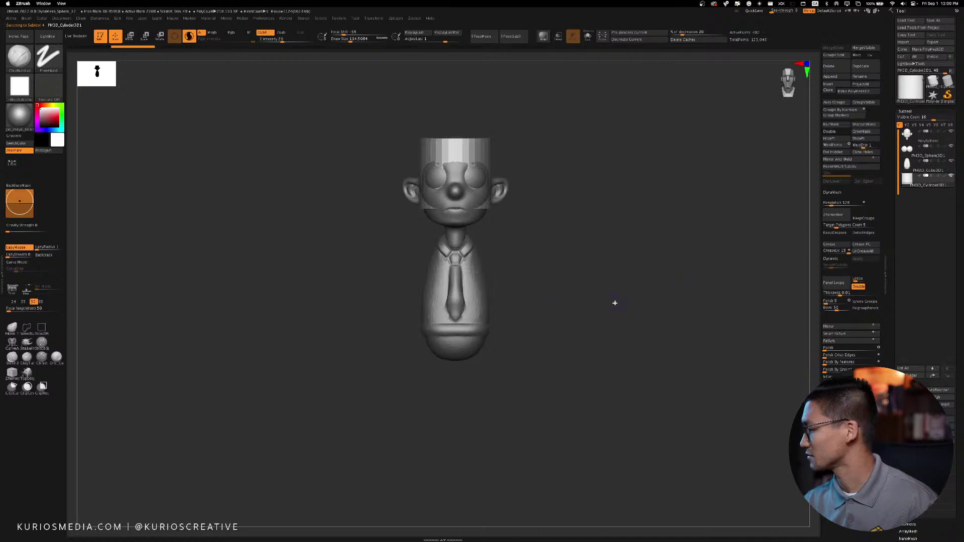
Move the cylinder below the torso, scale it down to a thin leg and offset it to one side
{"action": "key", "text": "w"}
{"action": "left_click_drag", "start_coordinate": [482, 150], "coordinate": [457, 433]}
{"action": "mouse_move", "coordinate": [456, 378]}
{"action": "left_mouse_down"}
{"action": "mouse_move", "coordinate": [455, 326]}
{"action": "mouse_move", "coordinate": [462, 370]}
{"action": "left_mouse_up"}
{"action": "right_click_drag", "start_coordinate": [512, 328], "coordinate": [533, 341], "text": "ctrl"}
{"action": "mouse_move", "coordinate": [437, 395]}
{"action": "left_mouse_down"}
{"action": "mouse_move", "coordinate": [438, 363]}
{"action": "mouse_move", "coordinate": [447, 401]}
{"action": "mouse_move", "coordinate": [443, 384]}
{"action": "left_mouse_up"}
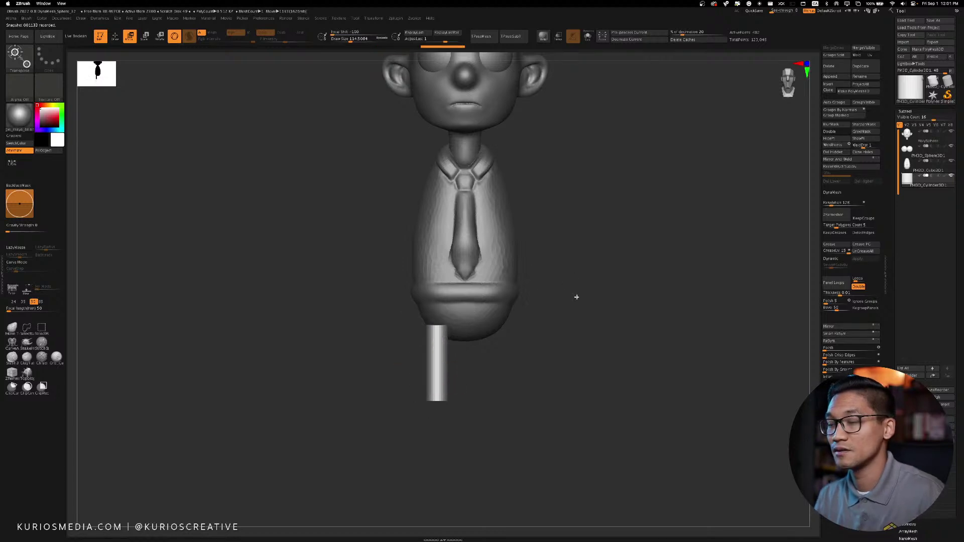
Centre the leg cylinder beneath the torso in side view and stretch it to a much longer leg
{"action": "mouse_move", "coordinate": [488, 335]}
{"action": "left_mouse_down"}
{"action": "mouse_move", "coordinate": [544, 340]}
{"action": "mouse_move", "coordinate": [501, 354]}
{"action": "mouse_move", "coordinate": [480, 345]}
{"action": "left_mouse_up"}
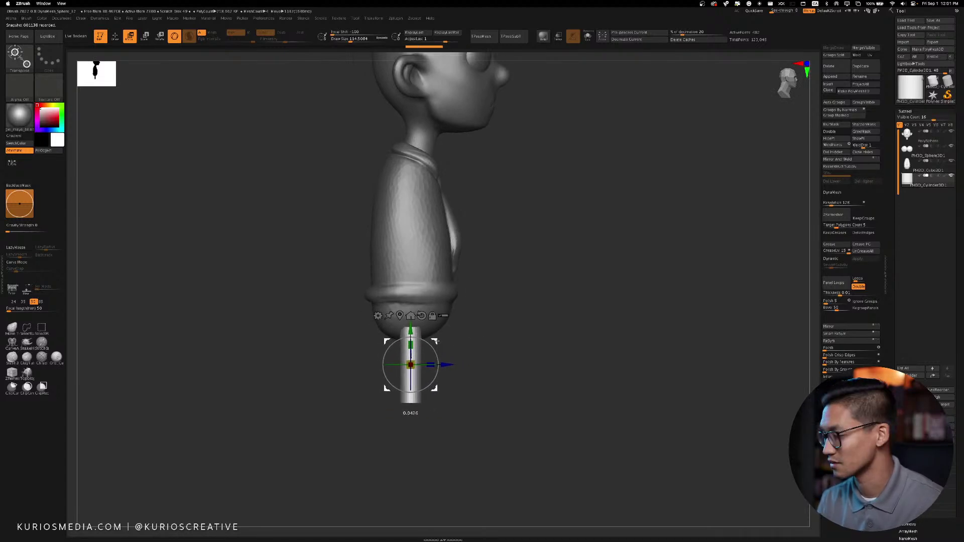
{"action": "mouse_move", "coordinate": [413, 358]}
{"action": "left_mouse_down"}
{"action": "mouse_move", "coordinate": [414, 309]}
{"action": "mouse_move", "coordinate": [412, 403]}
{"action": "mouse_move", "coordinate": [412, 378]}
{"action": "left_mouse_up"}
{"action": "key", "text": "super+z"}
{"action": "left_click_drag", "start_coordinate": [511, 335], "coordinate": [509, 251], "text": "shift"}
{"action": "mouse_move", "coordinate": [428, 314]}
{"action": "left_mouse_down"}
{"action": "mouse_move", "coordinate": [488, 336]}
{"action": "mouse_move", "coordinate": [474, 315]}
{"action": "left_mouse_up"}
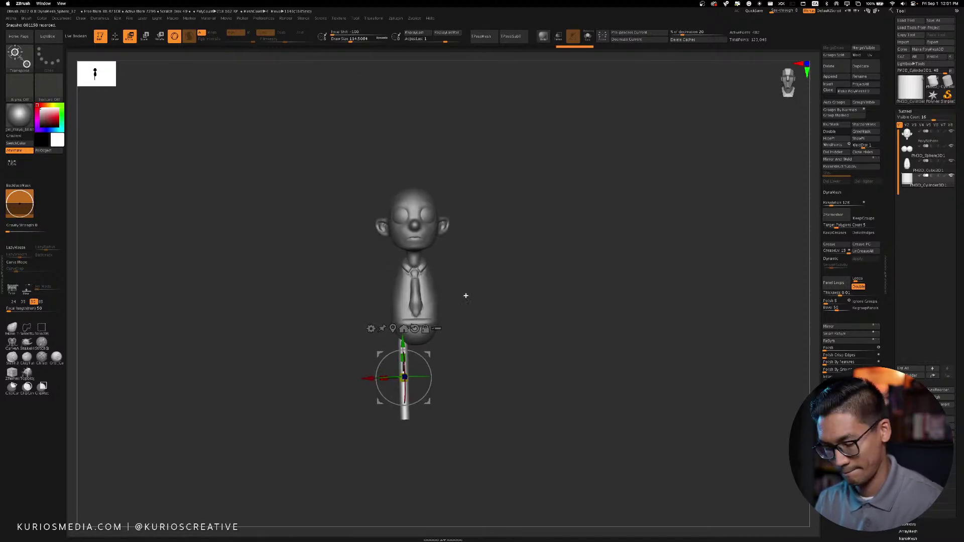
{"action": "key", "text": "q"}
{"action": "key", "text": "space"}
{"action": "mouse_move", "coordinate": [423, 356]}
{"action": "left_mouse_down"}
{"action": "mouse_move", "coordinate": [445, 355]}
{"action": "mouse_move", "coordinate": [405, 423]}
{"action": "mouse_move", "coordinate": [464, 393]}
{"action": "mouse_move", "coordinate": [478, 373]}
{"action": "mouse_move", "coordinate": [463, 376]}
{"action": "left_mouse_up"}
{"action": "key", "text": "super+z"}
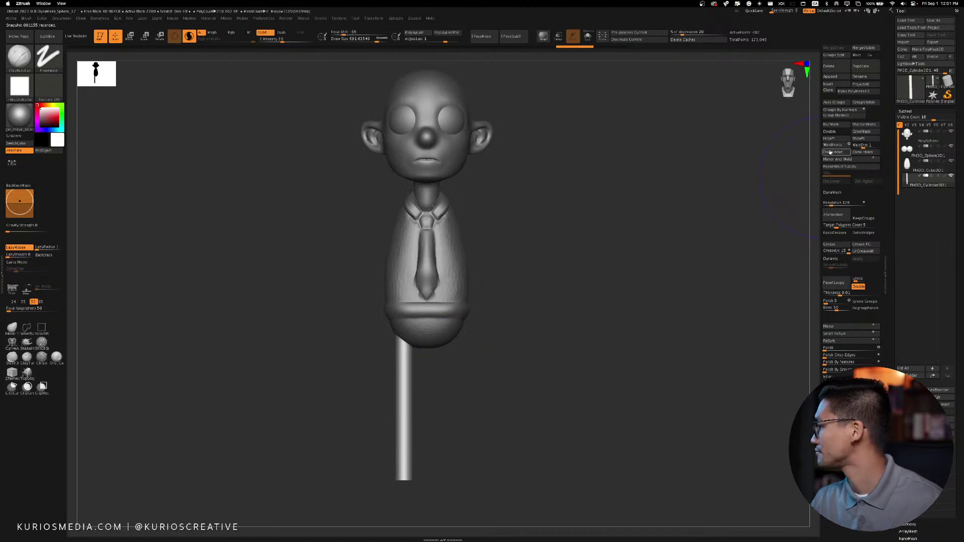
Mirror the leg cylinder to the other side of the body with Mirror And Weld
{"action": "left_click", "coordinate": [847, 161]}
{"action": "mouse_move", "coordinate": [520, 327]}
{"action": "left_mouse_down", "text": "alt"}
{"action": "mouse_move", "coordinate": [531, 340]}
{"action": "mouse_move", "coordinate": [529, 331]}
{"action": "left_mouse_up", "text": "alt"}
{"action": "key", "text": "w"}
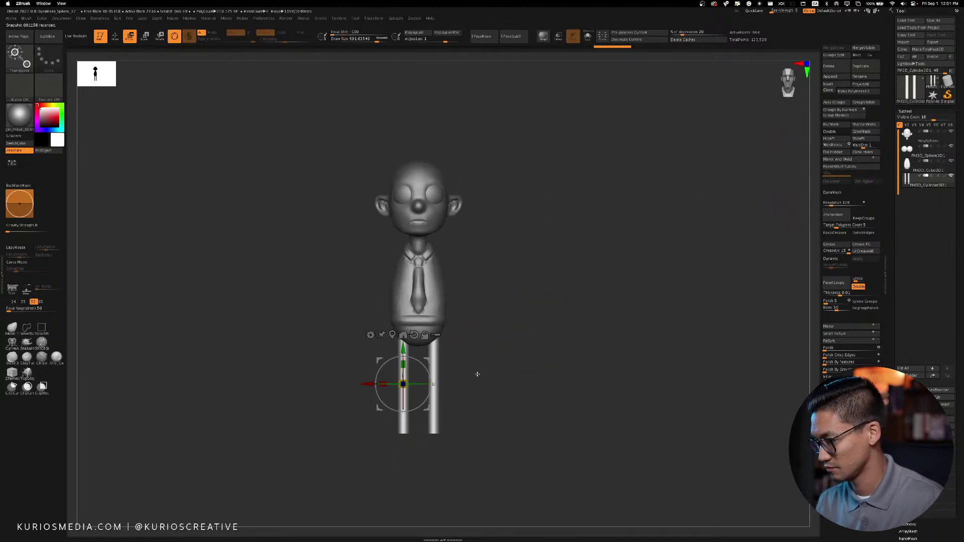
Raise both legs into the underside of the torso and adjust their placement in side view
{"action": "left_click_drag", "start_coordinate": [413, 353], "coordinate": [408, 340]}
{"action": "left_click_drag", "start_coordinate": [501, 330], "coordinate": [508, 311]}
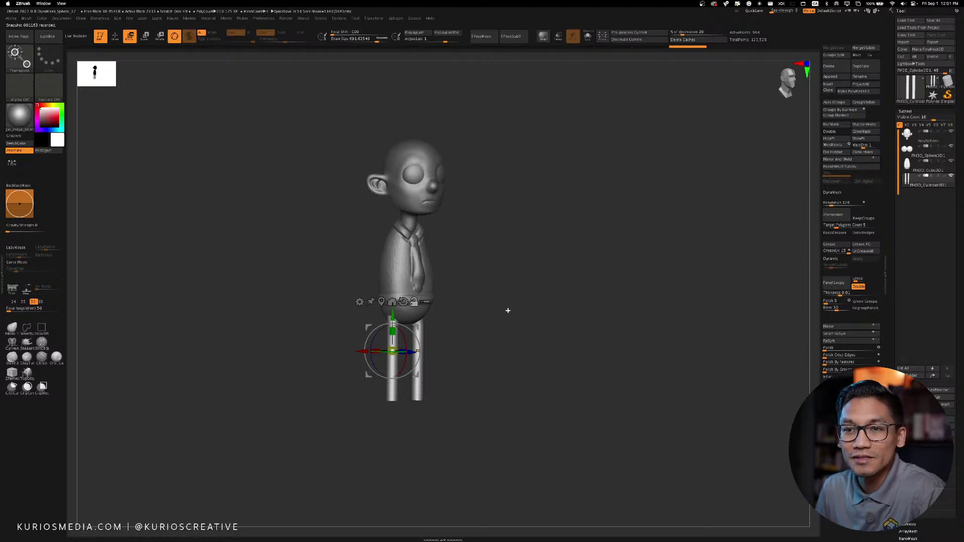
{"action": "left_click_drag", "start_coordinate": [505, 309], "coordinate": [502, 276]}
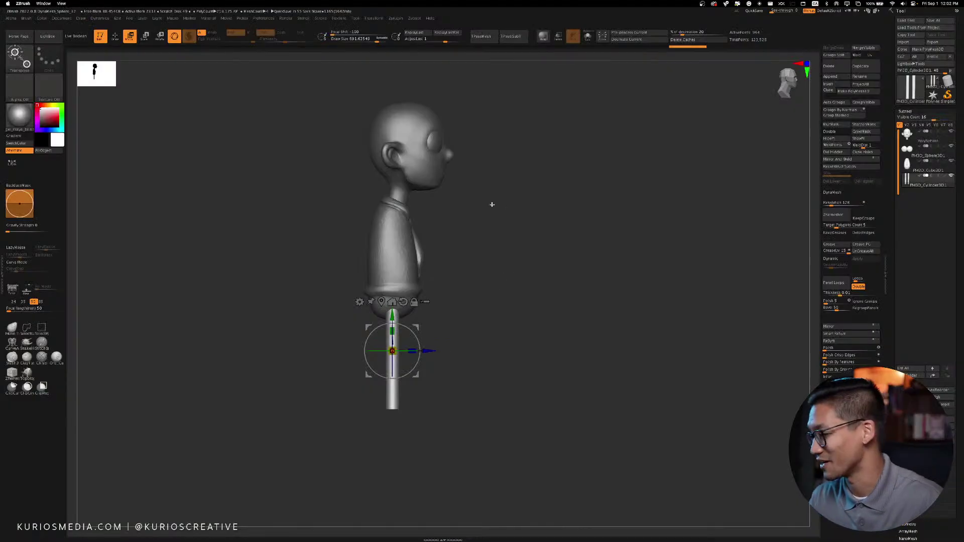
{"action": "mouse_move", "coordinate": [479, 259]}
{"action": "left_mouse_down"}
{"action": "mouse_move", "coordinate": [490, 282]}
{"action": "mouse_move", "coordinate": [497, 266]}
{"action": "mouse_move", "coordinate": [490, 281]}
{"action": "mouse_move", "coordinate": [506, 271]}
{"action": "left_mouse_up"}
{"action": "left_click_drag", "start_coordinate": [437, 342], "coordinate": [435, 341]}
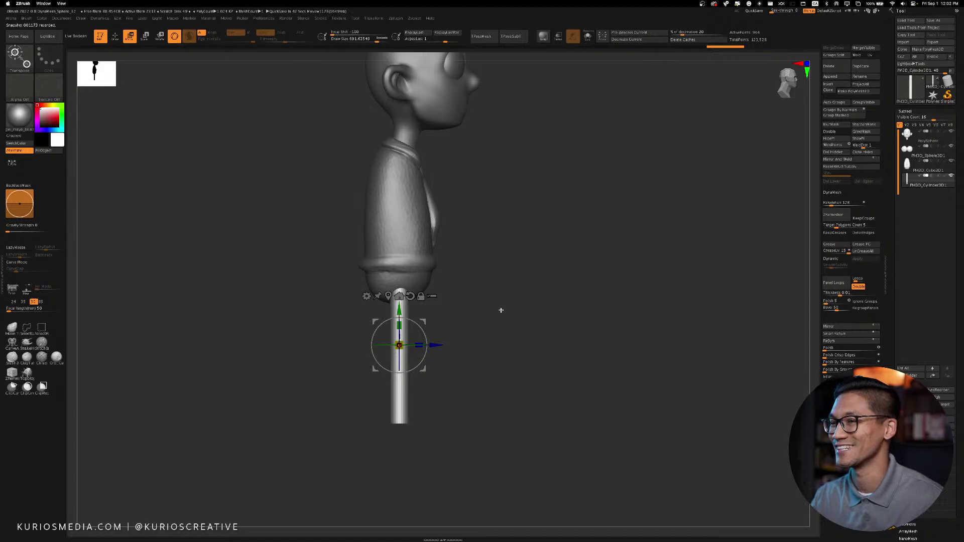
{"action": "left_click_drag", "start_coordinate": [500, 310], "coordinate": [514, 274]}
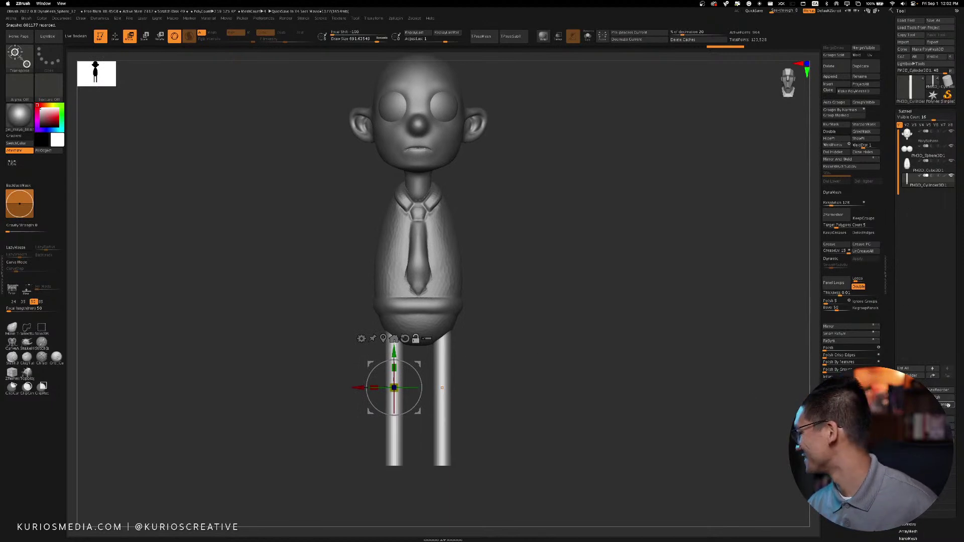
Append a new cylinder and move it down to the level of the legs
{"action": "left_click", "coordinate": [834, 77]}
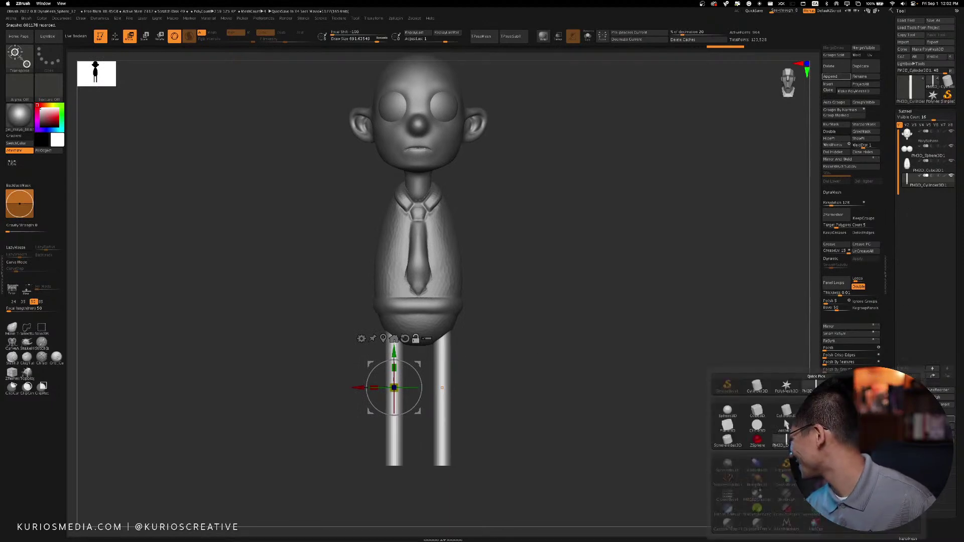
{"action": "left_click", "coordinate": [786, 412]}
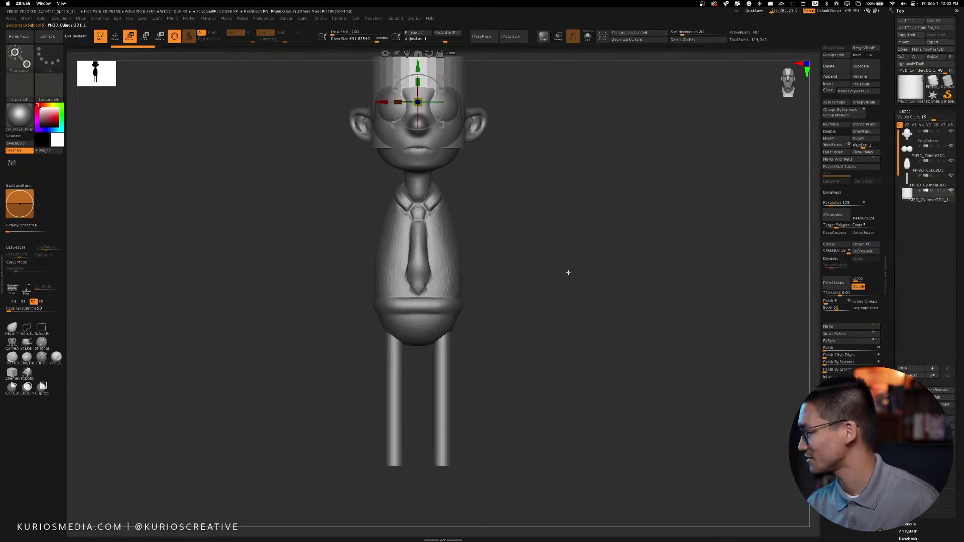
{"action": "left_click_drag", "start_coordinate": [418, 66], "coordinate": [418, 395]}
{"action": "left_click_drag", "start_coordinate": [517, 364], "coordinate": [521, 285], "text": "alt"}
{"action": "left_click_drag", "start_coordinate": [489, 318], "coordinate": [537, 322]}
{"action": "left_click_drag", "start_coordinate": [442, 352], "coordinate": [496, 344]}
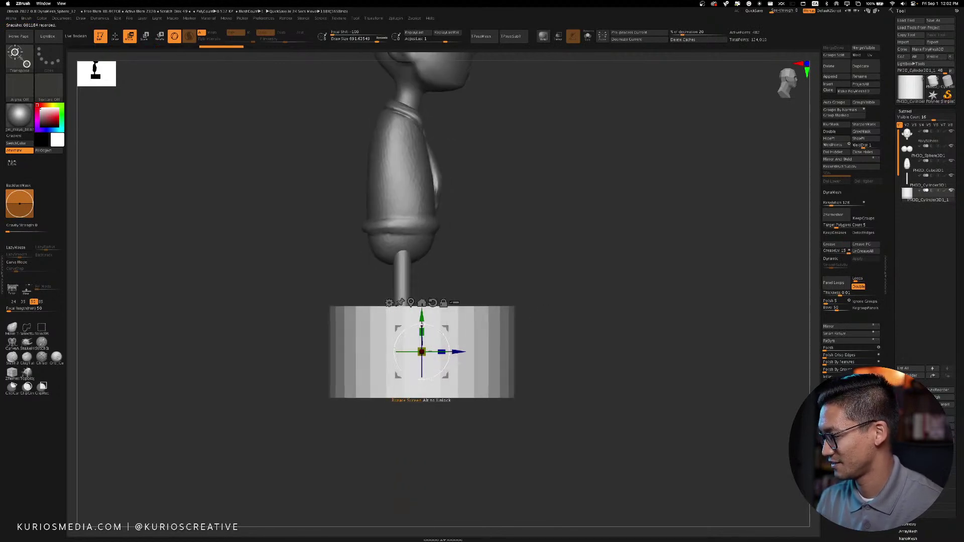
{"action": "left_click_drag", "start_coordinate": [422, 327], "coordinate": [424, 353]}
{"action": "left_click_drag", "start_coordinate": [540, 316], "coordinate": [552, 319], "text": "shift"}
{"action": "key", "text": "super+z"}
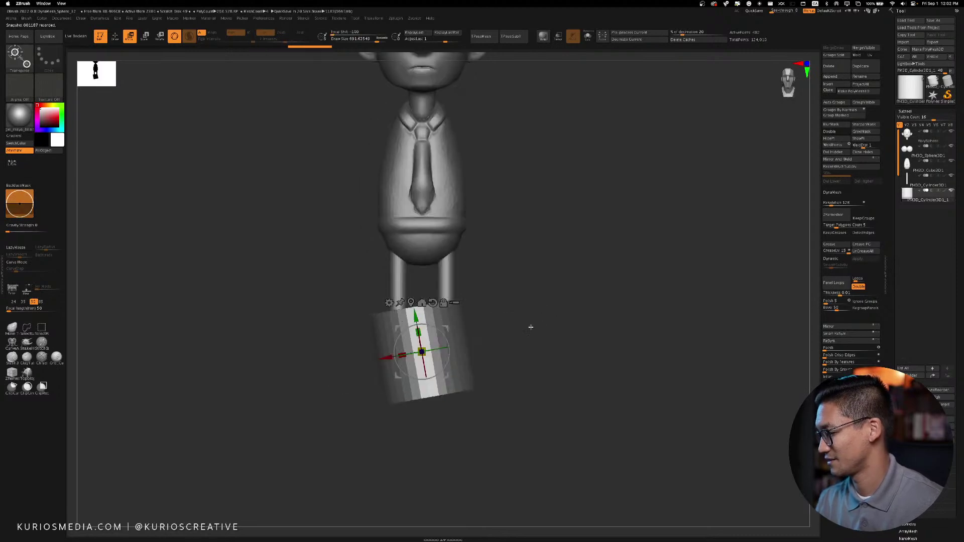
{"action": "key", "text": "super+z"}
Scale the cylinder down to a flat shoe at the lower end of one leg and extend it toward the front
{"action": "left_click_drag", "start_coordinate": [422, 333], "coordinate": [377, 421]}
{"action": "left_click_drag", "start_coordinate": [512, 351], "coordinate": [507, 394], "text": "shift"}
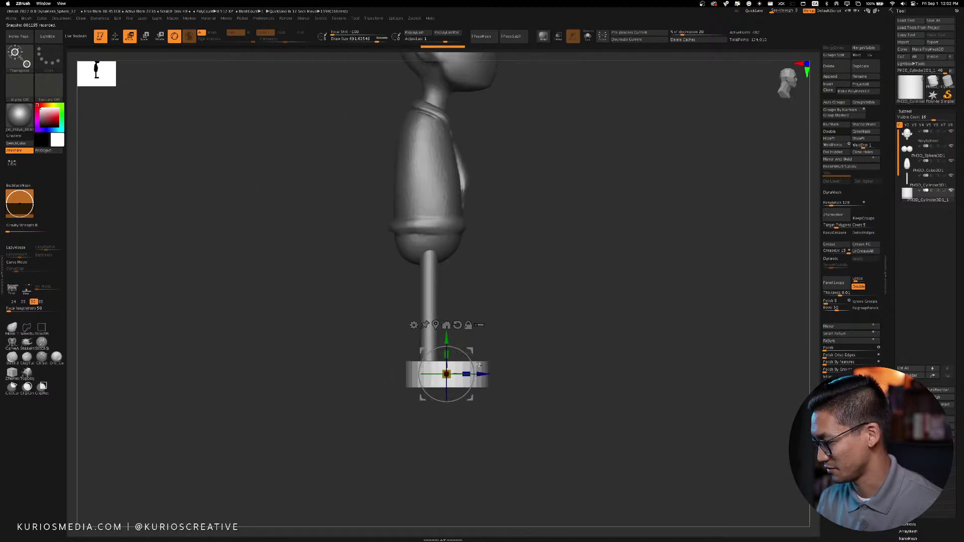
{"action": "left_click_drag", "start_coordinate": [459, 374], "coordinate": [488, 369]}
Angle the shoe slightly outward under its leg and duplicate it to the other leg with Mirror And Weld
{"action": "left_click_drag", "start_coordinate": [540, 331], "coordinate": [489, 365]}
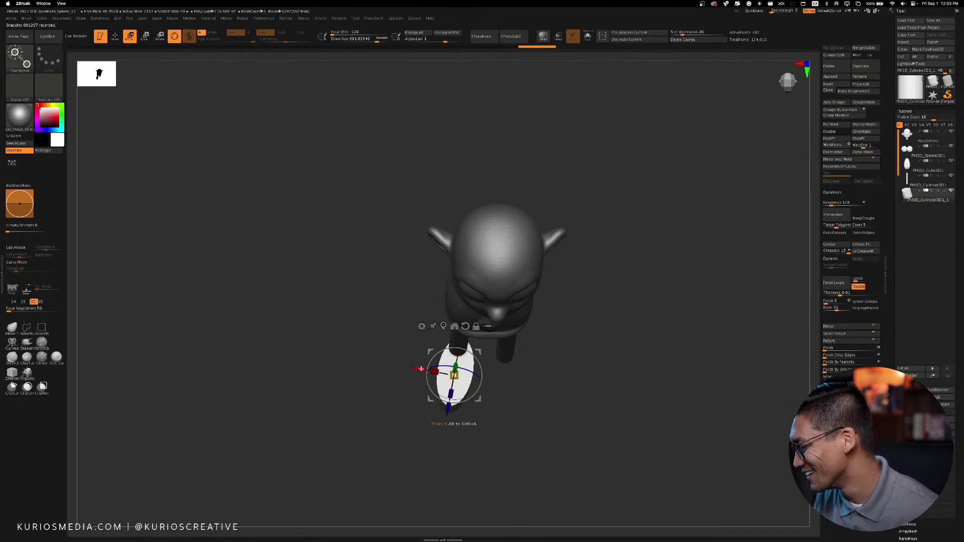
{"action": "left_click_drag", "start_coordinate": [552, 351], "coordinate": [652, 232]}
{"action": "left_click_drag", "start_coordinate": [441, 338], "coordinate": [440, 343]}
{"action": "left_click_drag", "start_coordinate": [650, 271], "coordinate": [644, 268], "text": "alt"}
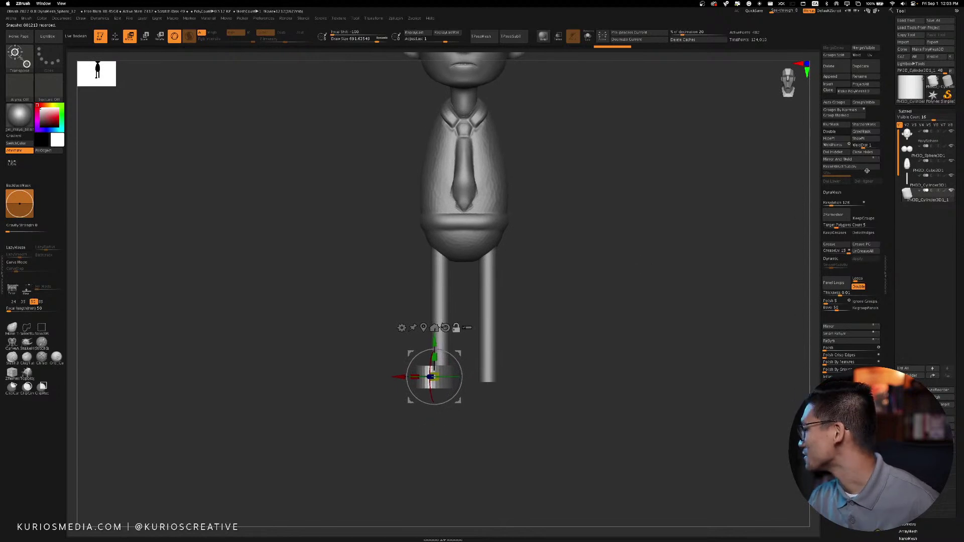
{"action": "left_click", "coordinate": [837, 159]}
{"action": "left_click_drag", "start_coordinate": [584, 261], "coordinate": [572, 246]}
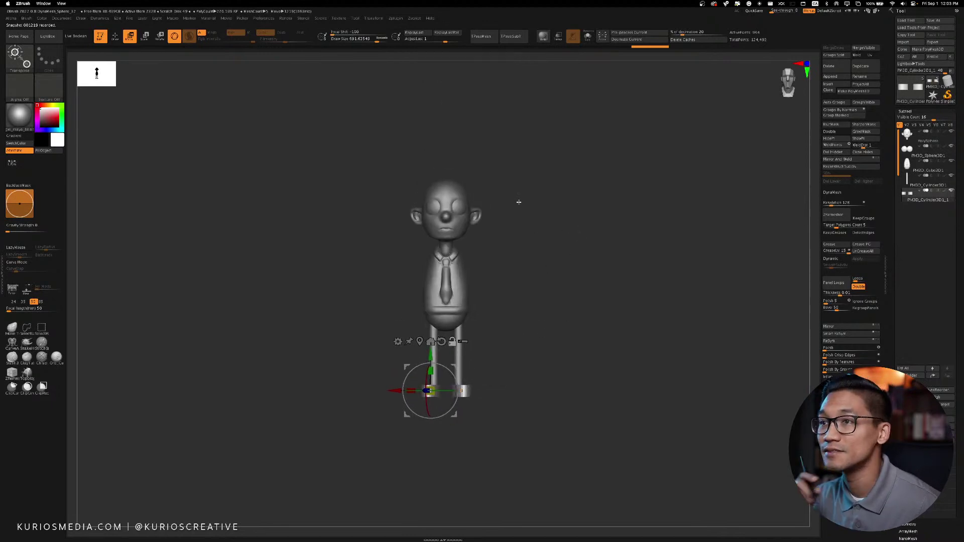
Append another cylinder from the torso subtool, select it and move it beside the upper torso
{"action": "left_click", "coordinate": [924, 167]}
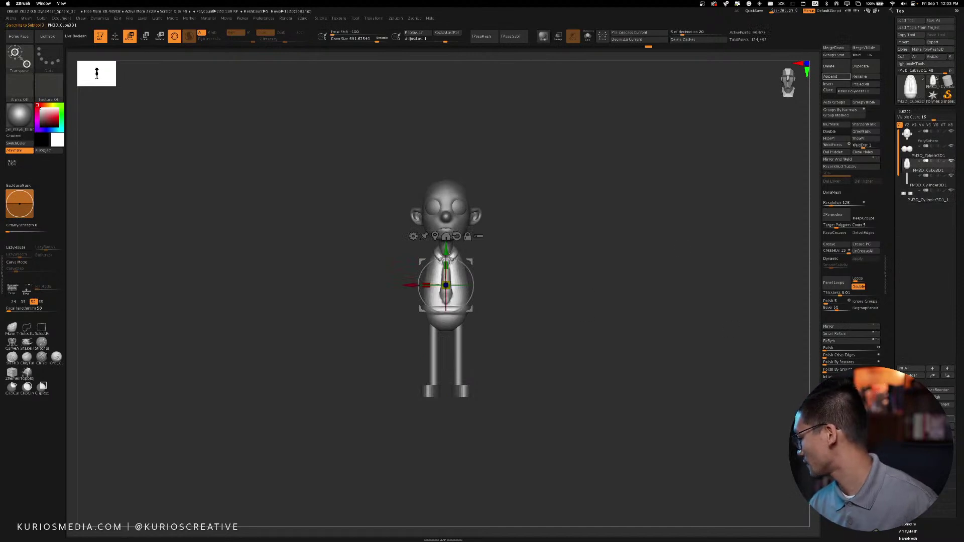
{"action": "left_click", "coordinate": [830, 77]}
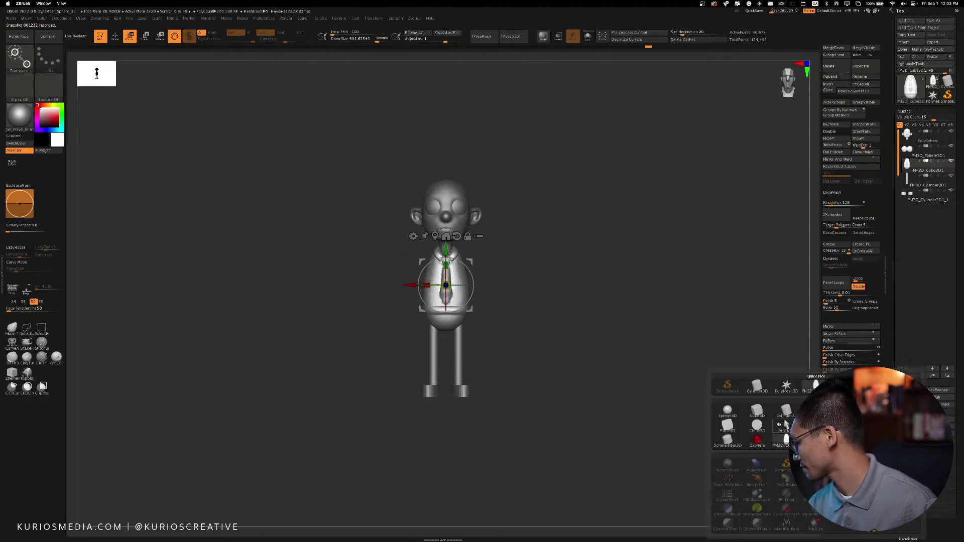
{"action": "left_click", "coordinate": [787, 411]}
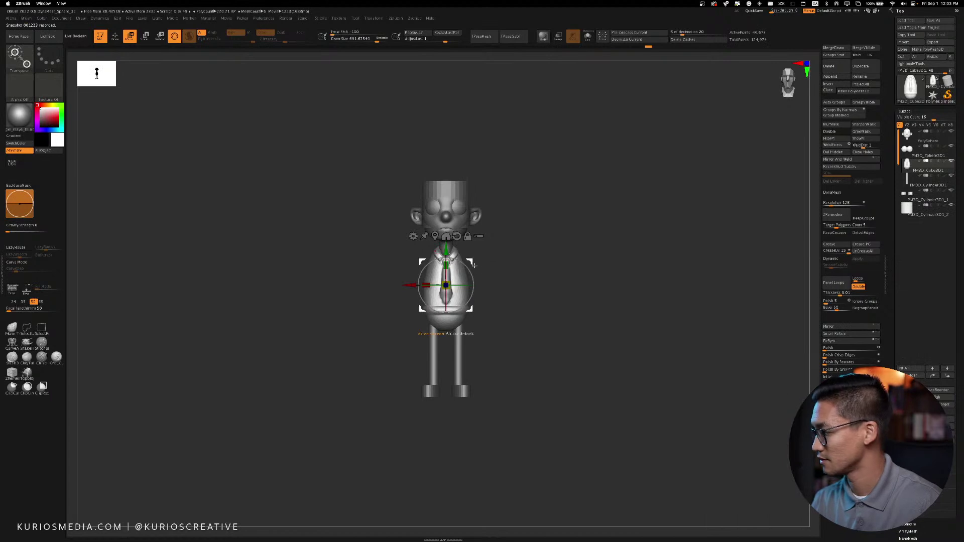
{"action": "left_click", "coordinate": [927, 214]}
{"action": "left_click_drag", "start_coordinate": [470, 201], "coordinate": [410, 297]}
Tilt the cylinder diagonally as an upper arm, scale it down and align it with the torso in side view
{"action": "left_click_drag", "start_coordinate": [557, 230], "coordinate": [508, 268], "text": "alt"}
{"action": "mouse_move", "coordinate": [382, 291]}
{"action": "left_mouse_down"}
{"action": "mouse_move", "coordinate": [370, 300]}
{"action": "mouse_move", "coordinate": [418, 257]}
{"action": "mouse_move", "coordinate": [372, 299]}
{"action": "left_mouse_up"}
{"action": "left_click_drag", "start_coordinate": [410, 268], "coordinate": [463, 238]}
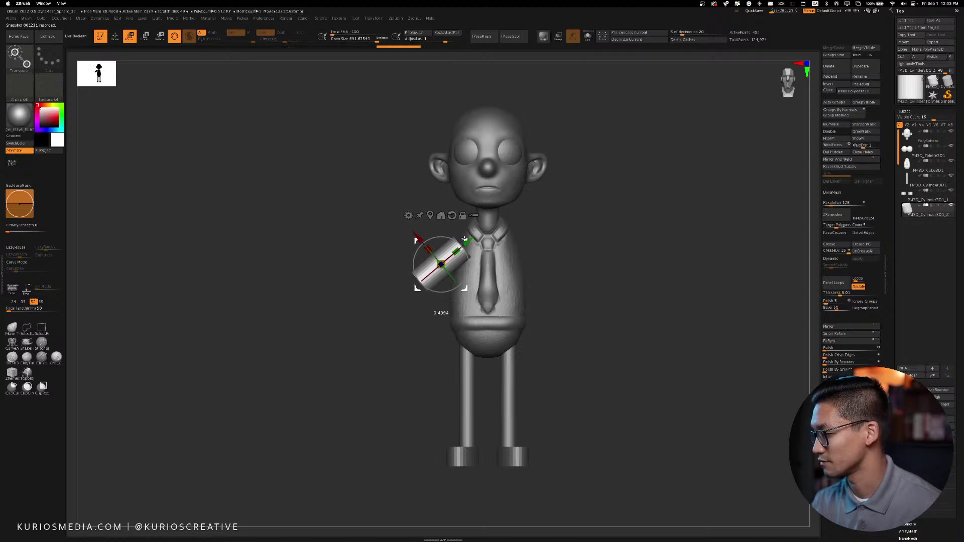
{"action": "left_click_drag", "start_coordinate": [592, 237], "coordinate": [573, 256], "text": "alt"}
{"action": "left_click_drag", "start_coordinate": [396, 278], "coordinate": [401, 281]}
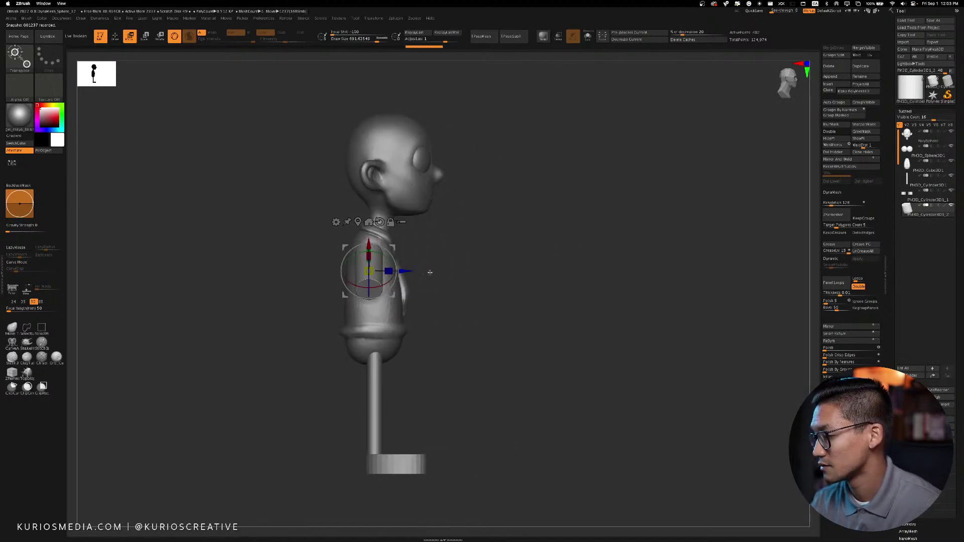
{"action": "left_click_drag", "start_coordinate": [403, 280], "coordinate": [400, 280]}
Slim the upper arm and refine its slant in front and side view so it hangs from the shoulder
{"action": "left_click_drag", "start_coordinate": [494, 261], "coordinate": [437, 265], "text": "shift"}
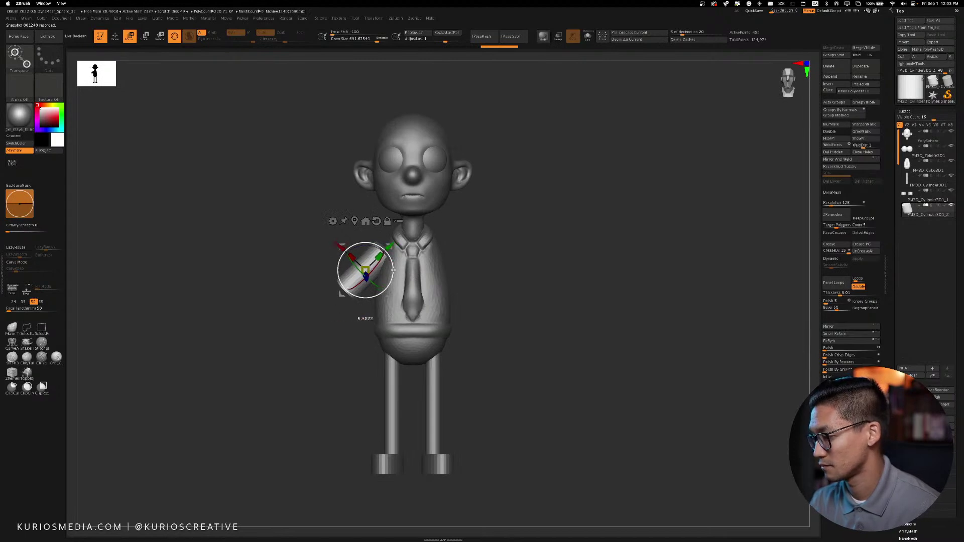
{"action": "left_click_drag", "start_coordinate": [394, 264], "coordinate": [393, 263]}
{"action": "left_click_drag", "start_coordinate": [389, 247], "coordinate": [396, 248]}
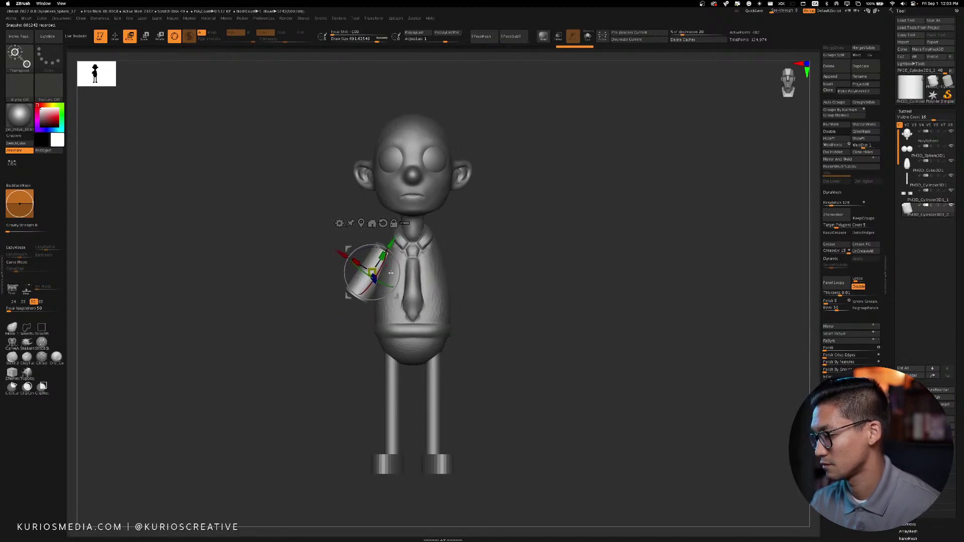
{"action": "left_click_drag", "start_coordinate": [459, 256], "coordinate": [516, 248], "text": "shift"}
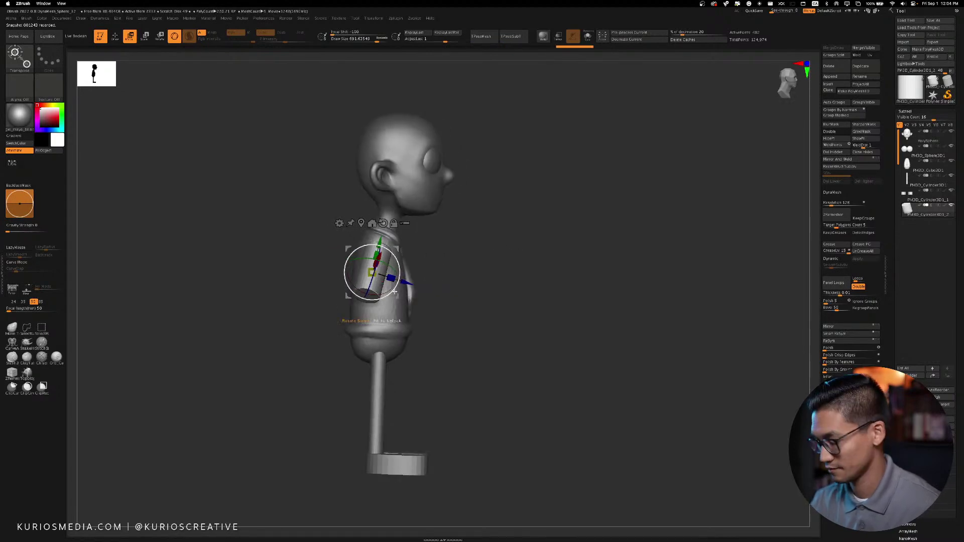
{"action": "mouse_move", "coordinate": [408, 285]}
{"action": "left_mouse_down", "text": "ctrl"}
{"action": "mouse_move", "coordinate": [439, 295]}
{"action": "mouse_move", "coordinate": [450, 255]}
{"action": "mouse_move", "coordinate": [499, 245]}
{"action": "mouse_move", "coordinate": [417, 276]}
{"action": "left_mouse_up", "text": "ctrl"}
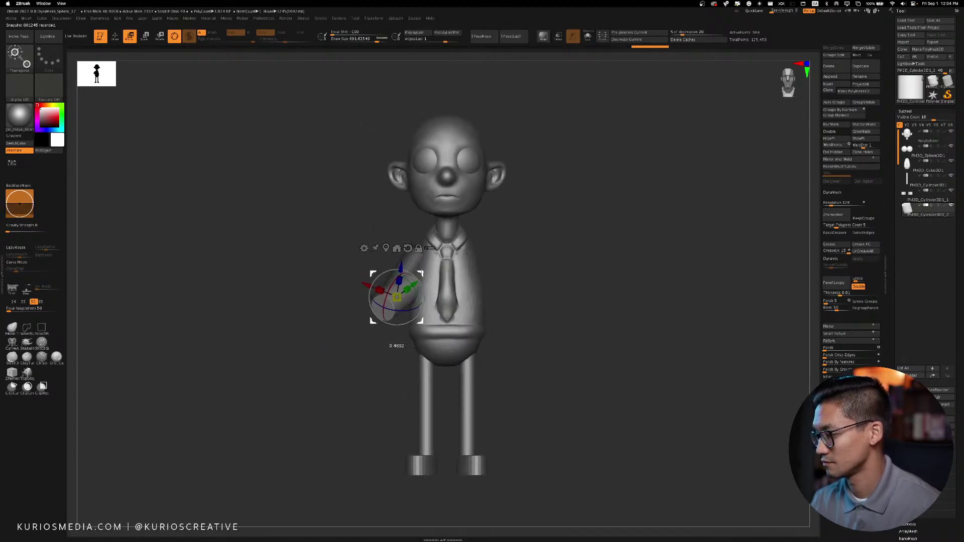
Duplicate the upper-arm cylinder as a forearm and rotate it to bend forward from the elbow
{"action": "left_click_drag", "start_coordinate": [424, 312], "coordinate": [425, 313]}
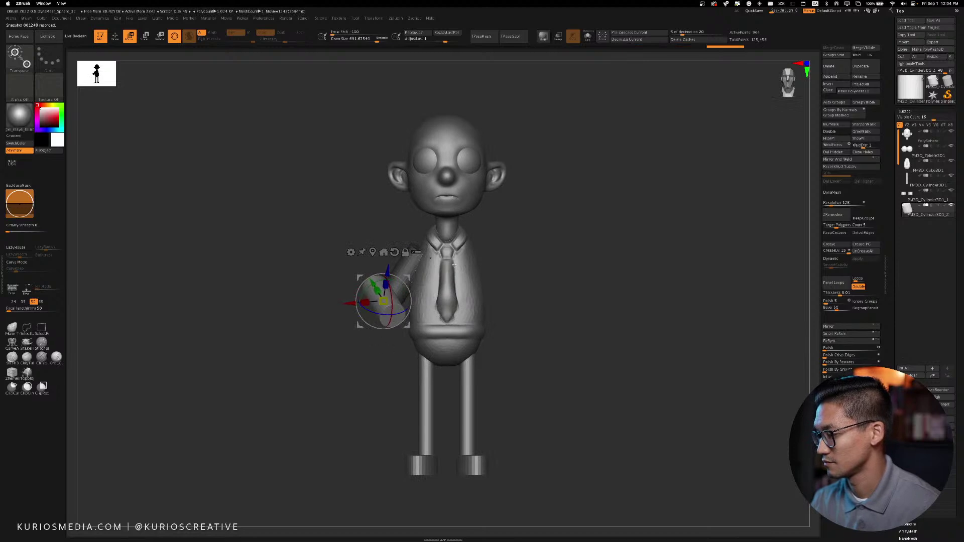
{"action": "left_click_drag", "start_coordinate": [503, 255], "coordinate": [555, 241], "text": "shift"}
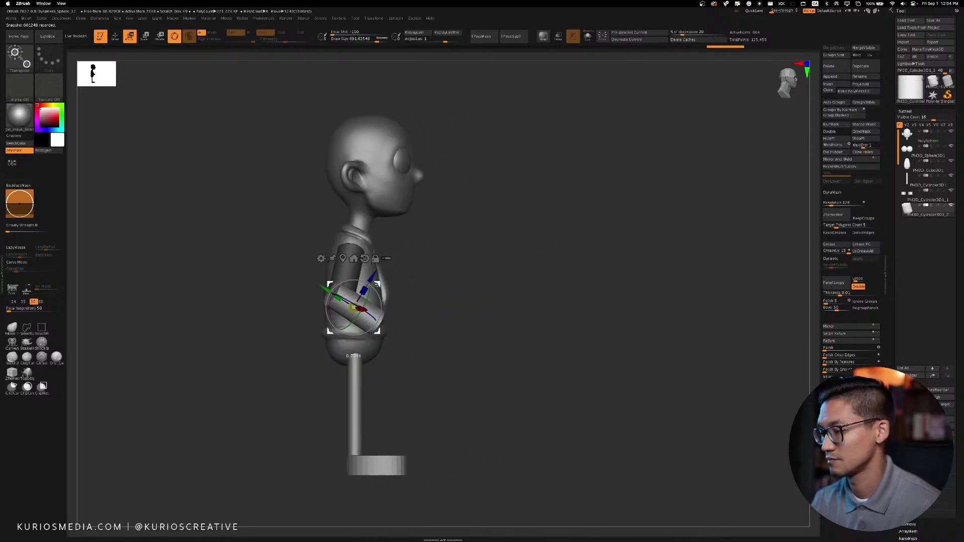
{"action": "left_click_drag", "start_coordinate": [378, 285], "coordinate": [377, 284]}
{"action": "left_click_drag", "start_coordinate": [495, 257], "coordinate": [525, 318], "text": "shift"}
{"action": "left_click_drag", "start_coordinate": [383, 311], "coordinate": [384, 312]}
Refine the forearm's angle and position in side view and from below so it meets the elbow
{"action": "left_click_drag", "start_coordinate": [505, 260], "coordinate": [532, 266]}
{"action": "left_click_drag", "start_coordinate": [393, 291], "coordinate": [391, 288]}
{"action": "left_click_drag", "start_coordinate": [507, 293], "coordinate": [495, 232]}
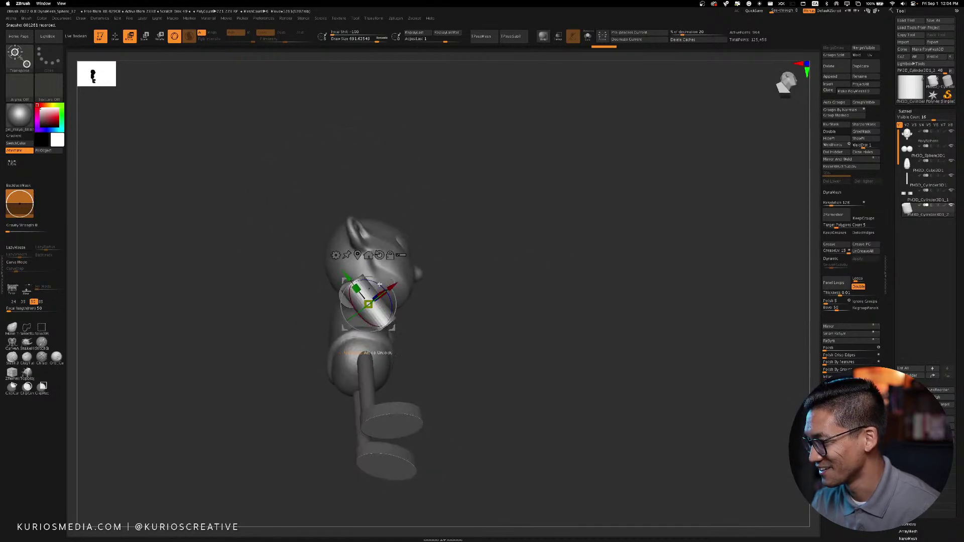
{"action": "mouse_move", "coordinate": [376, 275]}
{"action": "left_mouse_down"}
{"action": "mouse_move", "coordinate": [484, 248]}
{"action": "mouse_move", "coordinate": [399, 280]}
{"action": "mouse_move", "coordinate": [382, 274]}
{"action": "mouse_move", "coordinate": [387, 288]}
{"action": "left_mouse_up"}
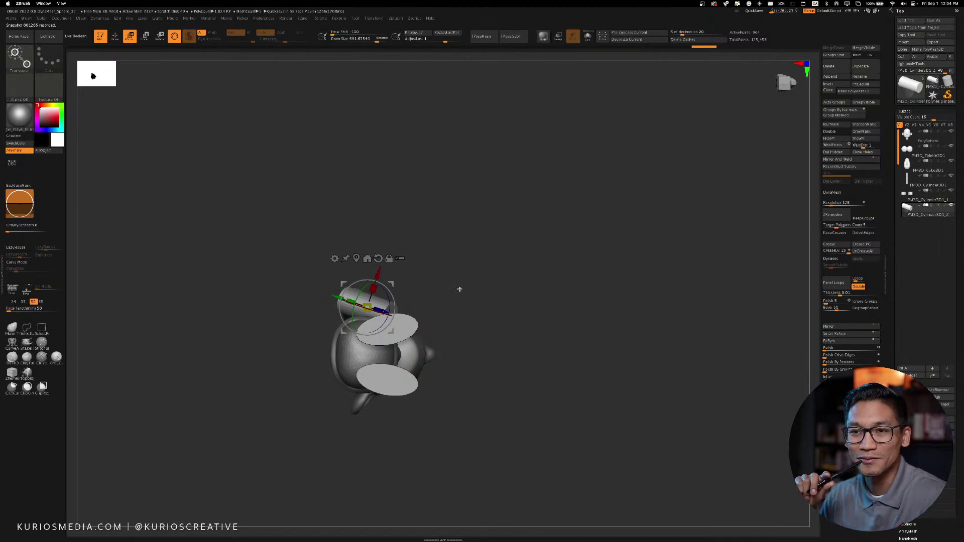
Push the arm's elbow outward with the Move brush
{"action": "left_click_drag", "start_coordinate": [459, 289], "coordinate": [527, 271]}
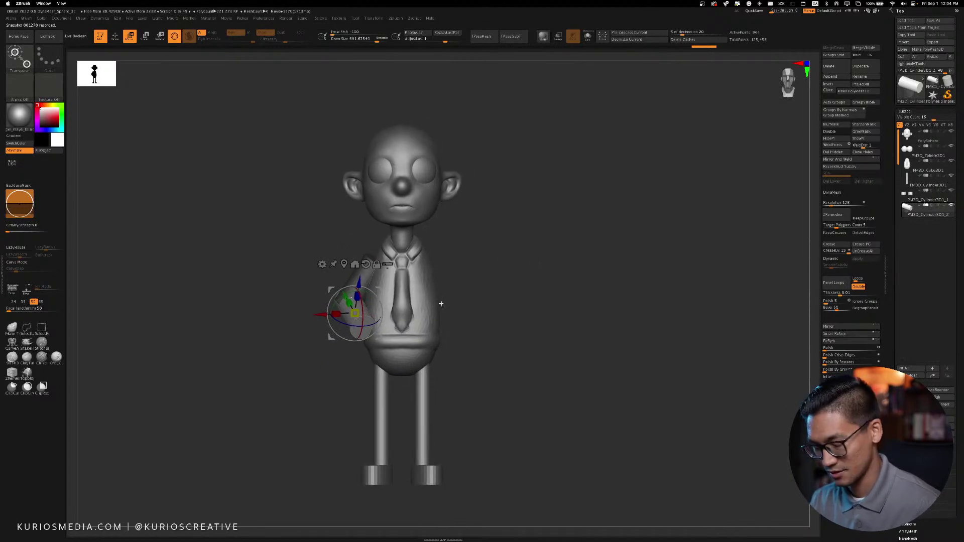
{"action": "key", "text": "q"}
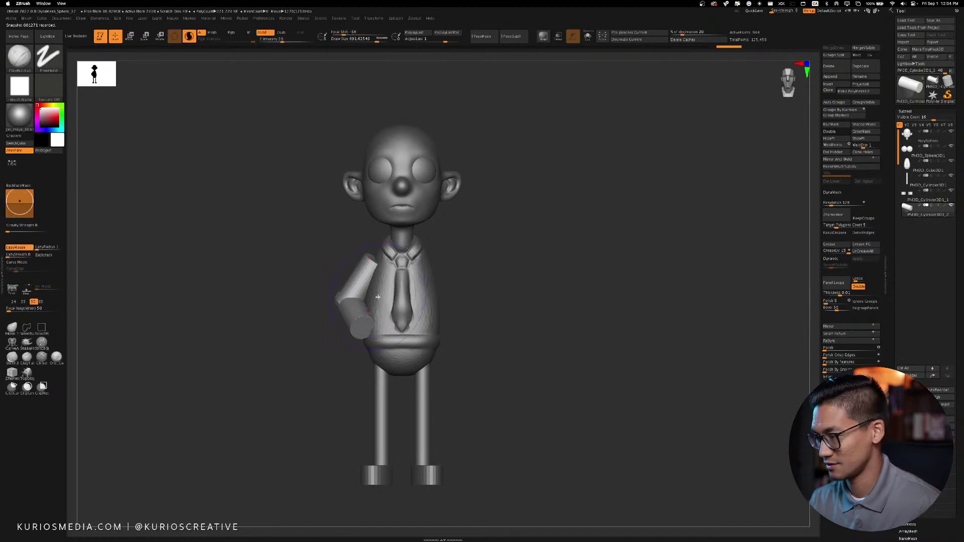
{"action": "key", "text": "b"}
{"action": "key", "text": "m"}
{"action": "key", "text": "v"}
{"action": "left_click_drag", "start_coordinate": [345, 298], "coordinate": [336, 295]}
{"action": "mouse_move", "coordinate": [304, 333]}
{"action": "left_mouse_down"}
{"action": "mouse_move", "coordinate": [378, 296]}
{"action": "mouse_move", "coordinate": [328, 298]}
{"action": "left_mouse_up"}
Adjust the arm's shoulder and wrist ends, and copy the arm to the other side with Mirror And Weld
{"action": "left_click_drag", "start_coordinate": [385, 276], "coordinate": [433, 269]}
{"action": "left_click_drag", "start_coordinate": [365, 260], "coordinate": [358, 260]}
{"action": "left_click_drag", "start_coordinate": [477, 261], "coordinate": [402, 266]}
{"action": "left_click_drag", "start_coordinate": [362, 331], "coordinate": [374, 328]}
{"action": "left_click", "coordinate": [844, 160]}
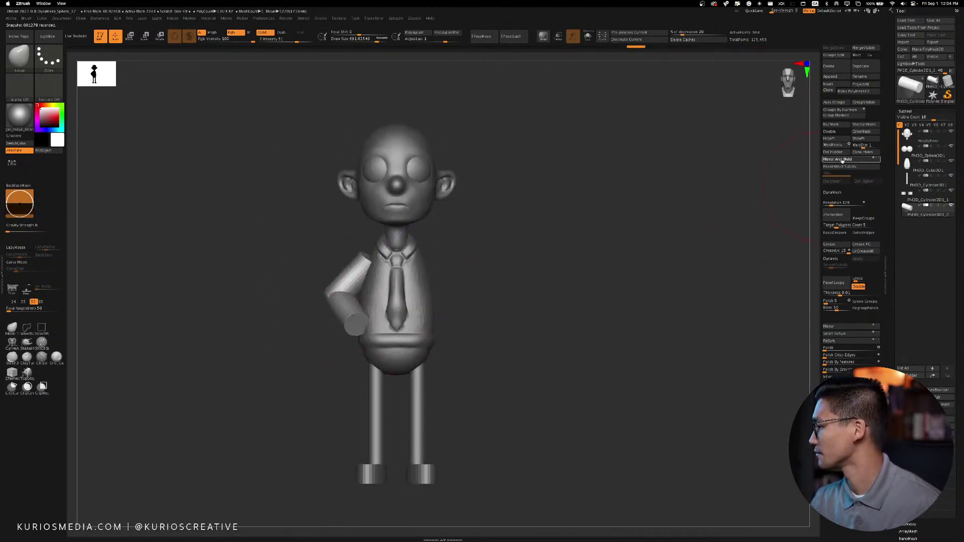
{"action": "mouse_move", "coordinate": [367, 259]}
{"action": "left_mouse_down"}
{"action": "mouse_move", "coordinate": [378, 267]}
{"action": "mouse_move", "coordinate": [420, 249]}
{"action": "left_mouse_up"}
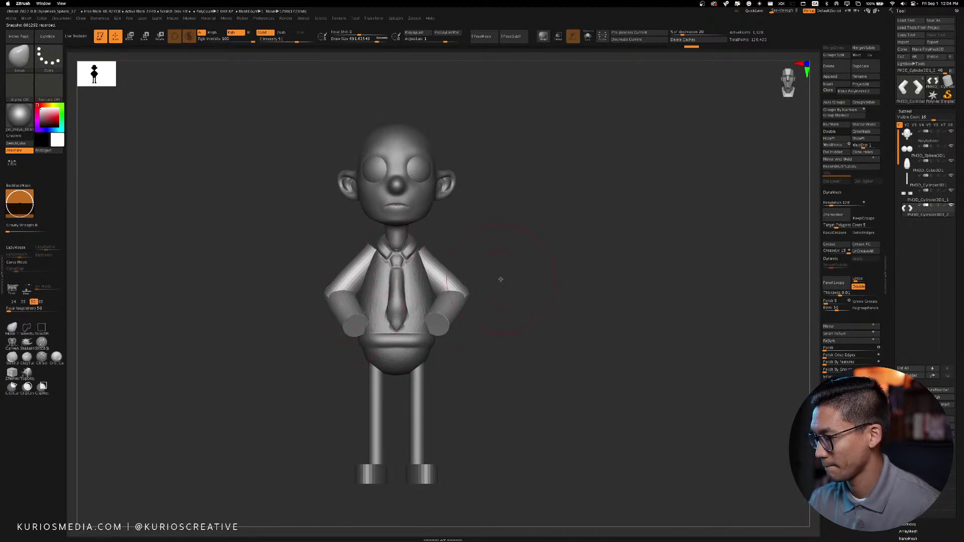
{"action": "key", "text": "ctrl"}
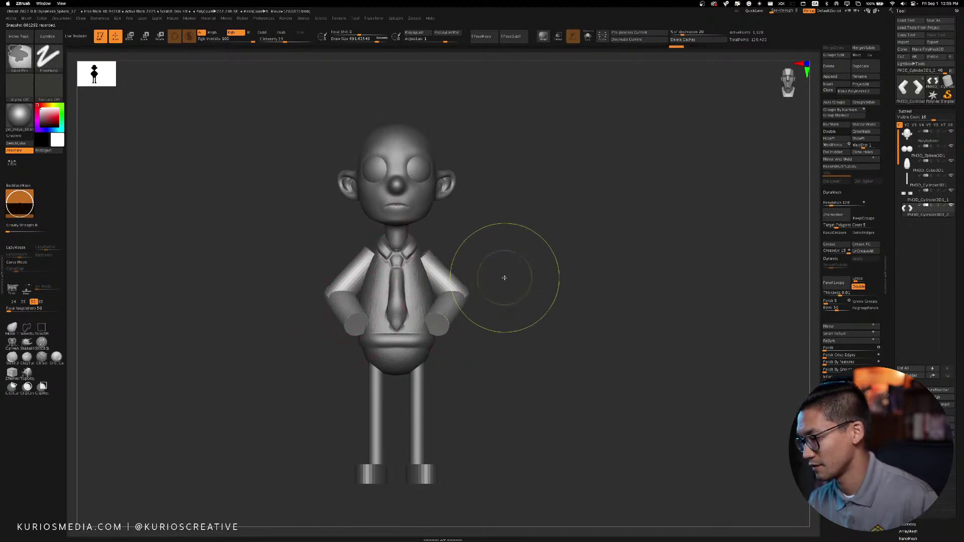
{"action": "key", "text": "ctrl+z"}
{"action": "key", "text": "ctrl+z"}
{"action": "key", "text": "ctrl+z"}
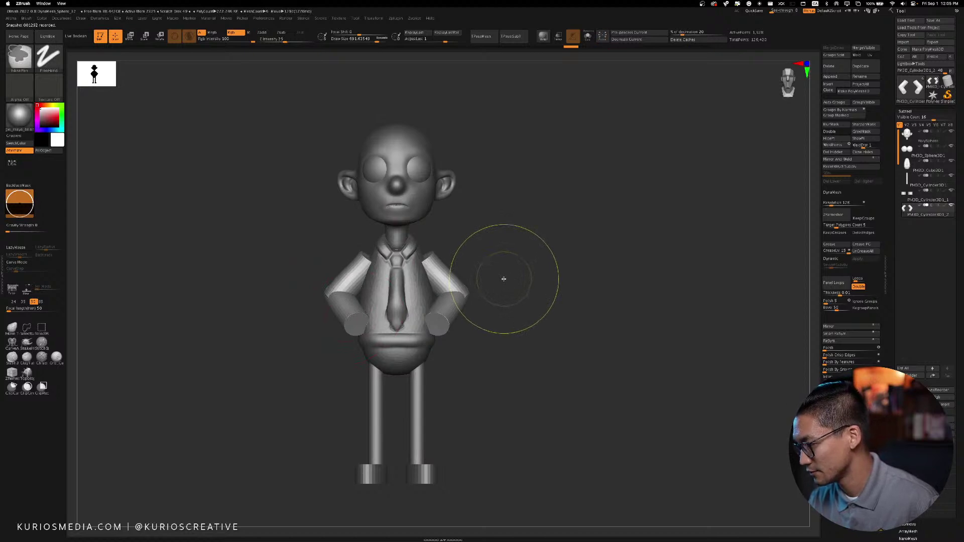
Reapply Mirror And Weld to the arms, pull their shoulder ends up toward the collar and shape the elbows
{"action": "left_click", "coordinate": [850, 160]}
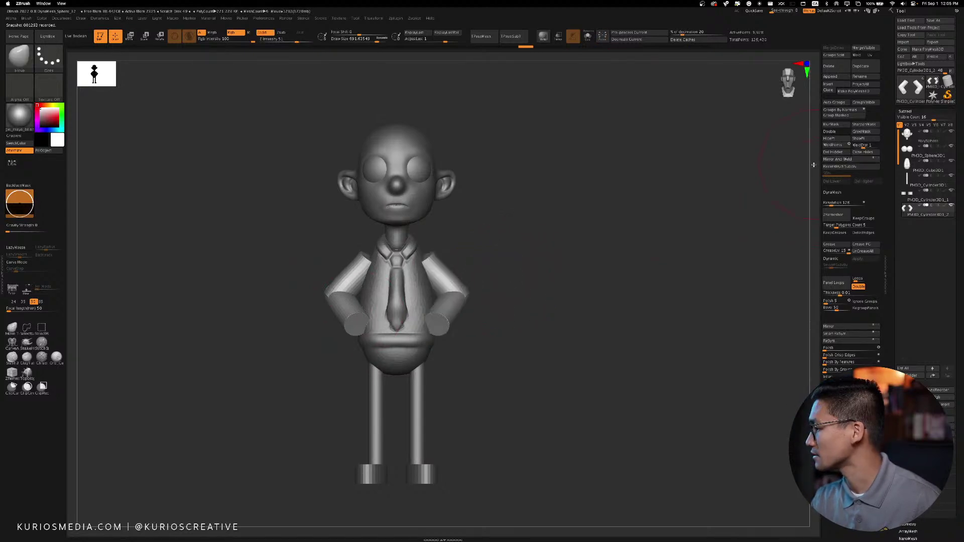
{"action": "left_click_drag", "start_coordinate": [430, 261], "coordinate": [422, 250]}
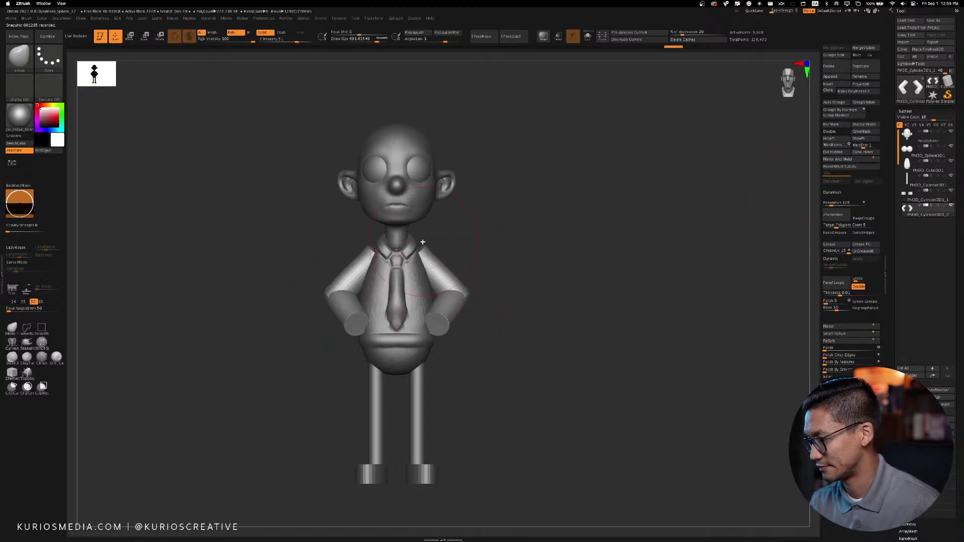
{"action": "right_click_drag", "start_coordinate": [452, 259], "coordinate": [425, 254]}
{"action": "left_click_drag", "start_coordinate": [422, 245], "coordinate": [442, 265], "text": "shift"}
{"action": "left_click_drag", "start_coordinate": [459, 302], "coordinate": [472, 295], "text": "shift"}
Try to clean up and fuse the arm meshes with ZRemesher
{"action": "mouse_move", "coordinate": [542, 287]}
{"action": "right_mouse_down"}
{"action": "mouse_move", "coordinate": [494, 282]}
{"action": "mouse_move", "coordinate": [629, 246]}
{"action": "right_mouse_up"}
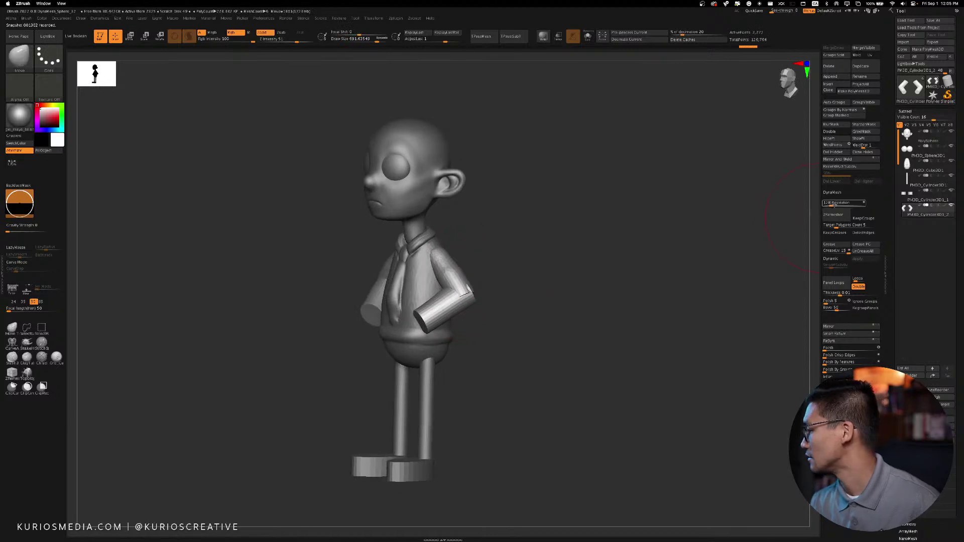
{"action": "left_click_drag", "start_coordinate": [839, 202], "coordinate": [837, 203]}
{"action": "left_click", "coordinate": [834, 215]}
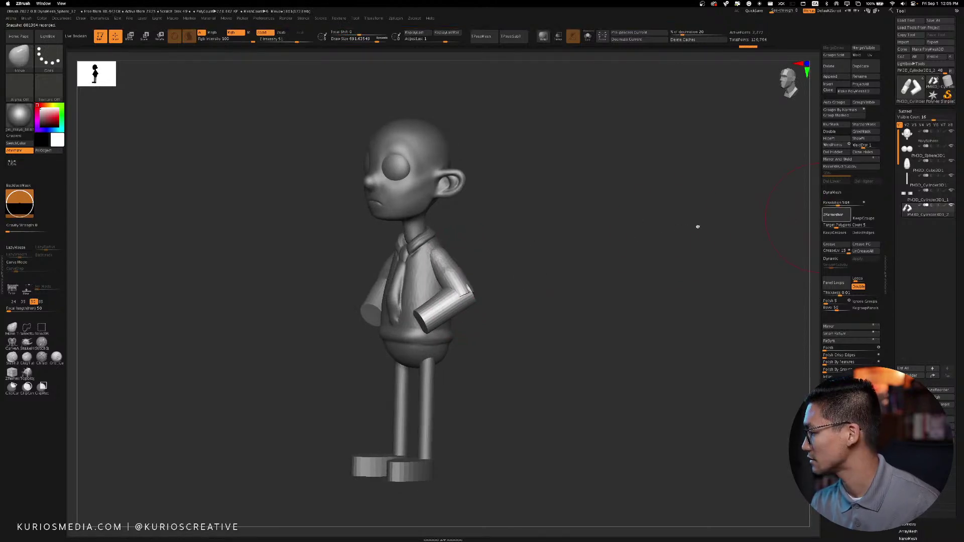
{"action": "right_click_drag", "start_coordinate": [517, 245], "coordinate": [521, 260], "text": "shift"}
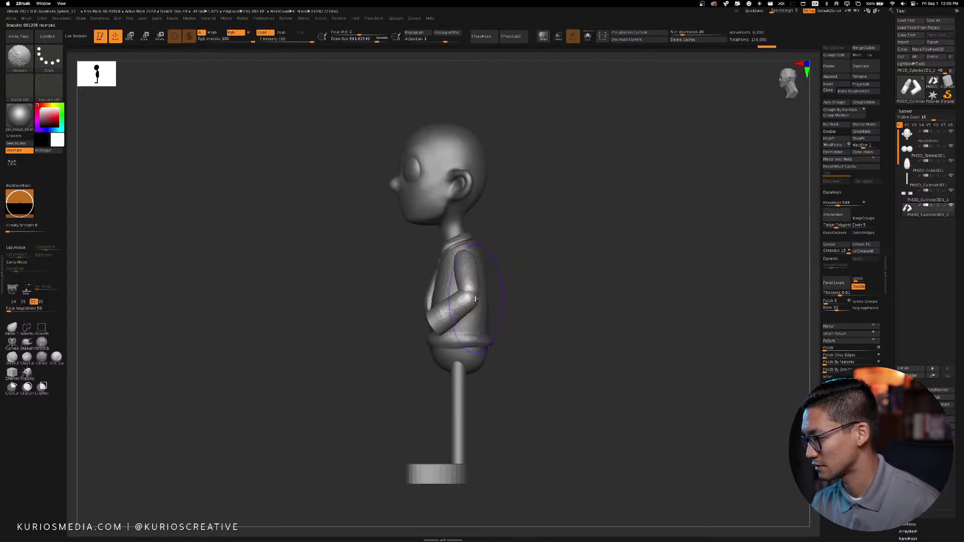
{"action": "left_click", "coordinate": [827, 215]}
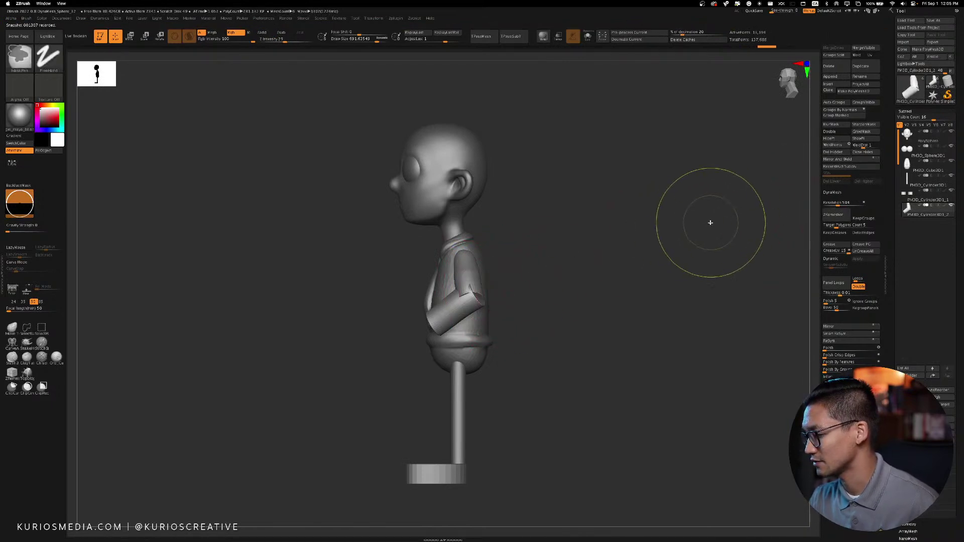
Adjust the DynaMesh resolution and convert the arms to a DynaMesh
{"action": "left_click", "coordinate": [843, 192]}
{"action": "left_click_drag", "start_coordinate": [833, 203], "coordinate": [836, 203]}
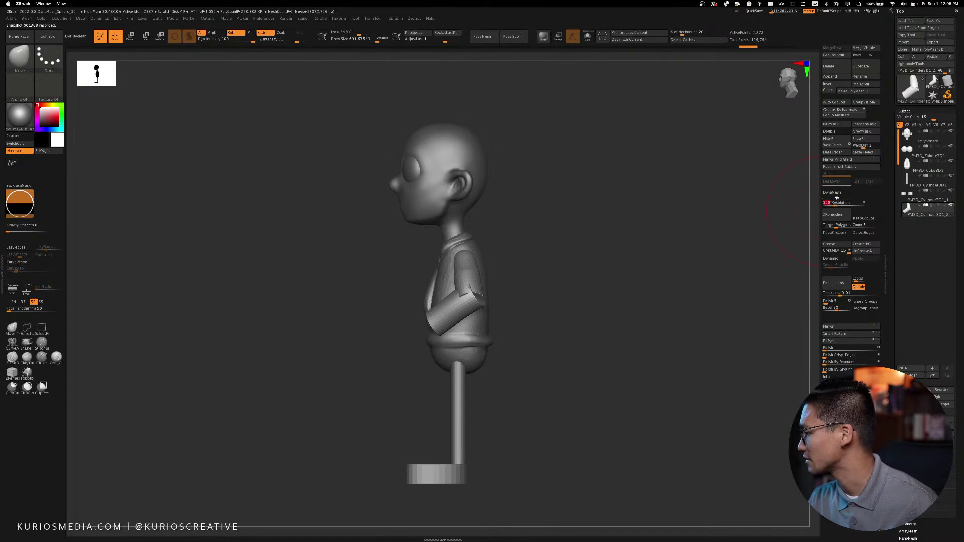
{"action": "left_click", "coordinate": [835, 197]}
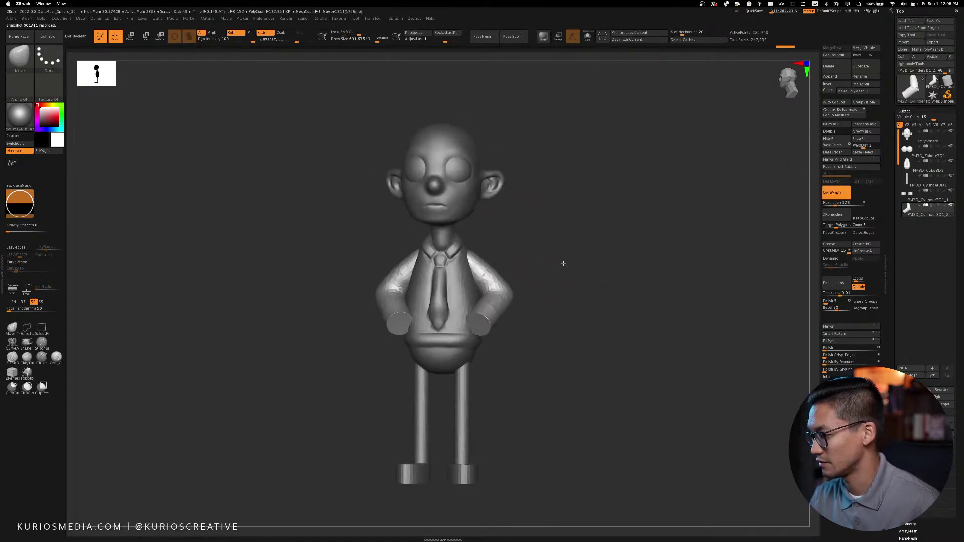
Reshape the wrist ends of both arms and check the arms from the front and back
{"action": "left_click_drag", "start_coordinate": [564, 264], "coordinate": [564, 291], "text": "shift"}
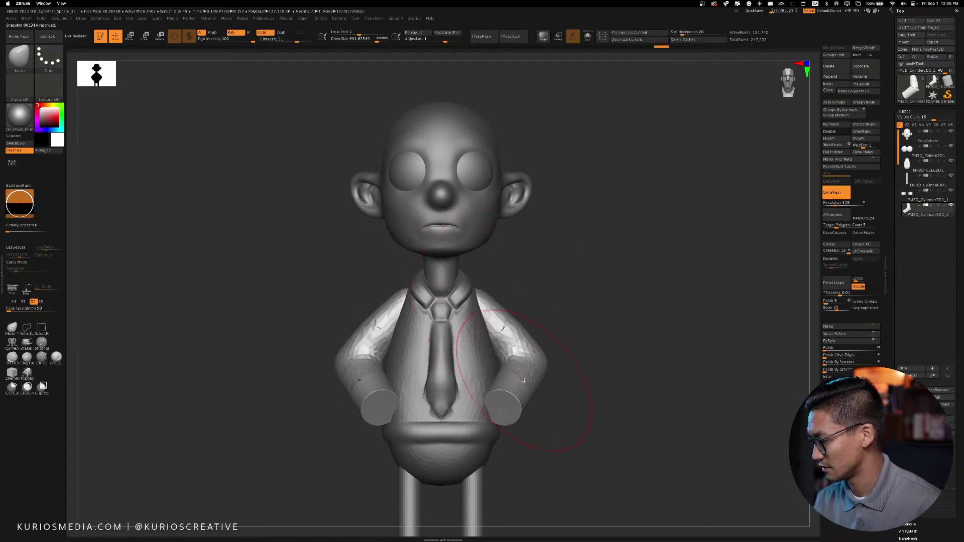
{"action": "left_click_drag", "start_coordinate": [510, 408], "coordinate": [512, 418], "text": "shift"}
{"action": "left_click_drag", "start_coordinate": [673, 397], "coordinate": [533, 385]}
{"action": "left_click_drag", "start_coordinate": [658, 354], "coordinate": [763, 340]}
{"action": "left_click_drag", "start_coordinate": [632, 333], "coordinate": [588, 348], "text": "shift"}
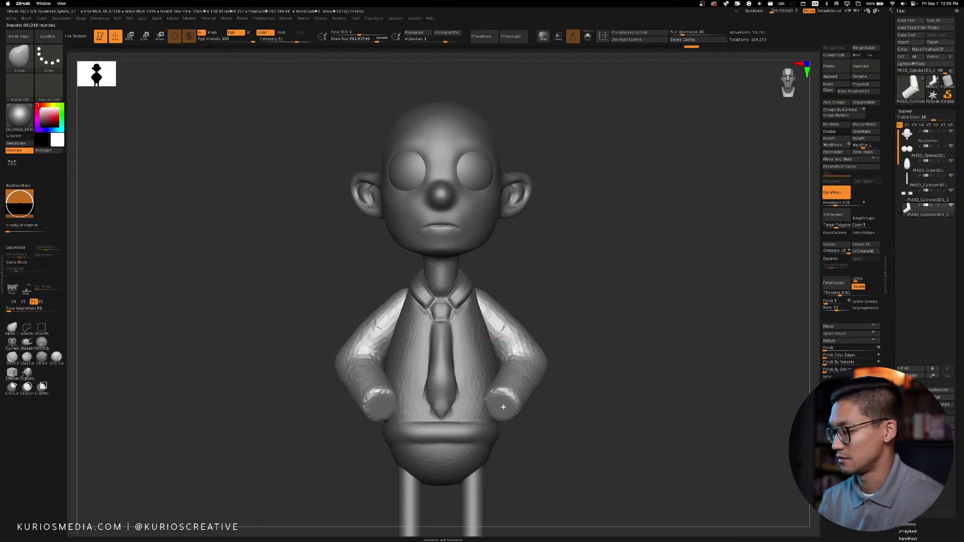
{"action": "left_click_drag", "start_coordinate": [504, 408], "coordinate": [490, 397], "text": "shift"}
{"action": "left_click_drag", "start_coordinate": [572, 274], "coordinate": [564, 259], "text": "alt"}
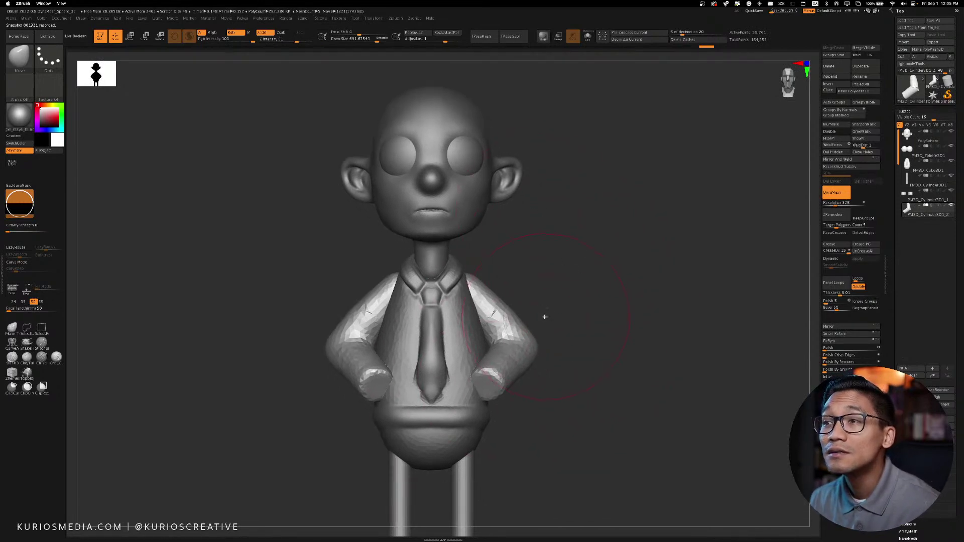
{"action": "left_click_drag", "start_coordinate": [542, 304], "coordinate": [583, 294]}
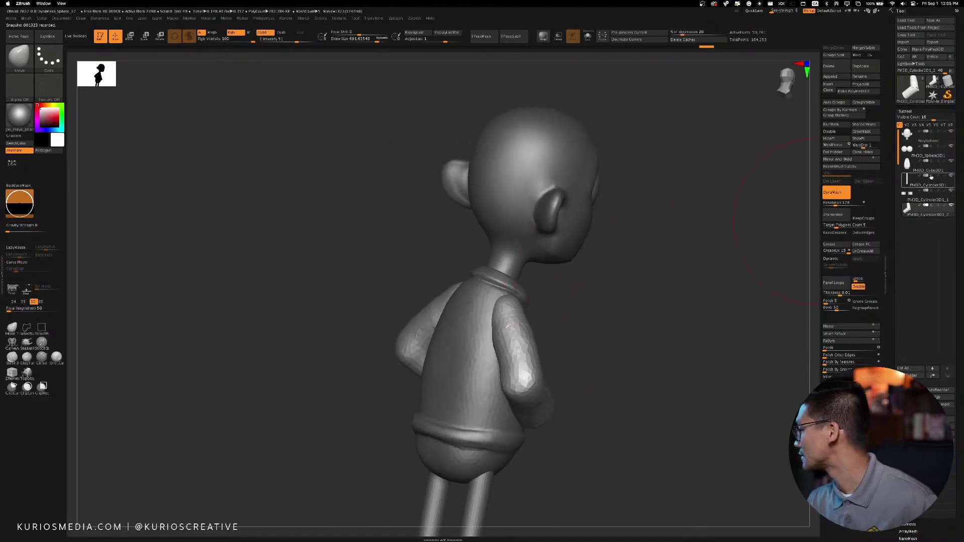
Select the torso subtool and reshape its upper back and shoulders around the collar with the Move brush
{"action": "left_click", "coordinate": [907, 171]}
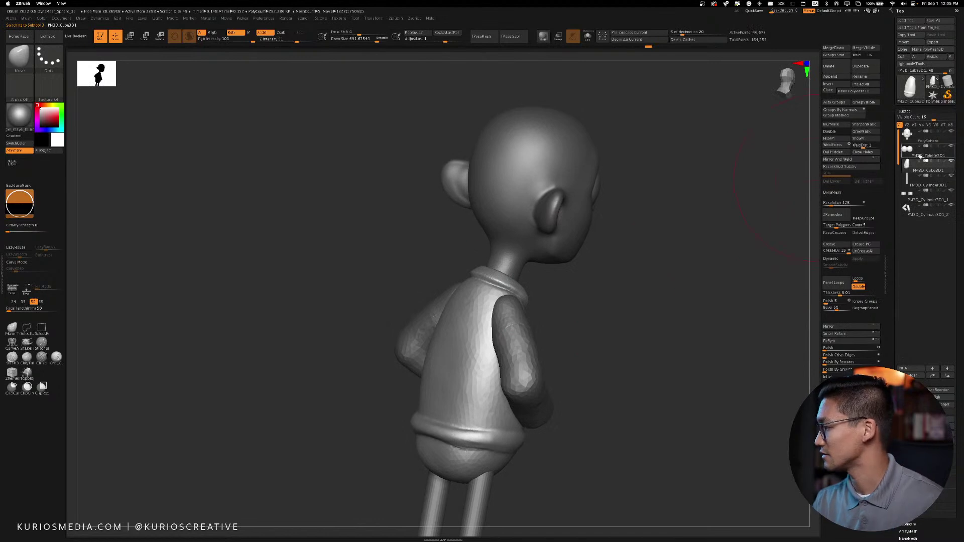
{"action": "key", "text": "space"}
{"action": "left_click_drag", "start_coordinate": [482, 305], "coordinate": [469, 306]}
{"action": "left_click_drag", "start_coordinate": [562, 285], "coordinate": [622, 317]}
{"action": "left_click_drag", "start_coordinate": [515, 338], "coordinate": [521, 350], "text": "ctrl"}
{"action": "left_click_drag", "start_coordinate": [633, 336], "coordinate": [575, 348]}
{"action": "left_click_drag", "start_coordinate": [497, 356], "coordinate": [533, 363], "text": "ctrl"}
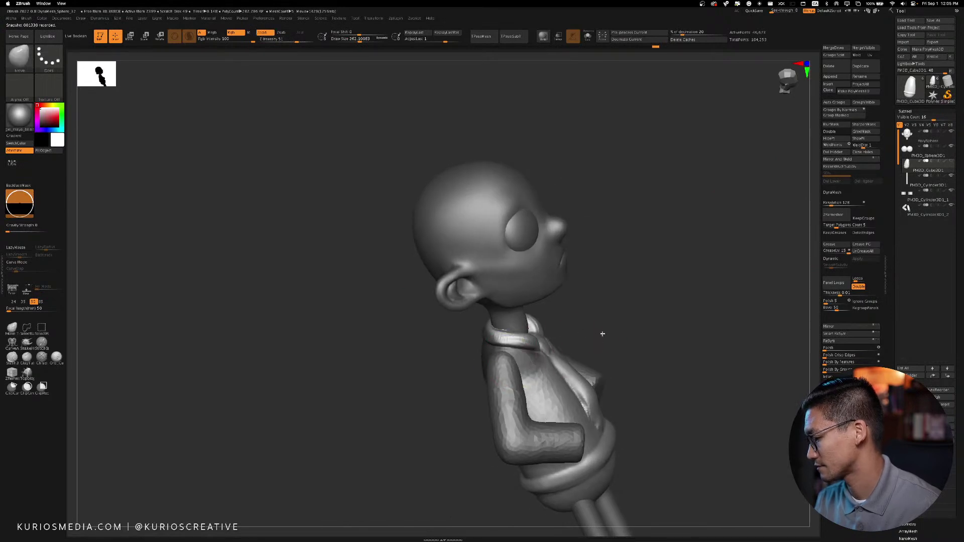
{"action": "left_click_drag", "start_coordinate": [598, 332], "coordinate": [620, 337]}
Mask the torso's shoulders and upper back around the shirt collar with a smaller mask brush
{"action": "key", "text": "space"}
{"action": "left_click_drag", "start_coordinate": [525, 354], "coordinate": [517, 354]}
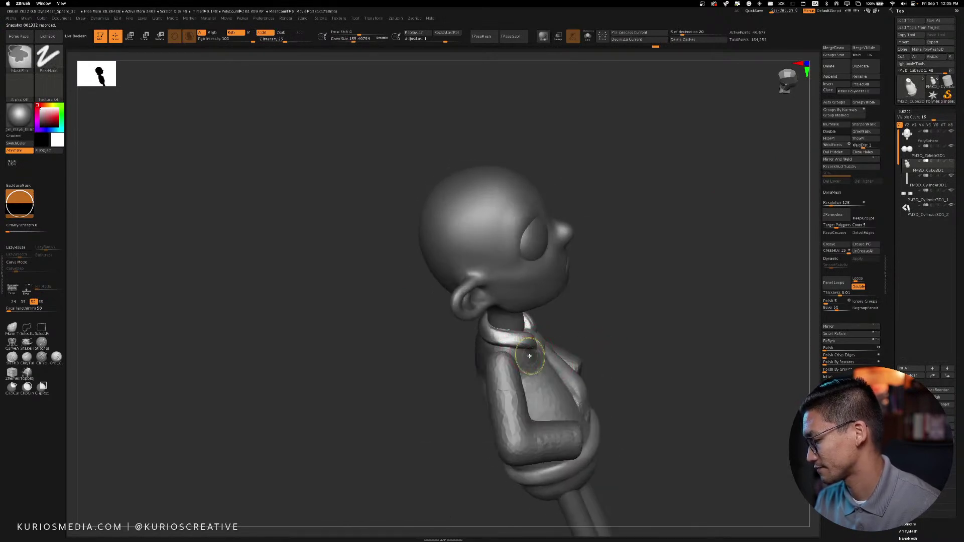
{"action": "left_click_drag", "start_coordinate": [598, 329], "coordinate": [517, 338]}
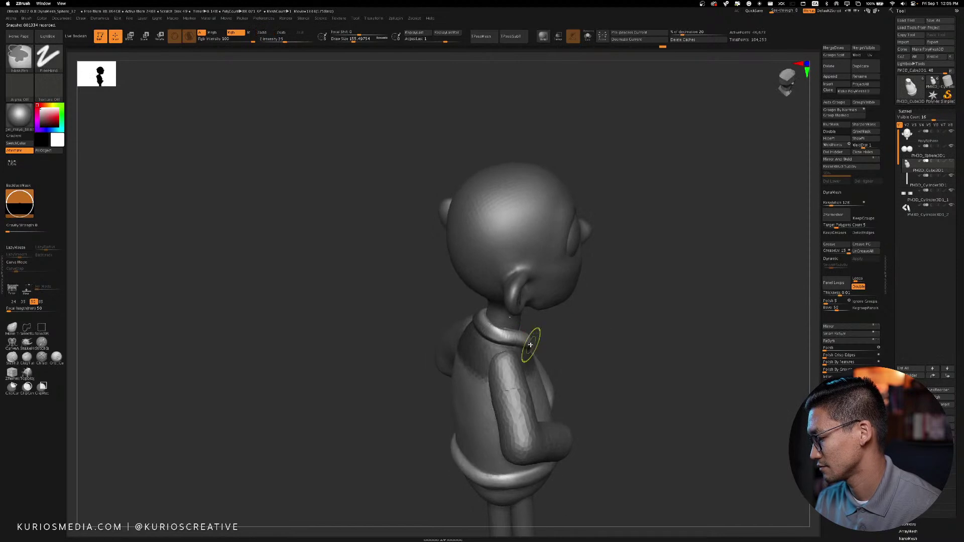
{"action": "mouse_move", "coordinate": [585, 318]}
{"action": "left_mouse_down"}
{"action": "mouse_move", "coordinate": [596, 326]}
{"action": "mouse_move", "coordinate": [588, 331]}
{"action": "left_mouse_up"}
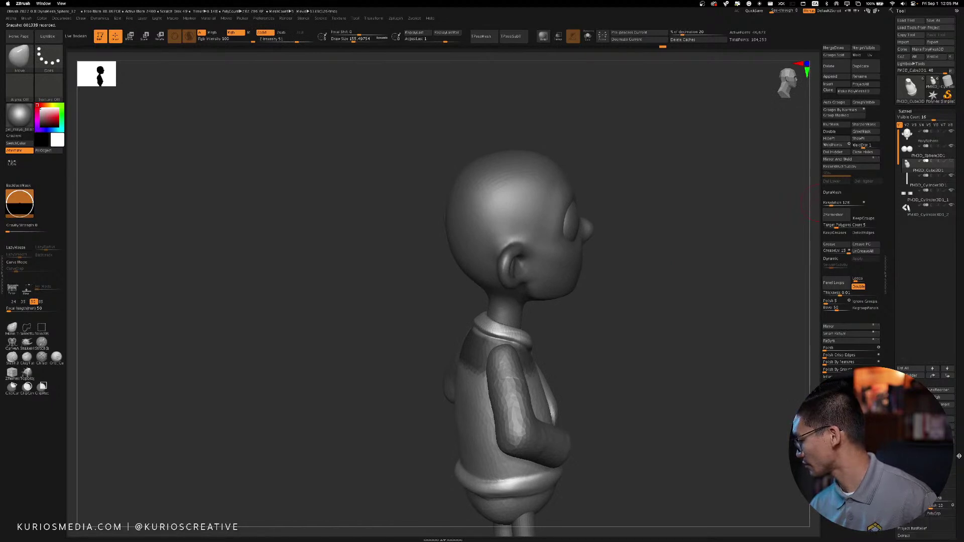
Extract the masked shoulder area as a new subtool and make the torso visible again
{"action": "scroll", "coordinate": [954, 452], "scroll_direction": "down", "scroll_amount": 5}
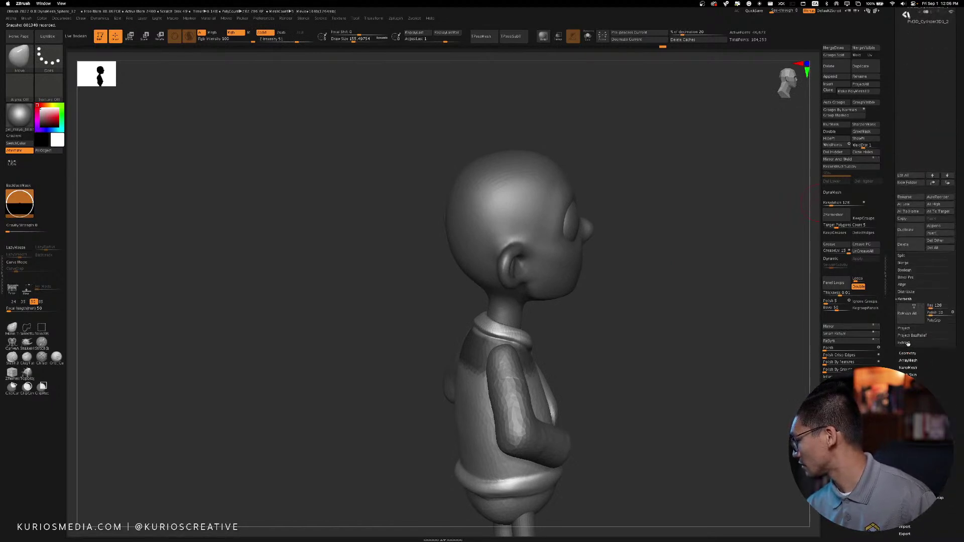
{"action": "left_click", "coordinate": [906, 344]}
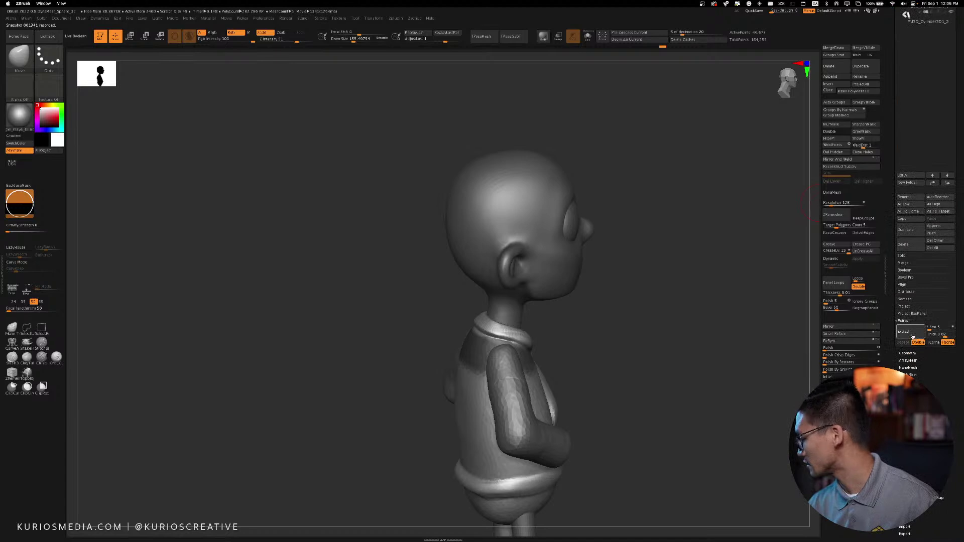
{"action": "left_click", "coordinate": [912, 336]}
{"action": "left_click", "coordinate": [903, 342]}
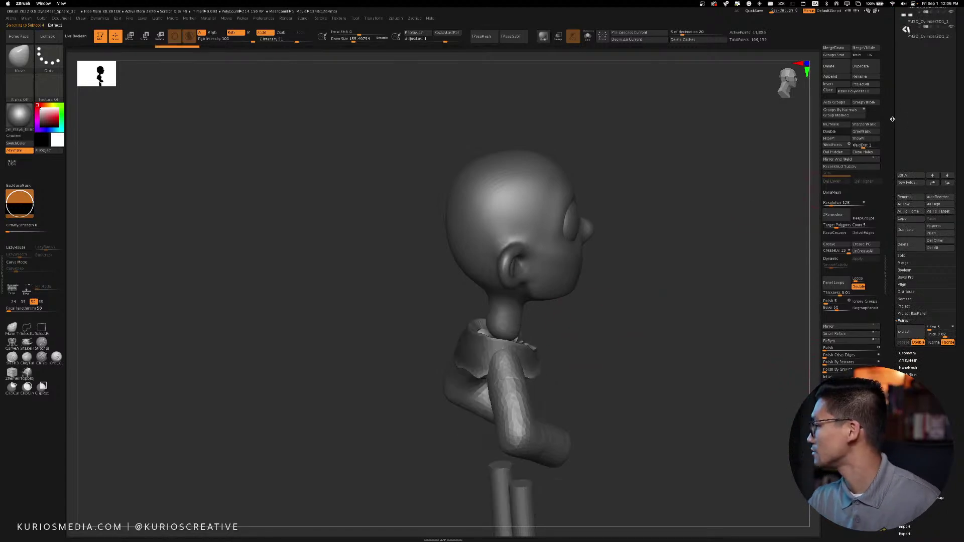
{"action": "scroll", "coordinate": [929, 200], "scroll_direction": "up", "scroll_amount": 5}
{"action": "left_click", "coordinate": [951, 171]}
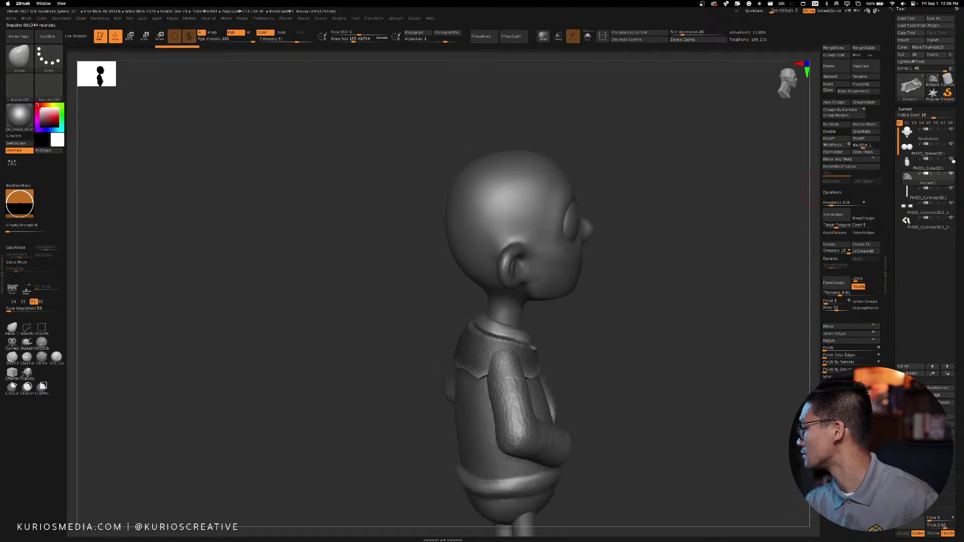
Clear the extracted piece's mask, lift it off the shoulders with the Move brush and smooth its surface
{"action": "left_click_drag", "start_coordinate": [681, 283], "coordinate": [617, 345]}
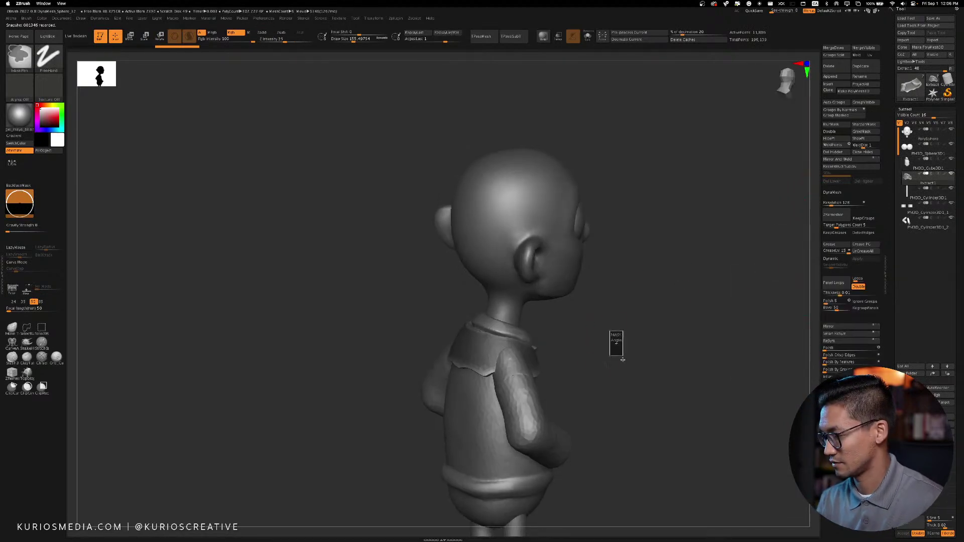
{"action": "key", "text": "w"}
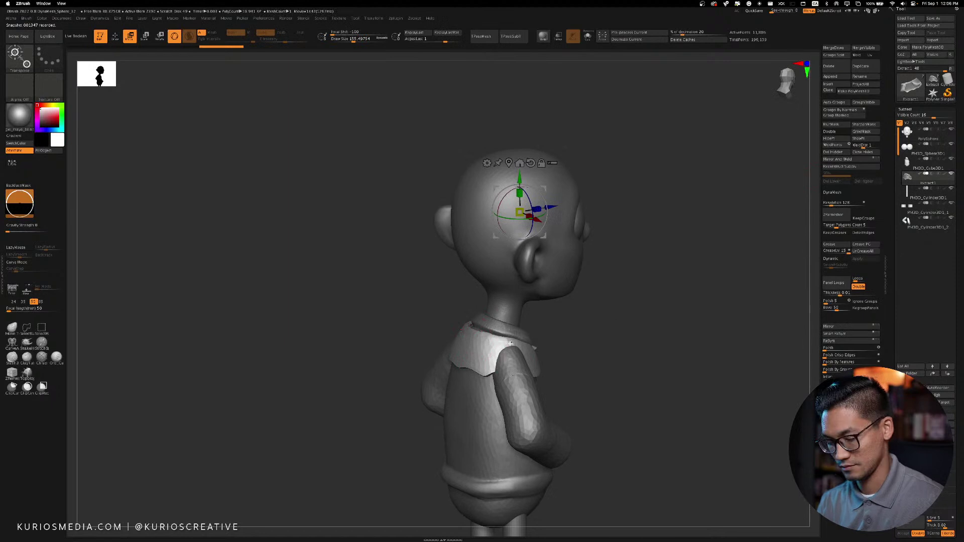
{"action": "key", "text": "q"}
{"action": "key", "text": "space"}
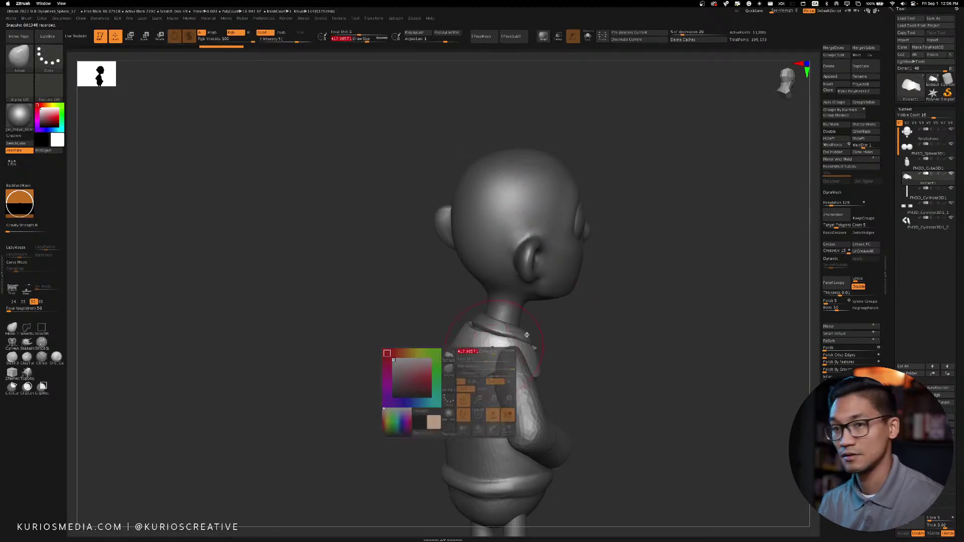
{"action": "mouse_move", "coordinate": [573, 331]}
{"action": "left_mouse_down"}
{"action": "mouse_move", "coordinate": [600, 307]}
{"action": "mouse_move", "coordinate": [548, 302]}
{"action": "mouse_move", "coordinate": [574, 322]}
{"action": "mouse_move", "coordinate": [559, 300]}
{"action": "mouse_move", "coordinate": [646, 316]}
{"action": "mouse_move", "coordinate": [522, 309]}
{"action": "mouse_move", "coordinate": [567, 311]}
{"action": "left_mouse_up"}
{"action": "mouse_move", "coordinate": [497, 332]}
{"action": "left_mouse_down"}
{"action": "mouse_move", "coordinate": [503, 323]}
{"action": "mouse_move", "coordinate": [483, 324]}
{"action": "left_mouse_up"}
{"action": "mouse_move", "coordinate": [564, 306]}
{"action": "left_mouse_down"}
{"action": "mouse_move", "coordinate": [596, 297]}
{"action": "mouse_move", "coordinate": [599, 324]}
{"action": "left_mouse_up"}
{"action": "key", "text": "space"}
{"action": "left_click_drag", "start_coordinate": [497, 314], "coordinate": [472, 318]}
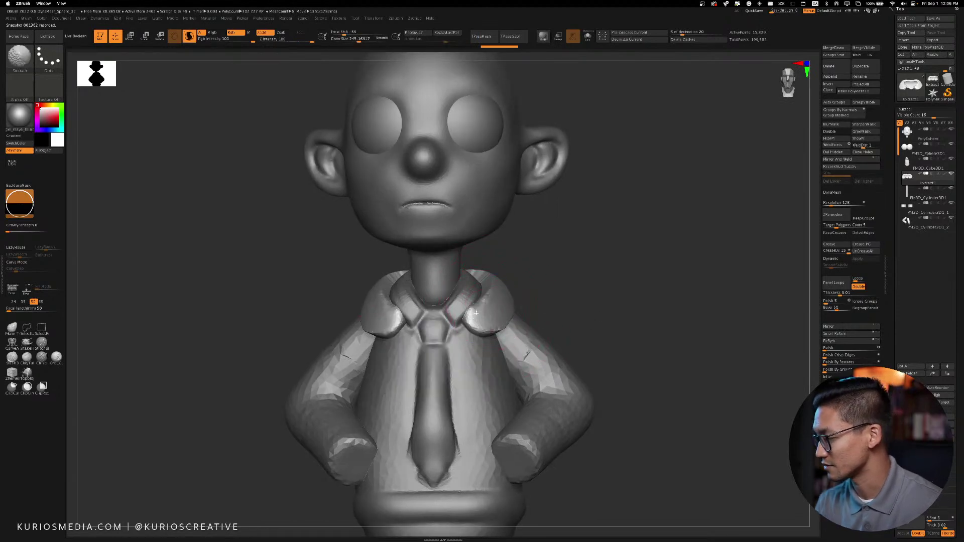
Smooth the front flaps of the extracted piece and fit them closely around the shirt collar
{"action": "mouse_move", "coordinate": [602, 281]}
{"action": "left_mouse_down"}
{"action": "mouse_move", "coordinate": [542, 276]}
{"action": "mouse_move", "coordinate": [532, 261]}
{"action": "left_mouse_up"}
{"action": "left_click_drag", "start_coordinate": [644, 251], "coordinate": [603, 266]}
{"action": "left_click_drag", "start_coordinate": [577, 296], "coordinate": [613, 300], "text": "shift"}
{"action": "mouse_move", "coordinate": [673, 282]}
{"action": "left_mouse_down"}
{"action": "mouse_move", "coordinate": [710, 260]}
{"action": "mouse_move", "coordinate": [706, 284]}
{"action": "mouse_move", "coordinate": [733, 296]}
{"action": "left_mouse_up"}
{"action": "key", "text": "space"}
{"action": "left_click_drag", "start_coordinate": [599, 296], "coordinate": [604, 295]}
{"action": "left_click_drag", "start_coordinate": [639, 282], "coordinate": [678, 248]}
{"action": "left_click_drag", "start_coordinate": [599, 307], "coordinate": [571, 279]}
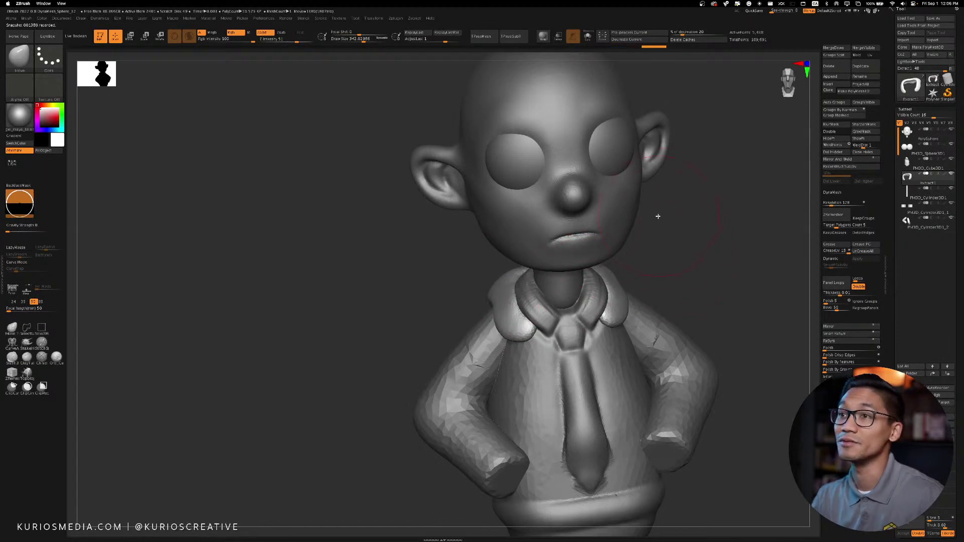
Pull the front ends of the extracted piece into tapered tips along the shirt collar
{"action": "left_click_drag", "start_coordinate": [678, 289], "coordinate": [623, 268], "text": "alt"}
{"action": "mouse_move", "coordinate": [615, 273]}
{"action": "left_mouse_down"}
{"action": "mouse_move", "coordinate": [658, 261]}
{"action": "mouse_move", "coordinate": [619, 266]}
{"action": "left_mouse_up"}
{"action": "key", "text": "space"}
{"action": "mouse_move", "coordinate": [429, 311]}
{"action": "left_mouse_down"}
{"action": "mouse_move", "coordinate": [434, 298]}
{"action": "mouse_move", "coordinate": [422, 298]}
{"action": "left_mouse_up"}
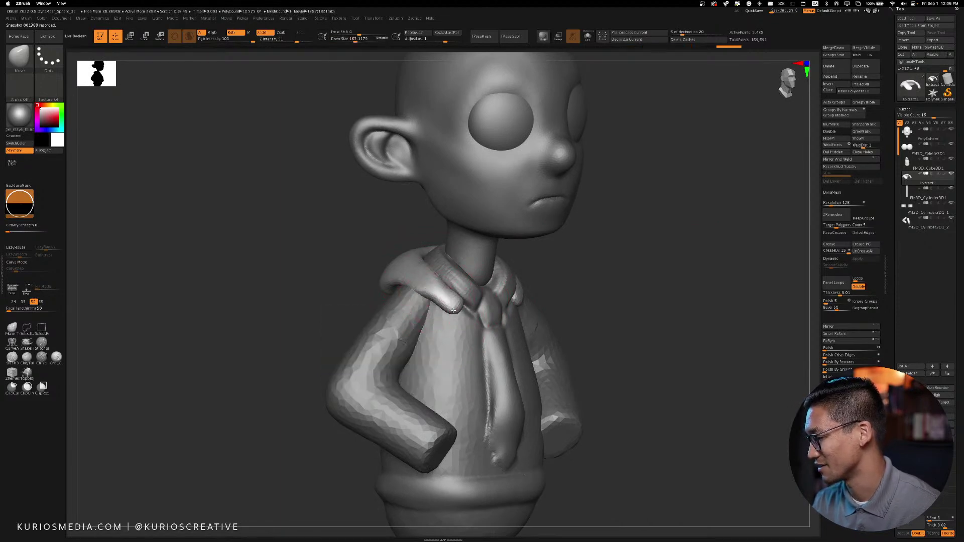
{"action": "mouse_move", "coordinate": [661, 279]}
{"action": "left_mouse_down"}
{"action": "mouse_move", "coordinate": [622, 274]}
{"action": "mouse_move", "coordinate": [526, 311]}
{"action": "mouse_move", "coordinate": [531, 298]}
{"action": "left_mouse_up"}
{"action": "key", "text": "space"}
Shape the sides and back of the extracted piece around the neck like a lowered hood
{"action": "left_click_drag", "start_coordinate": [607, 249], "coordinate": [717, 226]}
{"action": "left_click_drag", "start_coordinate": [533, 277], "coordinate": [568, 268]}
{"action": "mouse_move", "coordinate": [438, 262]}
{"action": "left_mouse_down"}
{"action": "mouse_move", "coordinate": [430, 258]}
{"action": "mouse_move", "coordinate": [435, 271]}
{"action": "mouse_move", "coordinate": [449, 248]}
{"action": "left_mouse_up"}
{"action": "mouse_move", "coordinate": [594, 239]}
{"action": "left_mouse_down"}
{"action": "mouse_move", "coordinate": [501, 276]}
{"action": "mouse_move", "coordinate": [547, 275]}
{"action": "mouse_move", "coordinate": [514, 320]}
{"action": "left_mouse_up"}
{"action": "left_click_drag", "start_coordinate": [411, 274], "coordinate": [419, 256]}
{"action": "left_click_drag", "start_coordinate": [517, 274], "coordinate": [442, 284]}
{"action": "mouse_move", "coordinate": [418, 253]}
{"action": "left_mouse_down"}
{"action": "mouse_move", "coordinate": [540, 262]}
{"action": "mouse_move", "coordinate": [527, 267]}
{"action": "mouse_move", "coordinate": [574, 256]}
{"action": "mouse_move", "coordinate": [561, 236]}
{"action": "left_mouse_up"}
Adjust the brush size and refine the hood's front tips and its edge over the shoulders
{"action": "key", "text": "space"}
{"action": "mouse_move", "coordinate": [484, 267]}
{"action": "left_mouse_down"}
{"action": "mouse_move", "coordinate": [437, 251]}
{"action": "mouse_move", "coordinate": [510, 306]}
{"action": "left_mouse_up"}
{"action": "key", "text": "space"}
{"action": "key", "text": "space"}
{"action": "key", "text": "space"}
{"action": "left_click_drag", "start_coordinate": [588, 282], "coordinate": [626, 276]}
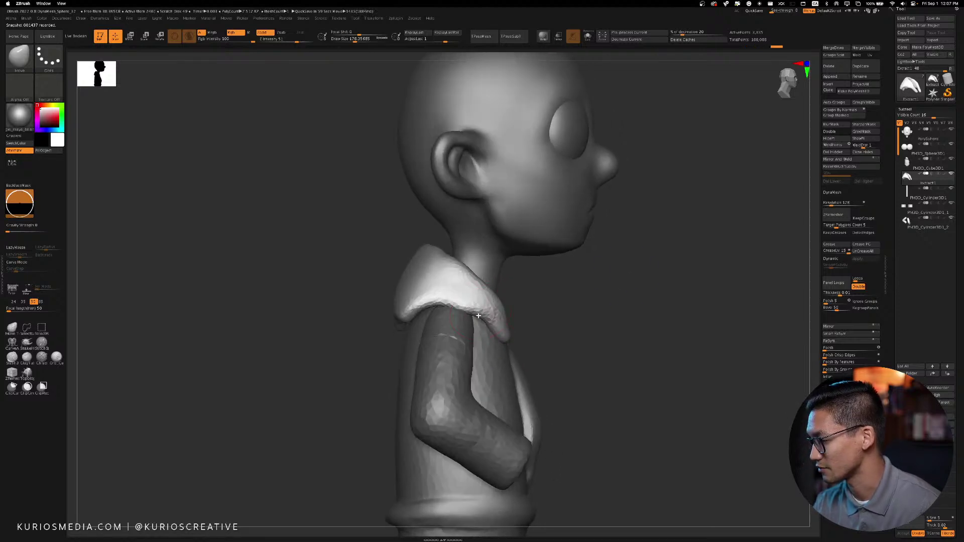
{"action": "mouse_move", "coordinate": [522, 266]}
{"action": "left_mouse_down"}
{"action": "mouse_move", "coordinate": [561, 282]}
{"action": "mouse_move", "coordinate": [544, 274]}
{"action": "mouse_move", "coordinate": [658, 274]}
{"action": "mouse_move", "coordinate": [667, 339]}
{"action": "mouse_move", "coordinate": [659, 299]}
{"action": "left_mouse_up"}
Pull the hood's lower edge down over the upper back and round its profile above the arms
{"action": "key", "text": "s"}
{"action": "left_click_drag", "start_coordinate": [406, 313], "coordinate": [418, 312]}
{"action": "mouse_move", "coordinate": [400, 277]}
{"action": "left_mouse_down"}
{"action": "mouse_move", "coordinate": [417, 287]}
{"action": "mouse_move", "coordinate": [452, 284]}
{"action": "mouse_move", "coordinate": [446, 266]}
{"action": "left_mouse_up"}
{"action": "mouse_move", "coordinate": [582, 272]}
{"action": "left_mouse_down"}
{"action": "mouse_move", "coordinate": [585, 258]}
{"action": "mouse_move", "coordinate": [570, 260]}
{"action": "mouse_move", "coordinate": [578, 301]}
{"action": "left_mouse_up"}
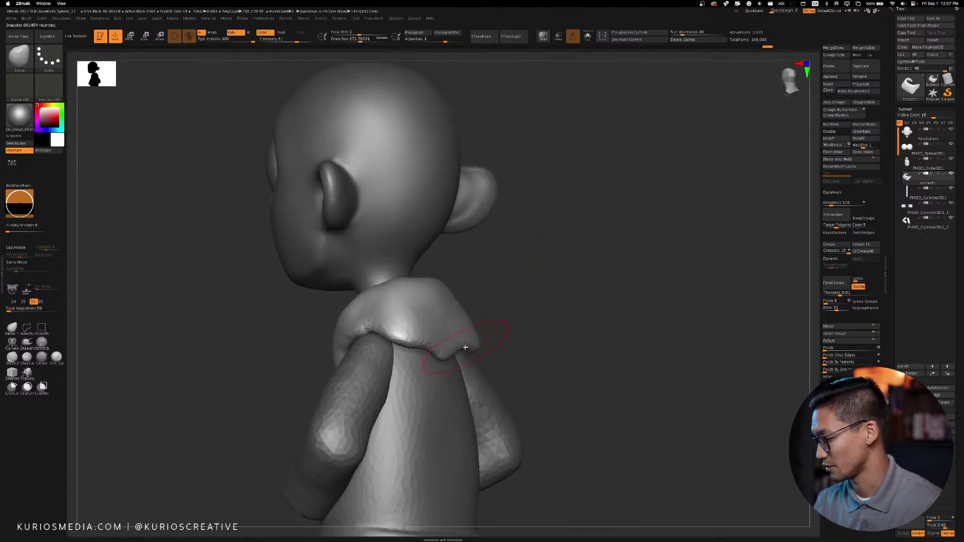
{"action": "key", "text": "space"}
{"action": "left_click_drag", "start_coordinate": [464, 345], "coordinate": [429, 348]}
{"action": "left_click_drag", "start_coordinate": [511, 321], "coordinate": [585, 319]}
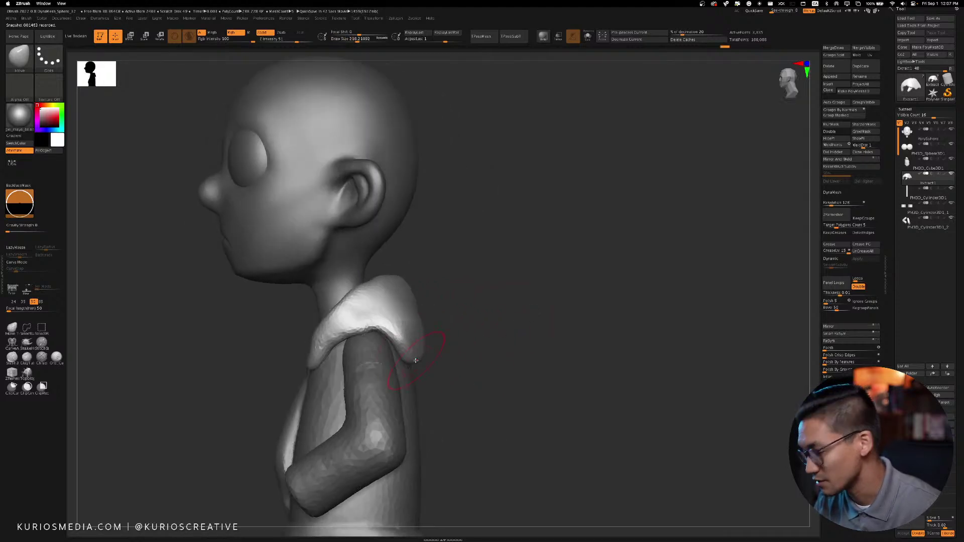
{"action": "mouse_move", "coordinate": [536, 329]}
{"action": "left_mouse_down"}
{"action": "mouse_move", "coordinate": [462, 339]}
{"action": "mouse_move", "coordinate": [536, 310]}
{"action": "left_mouse_up"}
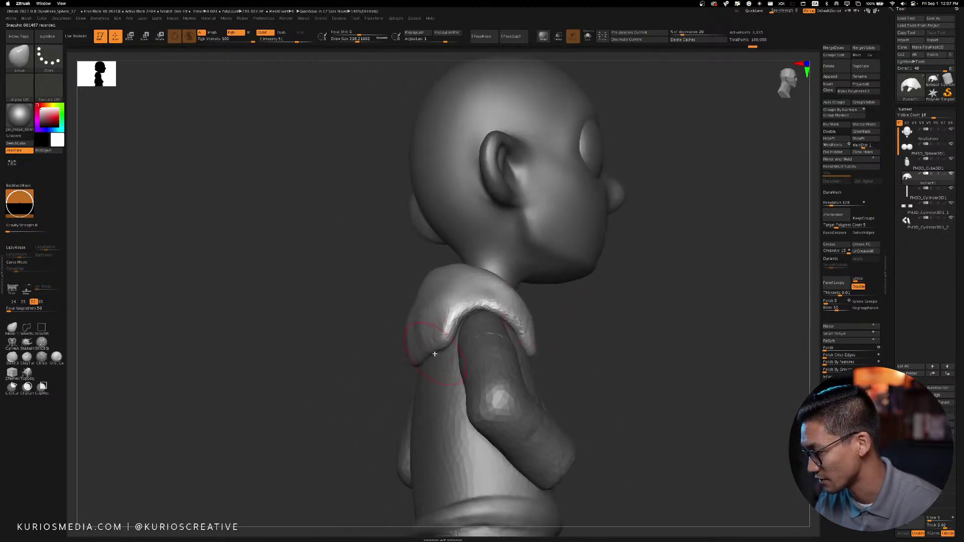
Pull the hood's lower back edge down to a central point and smooth the back surface
{"action": "mouse_move", "coordinate": [485, 330]}
{"action": "left_mouse_down"}
{"action": "mouse_move", "coordinate": [607, 316]}
{"action": "mouse_move", "coordinate": [641, 299]}
{"action": "left_mouse_up"}
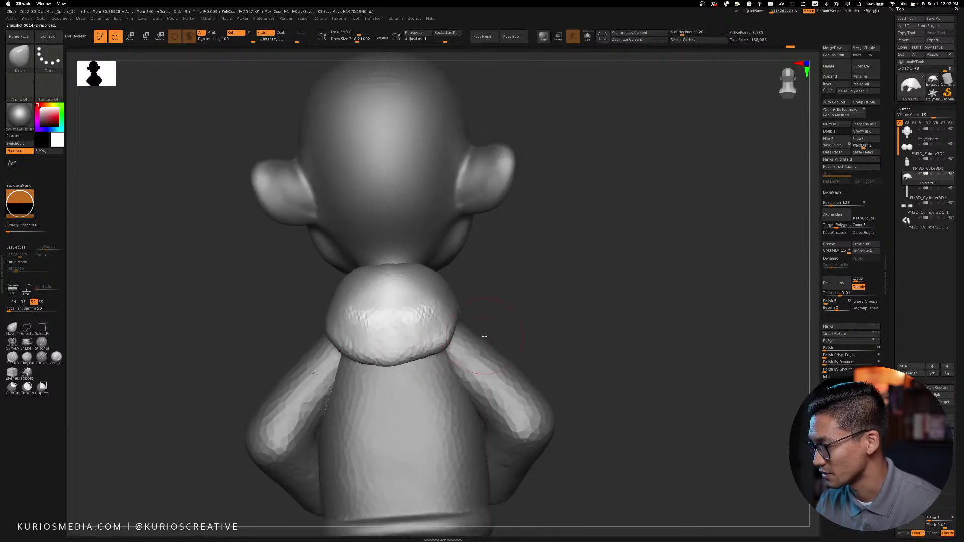
{"action": "left_click_drag", "start_coordinate": [436, 347], "coordinate": [538, 351]}
{"action": "left_click_drag", "start_coordinate": [401, 361], "coordinate": [430, 310]}
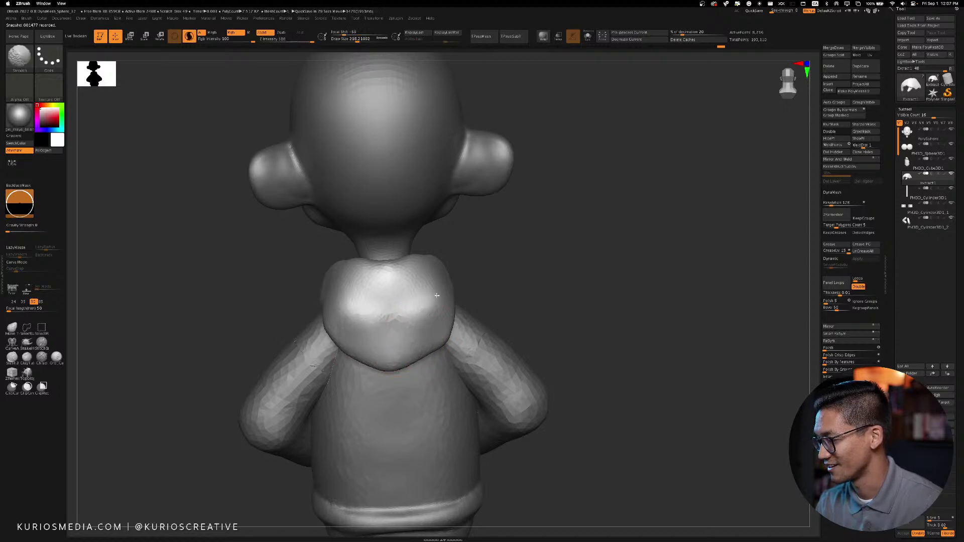
{"action": "mouse_move", "coordinate": [482, 281]}
{"action": "left_mouse_down"}
{"action": "mouse_move", "coordinate": [574, 269]}
{"action": "mouse_move", "coordinate": [533, 270]}
{"action": "left_mouse_up"}
Build up broad cloth folds across the hood's side and back with the ClayBuildup brush
{"action": "key", "text": "b"}
{"action": "key", "text": "c"}
{"action": "key", "text": "b"}
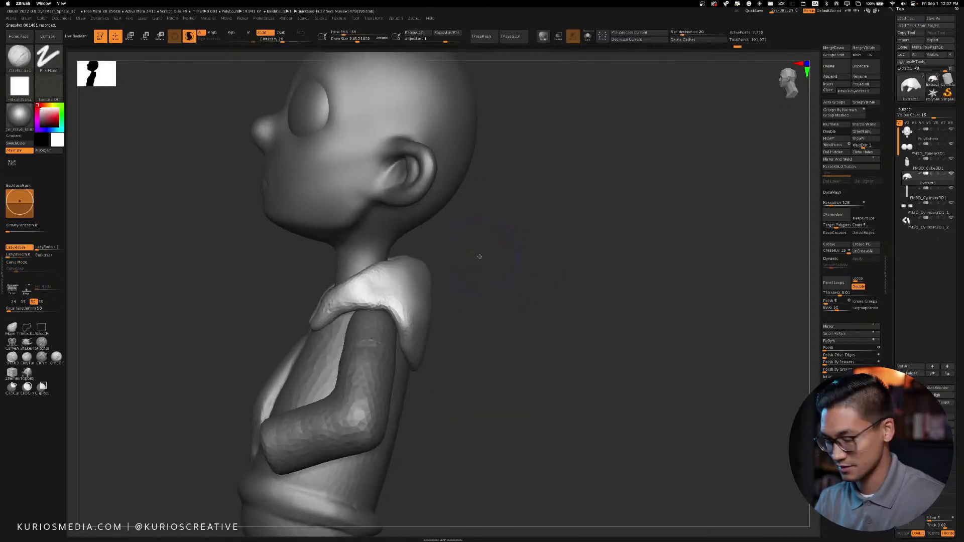
{"action": "left_click_drag", "start_coordinate": [480, 256], "coordinate": [438, 302]}
{"action": "left_click_drag", "start_coordinate": [345, 293], "coordinate": [394, 352]}
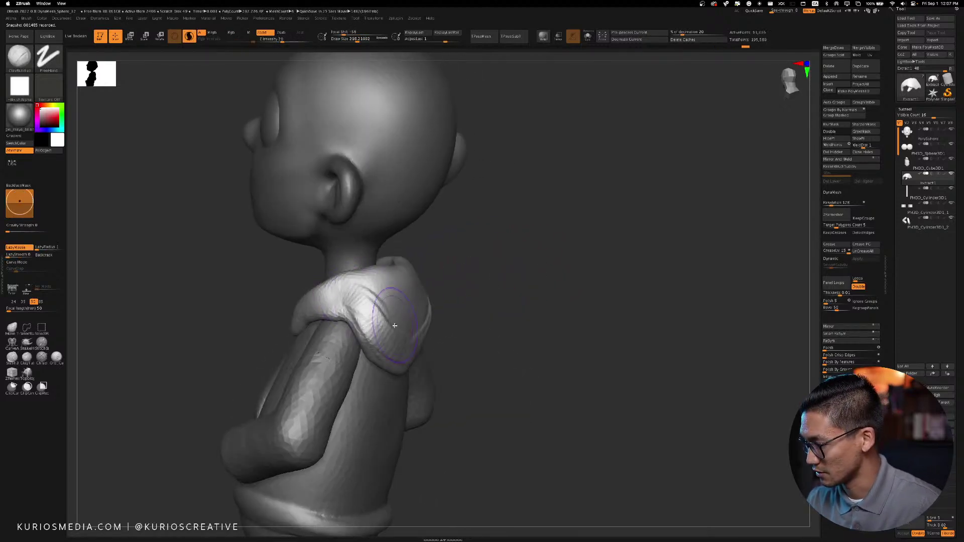
{"action": "mouse_move", "coordinate": [456, 304]}
{"action": "left_mouse_down"}
{"action": "mouse_move", "coordinate": [399, 302]}
{"action": "mouse_move", "coordinate": [468, 332]}
{"action": "left_mouse_up"}
{"action": "left_click_drag", "start_coordinate": [403, 319], "coordinate": [468, 313]}
{"action": "mouse_move", "coordinate": [405, 297]}
{"action": "left_mouse_down"}
{"action": "mouse_move", "coordinate": [546, 273]}
{"action": "mouse_move", "coordinate": [512, 295]}
{"action": "mouse_move", "coordinate": [486, 282]}
{"action": "mouse_move", "coordinate": [359, 309]}
{"action": "mouse_move", "coordinate": [346, 323]}
{"action": "left_mouse_up"}
{"action": "left_click_drag", "start_coordinate": [471, 270], "coordinate": [525, 262]}
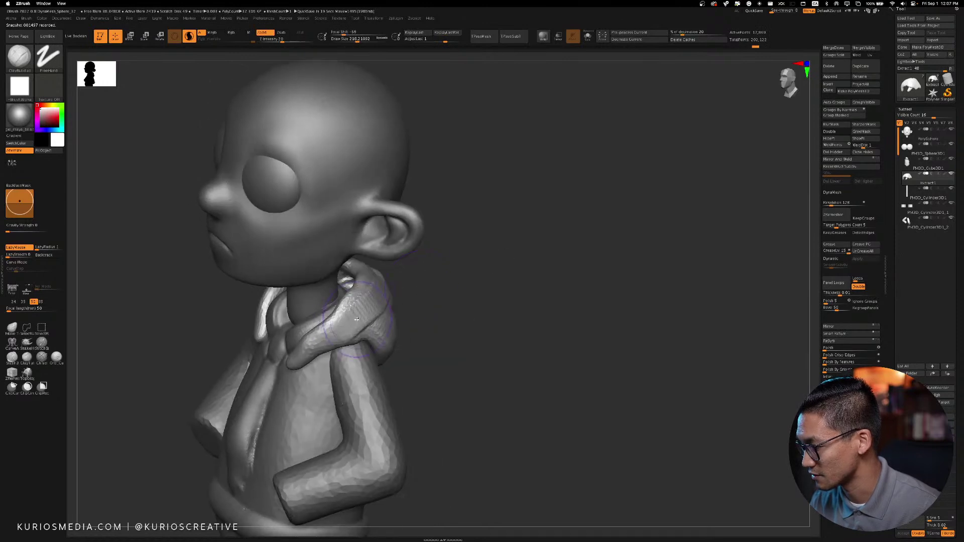
Reduce the brush size and add finer wrapped folds from the hood's front around to its back
{"action": "key", "text": "space"}
{"action": "left_click", "coordinate": [344, 325]}
{"action": "left_click_drag", "start_coordinate": [341, 326], "coordinate": [337, 326]}
{"action": "mouse_move", "coordinate": [317, 337]}
{"action": "left_mouse_down"}
{"action": "mouse_move", "coordinate": [354, 326]}
{"action": "mouse_move", "coordinate": [358, 308]}
{"action": "left_mouse_up"}
{"action": "left_click_drag", "start_coordinate": [497, 261], "coordinate": [426, 266]}
{"action": "left_click_drag", "start_coordinate": [437, 266], "coordinate": [395, 285]}
{"action": "left_click_drag", "start_coordinate": [508, 226], "coordinate": [512, 243]}
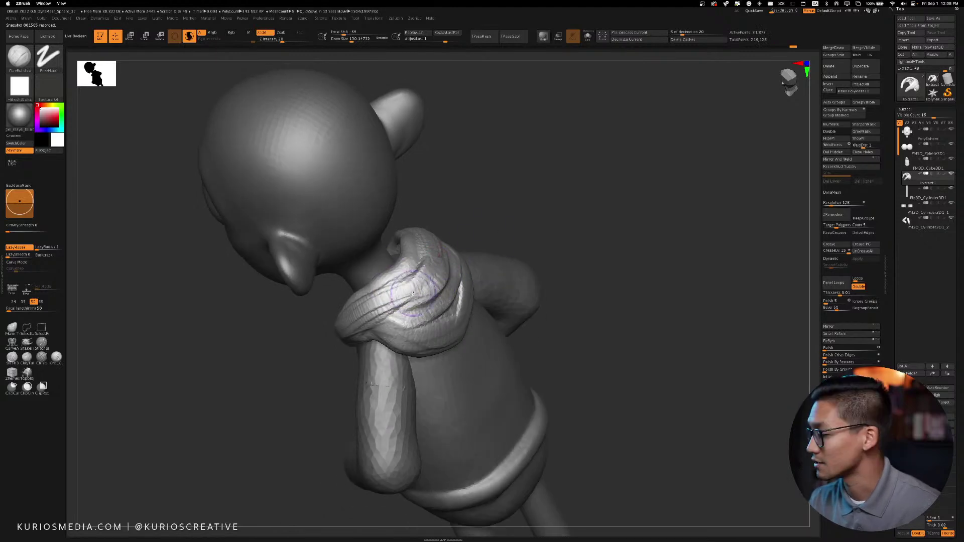
{"action": "left_click_drag", "start_coordinate": [419, 273], "coordinate": [416, 243]}
{"action": "mouse_move", "coordinate": [417, 266]}
{"action": "left_mouse_down"}
{"action": "mouse_move", "coordinate": [416, 238]}
{"action": "mouse_move", "coordinate": [417, 293]}
{"action": "left_mouse_up"}
{"action": "left_click_drag", "start_coordinate": [487, 230], "coordinate": [532, 201]}
{"action": "left_click_drag", "start_coordinate": [364, 300], "coordinate": [464, 272]}
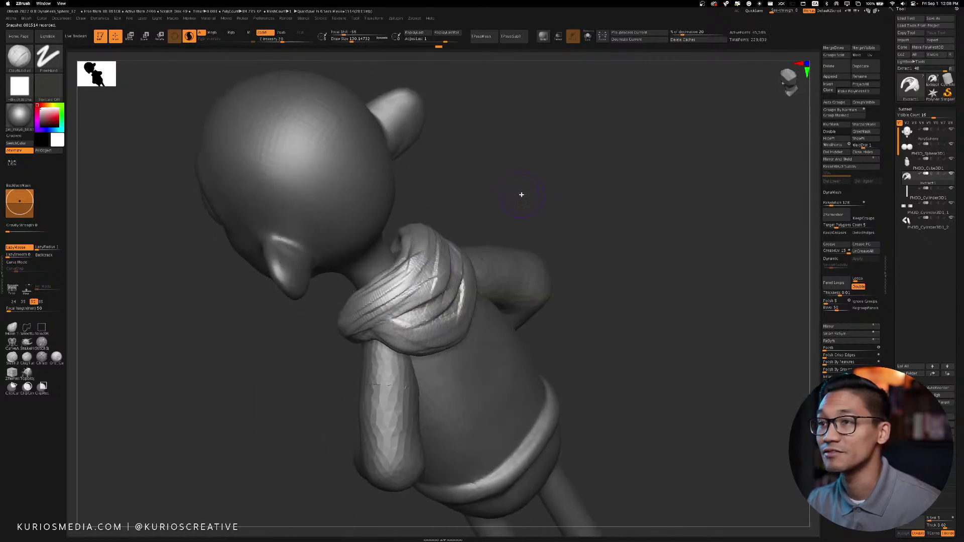
Layer more fold strokes over the hood's back and upper rim
{"action": "left_click_drag", "start_coordinate": [521, 194], "coordinate": [495, 227]}
{"action": "mouse_move", "coordinate": [437, 251]}
{"action": "left_mouse_down"}
{"action": "mouse_move", "coordinate": [418, 294]}
{"action": "mouse_move", "coordinate": [397, 300]}
{"action": "left_mouse_up"}
{"action": "left_click_drag", "start_coordinate": [424, 230], "coordinate": [399, 260]}
{"action": "mouse_move", "coordinate": [458, 199]}
{"action": "left_mouse_down"}
{"action": "mouse_move", "coordinate": [486, 195]}
{"action": "mouse_move", "coordinate": [520, 160]}
{"action": "left_mouse_up"}
{"action": "left_click_drag", "start_coordinate": [433, 245], "coordinate": [395, 289], "text": "shift"}
{"action": "mouse_move", "coordinate": [538, 265]}
{"action": "left_mouse_down"}
{"action": "mouse_move", "coordinate": [503, 256]}
{"action": "mouse_move", "coordinate": [428, 302]}
{"action": "left_mouse_up"}
{"action": "mouse_move", "coordinate": [544, 321]}
{"action": "left_mouse_down"}
{"action": "mouse_move", "coordinate": [512, 307]}
{"action": "mouse_move", "coordinate": [454, 323]}
{"action": "mouse_move", "coordinate": [465, 333]}
{"action": "mouse_move", "coordinate": [447, 348]}
{"action": "left_mouse_up"}
Enlarge the brush and smooth the folds on the hood's sides and back
{"action": "key", "text": "space"}
{"action": "left_click_drag", "start_coordinate": [543, 280], "coordinate": [581, 269]}
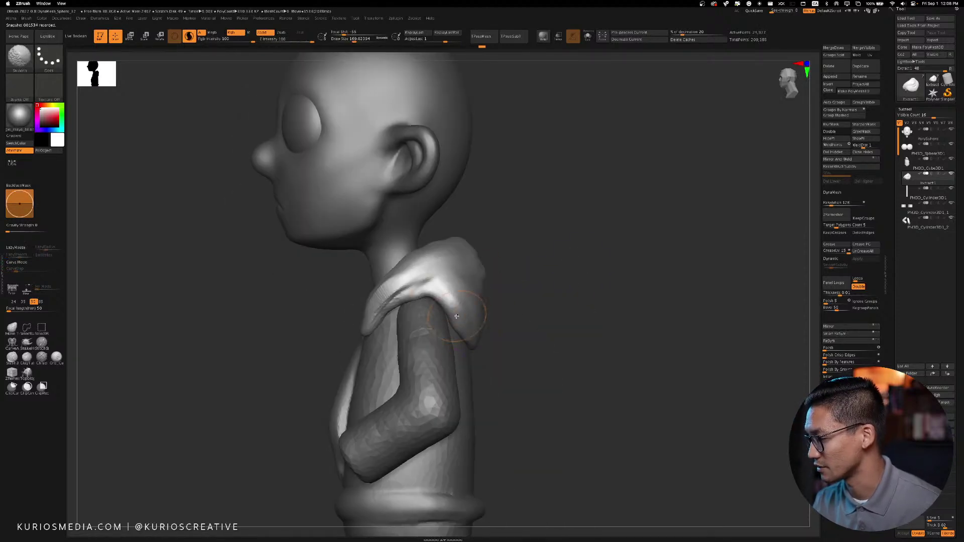
{"action": "mouse_move", "coordinate": [561, 312]}
{"action": "left_mouse_down"}
{"action": "mouse_move", "coordinate": [513, 276]}
{"action": "mouse_move", "coordinate": [532, 301]}
{"action": "left_mouse_up"}
{"action": "left_click_drag", "start_coordinate": [416, 288], "coordinate": [394, 327], "text": "shift"}
{"action": "left_click_drag", "start_coordinate": [494, 285], "coordinate": [526, 295]}
Adjust the hood's front edge beside the shirt collar with the Move brush
{"action": "key", "text": "b"}
{"action": "key", "text": "m"}
{"action": "key", "text": "v"}
{"action": "mouse_move", "coordinate": [398, 326]}
{"action": "left_mouse_down"}
{"action": "mouse_move", "coordinate": [387, 325]}
{"action": "mouse_move", "coordinate": [412, 287]}
{"action": "left_mouse_up"}
{"action": "left_click_drag", "start_coordinate": [477, 261], "coordinate": [553, 276], "text": "shift"}
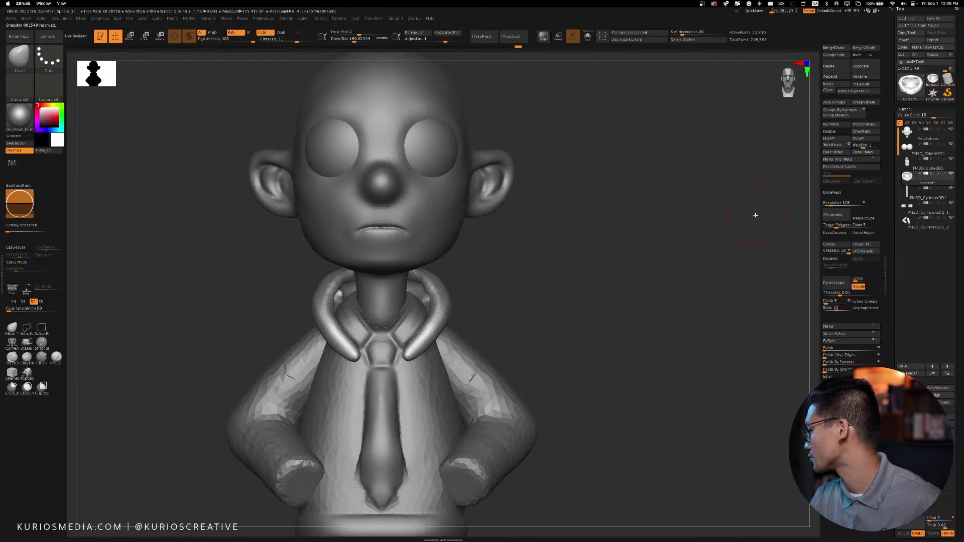
Isolate the hood with Solo mode, view its inner side and turn on BackfaceMask
{"action": "left_click", "coordinate": [587, 36]}
{"action": "mouse_move", "coordinate": [551, 92]}
{"action": "left_mouse_down"}
{"action": "mouse_move", "coordinate": [512, 241]}
{"action": "mouse_move", "coordinate": [512, 209]}
{"action": "mouse_move", "coordinate": [534, 261]}
{"action": "mouse_move", "coordinate": [530, 242]}
{"action": "left_mouse_up"}
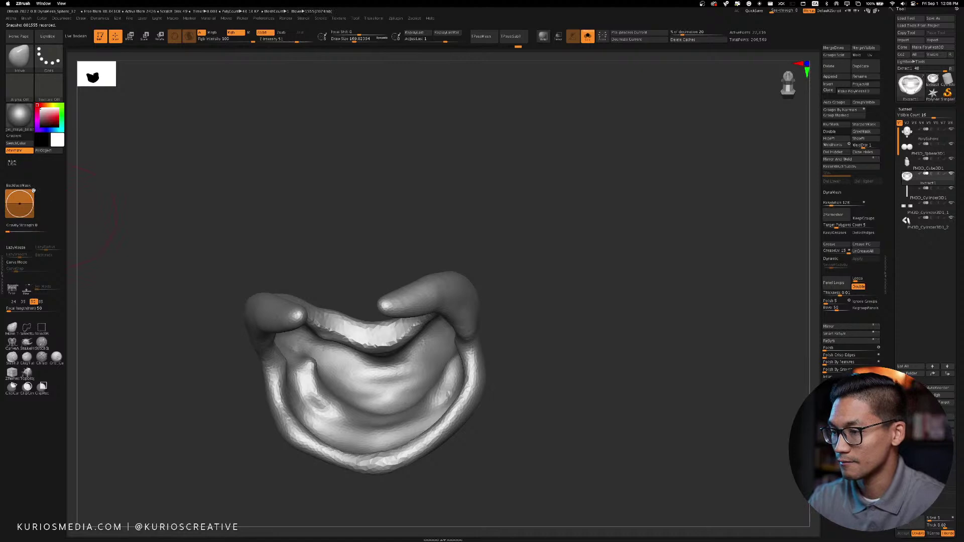
{"action": "left_click_drag", "start_coordinate": [538, 256], "coordinate": [557, 281]}
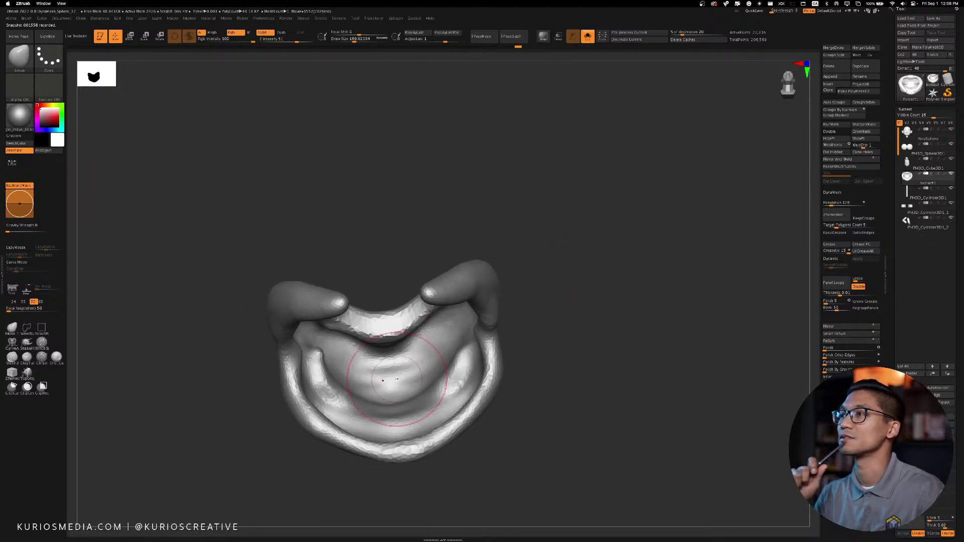
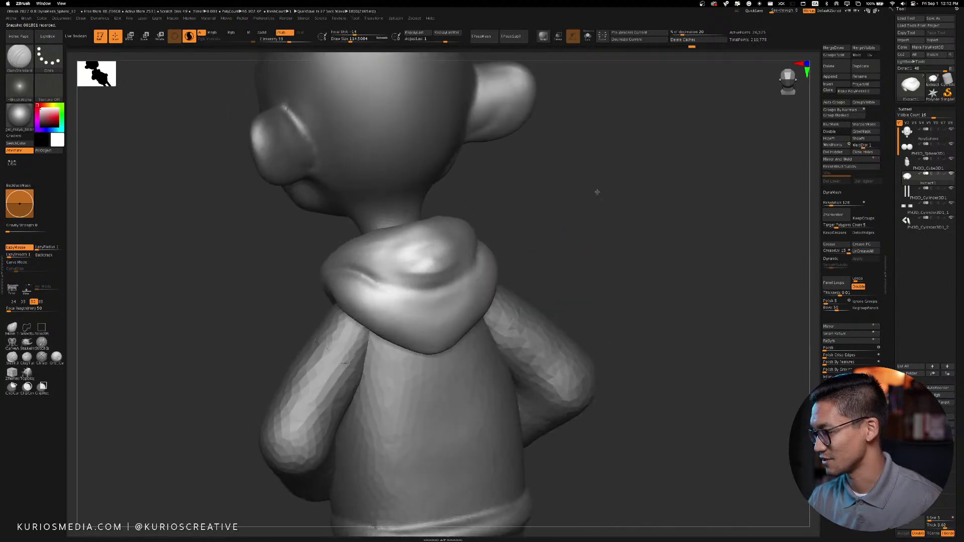
Select the arms subtool and try rotating the arms up to horizontal about the shoulders with the gizmo
{"action": "mouse_move", "coordinate": [512, 239]}
{"action": "left_mouse_down"}
{"action": "mouse_move", "coordinate": [564, 226]}
{"action": "mouse_move", "coordinate": [600, 258]}
{"action": "mouse_move", "coordinate": [610, 207]}
{"action": "left_mouse_up"}
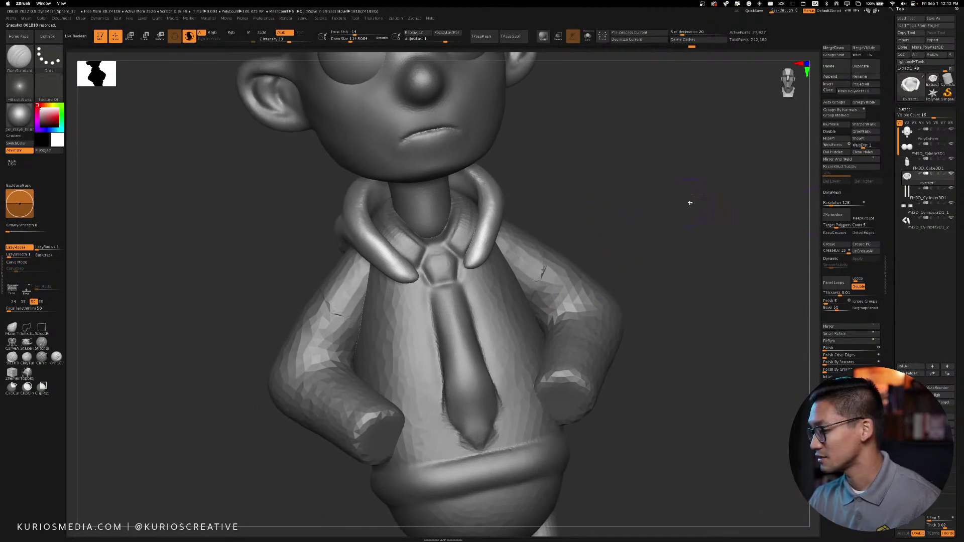
{"action": "left_click_drag", "start_coordinate": [690, 203], "coordinate": [667, 226]}
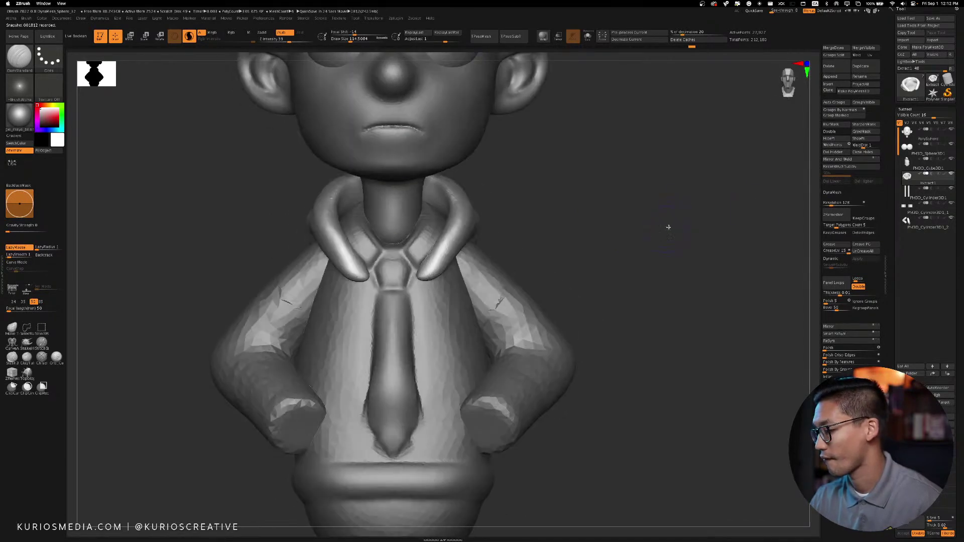
{"action": "left_click", "coordinate": [917, 228]}
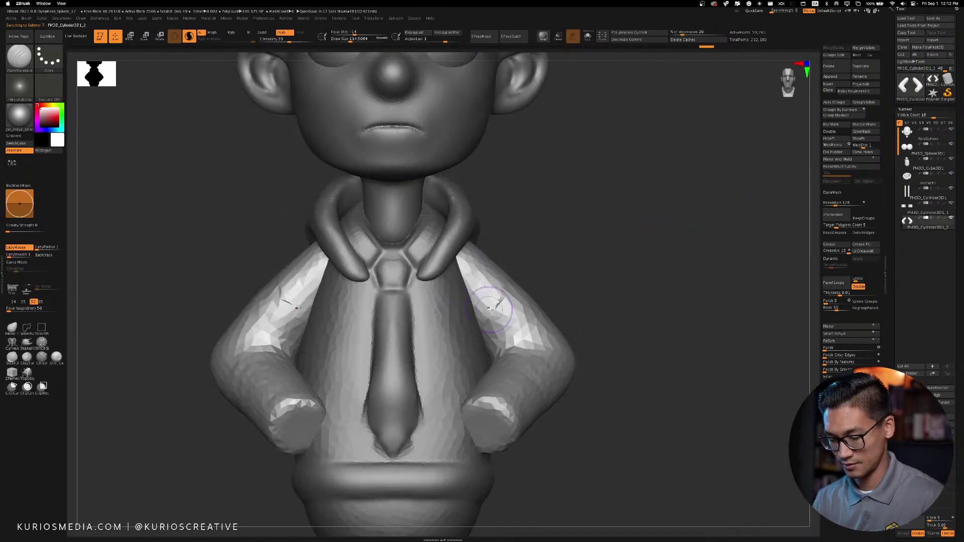
{"action": "key", "text": "w"}
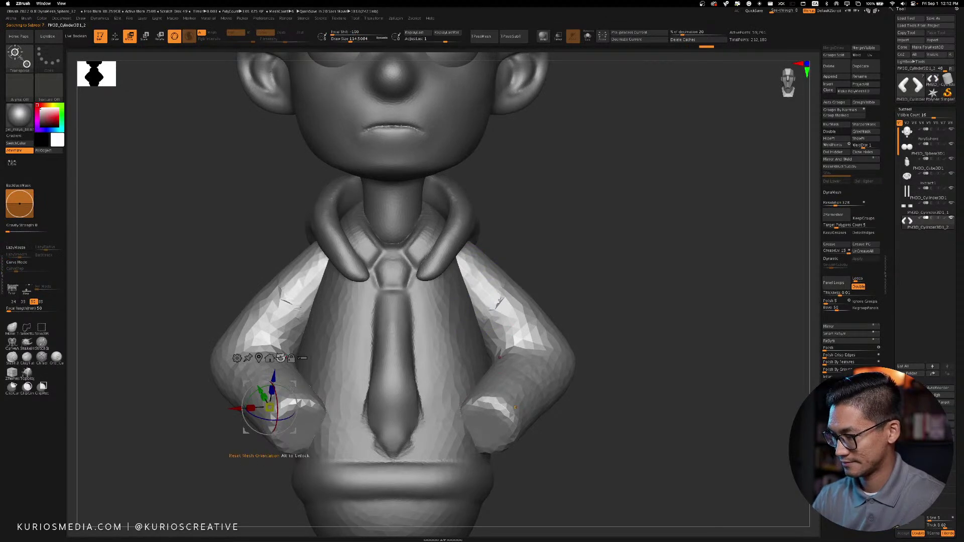
{"action": "left_click_drag", "start_coordinate": [288, 392], "coordinate": [349, 269]}
{"action": "left_click_drag", "start_coordinate": [656, 179], "coordinate": [627, 186]}
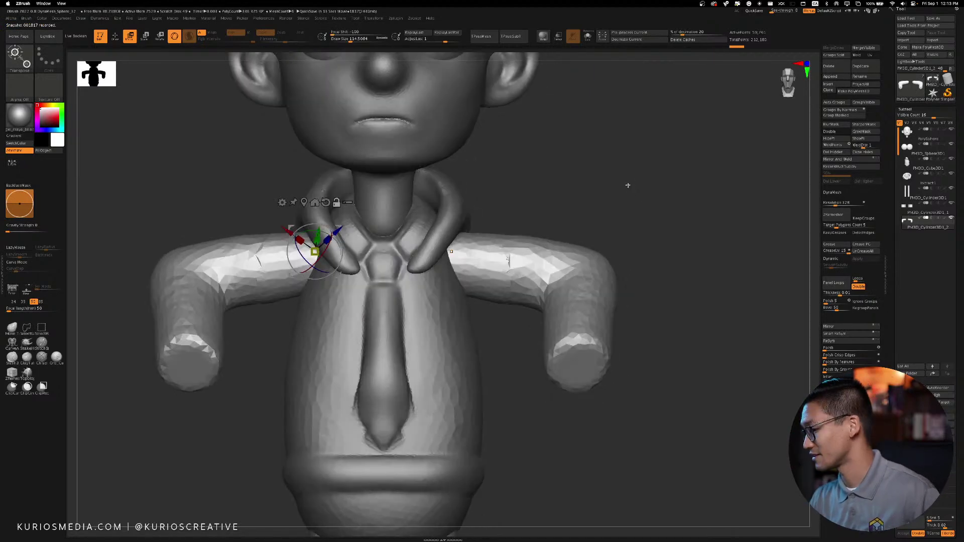
{"action": "key", "text": "ctrl+z"}
{"action": "key", "text": "ctrl+z"}
{"action": "key", "text": "ctrl+z"}
{"action": "key", "text": "ctrl+z"}
{"action": "key", "text": "ctrl+z"}
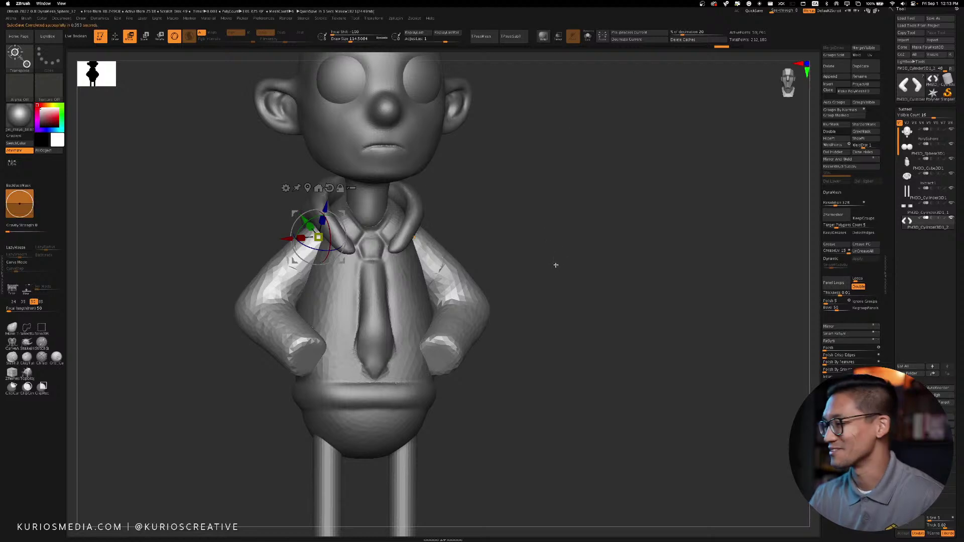
Select the torso subtool, return to Draw mode and try a clay stroke down the shirt beside the tie
{"action": "left_click_drag", "start_coordinate": [556, 265], "coordinate": [568, 300]}
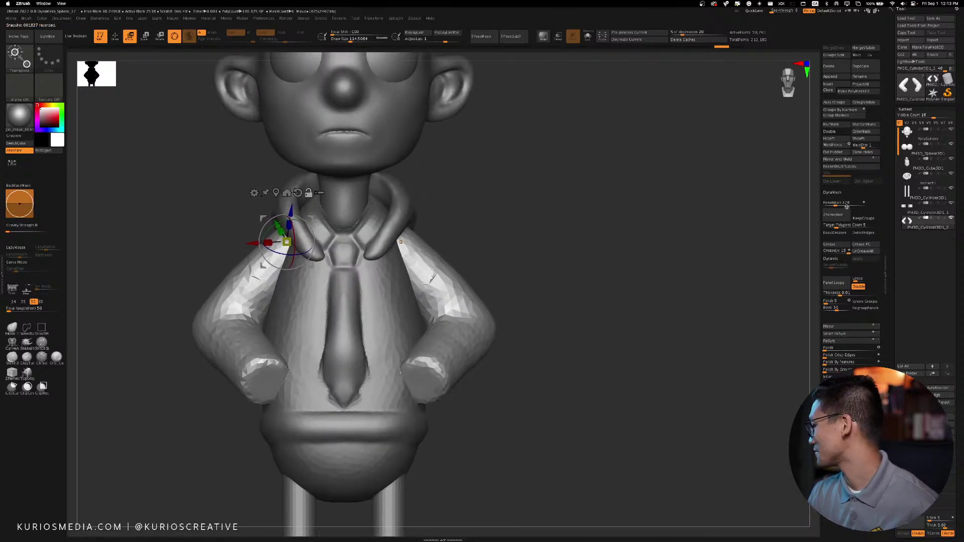
{"action": "left_click", "coordinate": [923, 169]}
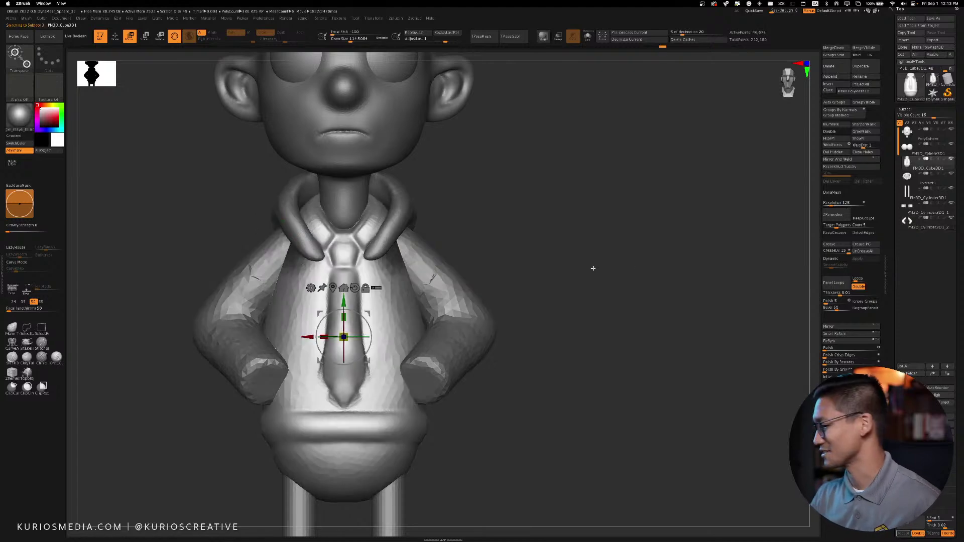
{"action": "left_click_drag", "start_coordinate": [591, 269], "coordinate": [563, 279]}
{"action": "left_click_drag", "start_coordinate": [456, 246], "coordinate": [527, 241], "text": "alt"}
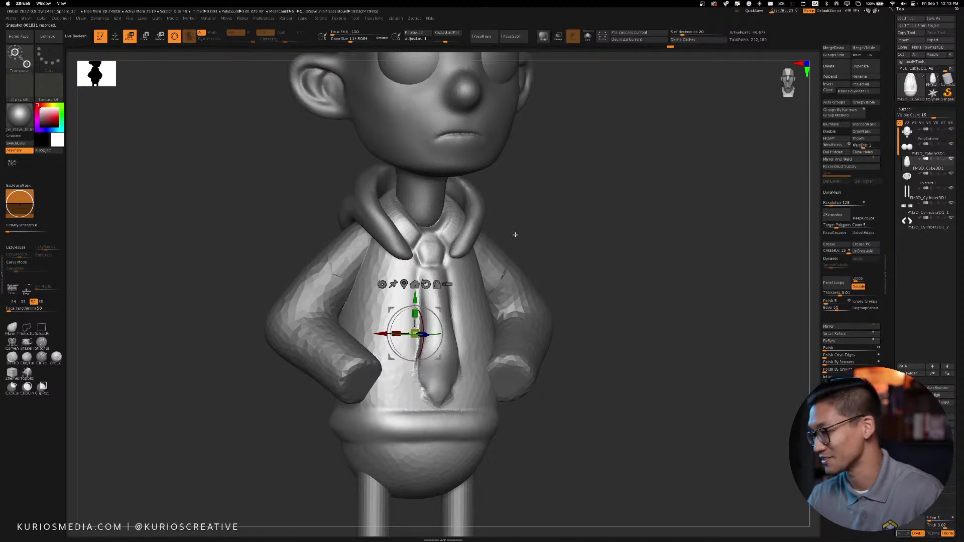
{"action": "key", "text": "q"}
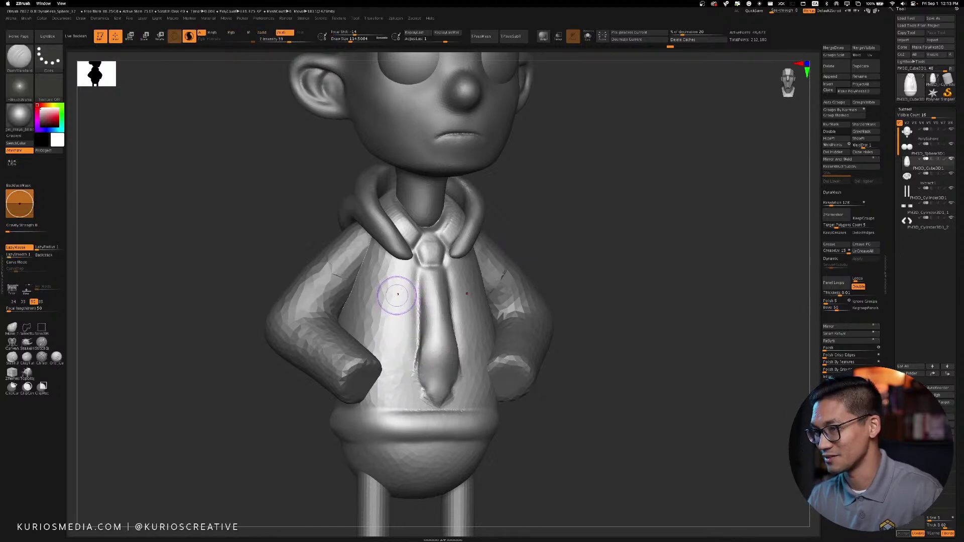
{"action": "left_click_drag", "start_coordinate": [394, 259], "coordinate": [394, 394], "text": "ctrl"}
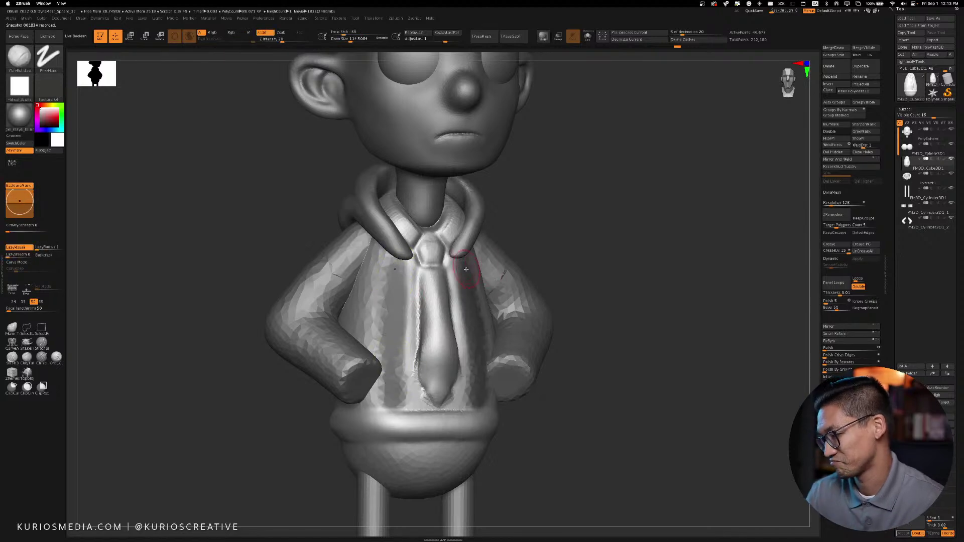
{"action": "key", "text": "ctrl+z"}
Enlarge the brush to about 250, isolate the torso with Solo mode and smooth its sides and back
{"action": "key", "text": "space"}
{"action": "left_click_drag", "start_coordinate": [390, 314], "coordinate": [397, 313]}
{"action": "mouse_move", "coordinate": [578, 235]}
{"action": "left_mouse_down", "text": "ctrl"}
{"action": "mouse_move", "coordinate": [596, 261]}
{"action": "mouse_move", "coordinate": [598, 242]}
{"action": "left_mouse_up", "text": "ctrl"}
{"action": "left_click", "coordinate": [588, 37]}
{"action": "left_click_drag", "start_coordinate": [559, 144], "coordinate": [387, 312]}
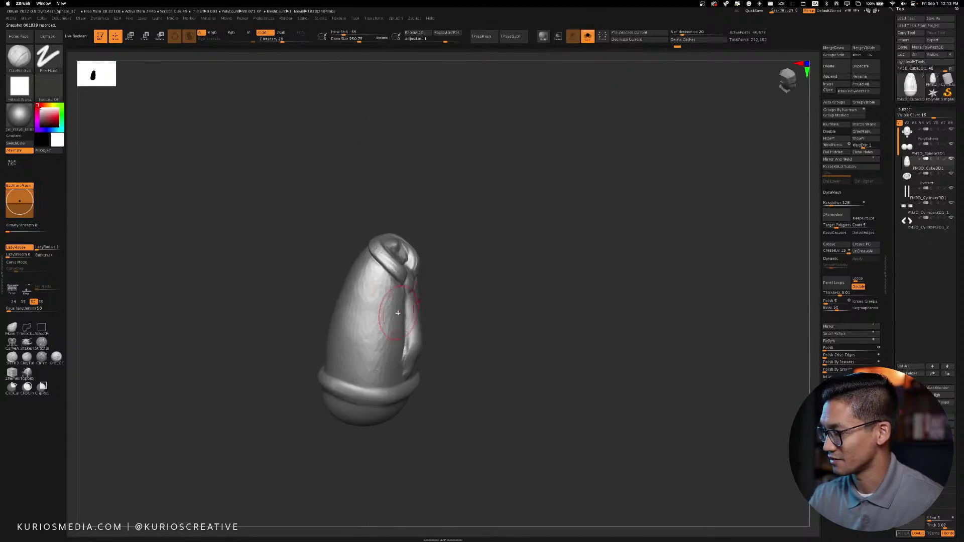
{"action": "mouse_move", "coordinate": [476, 236]}
{"action": "left_mouse_down", "text": "ctrl"}
{"action": "mouse_move", "coordinate": [497, 251]}
{"action": "mouse_move", "coordinate": [602, 266]}
{"action": "left_mouse_up", "text": "ctrl"}
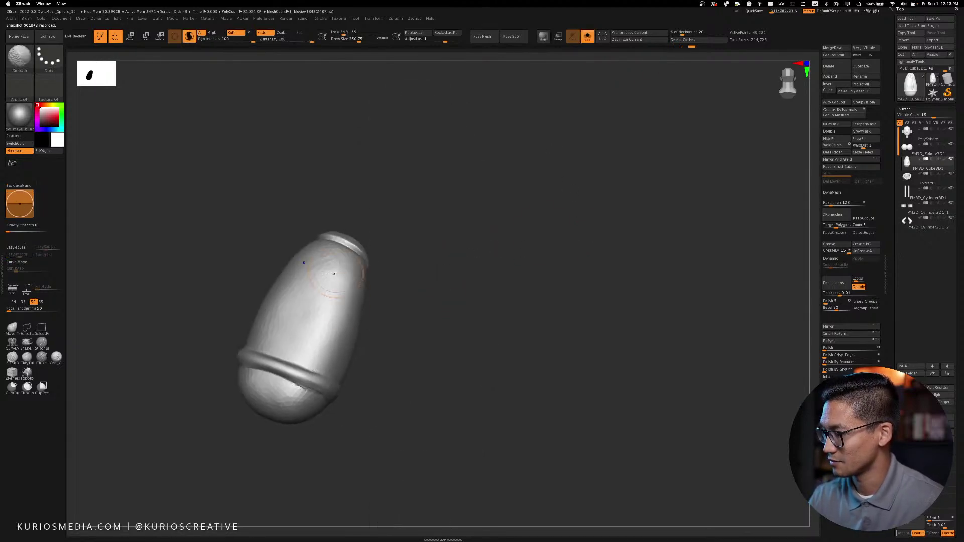
{"action": "mouse_move", "coordinate": [407, 318]}
{"action": "left_mouse_down"}
{"action": "mouse_move", "coordinate": [487, 279]}
{"action": "mouse_move", "coordinate": [535, 270]}
{"action": "mouse_move", "coordinate": [514, 280]}
{"action": "left_mouse_up"}
{"action": "mouse_move", "coordinate": [438, 251]}
{"action": "left_mouse_down"}
{"action": "mouse_move", "coordinate": [487, 262]}
{"action": "mouse_move", "coordinate": [486, 286]}
{"action": "left_mouse_up"}
Reduce the brush to about 134, build up the shoulder fronts below the collar and show the whole character again
{"action": "key", "text": "space"}
{"action": "left_click_drag", "start_coordinate": [390, 310], "coordinate": [382, 310]}
{"action": "mouse_move", "coordinate": [503, 276]}
{"action": "left_mouse_down"}
{"action": "mouse_move", "coordinate": [480, 257]}
{"action": "mouse_move", "coordinate": [417, 279]}
{"action": "mouse_move", "coordinate": [417, 254]}
{"action": "mouse_move", "coordinate": [456, 233]}
{"action": "mouse_move", "coordinate": [445, 258]}
{"action": "mouse_move", "coordinate": [360, 291]}
{"action": "left_mouse_up"}
{"action": "left_click_drag", "start_coordinate": [420, 267], "coordinate": [463, 247]}
{"action": "mouse_move", "coordinate": [370, 281]}
{"action": "left_mouse_down"}
{"action": "mouse_move", "coordinate": [435, 252]}
{"action": "mouse_move", "coordinate": [367, 292]}
{"action": "left_mouse_up"}
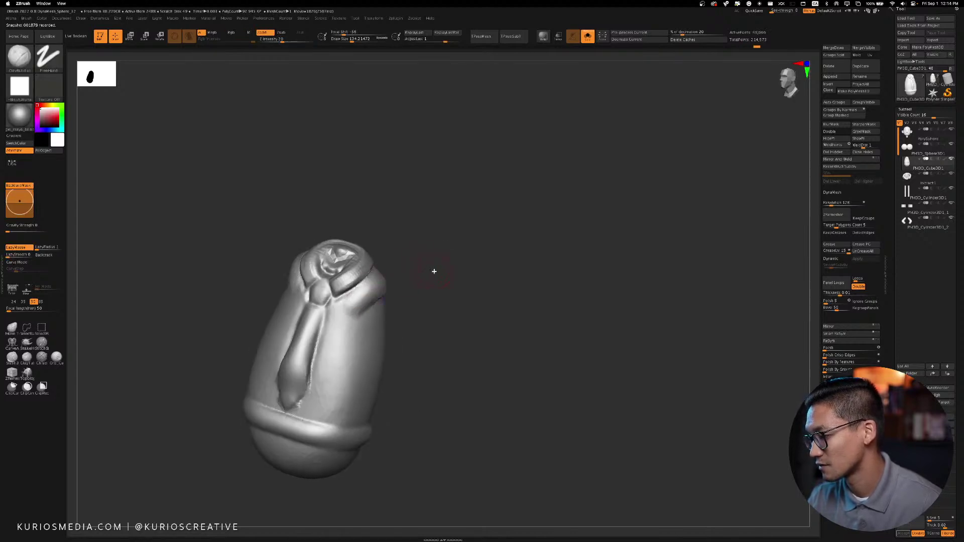
{"action": "left_click_drag", "start_coordinate": [432, 271], "coordinate": [402, 268]}
{"action": "left_click_drag", "start_coordinate": [491, 241], "coordinate": [548, 216]}
{"action": "left_click", "coordinate": [588, 36]}
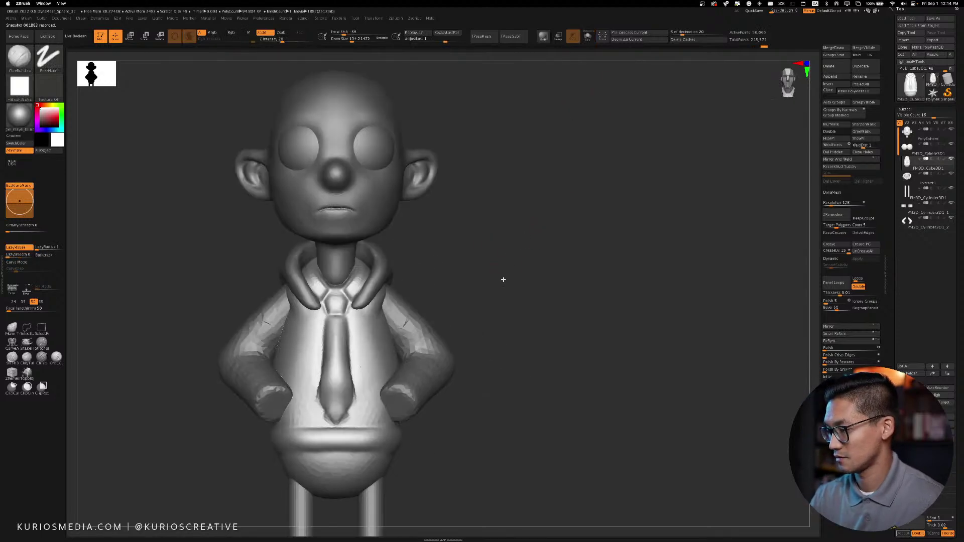
{"action": "key", "text": "f"}
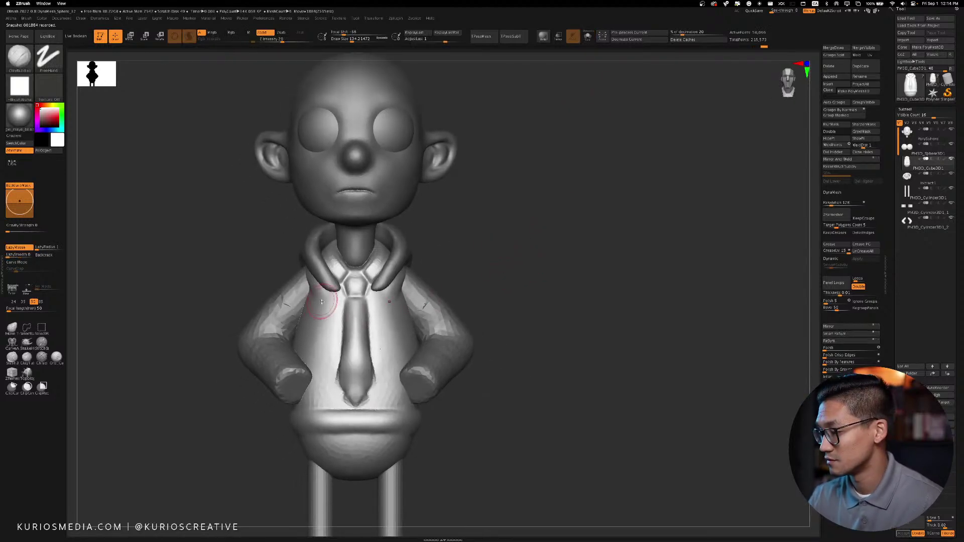
Build up and smooth clay on the upper chest beneath the hood's front edges
{"action": "left_click_drag", "start_coordinate": [437, 253], "coordinate": [485, 249]}
{"action": "left_click_drag", "start_coordinate": [357, 290], "coordinate": [350, 320]}
{"action": "left_click_drag", "start_coordinate": [355, 285], "coordinate": [358, 320]}
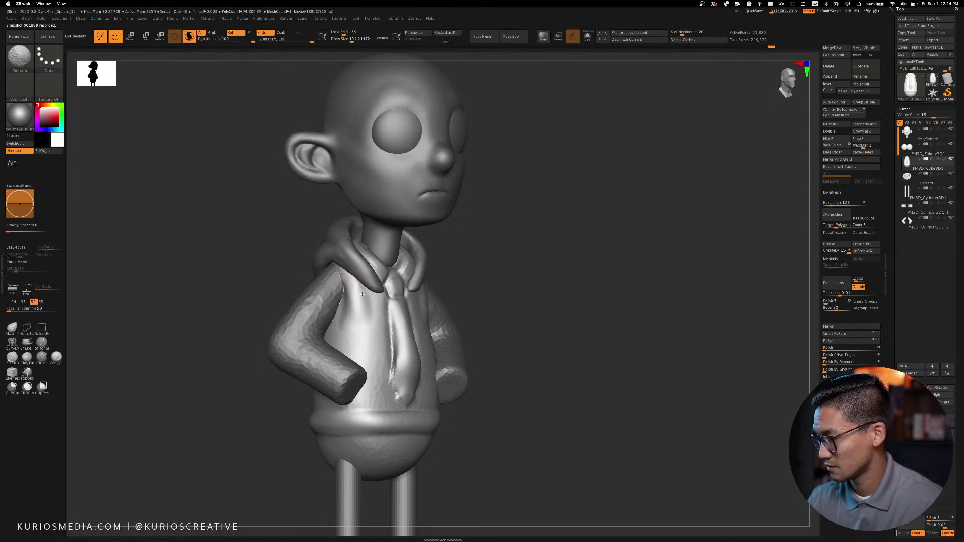
{"action": "left_click_drag", "start_coordinate": [522, 239], "coordinate": [531, 266]}
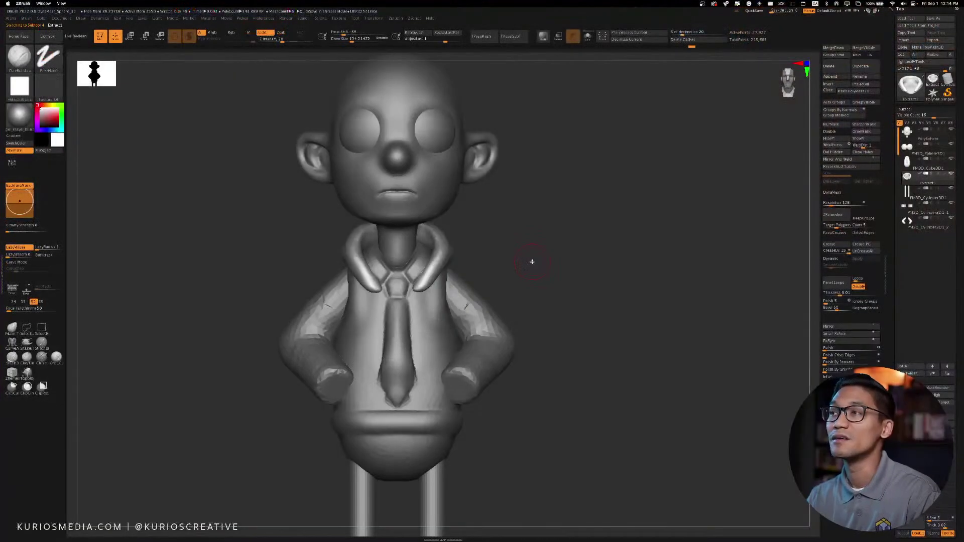
Reselect the torso and add more clay to the chest beside the tie, below the hood tips
{"action": "left_click_drag", "start_coordinate": [526, 216], "coordinate": [538, 234]}
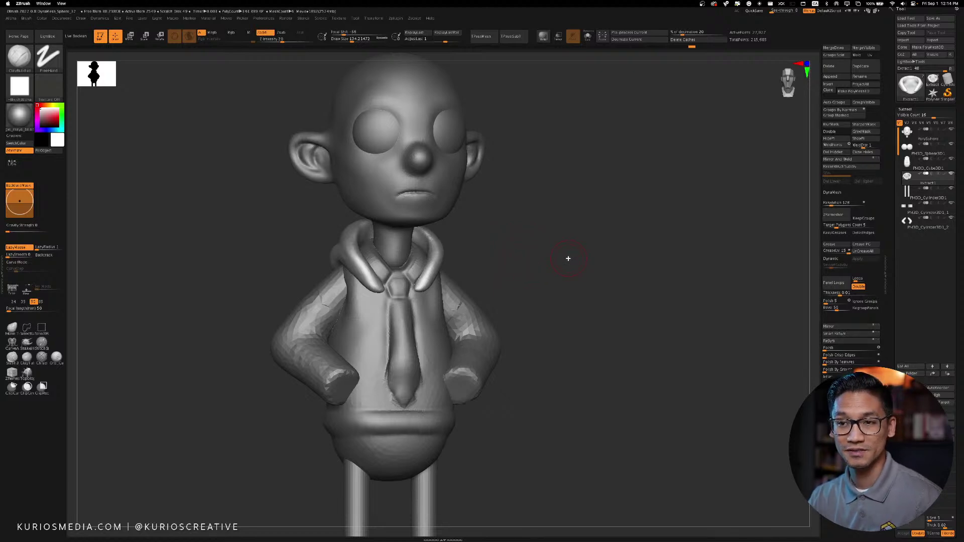
{"action": "mouse_move", "coordinate": [568, 258]}
{"action": "left_mouse_down"}
{"action": "mouse_move", "coordinate": [518, 245]}
{"action": "mouse_move", "coordinate": [531, 267]}
{"action": "mouse_move", "coordinate": [444, 288]}
{"action": "left_mouse_up"}
{"action": "left_click", "coordinate": [369, 334], "text": "alt"}
{"action": "left_click_drag", "start_coordinate": [488, 247], "coordinate": [462, 252]}
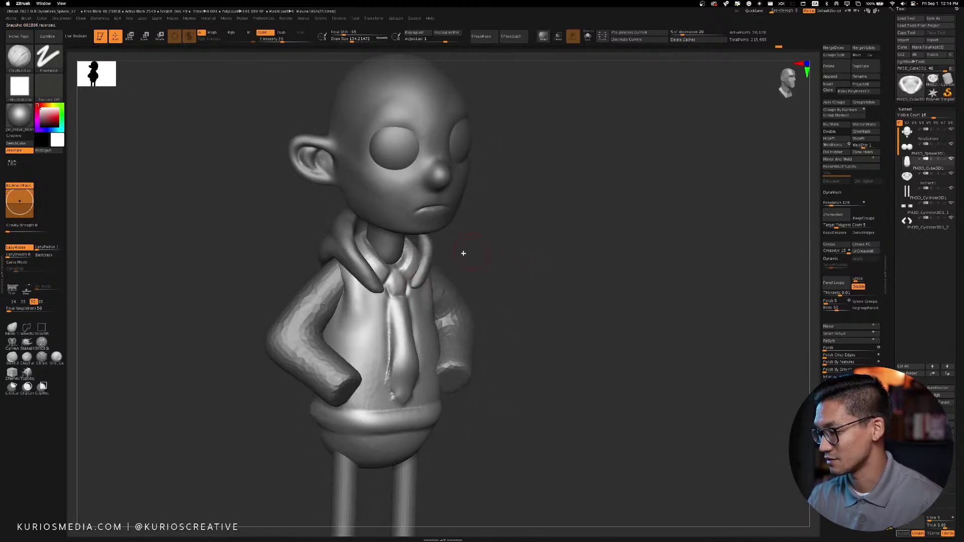
{"action": "mouse_move", "coordinate": [373, 290]}
{"action": "left_mouse_down"}
{"action": "mouse_move", "coordinate": [374, 307]}
{"action": "mouse_move", "coordinate": [382, 291]}
{"action": "mouse_move", "coordinate": [374, 327]}
{"action": "mouse_move", "coordinate": [382, 320]}
{"action": "left_mouse_up"}
{"action": "mouse_move", "coordinate": [369, 301]}
{"action": "left_mouse_down", "text": "shift"}
{"action": "mouse_move", "coordinate": [375, 314]}
{"action": "mouse_move", "coordinate": [382, 308]}
{"action": "left_mouse_up", "text": "shift"}
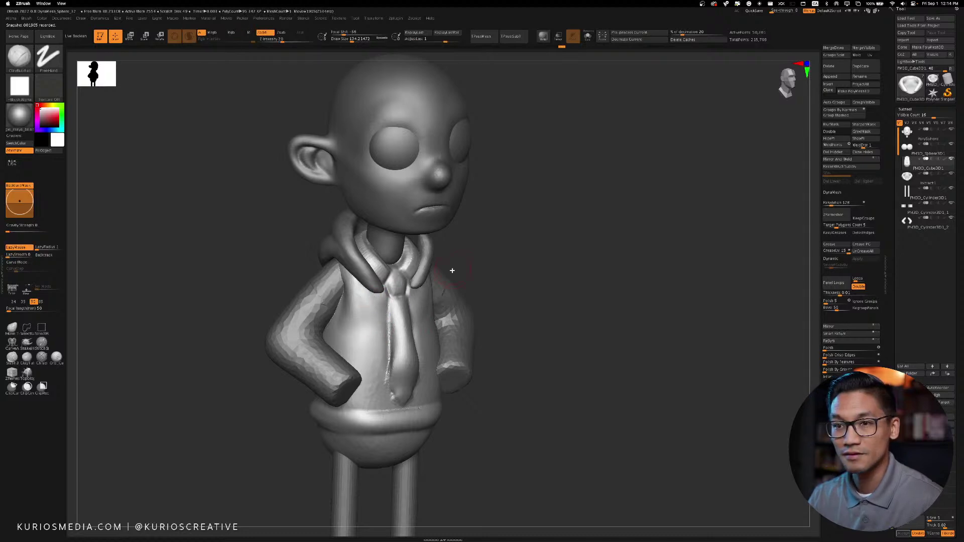
Enlarge the brush to about 208 and build up clay on the lower torso beside each forearm's end
{"action": "left_click_drag", "start_coordinate": [541, 299], "coordinate": [533, 228]}
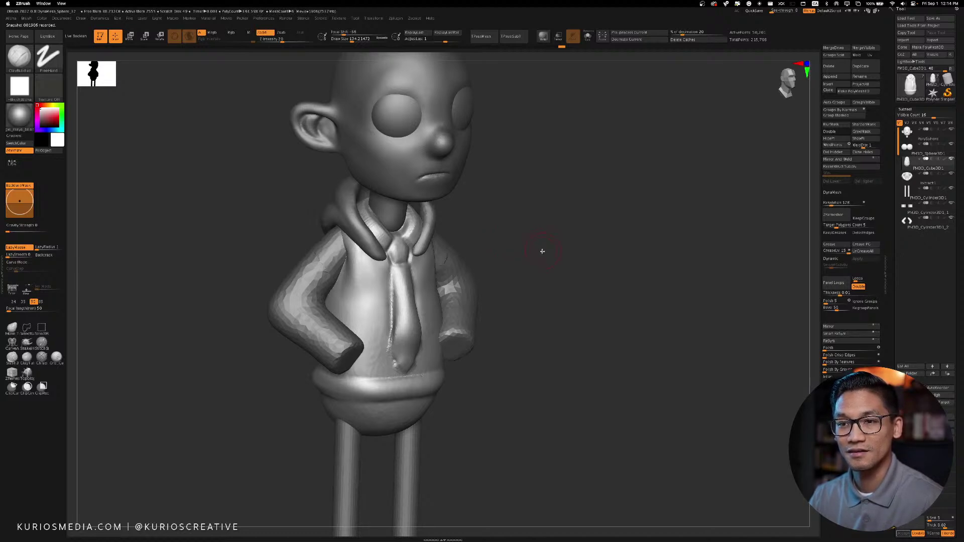
{"action": "left_click_drag", "start_coordinate": [565, 260], "coordinate": [488, 220]}
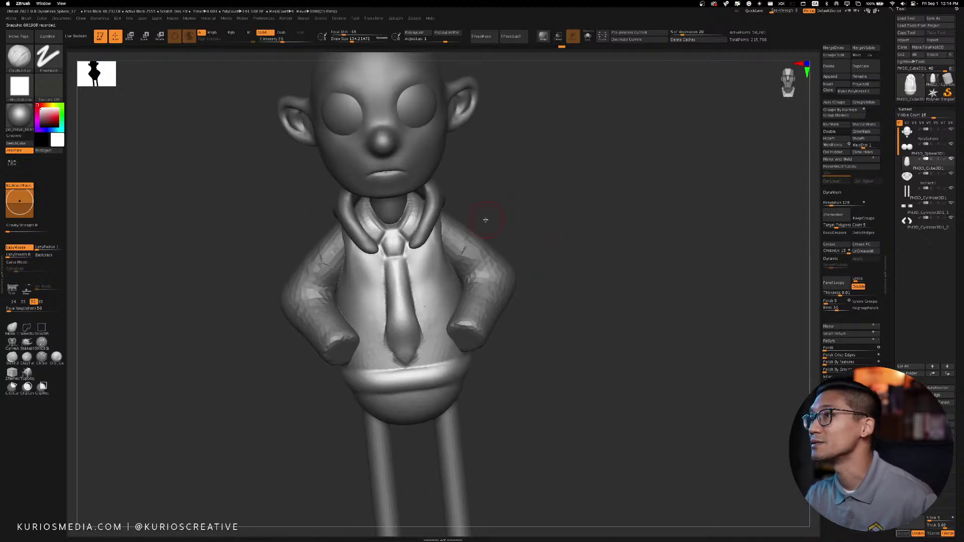
{"action": "mouse_move", "coordinate": [565, 216]}
{"action": "left_mouse_down"}
{"action": "mouse_move", "coordinate": [579, 218]}
{"action": "mouse_move", "coordinate": [519, 221]}
{"action": "mouse_move", "coordinate": [523, 213]}
{"action": "mouse_move", "coordinate": [527, 236]}
{"action": "left_mouse_up"}
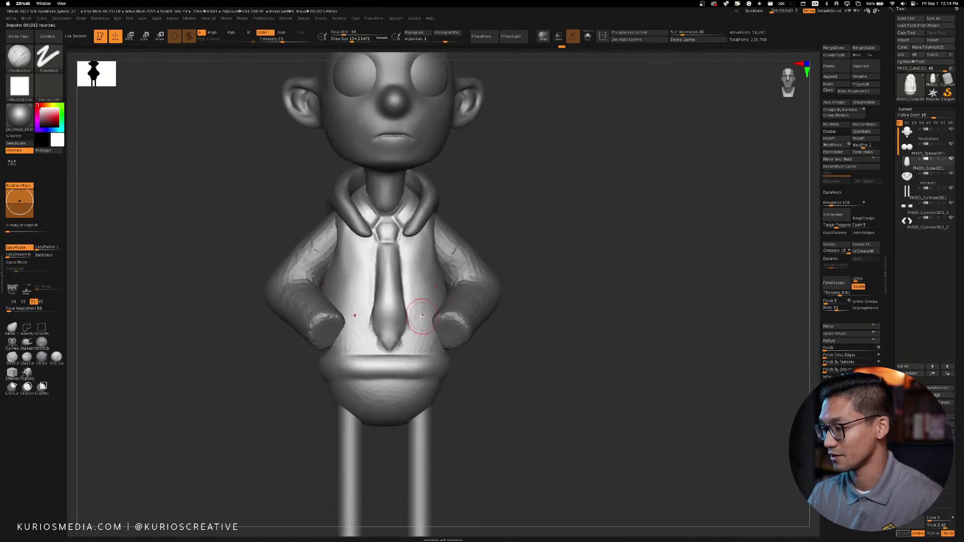
{"action": "key", "text": "space"}
{"action": "left_click_drag", "start_coordinate": [419, 317], "coordinate": [425, 318]}
{"action": "left_click_drag", "start_coordinate": [532, 221], "coordinate": [525, 241]}
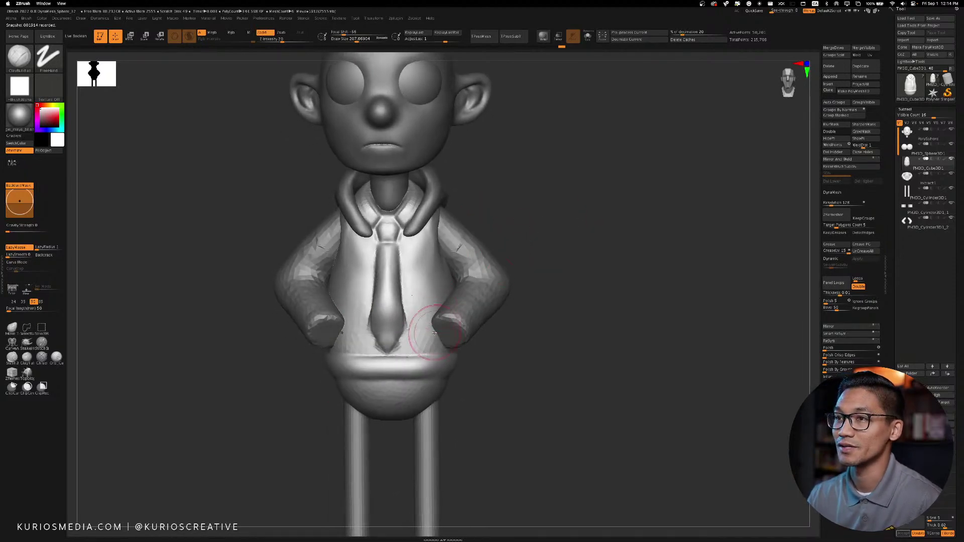
{"action": "left_click_drag", "start_coordinate": [525, 281], "coordinate": [574, 287]}
{"action": "left_click_drag", "start_coordinate": [358, 310], "coordinate": [337, 351]}
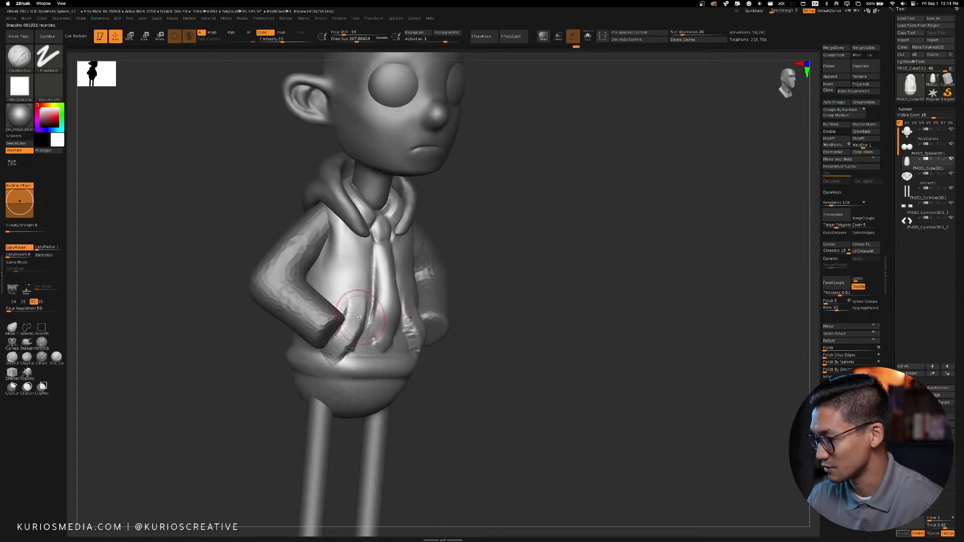
Extend the raised cloth alongside the lower half of the tie and smooth it into the torso
{"action": "mouse_move", "coordinate": [350, 294]}
{"action": "left_mouse_down"}
{"action": "mouse_move", "coordinate": [348, 329]}
{"action": "mouse_move", "coordinate": [357, 327]}
{"action": "left_mouse_up"}
{"action": "left_click_drag", "start_coordinate": [488, 243], "coordinate": [444, 240]}
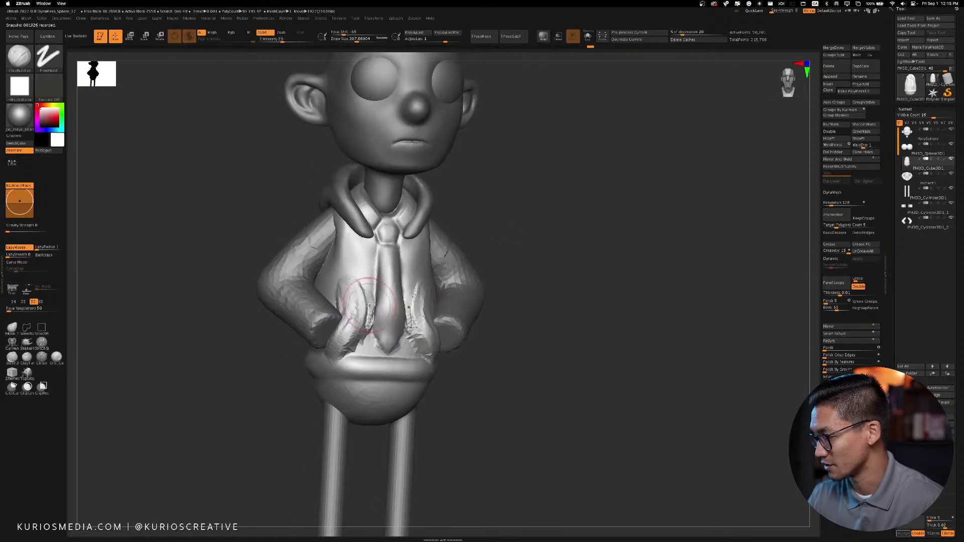
{"action": "left_click_drag", "start_coordinate": [362, 303], "coordinate": [347, 345]}
{"action": "mouse_move", "coordinate": [418, 301]}
{"action": "left_mouse_down", "text": "shift"}
{"action": "mouse_move", "coordinate": [423, 346]}
{"action": "mouse_move", "coordinate": [417, 291]}
{"action": "left_mouse_up", "text": "shift"}
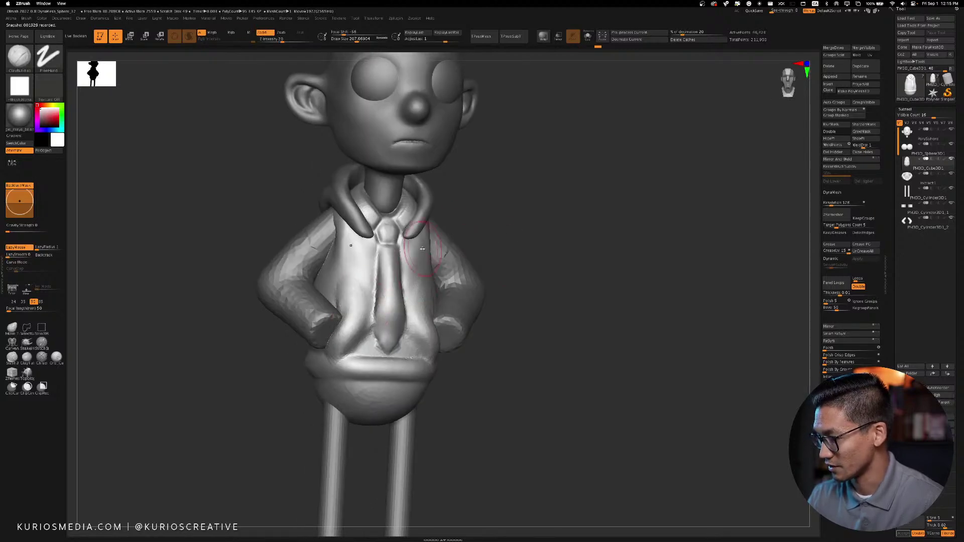
Layer more clay onto the front bulges between the forearm ends and the waistband
{"action": "mouse_move", "coordinate": [467, 231]}
{"action": "left_mouse_down"}
{"action": "mouse_move", "coordinate": [532, 217]}
{"action": "mouse_move", "coordinate": [441, 237]}
{"action": "left_mouse_up"}
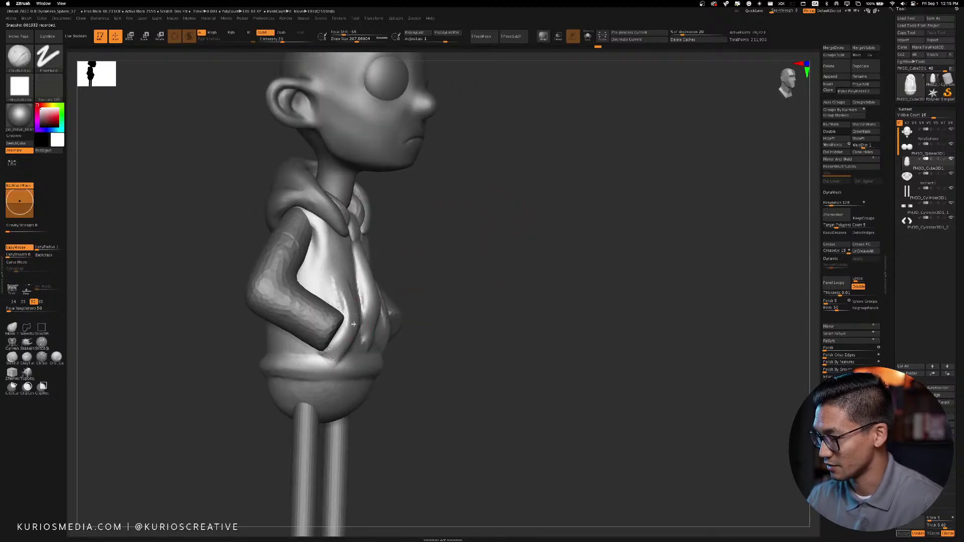
{"action": "left_click_drag", "start_coordinate": [494, 281], "coordinate": [415, 268]}
{"action": "left_click_drag", "start_coordinate": [356, 335], "coordinate": [354, 359]}
{"action": "left_click_drag", "start_coordinate": [482, 237], "coordinate": [527, 238]}
{"action": "left_click_drag", "start_coordinate": [372, 321], "coordinate": [346, 358]}
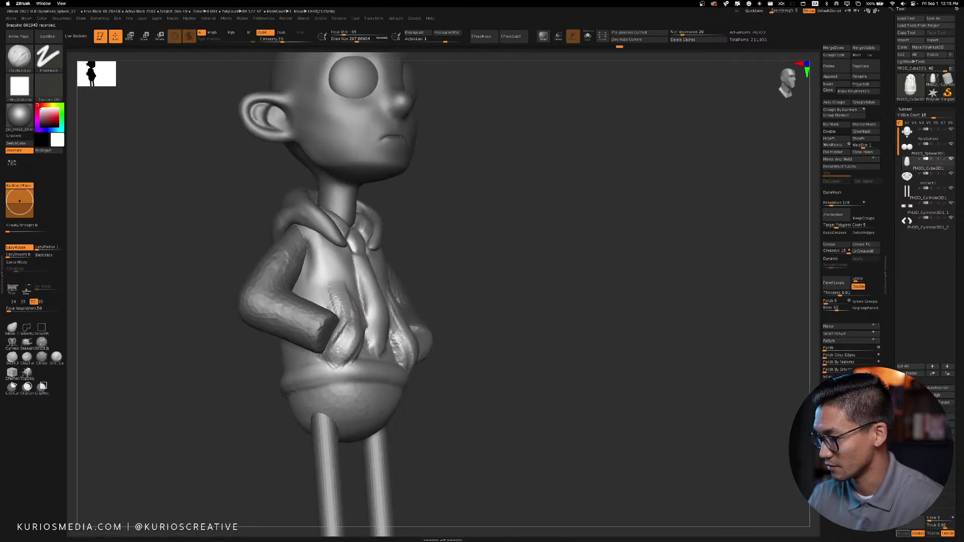
{"action": "left_click_drag", "start_coordinate": [346, 302], "coordinate": [353, 349]}
Carry the raised front folds higher up the chest on both sides of the tie and smooth them
{"action": "left_click_drag", "start_coordinate": [467, 227], "coordinate": [434, 261]}
{"action": "left_click_drag", "start_coordinate": [342, 274], "coordinate": [353, 322]}
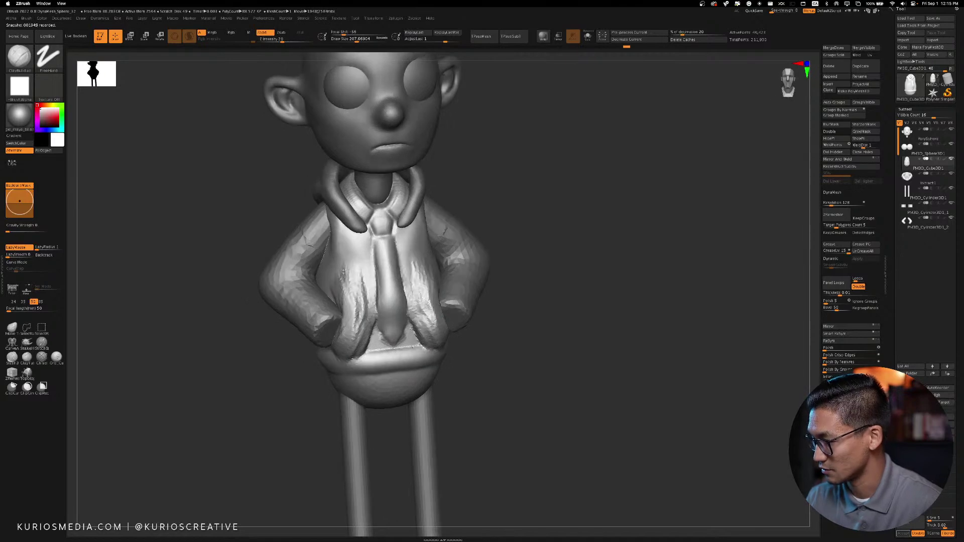
{"action": "mouse_move", "coordinate": [346, 281]}
{"action": "left_mouse_down", "text": "shift"}
{"action": "mouse_move", "coordinate": [355, 336]}
{"action": "mouse_move", "coordinate": [358, 297]}
{"action": "mouse_move", "coordinate": [396, 275]}
{"action": "left_mouse_up", "text": "shift"}
{"action": "mouse_move", "coordinate": [555, 224]}
{"action": "left_mouse_down"}
{"action": "mouse_move", "coordinate": [535, 210]}
{"action": "mouse_move", "coordinate": [514, 239]}
{"action": "mouse_move", "coordinate": [551, 250]}
{"action": "mouse_move", "coordinate": [479, 310]}
{"action": "left_mouse_up"}
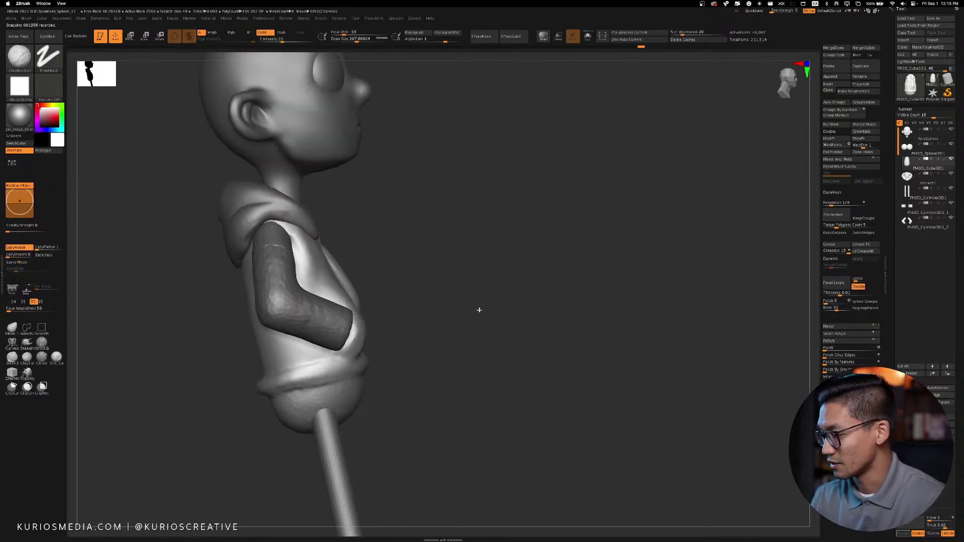
Refine the torso's front bulges just above the waistband from the side and front
{"action": "mouse_move", "coordinate": [345, 362]}
{"action": "left_mouse_down"}
{"action": "mouse_move", "coordinate": [303, 358]}
{"action": "mouse_move", "coordinate": [342, 369]}
{"action": "left_mouse_up"}
{"action": "mouse_move", "coordinate": [390, 338]}
{"action": "left_mouse_down"}
{"action": "mouse_move", "coordinate": [497, 273]}
{"action": "mouse_move", "coordinate": [550, 213]}
{"action": "mouse_move", "coordinate": [577, 216]}
{"action": "left_mouse_up"}
{"action": "mouse_move", "coordinate": [317, 307]}
{"action": "left_mouse_down"}
{"action": "mouse_move", "coordinate": [314, 295]}
{"action": "mouse_move", "coordinate": [323, 310]}
{"action": "left_mouse_up"}
{"action": "mouse_move", "coordinate": [497, 210]}
{"action": "left_mouse_down"}
{"action": "mouse_move", "coordinate": [525, 201]}
{"action": "mouse_move", "coordinate": [542, 222]}
{"action": "mouse_move", "coordinate": [489, 236]}
{"action": "mouse_move", "coordinate": [520, 230]}
{"action": "left_mouse_up"}
{"action": "left_click_drag", "start_coordinate": [383, 303], "coordinate": [382, 334]}
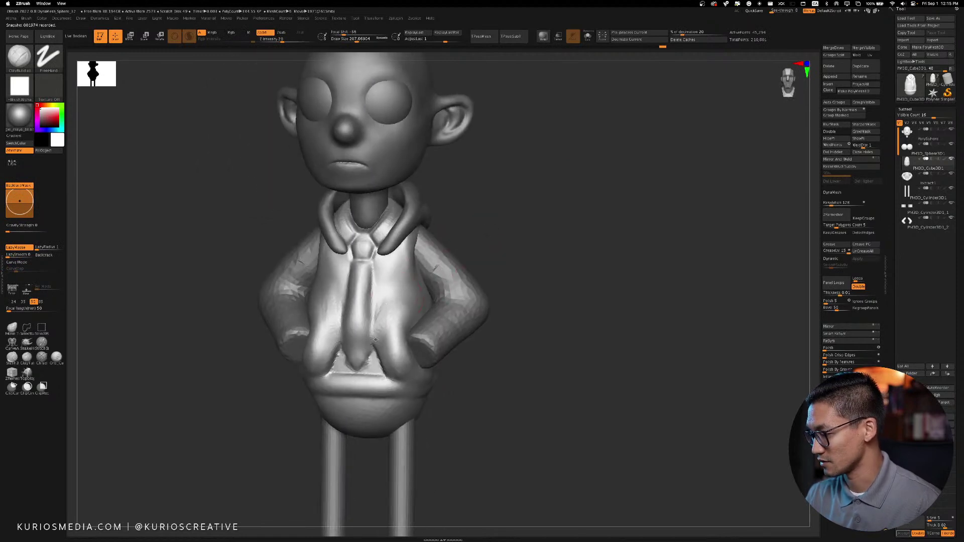
Thicken the rounded lower ends of the front folds beside the tie's tip and smooth them
{"action": "mouse_move", "coordinate": [490, 251]}
{"action": "left_mouse_down"}
{"action": "mouse_move", "coordinate": [497, 271]}
{"action": "mouse_move", "coordinate": [506, 248]}
{"action": "left_mouse_up"}
{"action": "left_click_drag", "start_coordinate": [405, 322], "coordinate": [388, 334]}
{"action": "mouse_move", "coordinate": [507, 255]}
{"action": "left_mouse_down"}
{"action": "mouse_move", "coordinate": [519, 255]}
{"action": "mouse_move", "coordinate": [403, 339]}
{"action": "mouse_move", "coordinate": [412, 364]}
{"action": "left_mouse_up"}
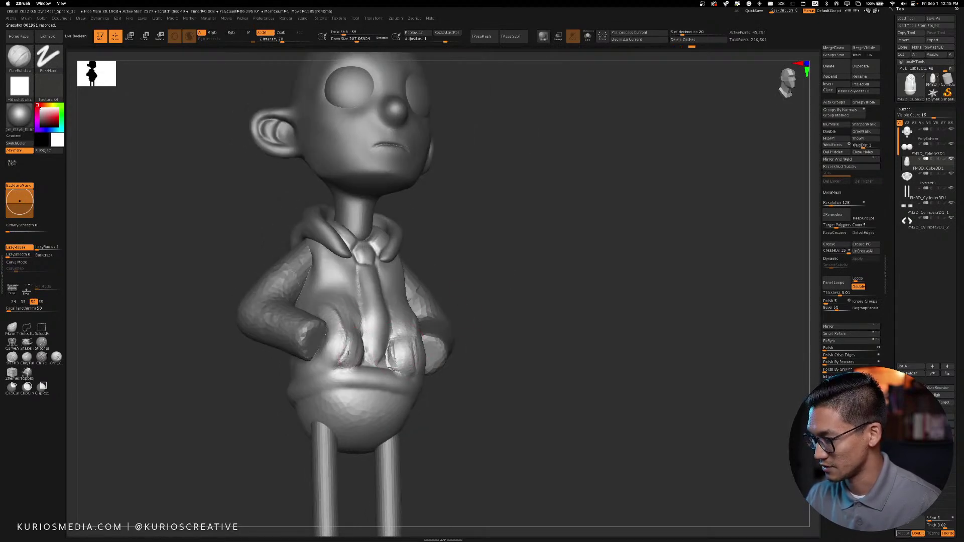
{"action": "mouse_move", "coordinate": [349, 353]}
{"action": "left_mouse_down"}
{"action": "mouse_move", "coordinate": [337, 360]}
{"action": "mouse_move", "coordinate": [354, 363]}
{"action": "left_mouse_up"}
{"action": "left_click_drag", "start_coordinate": [477, 264], "coordinate": [499, 284], "text": "ctrl"}
{"action": "mouse_move", "coordinate": [487, 266]}
{"action": "left_mouse_down"}
{"action": "mouse_move", "coordinate": [508, 267]}
{"action": "mouse_move", "coordinate": [510, 278]}
{"action": "left_mouse_up"}
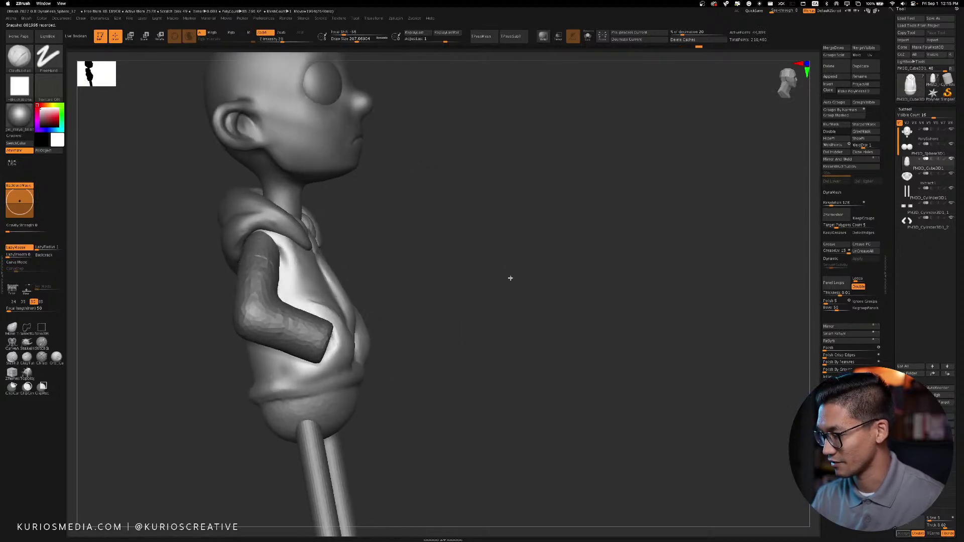
Fill out the jacket's front bulges below the forearm ends with clay and smooth them into the waistband
{"action": "left_click_drag", "start_coordinate": [344, 353], "coordinate": [328, 378]}
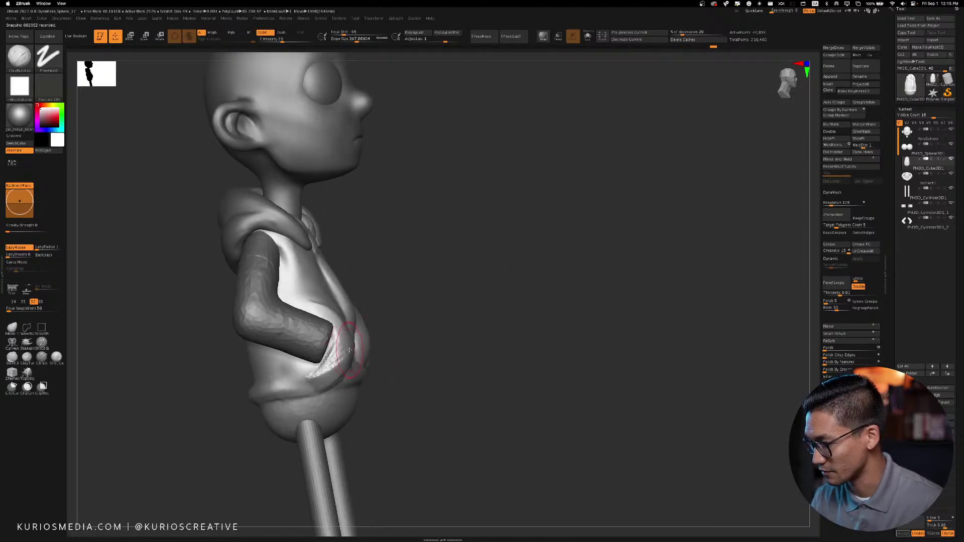
{"action": "mouse_move", "coordinate": [452, 342]}
{"action": "left_mouse_down"}
{"action": "mouse_move", "coordinate": [397, 343]}
{"action": "mouse_move", "coordinate": [303, 417]}
{"action": "left_mouse_up"}
{"action": "mouse_move", "coordinate": [368, 358]}
{"action": "left_mouse_down"}
{"action": "mouse_move", "coordinate": [345, 376]}
{"action": "mouse_move", "coordinate": [366, 378]}
{"action": "left_mouse_up"}
{"action": "left_click_drag", "start_coordinate": [365, 327], "coordinate": [365, 377]}
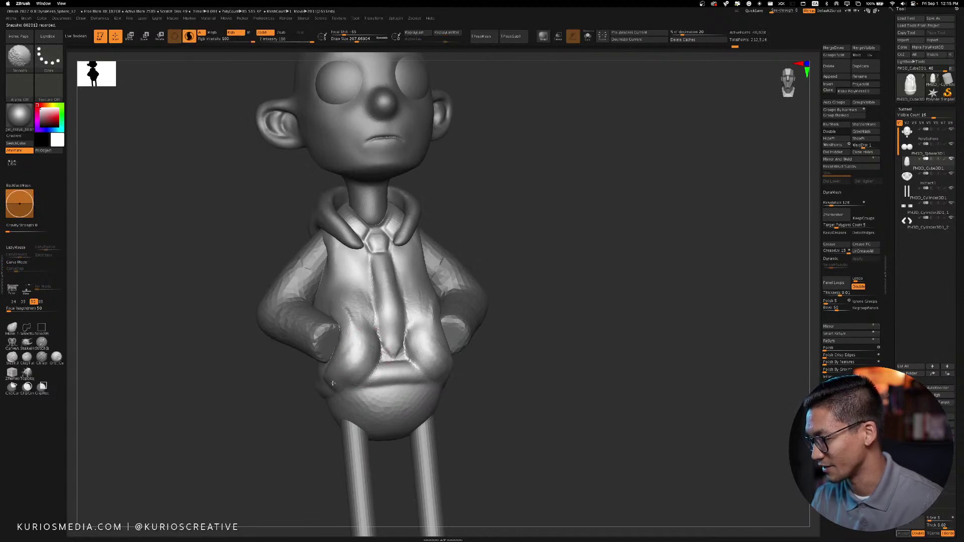
{"action": "left_click_drag", "start_coordinate": [492, 302], "coordinate": [512, 321], "text": "ctrl"}
{"action": "left_click_drag", "start_coordinate": [490, 317], "coordinate": [546, 319]}
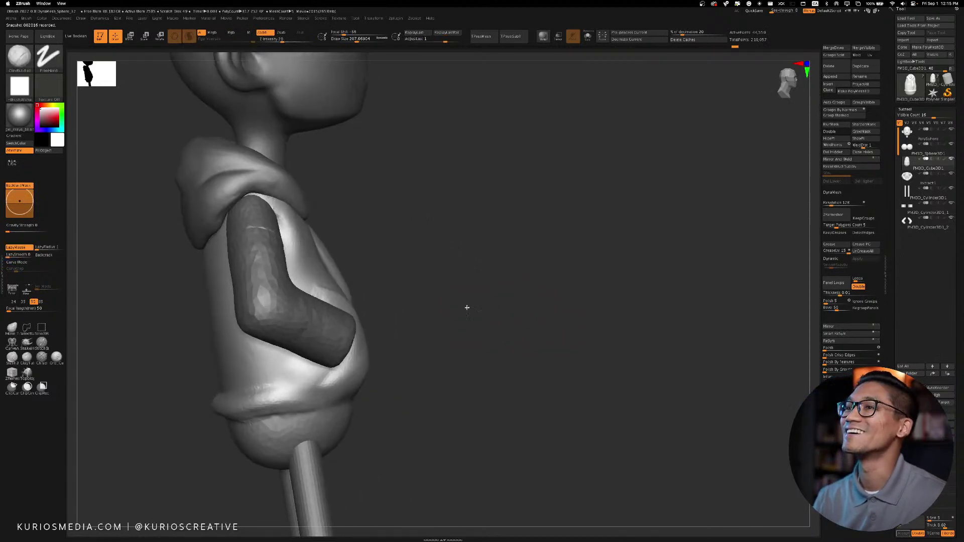
Add diagonal clay folds above the waistband on the torso's sides and lower back
{"action": "mouse_move", "coordinate": [467, 307]}
{"action": "left_mouse_down", "text": "alt"}
{"action": "mouse_move", "coordinate": [498, 276]}
{"action": "mouse_move", "coordinate": [502, 286]}
{"action": "mouse_move", "coordinate": [487, 285]}
{"action": "left_mouse_up", "text": "alt"}
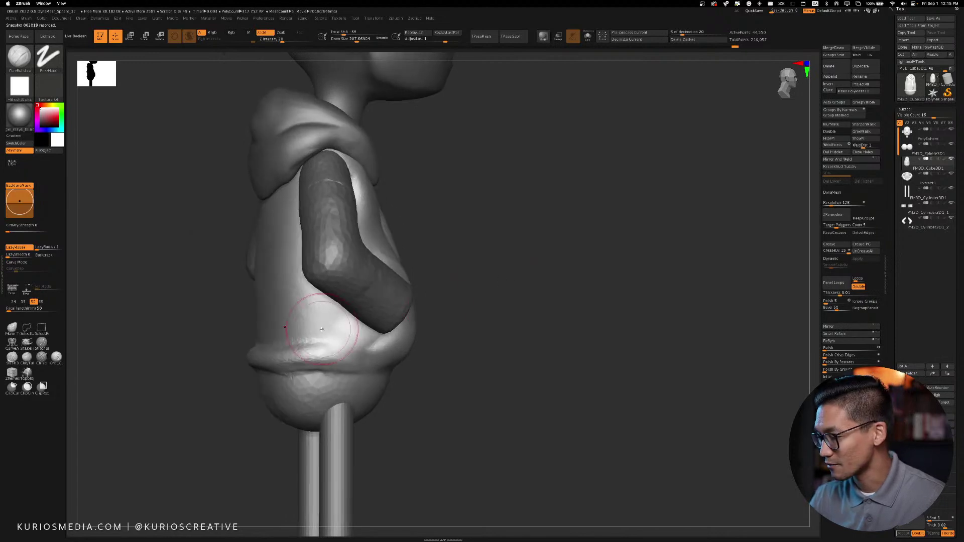
{"action": "left_click_drag", "start_coordinate": [322, 330], "coordinate": [285, 318]}
{"action": "left_click_drag", "start_coordinate": [457, 254], "coordinate": [512, 250]}
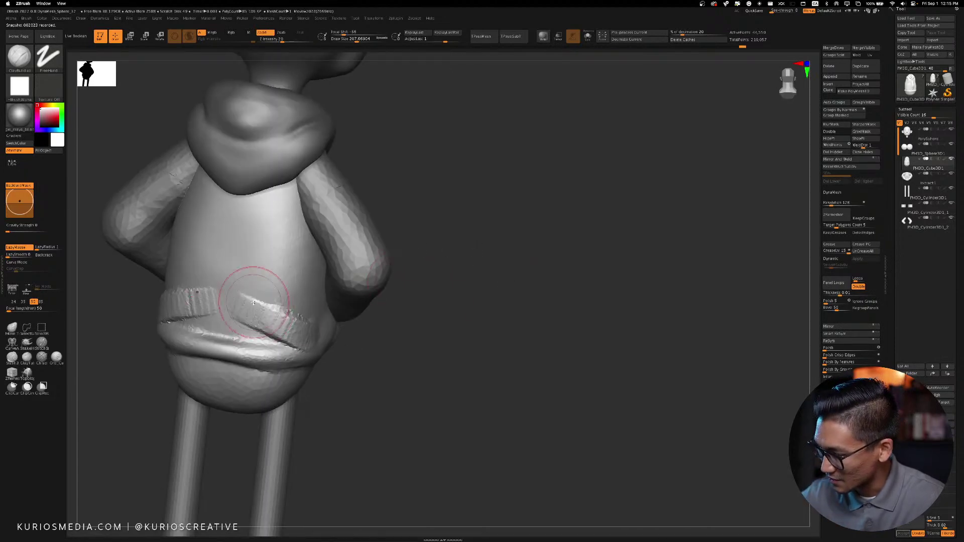
{"action": "left_click_drag", "start_coordinate": [253, 303], "coordinate": [300, 343]}
{"action": "left_click_drag", "start_coordinate": [459, 288], "coordinate": [396, 276]}
{"action": "left_click_drag", "start_coordinate": [328, 329], "coordinate": [268, 316]}
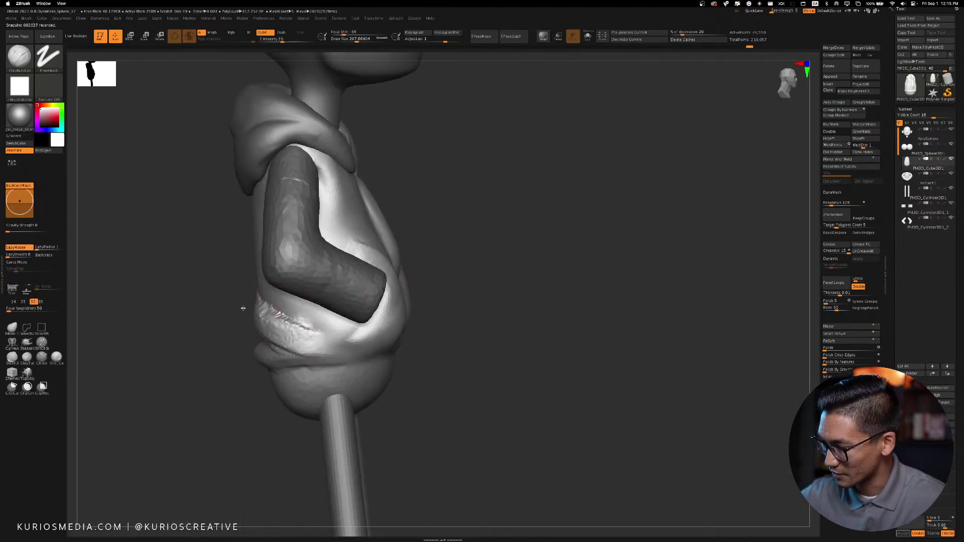
Thicken the lower-back folds above the waistband and blend them around the torso's sides
{"action": "left_click_drag", "start_coordinate": [426, 242], "coordinate": [502, 238]}
{"action": "left_click_drag", "start_coordinate": [241, 303], "coordinate": [265, 336], "text": "shift"}
{"action": "mouse_move", "coordinate": [264, 334]}
{"action": "left_mouse_down", "text": "shift"}
{"action": "mouse_move", "coordinate": [233, 309]}
{"action": "mouse_move", "coordinate": [229, 291]}
{"action": "mouse_move", "coordinate": [246, 315]}
{"action": "left_mouse_up", "text": "shift"}
{"action": "left_click_drag", "start_coordinate": [201, 284], "coordinate": [236, 306], "text": "shift"}
{"action": "mouse_move", "coordinate": [386, 201]}
{"action": "left_mouse_down", "text": "ctrl"}
{"action": "mouse_move", "coordinate": [401, 216]}
{"action": "mouse_move", "coordinate": [477, 221]}
{"action": "left_mouse_up", "text": "ctrl"}
{"action": "left_click_drag", "start_coordinate": [259, 317], "coordinate": [281, 324], "text": "shift"}
{"action": "left_click_drag", "start_coordinate": [441, 193], "coordinate": [534, 234], "text": "ctrl"}
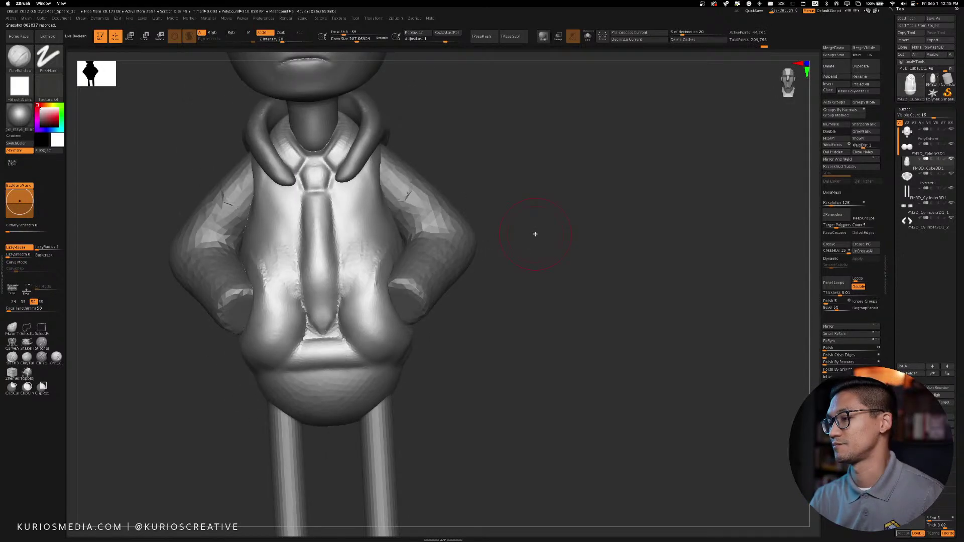
Build up the jacket's upper chest beside the hood and the back of the shoulders just below it
{"action": "left_click_drag", "start_coordinate": [535, 234], "coordinate": [570, 234], "text": "alt"}
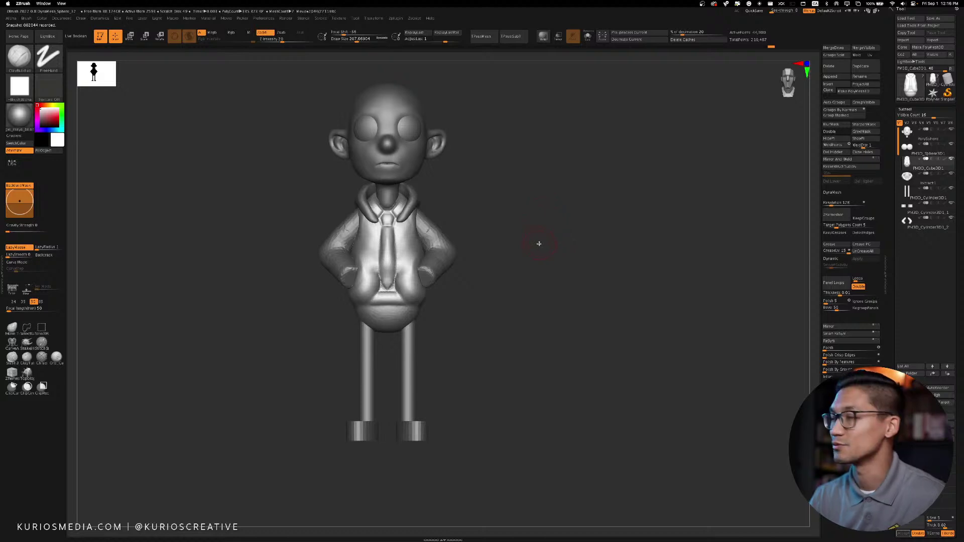
{"action": "left_click_drag", "start_coordinate": [524, 285], "coordinate": [566, 208]}
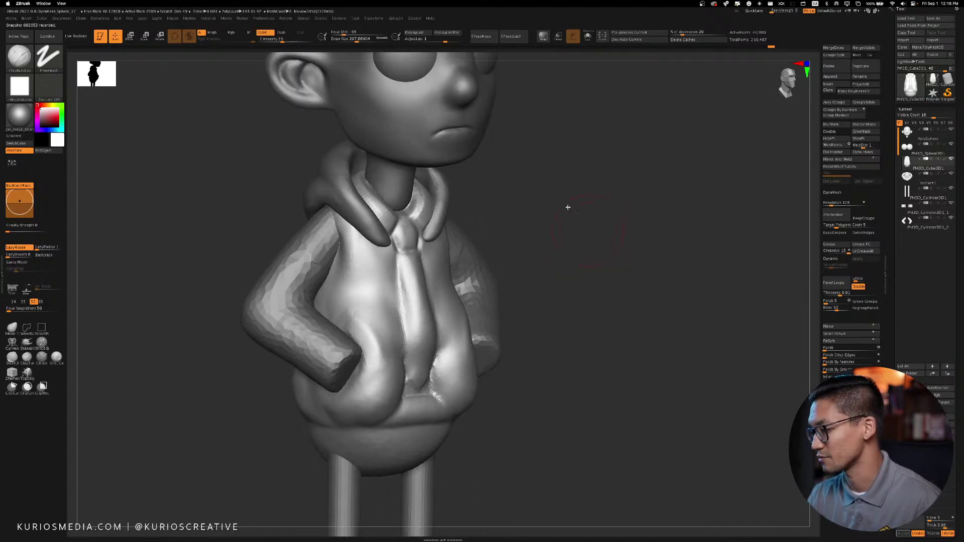
{"action": "mouse_move", "coordinate": [358, 235]}
{"action": "left_mouse_down"}
{"action": "mouse_move", "coordinate": [384, 267]}
{"action": "mouse_move", "coordinate": [383, 254]}
{"action": "mouse_move", "coordinate": [376, 285]}
{"action": "left_mouse_up"}
{"action": "mouse_move", "coordinate": [369, 251]}
{"action": "left_mouse_down", "text": "shift"}
{"action": "mouse_move", "coordinate": [374, 296]}
{"action": "mouse_move", "coordinate": [392, 256]}
{"action": "left_mouse_up", "text": "shift"}
{"action": "mouse_move", "coordinate": [658, 220]}
{"action": "left_mouse_down"}
{"action": "mouse_move", "coordinate": [561, 213]}
{"action": "mouse_move", "coordinate": [611, 197]}
{"action": "mouse_move", "coordinate": [562, 206]}
{"action": "left_mouse_up"}
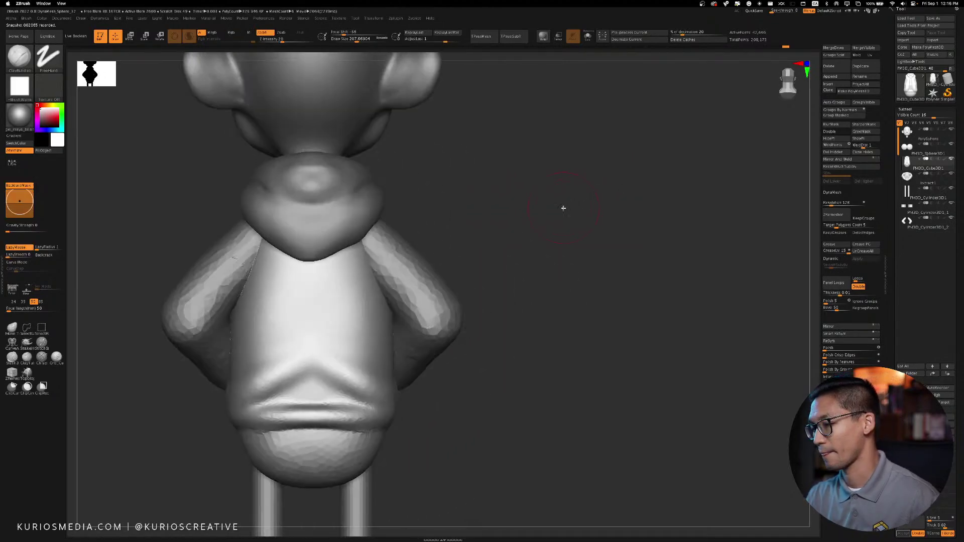
{"action": "left_click_drag", "start_coordinate": [357, 254], "coordinate": [363, 244]}
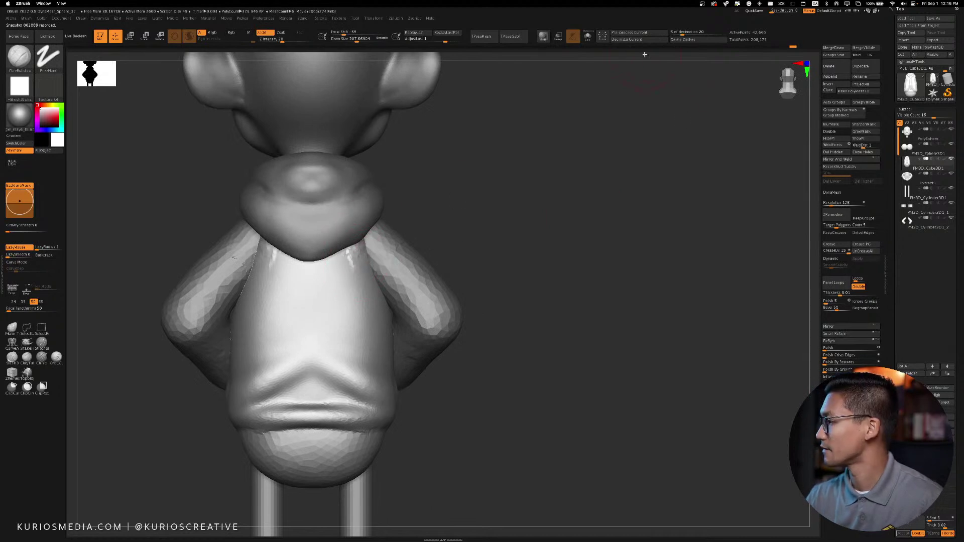
Isolate the torso, layer and smooth clay over the shoulder blades, and show the whole character again
{"action": "left_click", "coordinate": [586, 39]}
{"action": "right_click_drag", "start_coordinate": [378, 230], "coordinate": [405, 209]}
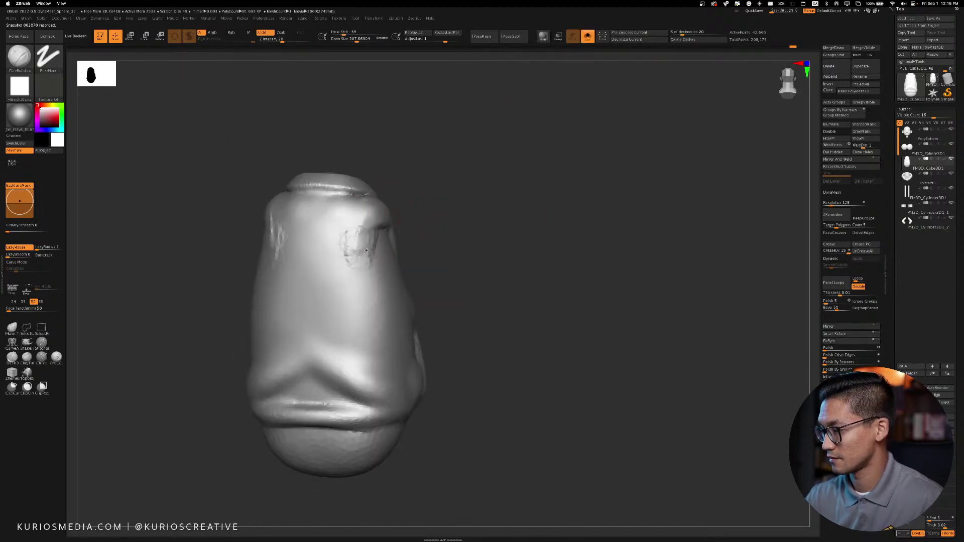
{"action": "left_click_drag", "start_coordinate": [372, 233], "coordinate": [372, 274]}
{"action": "mouse_move", "coordinate": [360, 216]}
{"action": "left_mouse_down"}
{"action": "mouse_move", "coordinate": [349, 266]}
{"action": "mouse_move", "coordinate": [336, 276]}
{"action": "left_mouse_up"}
{"action": "mouse_move", "coordinate": [341, 221]}
{"action": "left_mouse_down"}
{"action": "mouse_move", "coordinate": [328, 269]}
{"action": "mouse_move", "coordinate": [358, 288]}
{"action": "left_mouse_up"}
{"action": "left_click_drag", "start_coordinate": [380, 227], "coordinate": [376, 295]}
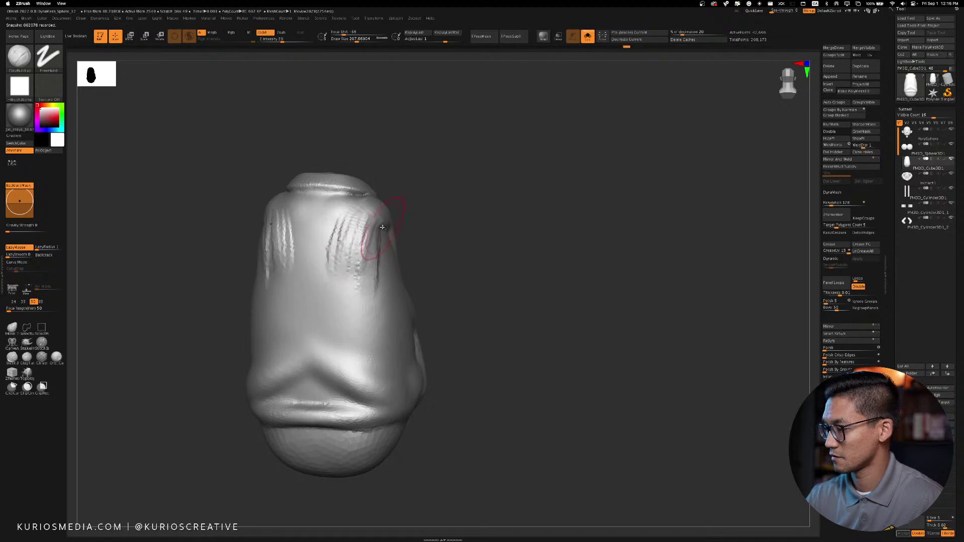
{"action": "left_click_drag", "start_coordinate": [339, 233], "coordinate": [329, 271]}
{"action": "mouse_move", "coordinate": [351, 221]}
{"action": "left_mouse_down", "text": "shift"}
{"action": "mouse_move", "coordinate": [362, 271]}
{"action": "mouse_move", "coordinate": [340, 295]}
{"action": "left_mouse_up", "text": "shift"}
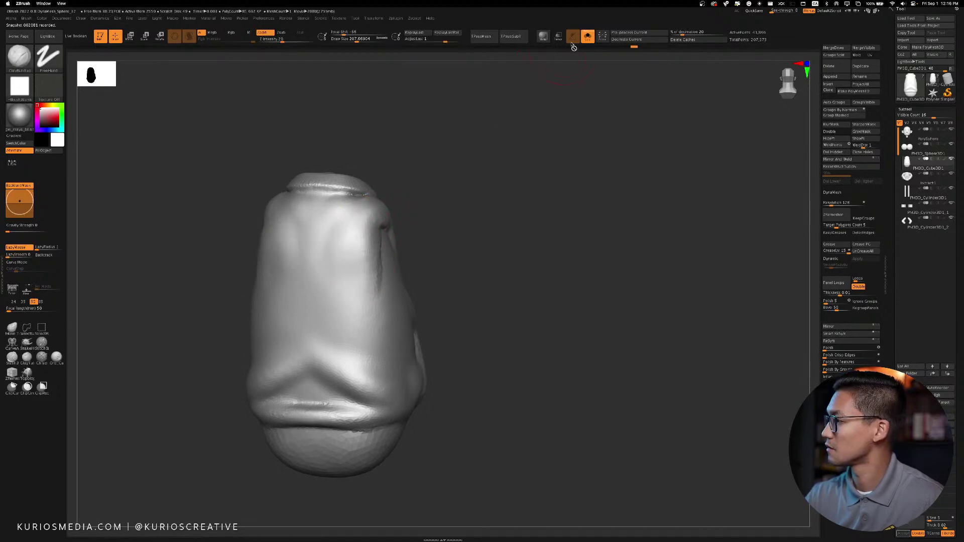
{"action": "left_click", "coordinate": [587, 37]}
Soften the chevron-shaped fold above the waistband on the torso's back
{"action": "mouse_move", "coordinate": [586, 60]}
{"action": "right_mouse_down"}
{"action": "mouse_move", "coordinate": [559, 241]}
{"action": "mouse_move", "coordinate": [622, 271]}
{"action": "right_mouse_up"}
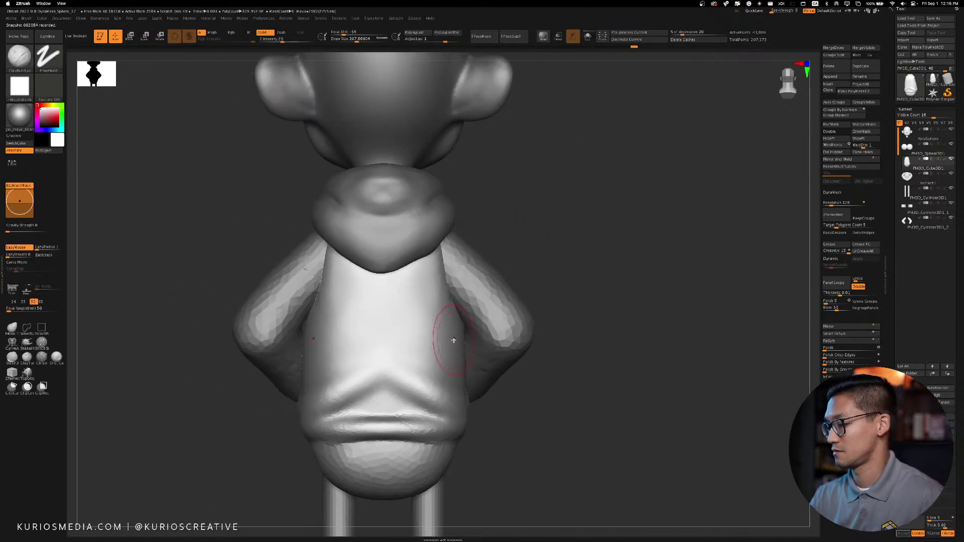
{"action": "left_click_drag", "start_coordinate": [354, 413], "coordinate": [419, 409]}
{"action": "mouse_move", "coordinate": [384, 379]}
{"action": "left_mouse_down"}
{"action": "mouse_move", "coordinate": [414, 405]}
{"action": "mouse_move", "coordinate": [389, 402]}
{"action": "mouse_move", "coordinate": [409, 412]}
{"action": "left_mouse_up"}
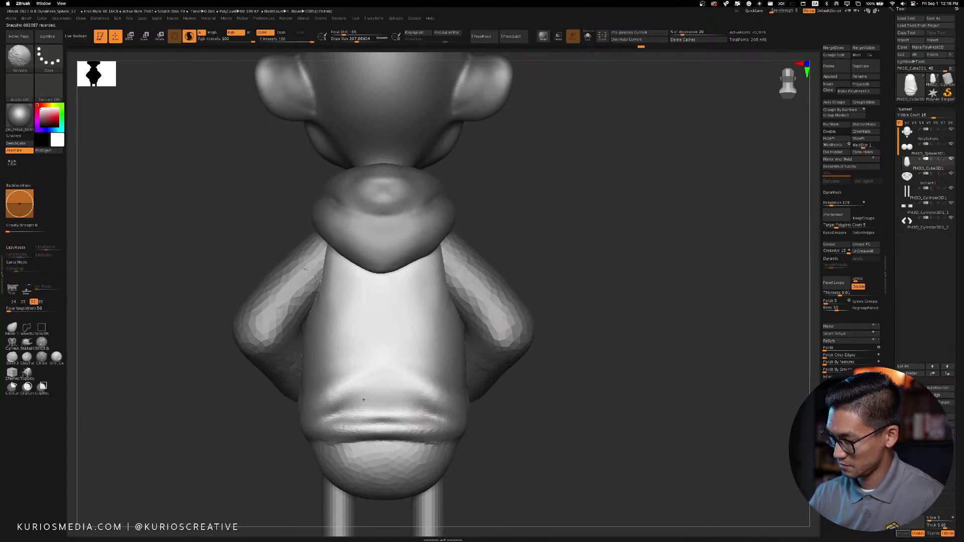
{"action": "right_click_drag", "start_coordinate": [547, 261], "coordinate": [615, 267]}
{"action": "left_click_drag", "start_coordinate": [325, 391], "coordinate": [347, 411], "text": "shift"}
Reduce the brush size to about 118, then add clay to the jacket's front panels beside the tie and smooth it
{"action": "mouse_move", "coordinate": [443, 307]}
{"action": "right_mouse_down"}
{"action": "mouse_move", "coordinate": [504, 287]}
{"action": "mouse_move", "coordinate": [552, 284]}
{"action": "mouse_move", "coordinate": [510, 281]}
{"action": "right_mouse_up"}
{"action": "key", "text": "space"}
{"action": "left_click_drag", "start_coordinate": [364, 321], "coordinate": [353, 321]}
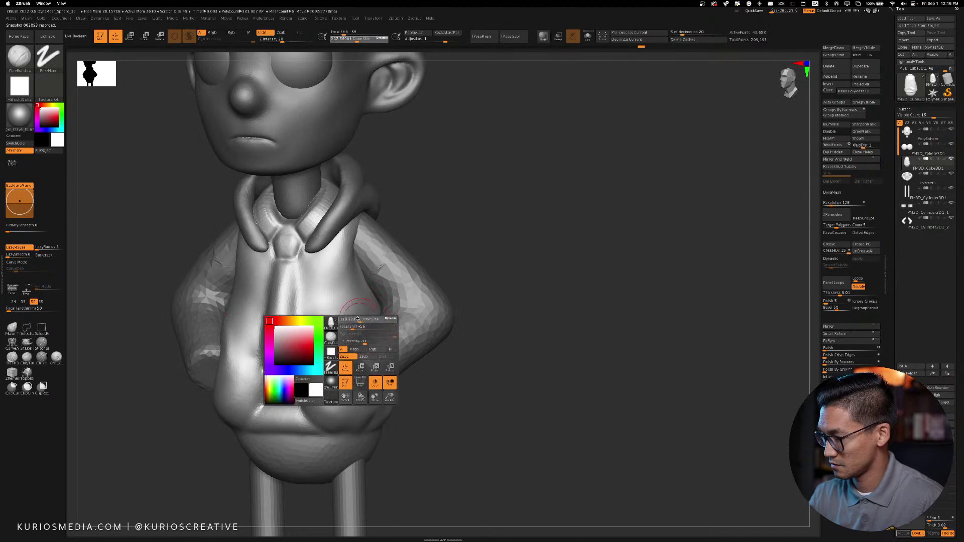
{"action": "right_click_drag", "start_coordinate": [325, 361], "coordinate": [471, 256], "text": "shift"}
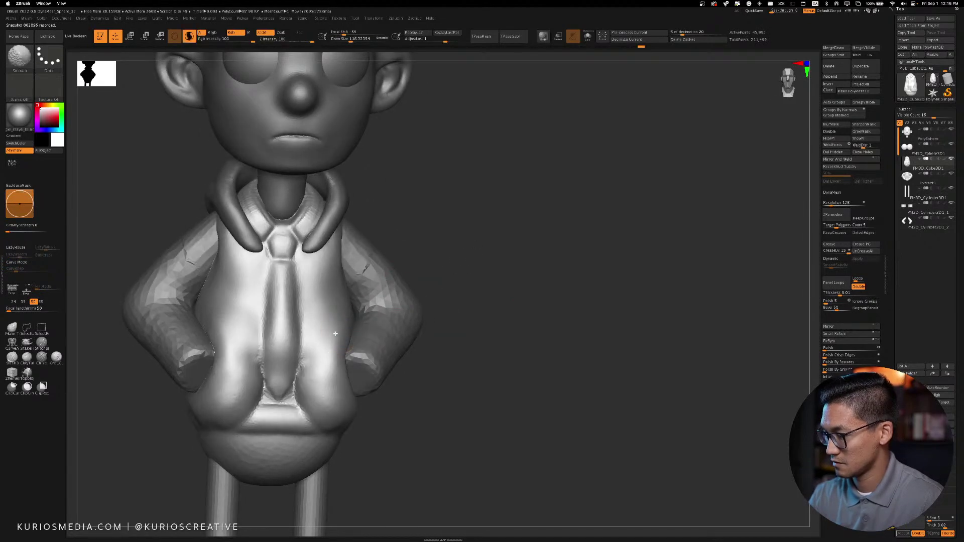
{"action": "right_click_drag", "start_coordinate": [405, 263], "coordinate": [354, 315]}
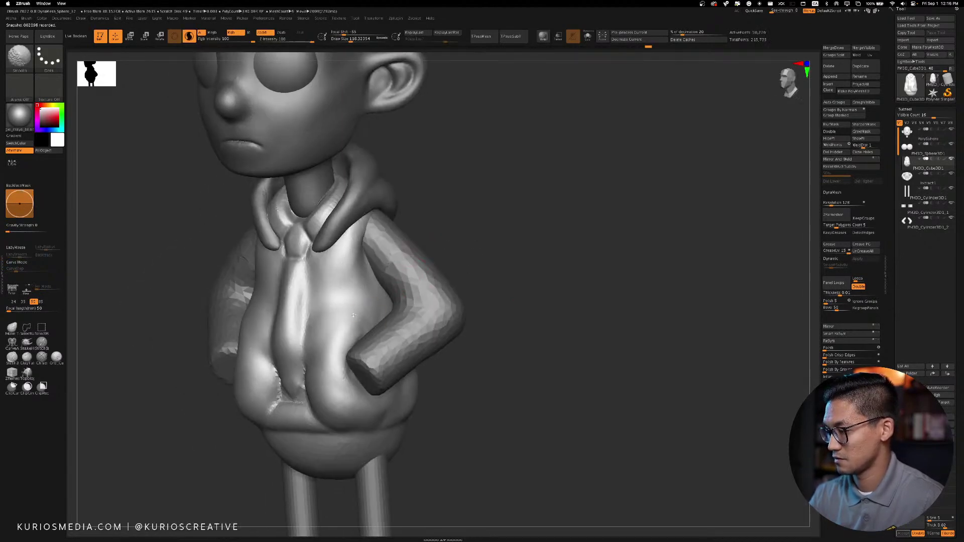
{"action": "left_click_drag", "start_coordinate": [331, 308], "coordinate": [352, 294], "text": "shift"}
Make the arms the active subtool and smooth their faceted surface from the front with a larger brush
{"action": "mouse_move", "coordinate": [480, 246]}
{"action": "right_mouse_down", "text": "shift"}
{"action": "mouse_move", "coordinate": [540, 224]}
{"action": "mouse_move", "coordinate": [512, 256]}
{"action": "mouse_move", "coordinate": [519, 265]}
{"action": "right_mouse_up", "text": "shift"}
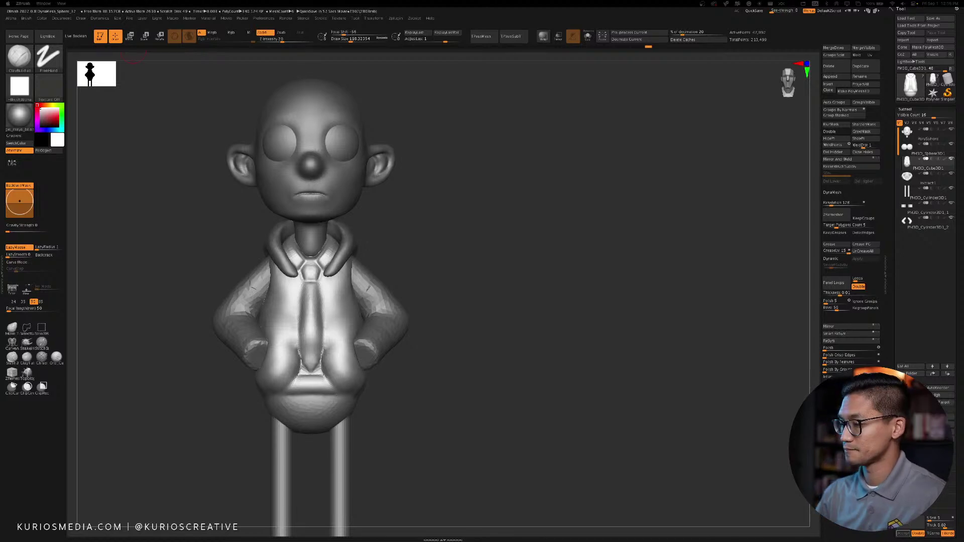
{"action": "mouse_move", "coordinate": [514, 252]}
{"action": "left_mouse_down"}
{"action": "mouse_move", "coordinate": [480, 275]}
{"action": "mouse_move", "coordinate": [552, 262]}
{"action": "left_mouse_up"}
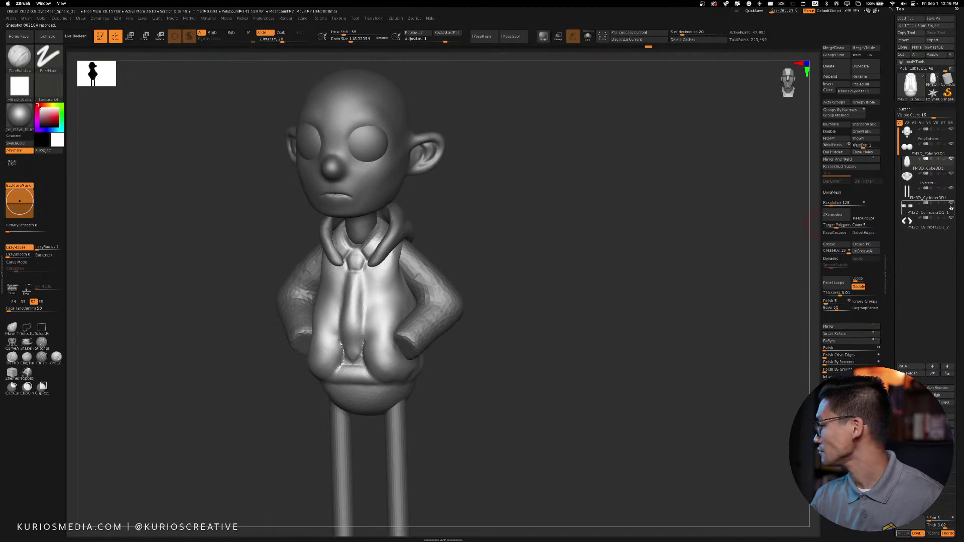
{"action": "left_click", "coordinate": [907, 222]}
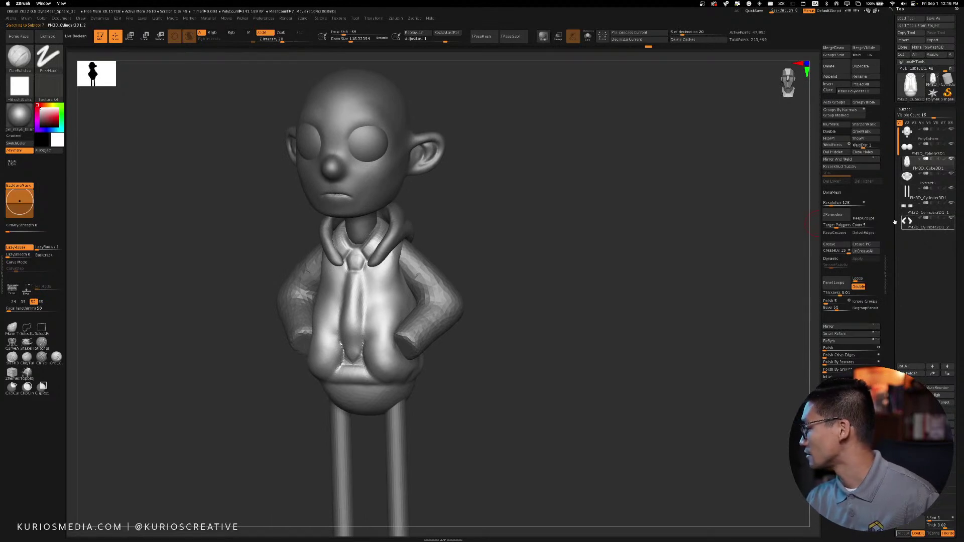
{"action": "mouse_move", "coordinate": [518, 261]}
{"action": "left_mouse_down"}
{"action": "mouse_move", "coordinate": [437, 272]}
{"action": "mouse_move", "coordinate": [482, 262]}
{"action": "left_mouse_up"}
{"action": "key", "text": "space"}
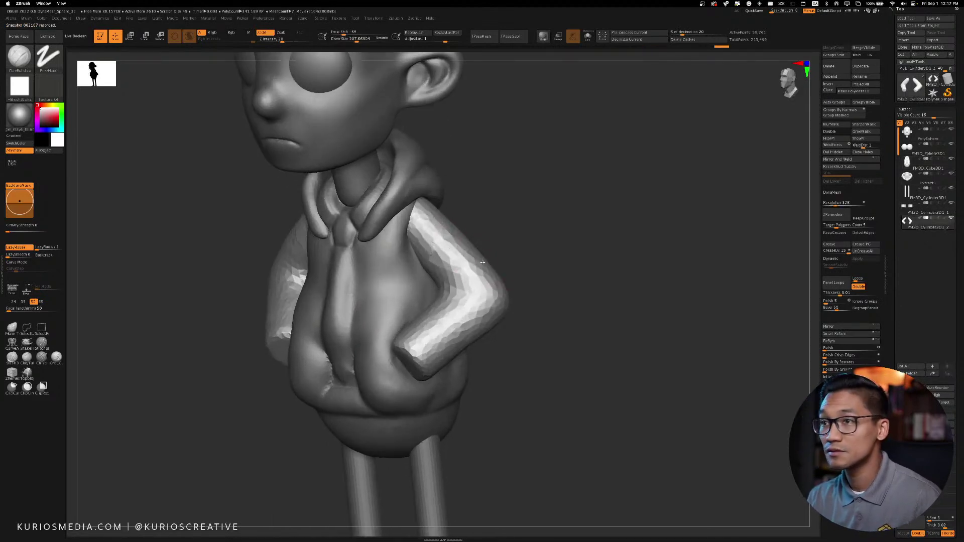
{"action": "left_click_drag", "start_coordinate": [548, 226], "coordinate": [554, 226]}
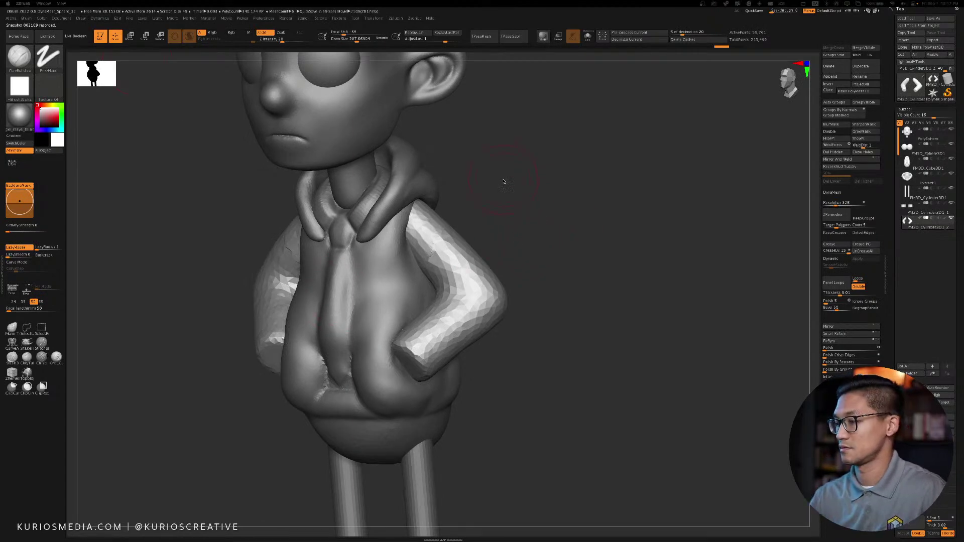
{"action": "mouse_move", "coordinate": [534, 215]}
{"action": "left_mouse_down"}
{"action": "mouse_move", "coordinate": [546, 230]}
{"action": "mouse_move", "coordinate": [551, 223]}
{"action": "mouse_move", "coordinate": [297, 254]}
{"action": "left_mouse_up"}
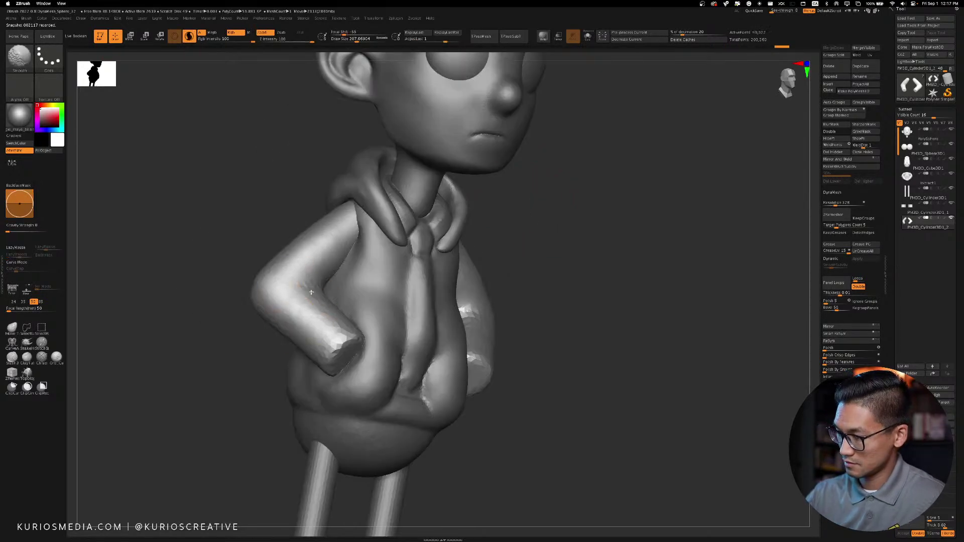
Smooth the backs of the arms and soften the forearm ends
{"action": "left_click_drag", "start_coordinate": [522, 243], "coordinate": [632, 250]}
{"action": "left_click_drag", "start_coordinate": [303, 286], "coordinate": [281, 272], "text": "shift"}
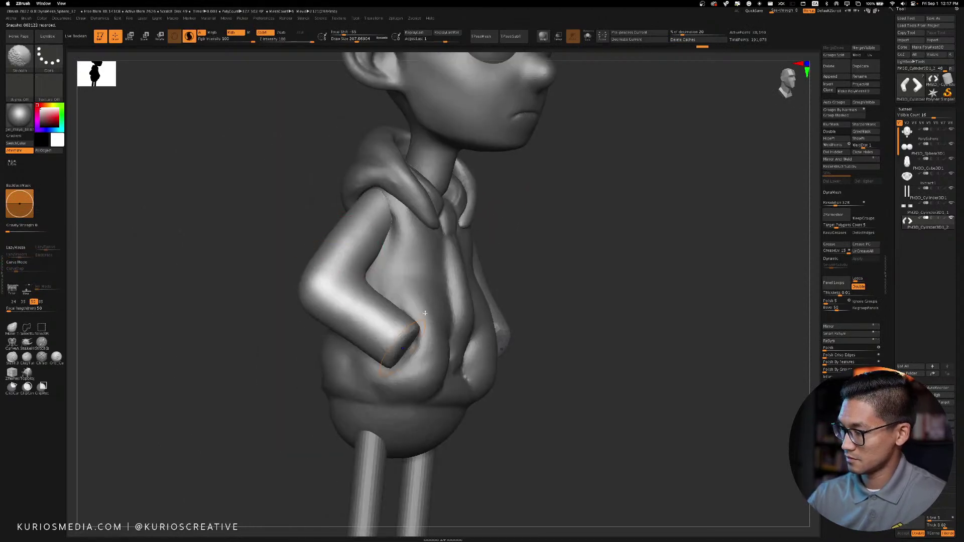
{"action": "mouse_move", "coordinate": [571, 271]}
{"action": "left_mouse_down", "text": "alt"}
{"action": "mouse_move", "coordinate": [571, 246]}
{"action": "mouse_move", "coordinate": [584, 260]}
{"action": "left_mouse_up", "text": "alt"}
{"action": "left_click_drag", "start_coordinate": [580, 261], "coordinate": [564, 243], "text": "alt"}
{"action": "left_click_drag", "start_coordinate": [395, 316], "coordinate": [404, 305], "text": "shift"}
{"action": "left_click_drag", "start_coordinate": [560, 241], "coordinate": [548, 259], "text": "alt"}
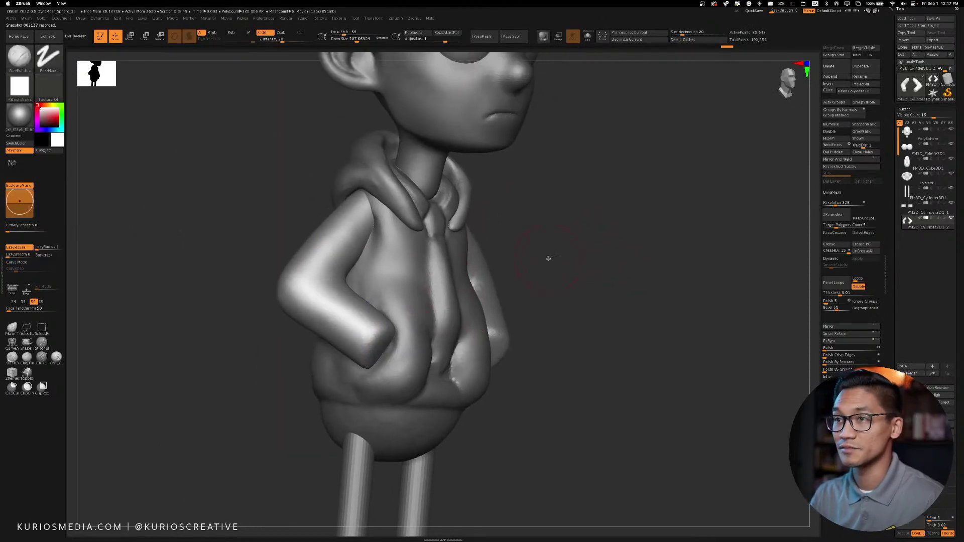
Adjust the arms' shape around the elbows with a smaller Move brush
{"action": "key", "text": "space"}
{"action": "left_click_drag", "start_coordinate": [365, 327], "coordinate": [371, 325]}
{"action": "key", "text": "b"}
{"action": "key", "text": "m"}
{"action": "key", "text": "v"}
{"action": "key", "text": "space"}
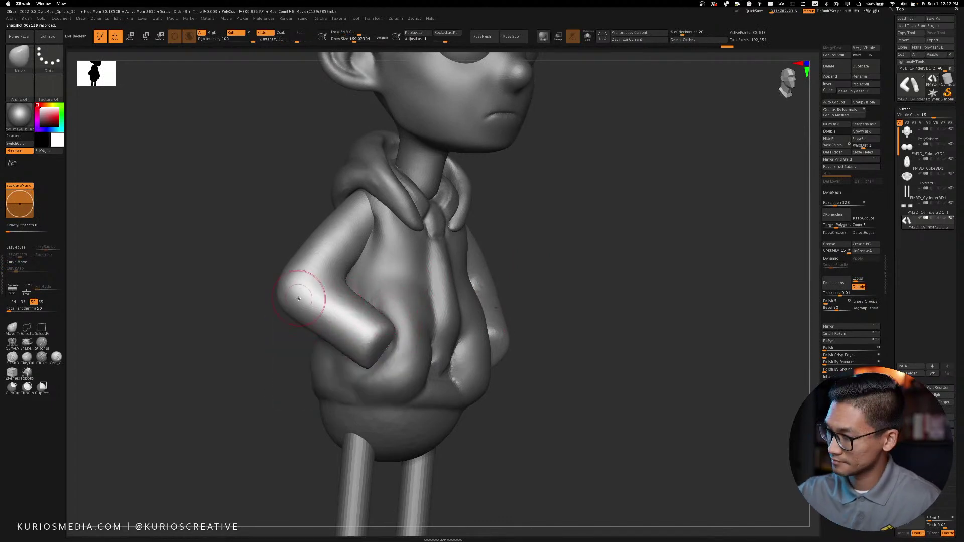
{"action": "left_click_drag", "start_coordinate": [311, 301], "coordinate": [314, 299]}
{"action": "left_click_drag", "start_coordinate": [524, 266], "coordinate": [543, 256]}
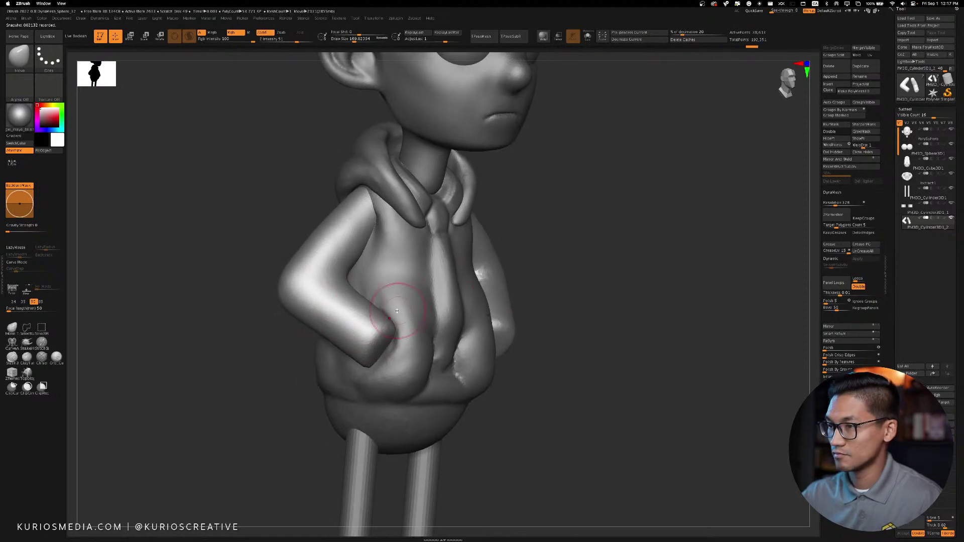
Lay clay folds along the forearms from the elbow crease towards the pocket ends
{"action": "key", "text": "b"}
{"action": "key", "text": "c"}
{"action": "key", "text": "b"}
{"action": "left_click_drag", "start_coordinate": [318, 307], "coordinate": [362, 312]}
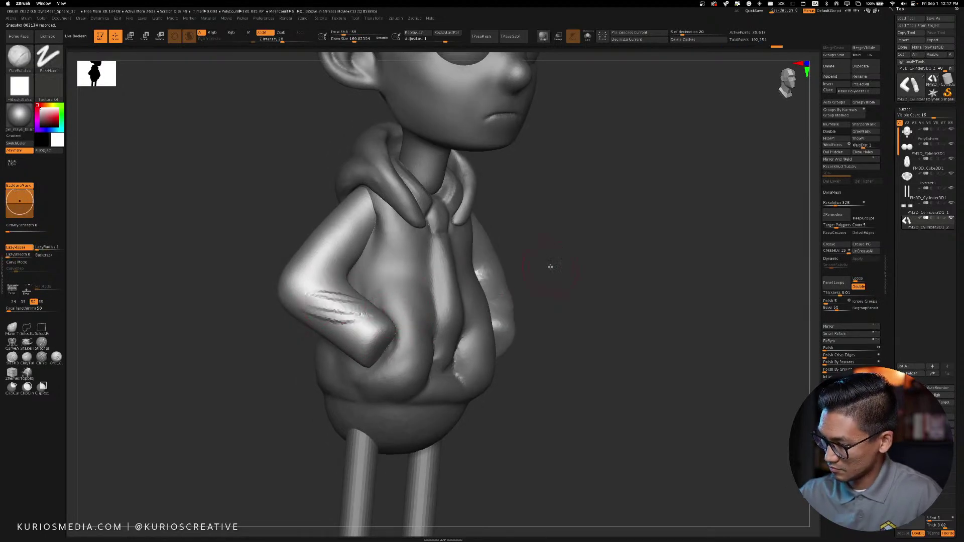
{"action": "left_click_drag", "start_coordinate": [550, 267], "coordinate": [535, 288]}
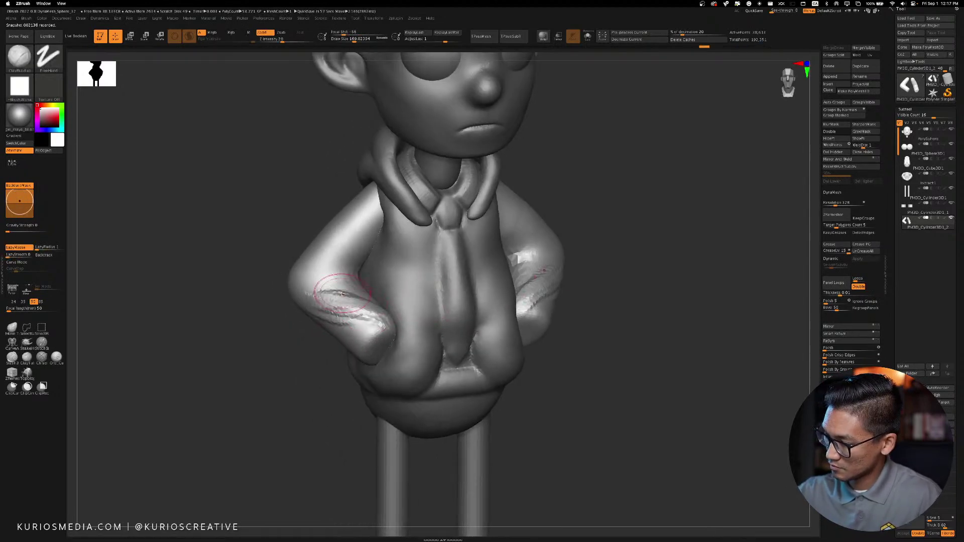
{"action": "left_click_drag", "start_coordinate": [342, 294], "coordinate": [373, 320]}
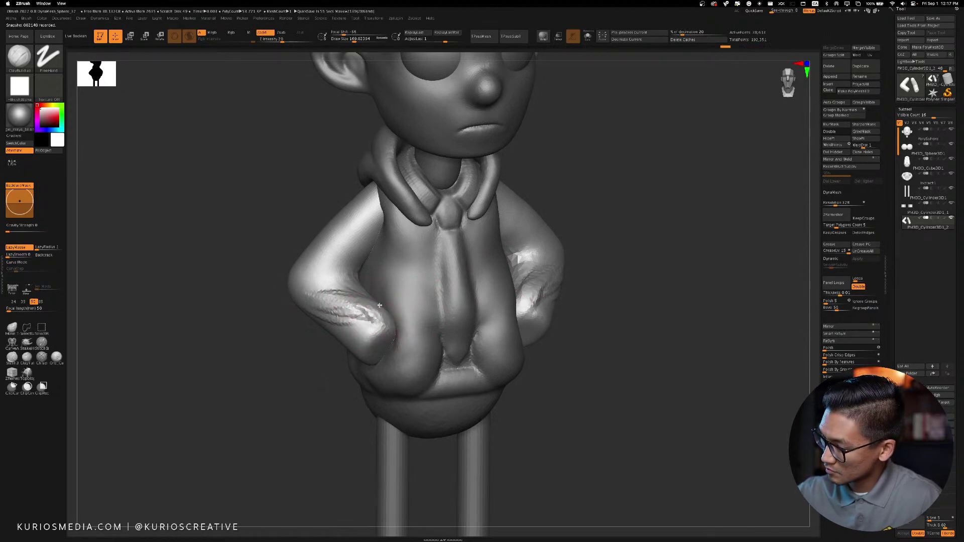
{"action": "left_click_drag", "start_coordinate": [314, 292], "coordinate": [347, 299]}
{"action": "left_click_drag", "start_coordinate": [296, 402], "coordinate": [303, 390]}
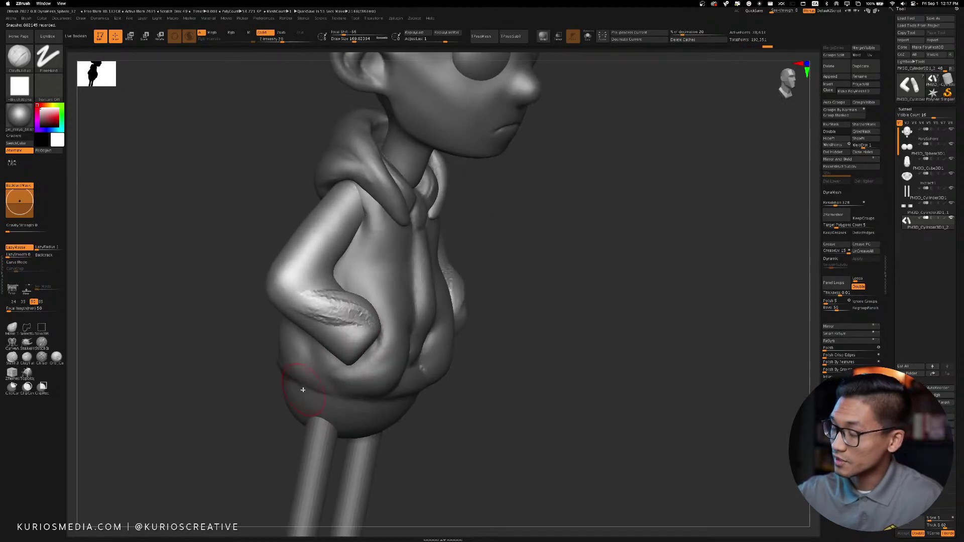
Build up and blend clay folds along the outer forearms between the elbows and the pocket ends
{"action": "left_click_drag", "start_coordinate": [603, 271], "coordinate": [466, 281]}
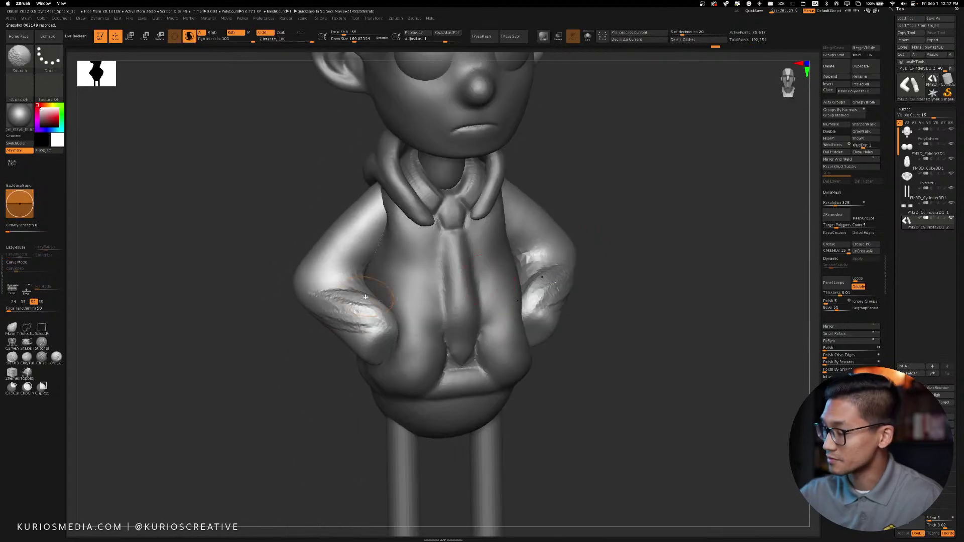
{"action": "left_click_drag", "start_coordinate": [369, 301], "coordinate": [323, 317], "text": "shift"}
{"action": "mouse_move", "coordinate": [578, 266]}
{"action": "left_mouse_down"}
{"action": "mouse_move", "coordinate": [608, 261]}
{"action": "mouse_move", "coordinate": [608, 220]}
{"action": "left_mouse_up"}
{"action": "mouse_move", "coordinate": [311, 322]}
{"action": "left_mouse_down"}
{"action": "mouse_move", "coordinate": [342, 353]}
{"action": "mouse_move", "coordinate": [304, 334]}
{"action": "left_mouse_up"}
{"action": "mouse_move", "coordinate": [346, 359]}
{"action": "left_mouse_down"}
{"action": "mouse_move", "coordinate": [301, 336]}
{"action": "mouse_move", "coordinate": [301, 321]}
{"action": "left_mouse_up"}
{"action": "mouse_move", "coordinate": [352, 341]}
{"action": "left_mouse_down"}
{"action": "mouse_move", "coordinate": [311, 339]}
{"action": "mouse_move", "coordinate": [296, 318]}
{"action": "left_mouse_up"}
{"action": "left_click_drag", "start_coordinate": [354, 363], "coordinate": [309, 346]}
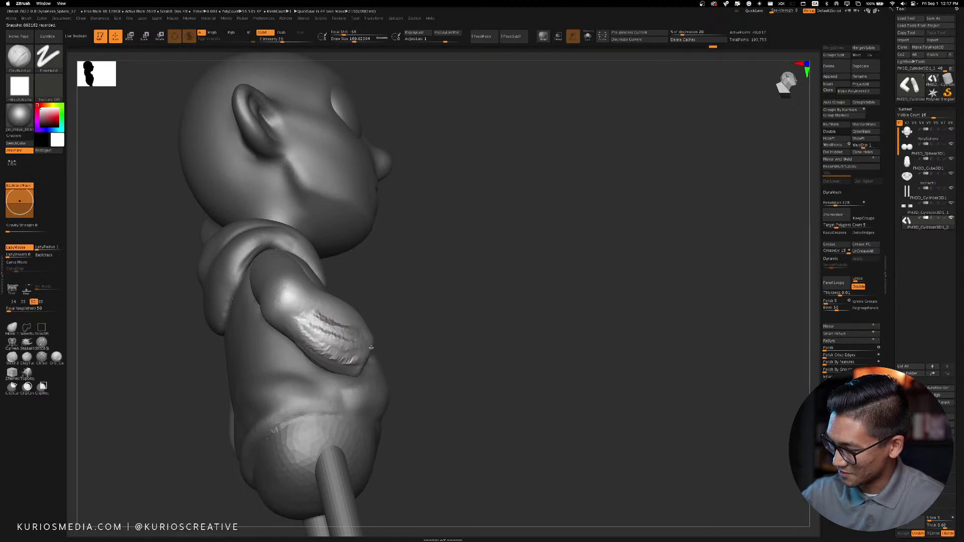
Extend the clay folds across the outer sides and undersides of the forearms, then smooth them
{"action": "mouse_move", "coordinate": [612, 296]}
{"action": "left_mouse_down"}
{"action": "mouse_move", "coordinate": [489, 303]}
{"action": "mouse_move", "coordinate": [576, 292]}
{"action": "mouse_move", "coordinate": [547, 239]}
{"action": "mouse_move", "coordinate": [551, 285]}
{"action": "mouse_move", "coordinate": [585, 266]}
{"action": "left_mouse_up"}
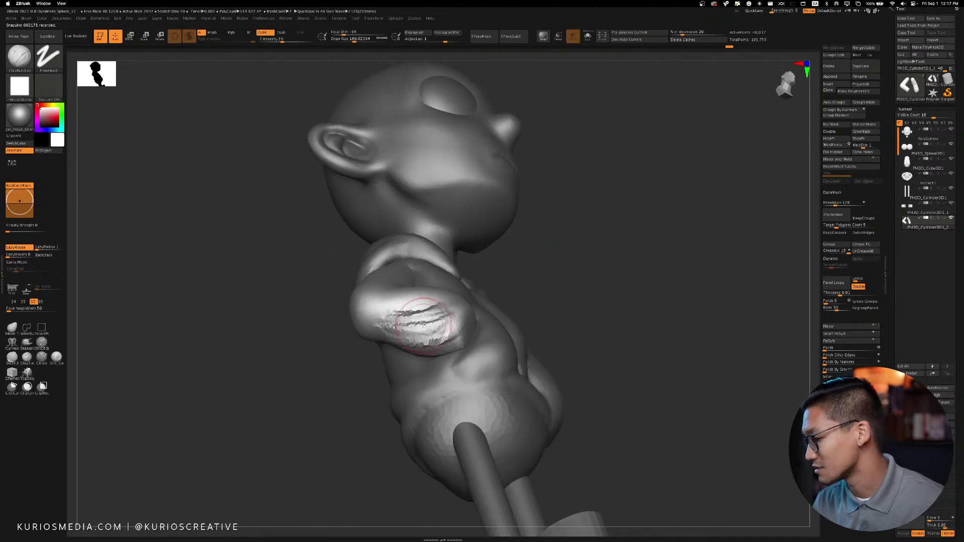
{"action": "left_click_drag", "start_coordinate": [447, 304], "coordinate": [417, 313]}
{"action": "left_click_drag", "start_coordinate": [577, 301], "coordinate": [547, 226]}
{"action": "left_click_drag", "start_coordinate": [396, 331], "coordinate": [435, 344]}
{"action": "left_click_drag", "start_coordinate": [520, 280], "coordinate": [526, 379]}
{"action": "mouse_move", "coordinate": [441, 301]}
{"action": "left_mouse_down"}
{"action": "mouse_move", "coordinate": [433, 336]}
{"action": "mouse_move", "coordinate": [409, 336]}
{"action": "mouse_move", "coordinate": [421, 309]}
{"action": "mouse_move", "coordinate": [409, 305]}
{"action": "left_mouse_up"}
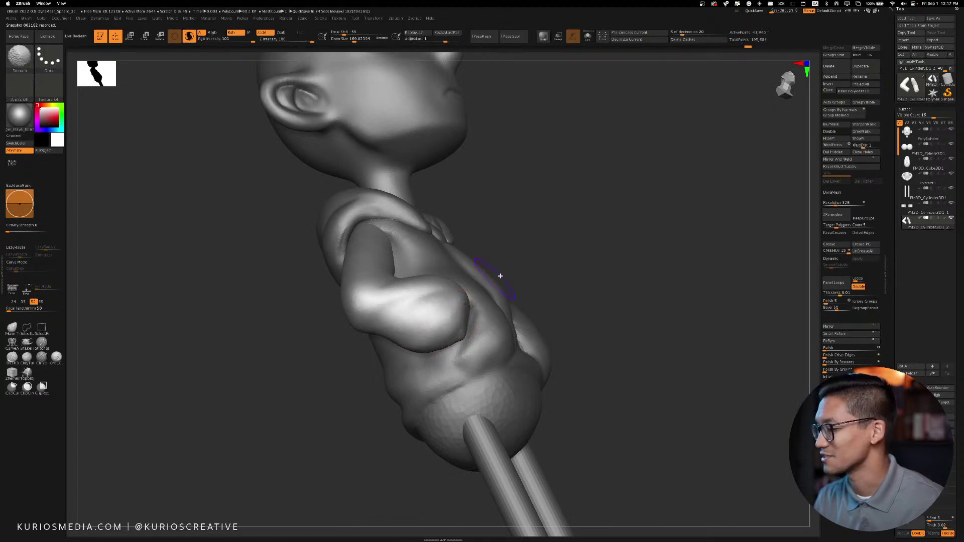
Refine the sleeve volume around the elbows and forearms, blending the remaining clay marks
{"action": "left_click_drag", "start_coordinate": [668, 236], "coordinate": [593, 211], "text": "shift"}
{"action": "mouse_move", "coordinate": [718, 197]}
{"action": "left_mouse_down", "text": "alt"}
{"action": "mouse_move", "coordinate": [641, 205]}
{"action": "mouse_move", "coordinate": [621, 254]}
{"action": "left_mouse_up", "text": "alt"}
{"action": "left_click_drag", "start_coordinate": [572, 236], "coordinate": [677, 250]}
{"action": "left_click_drag", "start_coordinate": [486, 257], "coordinate": [495, 225]}
{"action": "left_click_drag", "start_coordinate": [322, 281], "coordinate": [370, 261]}
{"action": "mouse_move", "coordinate": [329, 324]}
{"action": "left_mouse_down"}
{"action": "mouse_move", "coordinate": [296, 315]}
{"action": "mouse_move", "coordinate": [311, 314]}
{"action": "left_mouse_up"}
{"action": "mouse_move", "coordinate": [382, 261]}
{"action": "left_mouse_down"}
{"action": "mouse_move", "coordinate": [411, 273]}
{"action": "mouse_move", "coordinate": [563, 221]}
{"action": "mouse_move", "coordinate": [578, 279]}
{"action": "left_mouse_up"}
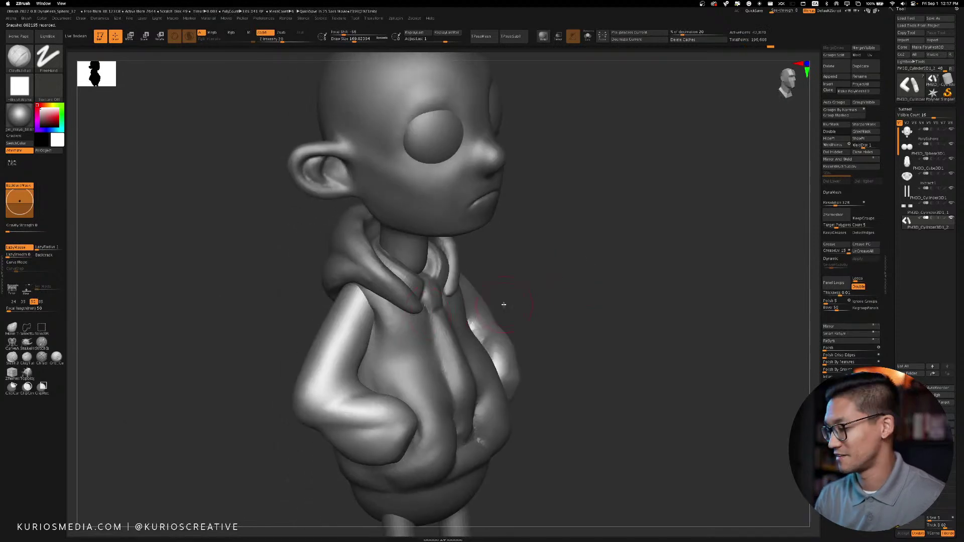
Lay clay folds across the sleeves just above the inner elbows with a draw size of about 107, and smooth them
{"action": "left_click_drag", "start_coordinate": [503, 305], "coordinate": [463, 323]}
{"action": "left_click_drag", "start_coordinate": [258, 478], "coordinate": [376, 390]}
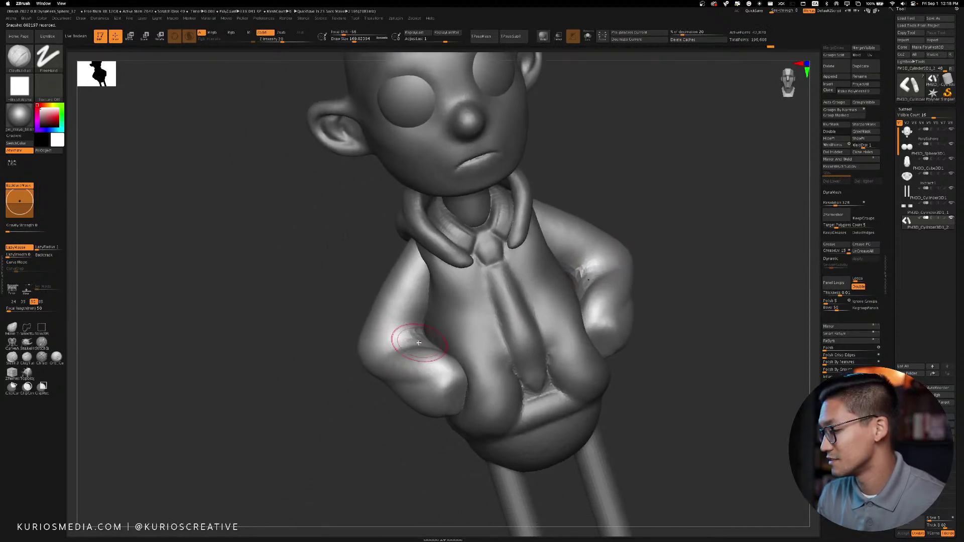
{"action": "key", "text": "space"}
{"action": "left_click_drag", "start_coordinate": [418, 334], "coordinate": [374, 337]}
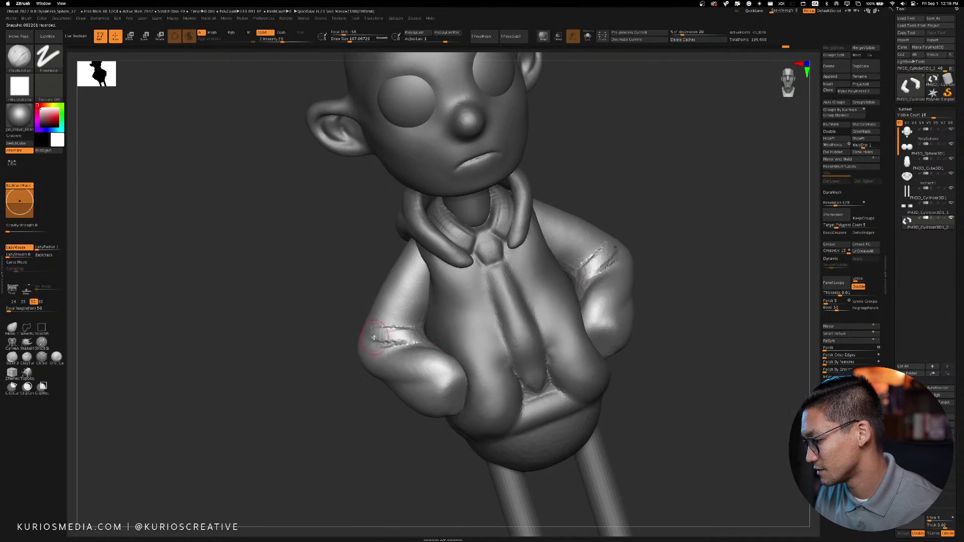
{"action": "left_click_drag", "start_coordinate": [592, 266], "coordinate": [569, 274]}
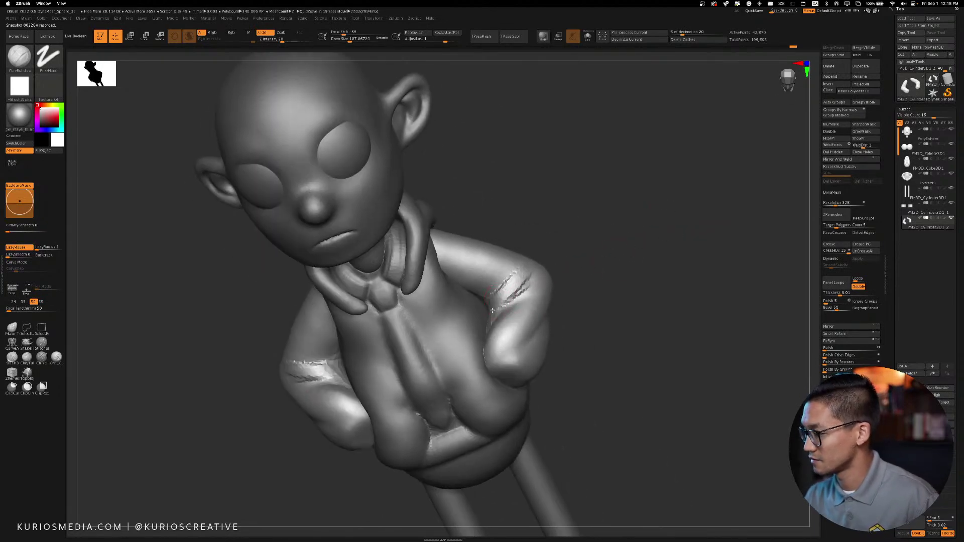
{"action": "left_click_drag", "start_coordinate": [492, 311], "coordinate": [605, 223]}
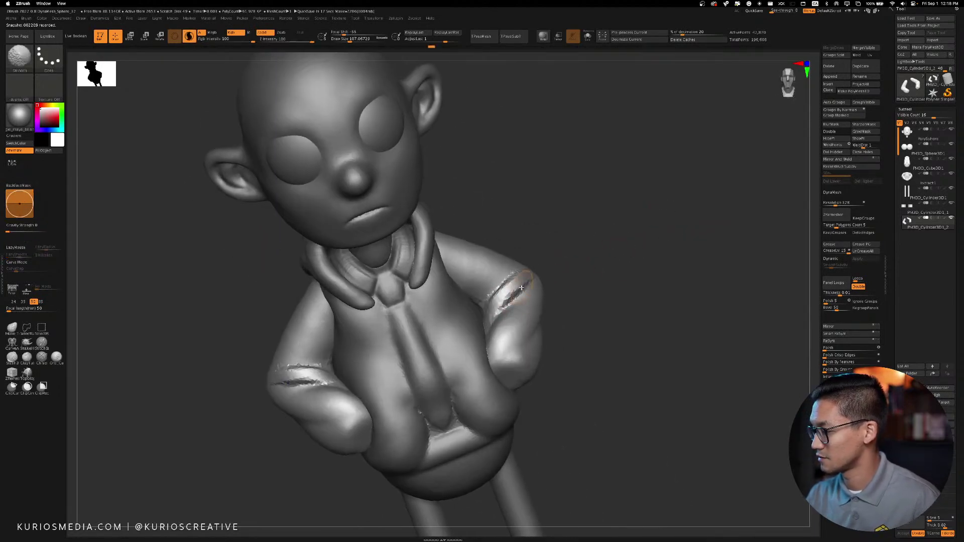
{"action": "mouse_move", "coordinate": [521, 285]}
{"action": "left_mouse_down", "text": "shift"}
{"action": "mouse_move", "coordinate": [505, 304]}
{"action": "mouse_move", "coordinate": [498, 288]}
{"action": "mouse_move", "coordinate": [508, 282]}
{"action": "left_mouse_up", "text": "shift"}
{"action": "mouse_move", "coordinate": [568, 237]}
{"action": "left_mouse_down"}
{"action": "mouse_move", "coordinate": [596, 217]}
{"action": "mouse_move", "coordinate": [668, 246]}
{"action": "mouse_move", "coordinate": [579, 247]}
{"action": "mouse_move", "coordinate": [556, 280]}
{"action": "left_mouse_up"}
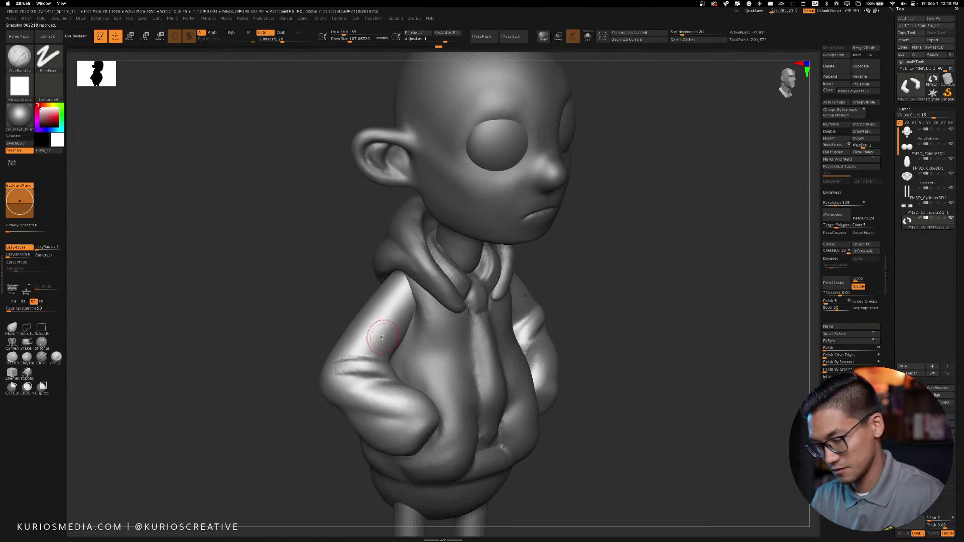
Add diagonal clay folds running up the front of the upper sleeves and soften them with a larger brush
{"action": "mouse_move", "coordinate": [354, 345]}
{"action": "left_mouse_down"}
{"action": "mouse_move", "coordinate": [389, 339]}
{"action": "mouse_move", "coordinate": [370, 335]}
{"action": "left_mouse_up"}
{"action": "mouse_move", "coordinate": [407, 307]}
{"action": "left_mouse_down"}
{"action": "mouse_move", "coordinate": [365, 327]}
{"action": "mouse_move", "coordinate": [403, 327]}
{"action": "left_mouse_up"}
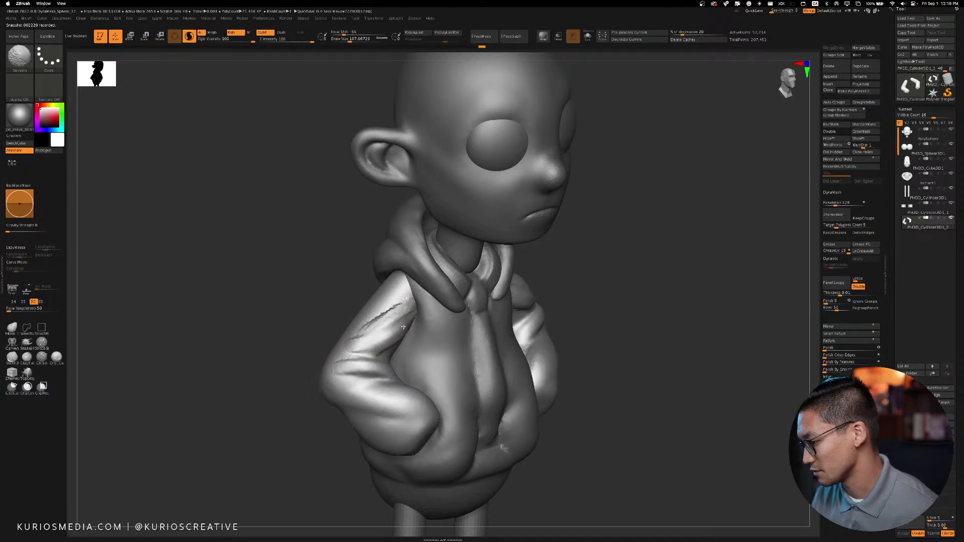
{"action": "left_click_drag", "start_coordinate": [628, 317], "coordinate": [585, 326]}
{"action": "key", "text": "space"}
{"action": "left_click_drag", "start_coordinate": [386, 341], "coordinate": [395, 342]}
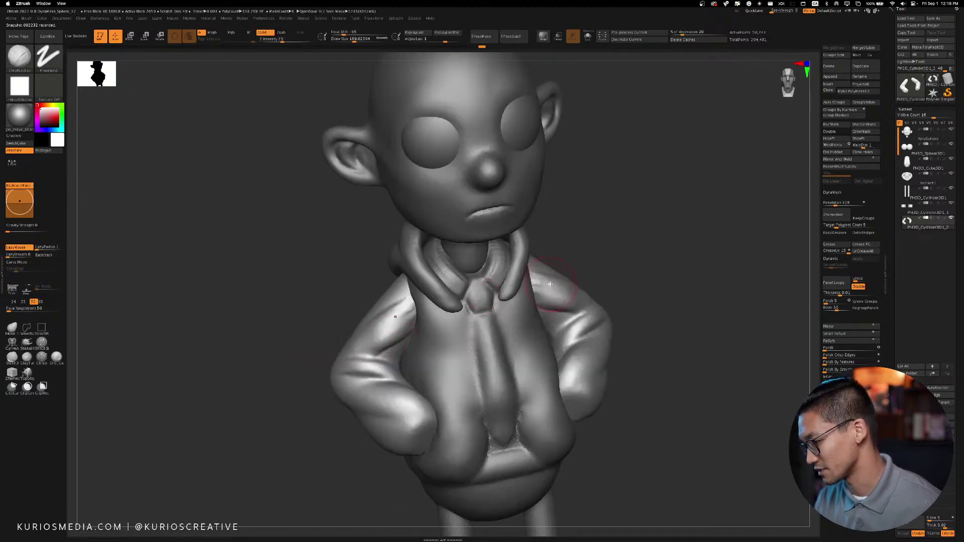
{"action": "left_click_drag", "start_coordinate": [622, 317], "coordinate": [634, 299]}
{"action": "mouse_move", "coordinate": [417, 321]}
{"action": "left_mouse_down"}
{"action": "mouse_move", "coordinate": [389, 346]}
{"action": "mouse_move", "coordinate": [411, 334]}
{"action": "left_mouse_up"}
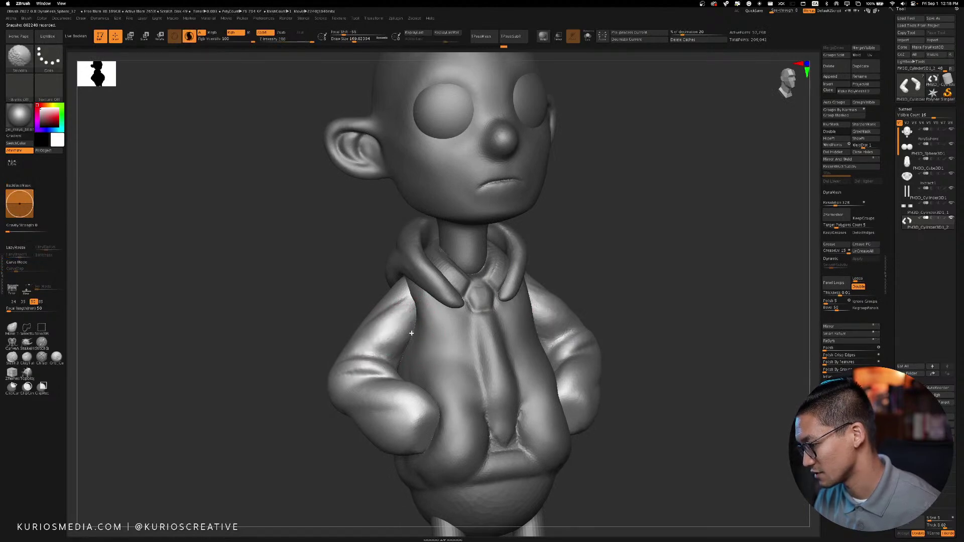
Sculpt compressed fabric folds around the outer elbows with a smaller clay brush and smooth them into the sleeves
{"action": "mouse_move", "coordinate": [381, 319]}
{"action": "right_mouse_down"}
{"action": "mouse_move", "coordinate": [603, 241]}
{"action": "mouse_move", "coordinate": [570, 276]}
{"action": "mouse_move", "coordinate": [583, 290]}
{"action": "mouse_move", "coordinate": [560, 286]}
{"action": "mouse_move", "coordinate": [625, 245]}
{"action": "mouse_move", "coordinate": [641, 252]}
{"action": "mouse_move", "coordinate": [441, 335]}
{"action": "right_mouse_up"}
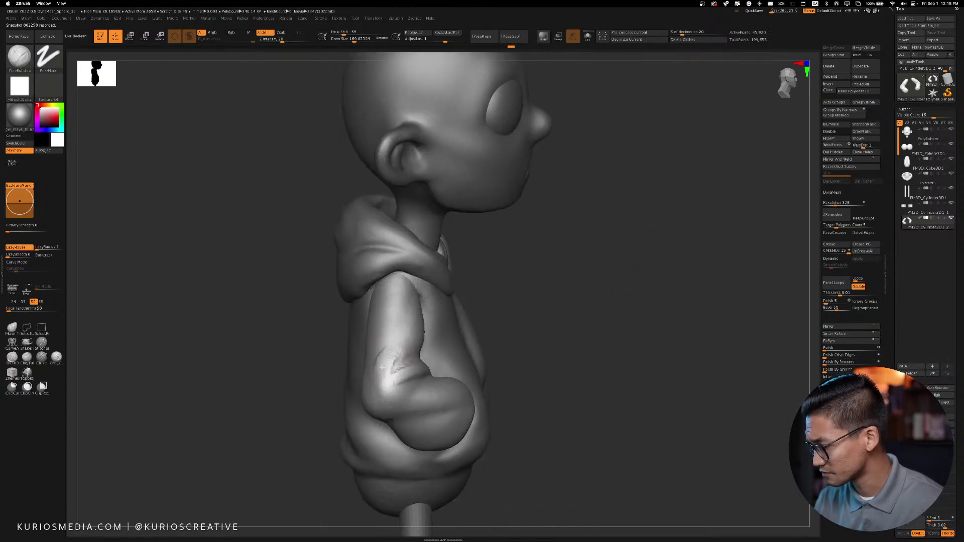
{"action": "right_click_drag", "start_coordinate": [508, 329], "coordinate": [393, 375]}
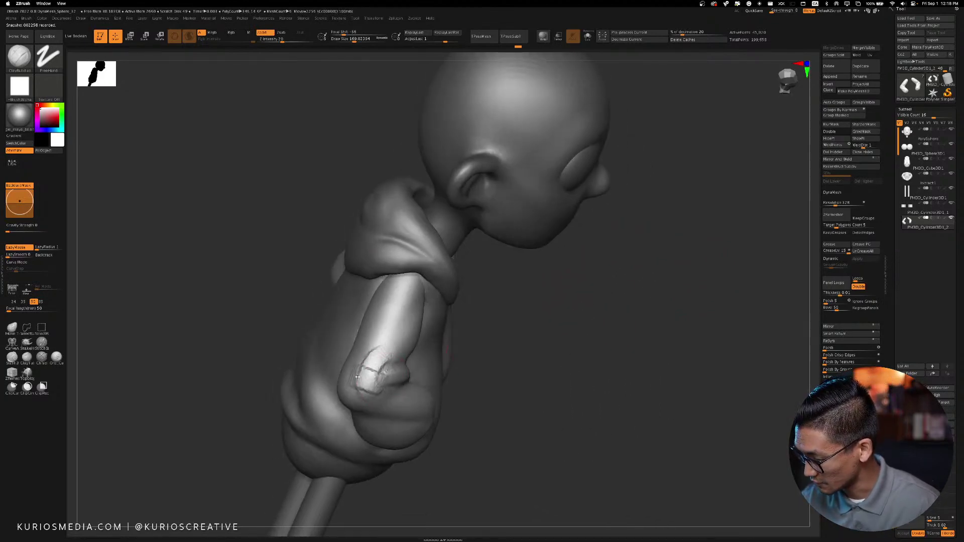
{"action": "key", "text": "space"}
{"action": "left_click_drag", "start_coordinate": [378, 379], "coordinate": [370, 379]}
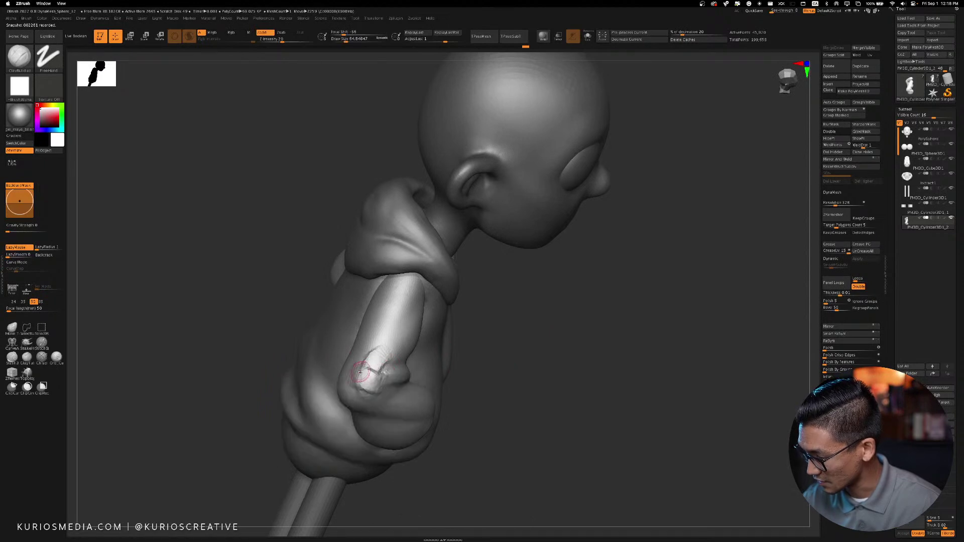
{"action": "key", "text": "space"}
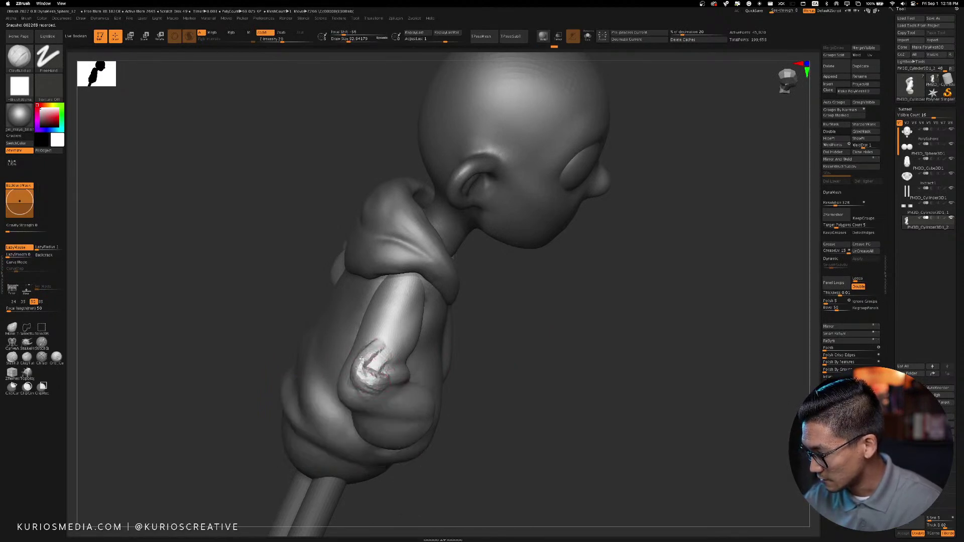
{"action": "left_click_drag", "start_coordinate": [357, 357], "coordinate": [407, 331]}
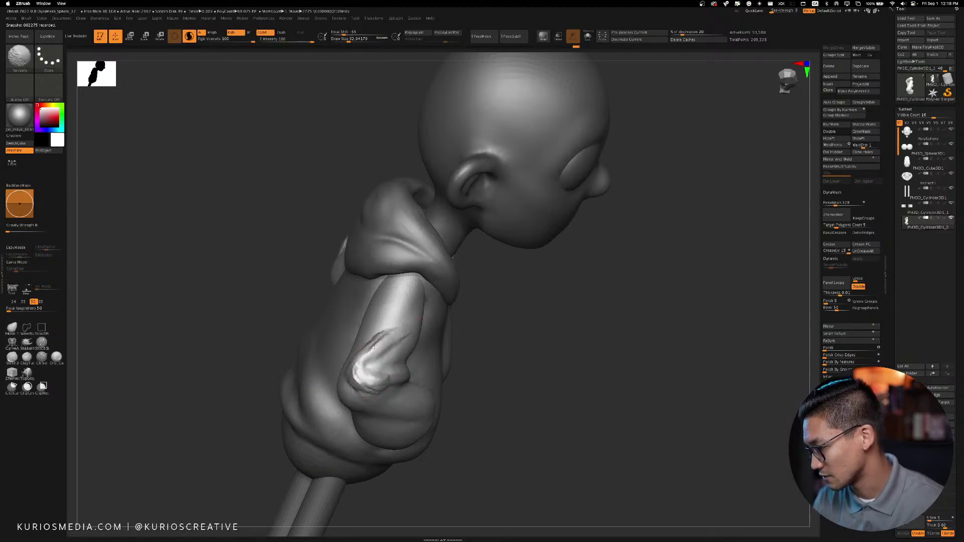
{"action": "left_click_drag", "start_coordinate": [512, 325], "coordinate": [361, 351]}
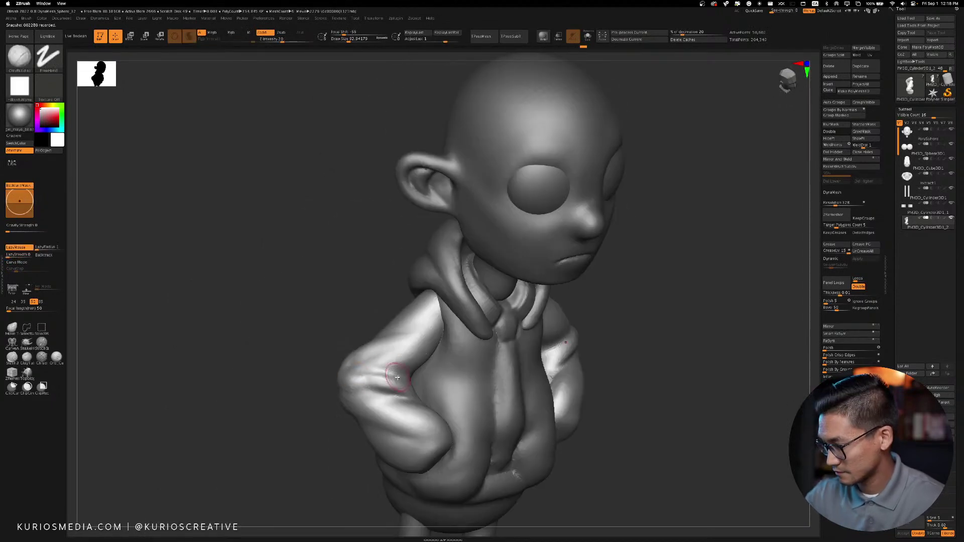
Enlarge the clay brush and round out the sleeve folds at the inner elbows
{"action": "key", "text": "space"}
{"action": "mouse_move", "coordinate": [397, 377]}
{"action": "left_mouse_down"}
{"action": "mouse_move", "coordinate": [368, 378]}
{"action": "mouse_move", "coordinate": [385, 391]}
{"action": "mouse_move", "coordinate": [360, 393]}
{"action": "mouse_move", "coordinate": [384, 395]}
{"action": "left_mouse_up"}
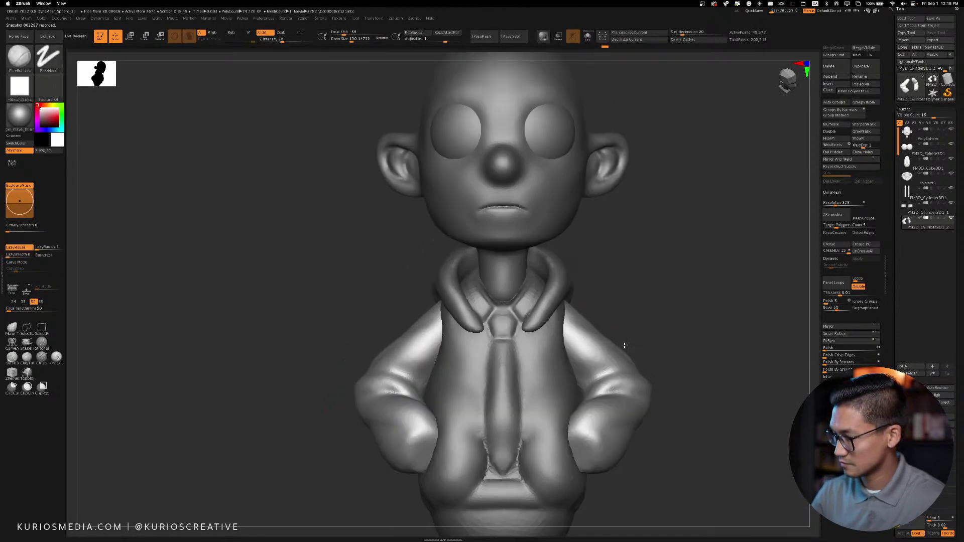
{"action": "left_click_drag", "start_coordinate": [695, 307], "coordinate": [570, 280], "text": "alt"}
{"action": "mouse_move", "coordinate": [299, 348]}
{"action": "left_mouse_down"}
{"action": "mouse_move", "coordinate": [315, 305]}
{"action": "mouse_move", "coordinate": [303, 348]}
{"action": "mouse_move", "coordinate": [315, 316]}
{"action": "left_mouse_up"}
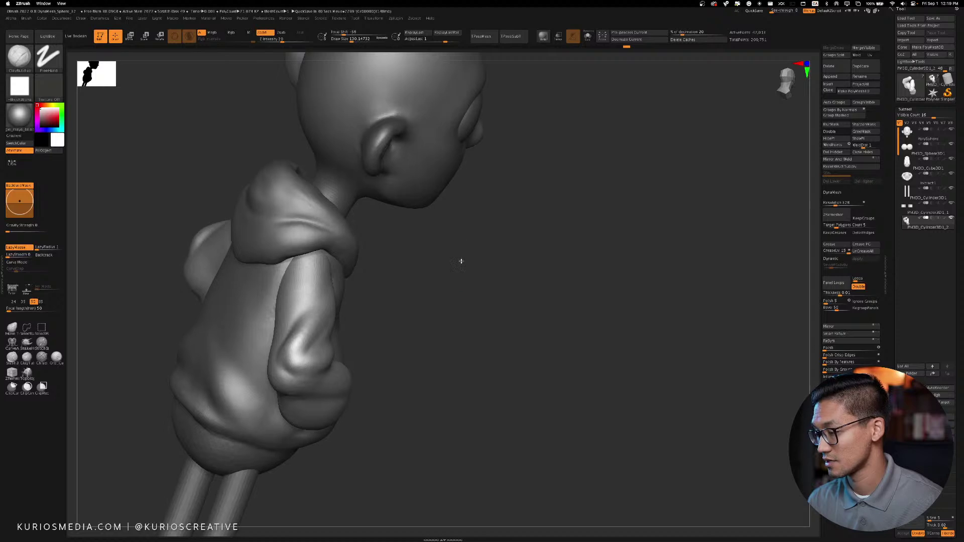
{"action": "mouse_move", "coordinate": [458, 261]}
{"action": "left_mouse_down"}
{"action": "mouse_move", "coordinate": [495, 262]}
{"action": "mouse_move", "coordinate": [466, 269]}
{"action": "left_mouse_up"}
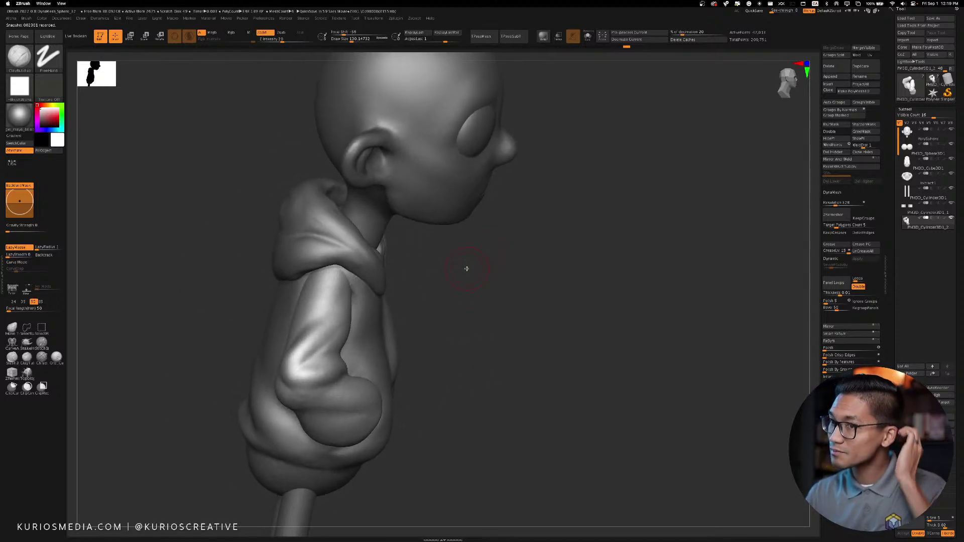
Carve creases between the inner-elbow folds on the front of the sleeves with the DamStandard brush
{"action": "left_click_drag", "start_coordinate": [467, 311], "coordinate": [531, 276]}
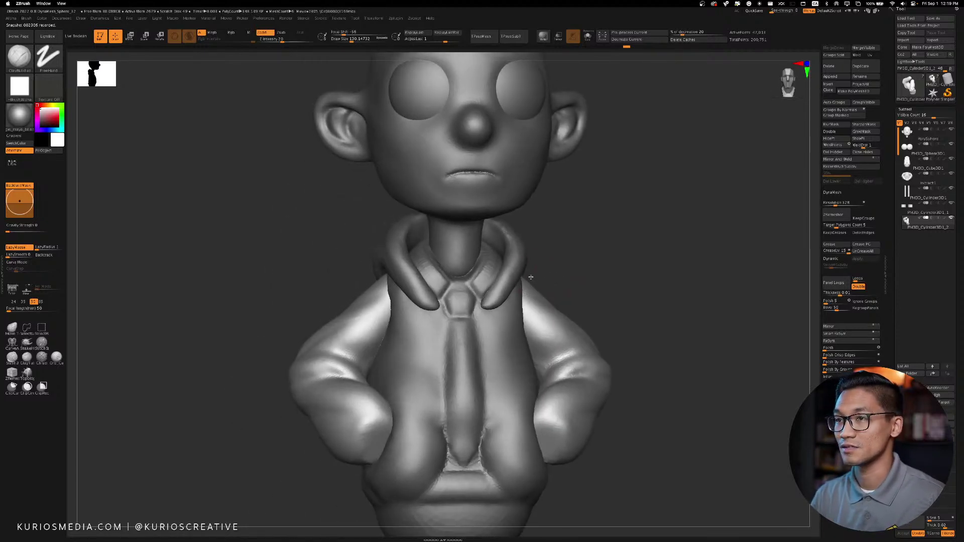
{"action": "mouse_move", "coordinate": [591, 266]}
{"action": "left_mouse_down", "text": "alt"}
{"action": "mouse_move", "coordinate": [562, 274]}
{"action": "mouse_move", "coordinate": [587, 270]}
{"action": "left_mouse_up", "text": "alt"}
{"action": "key", "text": "b"}
{"action": "key", "text": "d"}
{"action": "key", "text": "s"}
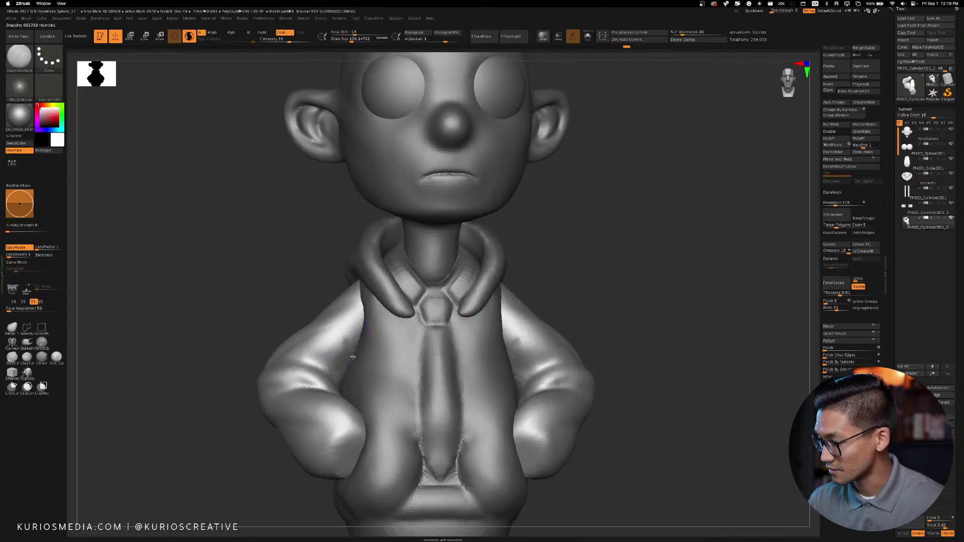
{"action": "mouse_move", "coordinate": [352, 357]}
{"action": "left_mouse_down"}
{"action": "mouse_move", "coordinate": [332, 323]}
{"action": "mouse_move", "coordinate": [350, 358]}
{"action": "left_mouse_up"}
{"action": "mouse_move", "coordinate": [334, 322]}
{"action": "left_mouse_down"}
{"action": "mouse_move", "coordinate": [349, 373]}
{"action": "mouse_move", "coordinate": [345, 333]}
{"action": "left_mouse_up"}
{"action": "mouse_move", "coordinate": [558, 252]}
{"action": "left_mouse_down"}
{"action": "mouse_move", "coordinate": [589, 233]}
{"action": "mouse_move", "coordinate": [587, 271]}
{"action": "mouse_move", "coordinate": [605, 322]}
{"action": "mouse_move", "coordinate": [630, 305]}
{"action": "left_mouse_up"}
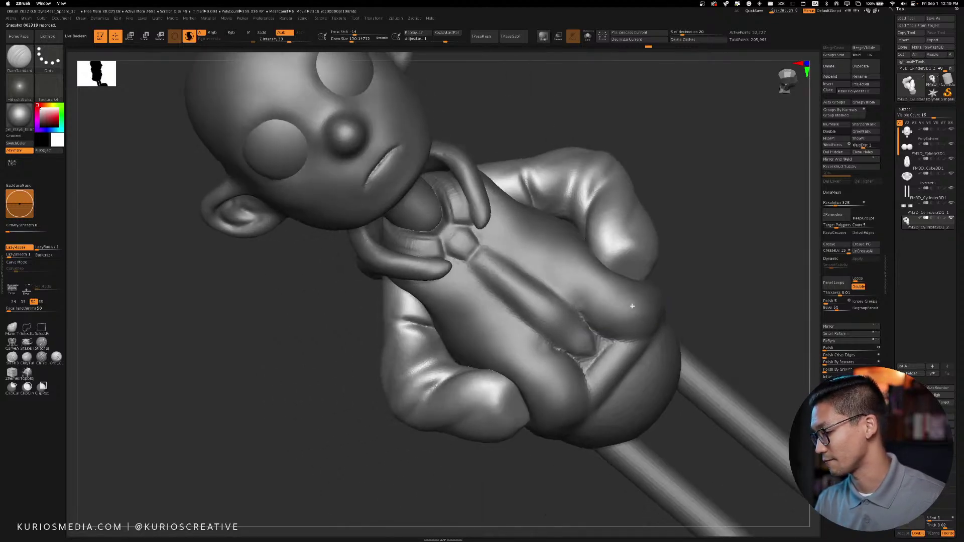
Deepen the elbow creases with repeated DamStandard strokes running outward across the sleeves
{"action": "left_click_drag", "start_coordinate": [447, 362], "coordinate": [403, 380]}
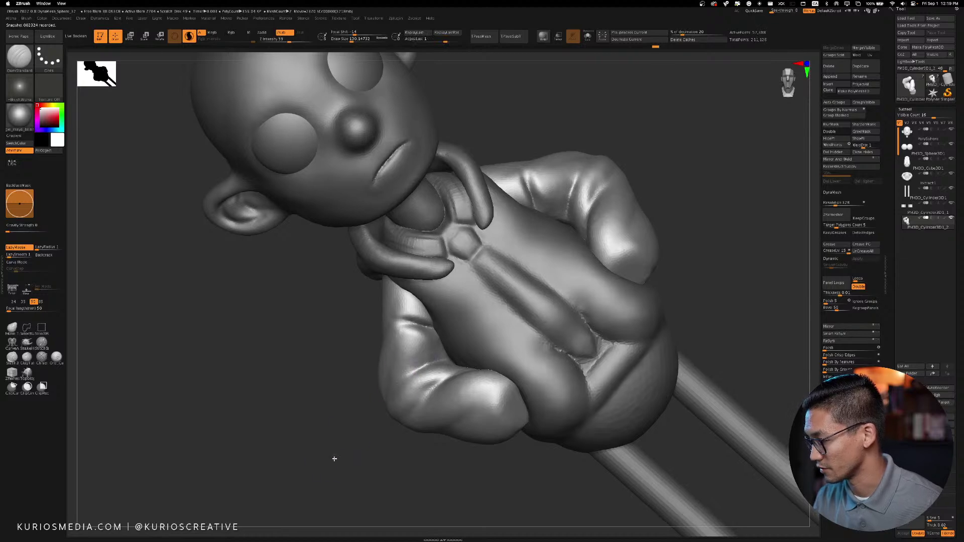
{"action": "left_click_drag", "start_coordinate": [333, 456], "coordinate": [402, 441]}
{"action": "left_click_drag", "start_coordinate": [424, 368], "coordinate": [378, 403]}
{"action": "left_click_drag", "start_coordinate": [421, 371], "coordinate": [381, 402]}
{"action": "mouse_move", "coordinate": [645, 281]}
{"action": "left_mouse_down"}
{"action": "mouse_move", "coordinate": [609, 296]}
{"action": "mouse_move", "coordinate": [610, 288]}
{"action": "left_mouse_up"}
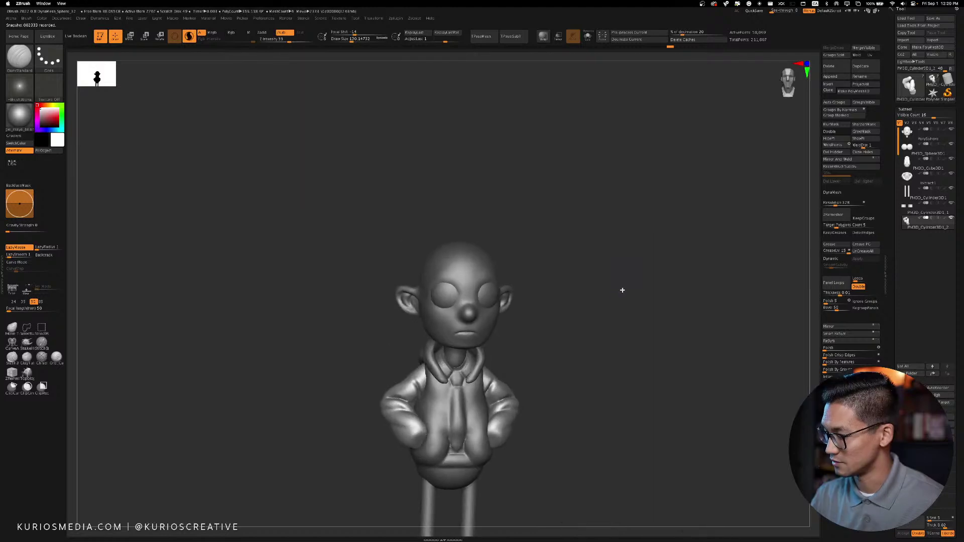
{"action": "mouse_move", "coordinate": [622, 290]}
{"action": "left_mouse_down"}
{"action": "mouse_move", "coordinate": [628, 301]}
{"action": "mouse_move", "coordinate": [684, 299]}
{"action": "mouse_move", "coordinate": [637, 278]}
{"action": "mouse_move", "coordinate": [683, 246]}
{"action": "left_mouse_up"}
{"action": "mouse_move", "coordinate": [458, 321]}
{"action": "left_mouse_down", "text": "shift"}
{"action": "mouse_move", "coordinate": [431, 340]}
{"action": "mouse_move", "coordinate": [481, 322]}
{"action": "mouse_move", "coordinate": [479, 342]}
{"action": "mouse_move", "coordinate": [467, 302]}
{"action": "mouse_move", "coordinate": [458, 341]}
{"action": "mouse_move", "coordinate": [468, 332]}
{"action": "mouse_move", "coordinate": [447, 350]}
{"action": "left_mouse_up", "text": "shift"}
Add small clay folds to the front of the upper sleeves near the armpits with a smaller ClayBuildup brush
{"action": "key", "text": "b"}
{"action": "key", "text": "c"}
{"action": "key", "text": "b"}
{"action": "key", "text": "space"}
{"action": "left_click_drag", "start_coordinate": [424, 317], "coordinate": [449, 351]}
{"action": "left_click_drag", "start_coordinate": [429, 321], "coordinate": [458, 338]}
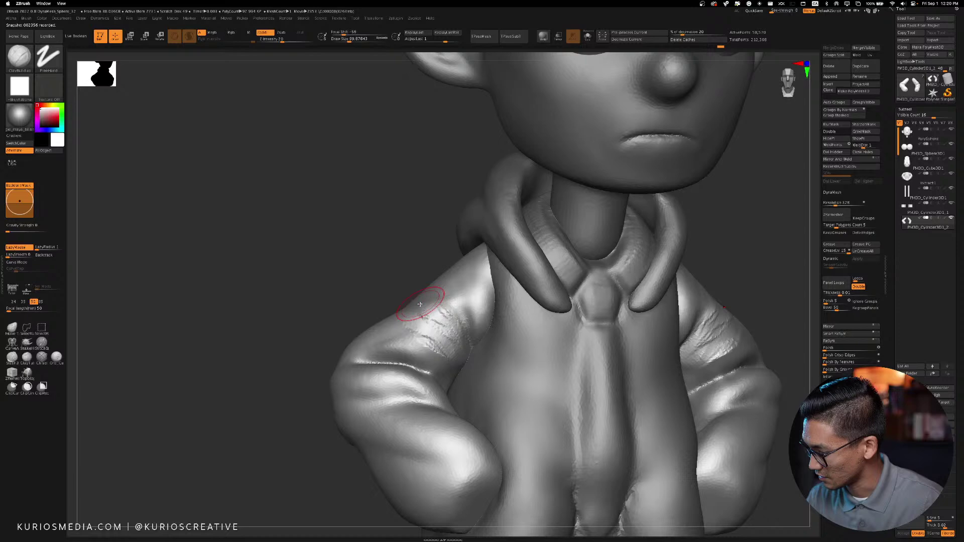
{"action": "left_click_drag", "start_coordinate": [419, 304], "coordinate": [449, 347], "text": "shift"}
Fill out and smooth the upper-sleeve folds above the elbow crease from the side
{"action": "mouse_move", "coordinate": [787, 221]}
{"action": "left_mouse_down"}
{"action": "mouse_move", "coordinate": [725, 236]}
{"action": "mouse_move", "coordinate": [743, 261]}
{"action": "left_mouse_up"}
{"action": "mouse_move", "coordinate": [281, 216]}
{"action": "left_mouse_down"}
{"action": "mouse_move", "coordinate": [703, 217]}
{"action": "mouse_move", "coordinate": [699, 250]}
{"action": "mouse_move", "coordinate": [556, 250]}
{"action": "left_mouse_up"}
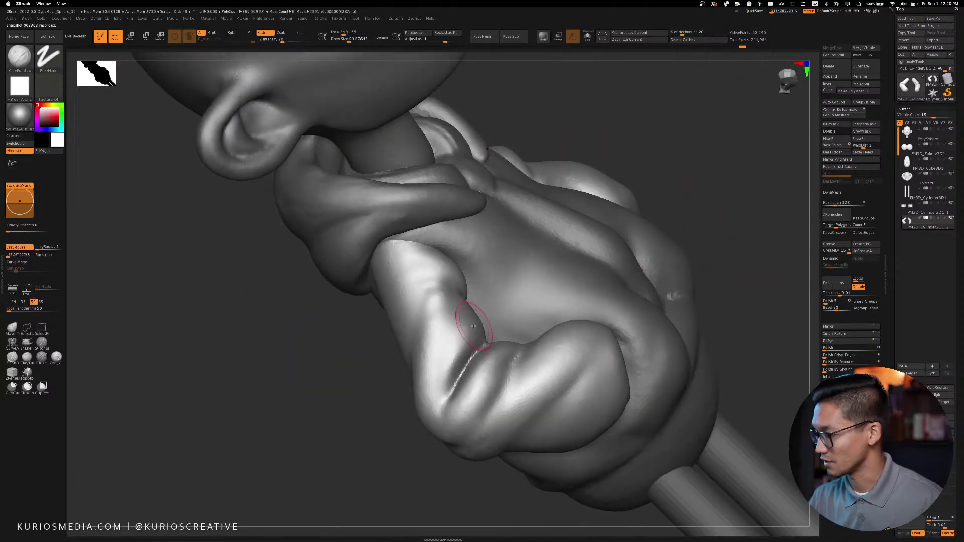
{"action": "mouse_move", "coordinate": [474, 326]}
{"action": "left_mouse_down"}
{"action": "mouse_move", "coordinate": [444, 371]}
{"action": "mouse_move", "coordinate": [462, 342]}
{"action": "left_mouse_up"}
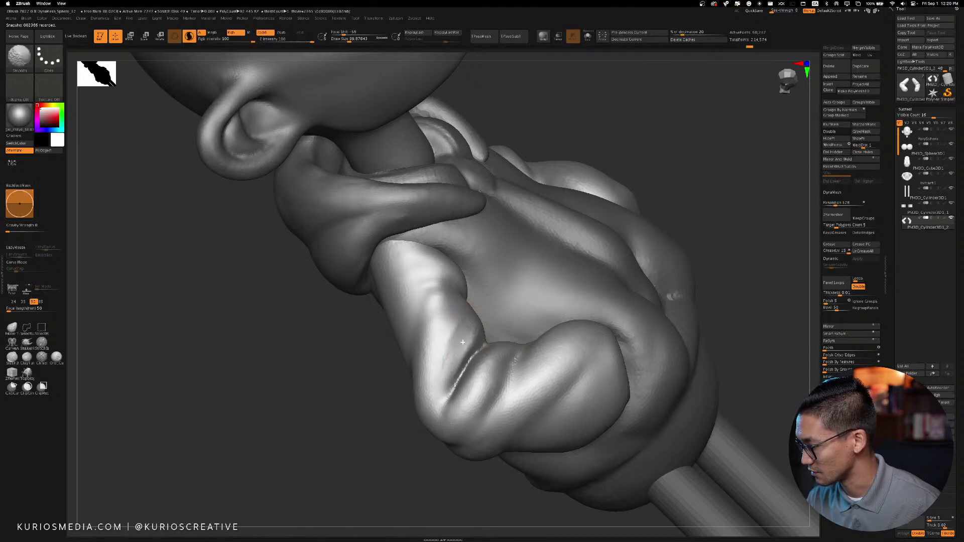
{"action": "mouse_move", "coordinate": [442, 305]}
{"action": "left_mouse_down", "text": "shift"}
{"action": "mouse_move", "coordinate": [440, 295]}
{"action": "mouse_move", "coordinate": [438, 306]}
{"action": "left_mouse_up", "text": "shift"}
Build short clay folds on the backs of the upper sleeves beside the armpits and smooth them
{"action": "mouse_move", "coordinate": [700, 110]}
{"action": "left_mouse_down"}
{"action": "mouse_move", "coordinate": [643, 129]}
{"action": "mouse_move", "coordinate": [634, 200]}
{"action": "mouse_move", "coordinate": [613, 251]}
{"action": "mouse_move", "coordinate": [570, 286]}
{"action": "left_mouse_up"}
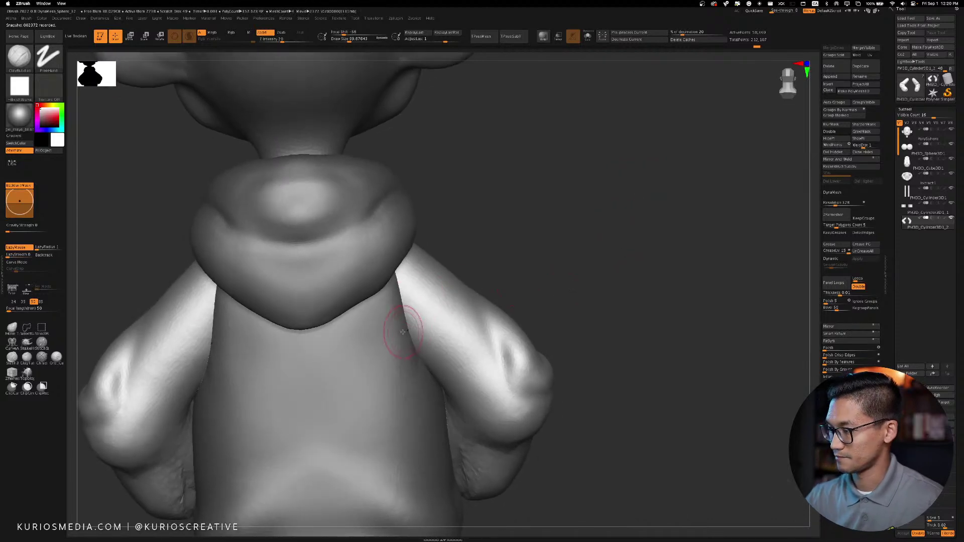
{"action": "left_click_drag", "start_coordinate": [401, 280], "coordinate": [444, 342]}
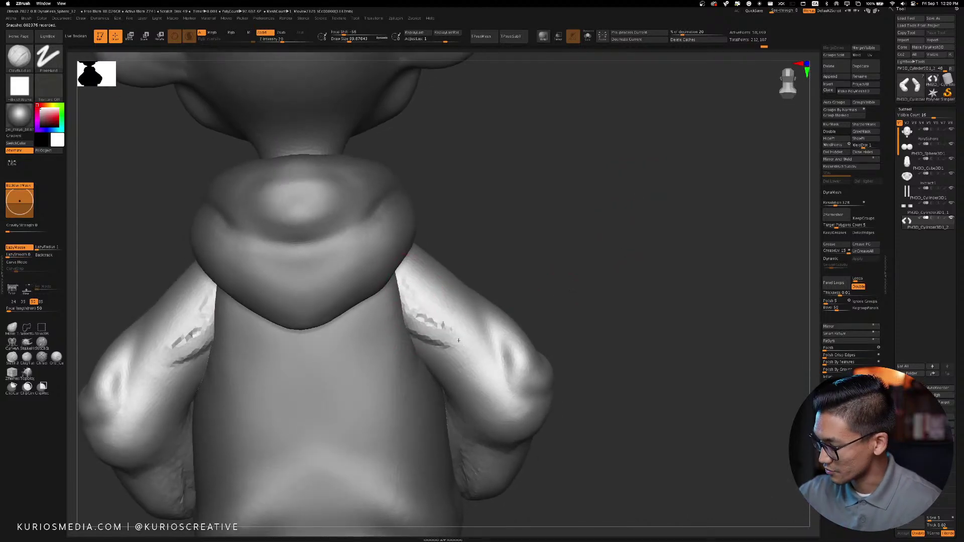
{"action": "left_click_drag", "start_coordinate": [409, 307], "coordinate": [441, 329]}
{"action": "left_click_drag", "start_coordinate": [402, 290], "coordinate": [444, 334]}
{"action": "mouse_move", "coordinate": [407, 267]}
{"action": "left_mouse_down"}
{"action": "mouse_move", "coordinate": [452, 322]}
{"action": "mouse_move", "coordinate": [405, 312]}
{"action": "mouse_move", "coordinate": [404, 272]}
{"action": "mouse_move", "coordinate": [525, 235]}
{"action": "mouse_move", "coordinate": [572, 255]}
{"action": "mouse_move", "coordinate": [512, 280]}
{"action": "mouse_move", "coordinate": [529, 296]}
{"action": "left_mouse_up"}
{"action": "mouse_move", "coordinate": [478, 342]}
{"action": "left_mouse_down"}
{"action": "mouse_move", "coordinate": [470, 281]}
{"action": "mouse_move", "coordinate": [470, 301]}
{"action": "left_mouse_up"}
{"action": "left_click_drag", "start_coordinate": [645, 221], "coordinate": [484, 233]}
Lay long clay folds down the backs of the sleeves from the shoulders towards the elbows and smooth them
{"action": "left_click_drag", "start_coordinate": [542, 216], "coordinate": [542, 215]}
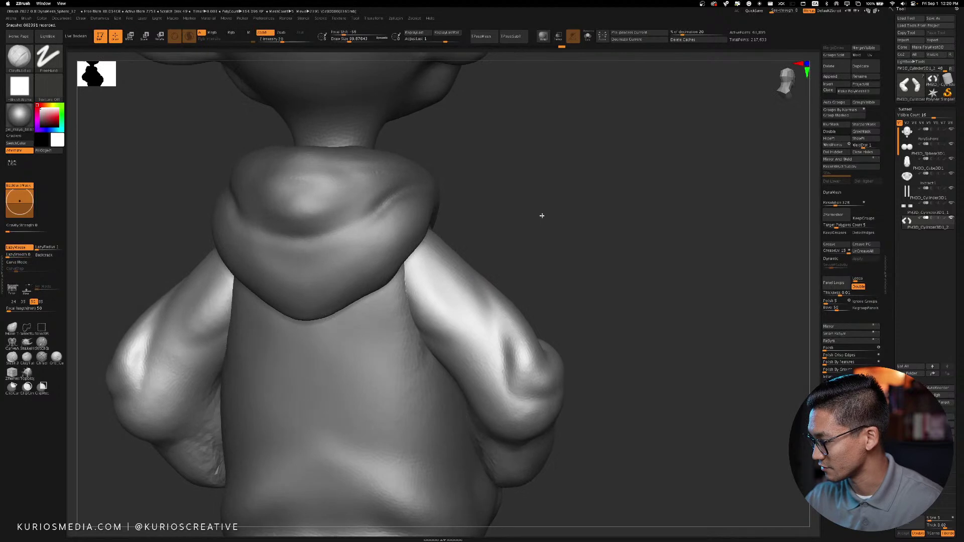
{"action": "mouse_move", "coordinate": [482, 371]}
{"action": "left_mouse_down"}
{"action": "mouse_move", "coordinate": [459, 280]}
{"action": "mouse_move", "coordinate": [485, 374]}
{"action": "left_mouse_up"}
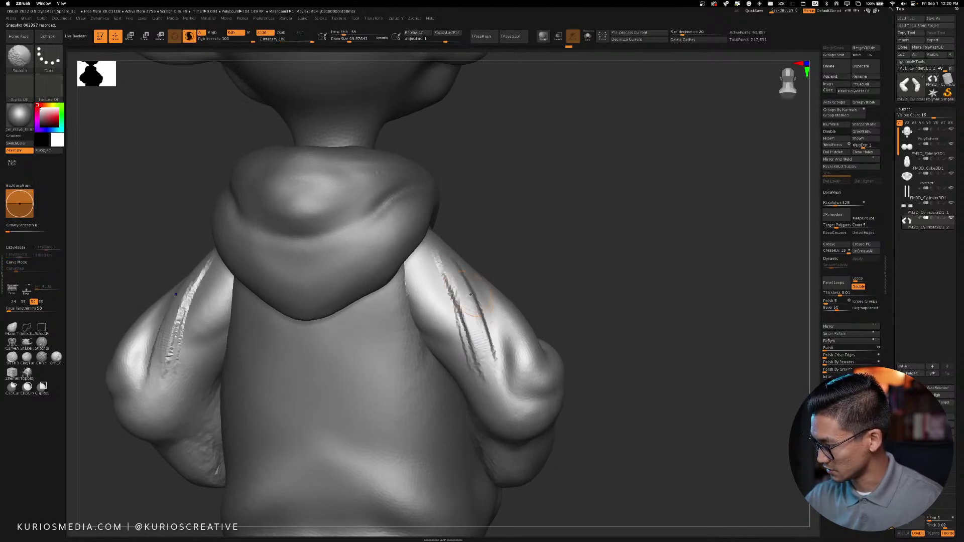
{"action": "mouse_move", "coordinate": [471, 341]}
{"action": "left_mouse_down", "text": "shift"}
{"action": "mouse_move", "coordinate": [443, 256]}
{"action": "mouse_move", "coordinate": [478, 345]}
{"action": "left_mouse_up", "text": "shift"}
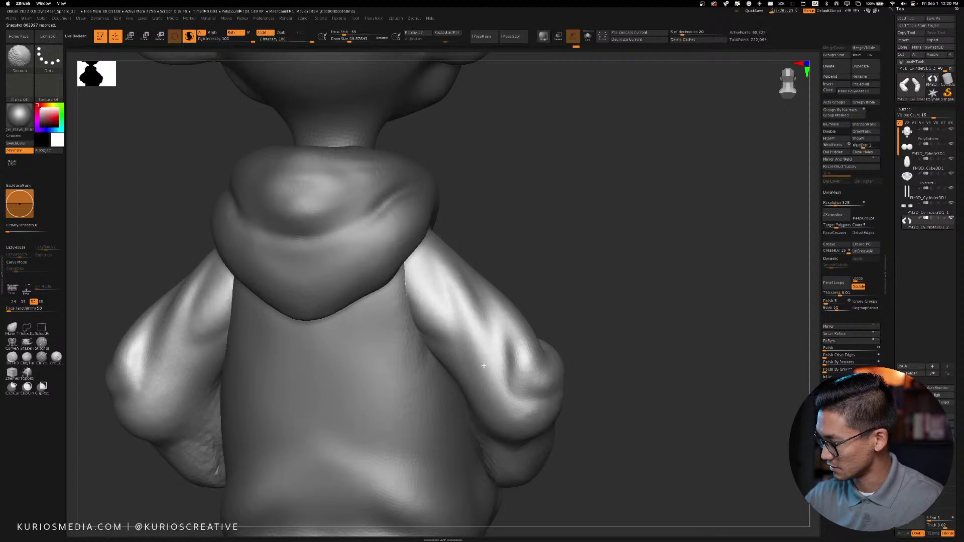
Add short clay folds to the outer backs of the sleeves just above the elbows and smooth them
{"action": "left_click_drag", "start_coordinate": [610, 281], "coordinate": [571, 281]}
{"action": "mouse_move", "coordinate": [518, 387]}
{"action": "left_mouse_down"}
{"action": "mouse_move", "coordinate": [512, 402]}
{"action": "mouse_move", "coordinate": [526, 410]}
{"action": "mouse_move", "coordinate": [533, 384]}
{"action": "mouse_move", "coordinate": [525, 411]}
{"action": "mouse_move", "coordinate": [514, 382]}
{"action": "mouse_move", "coordinate": [524, 399]}
{"action": "left_mouse_up"}
{"action": "left_click_drag", "start_coordinate": [510, 367], "coordinate": [516, 389], "text": "shift"}
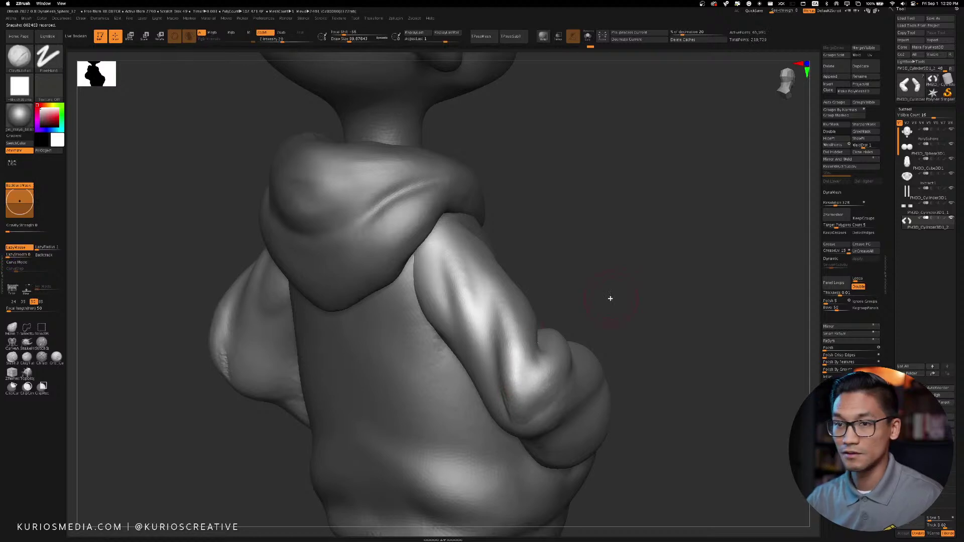
{"action": "mouse_move", "coordinate": [608, 297]}
{"action": "left_mouse_down", "text": "ctrl"}
{"action": "mouse_move", "coordinate": [654, 275]}
{"action": "mouse_move", "coordinate": [632, 255]}
{"action": "left_mouse_up", "text": "ctrl"}
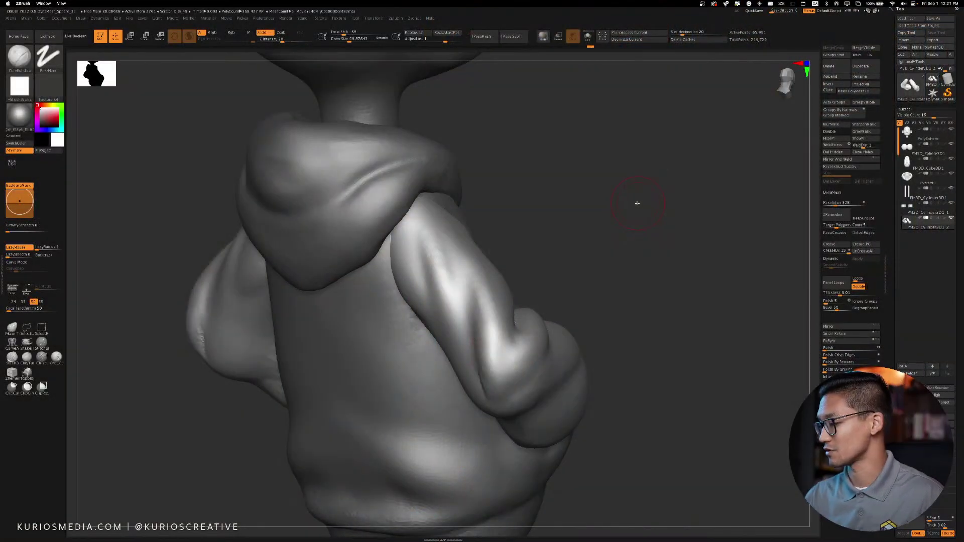
{"action": "left_click_drag", "start_coordinate": [637, 203], "coordinate": [521, 237]}
{"action": "left_click_drag", "start_coordinate": [474, 319], "coordinate": [469, 335], "text": "shift"}
{"action": "left_click_drag", "start_coordinate": [466, 285], "coordinate": [483, 352], "text": "alt"}
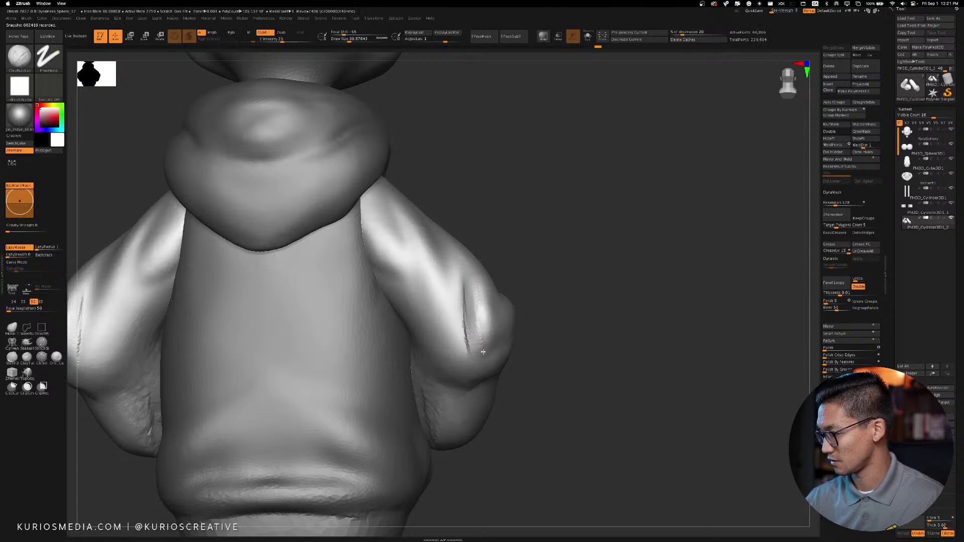
{"action": "left_click_drag", "start_coordinate": [475, 301], "coordinate": [467, 332], "text": "shift"}
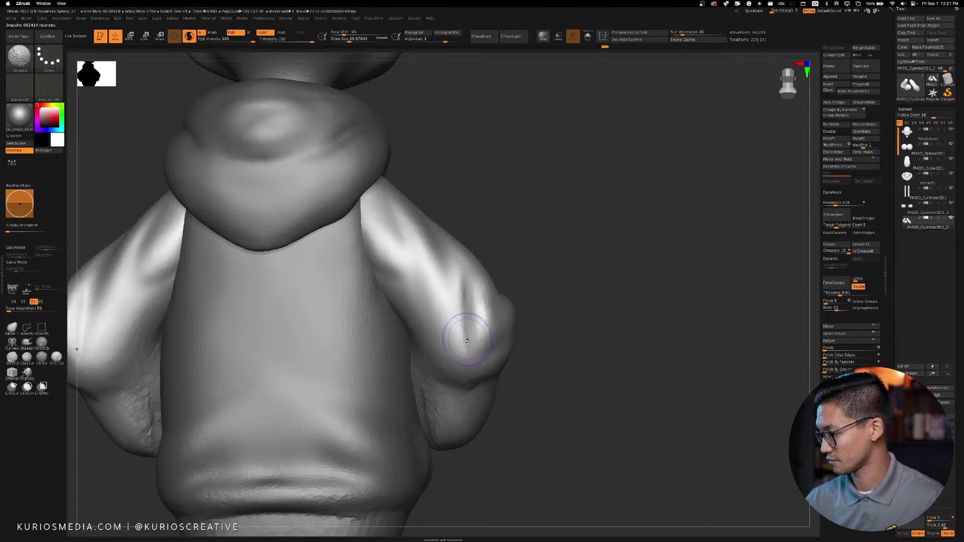
Lay long parallel clay folds down the middle and inner backs of the sleeves to the elbows and smooth them
{"action": "left_click_drag", "start_coordinate": [431, 277], "coordinate": [447, 360]}
{"action": "left_click_drag", "start_coordinate": [436, 296], "coordinate": [450, 357]}
{"action": "left_click_drag", "start_coordinate": [426, 266], "coordinate": [448, 359]}
{"action": "left_click_drag", "start_coordinate": [415, 234], "coordinate": [467, 372]}
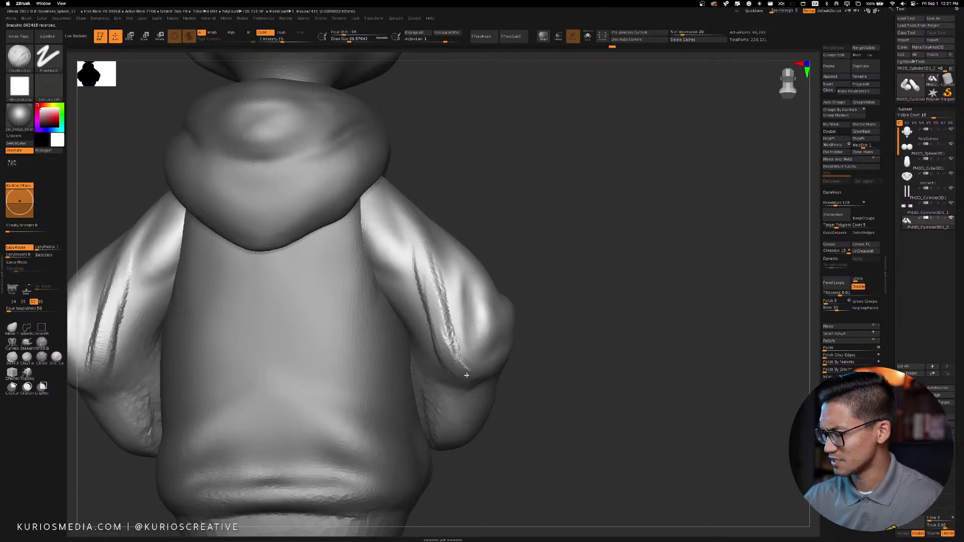
{"action": "mouse_move", "coordinate": [431, 266]}
{"action": "left_mouse_down"}
{"action": "mouse_move", "coordinate": [469, 369]}
{"action": "mouse_move", "coordinate": [446, 351]}
{"action": "left_mouse_up"}
{"action": "mouse_move", "coordinate": [419, 251]}
{"action": "left_mouse_down"}
{"action": "mouse_move", "coordinate": [441, 352]}
{"action": "mouse_move", "coordinate": [432, 326]}
{"action": "left_mouse_up"}
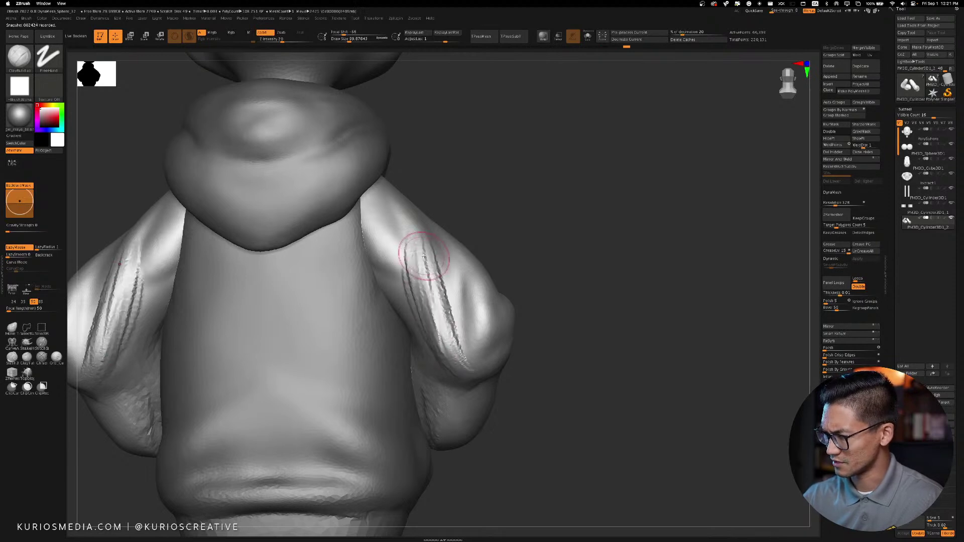
{"action": "mouse_move", "coordinate": [434, 268]}
{"action": "left_mouse_down", "text": "shift"}
{"action": "mouse_move", "coordinate": [433, 291]}
{"action": "mouse_move", "coordinate": [409, 269]}
{"action": "left_mouse_up", "text": "shift"}
{"action": "left_click_drag", "start_coordinate": [472, 191], "coordinate": [495, 211], "text": "ctrl"}
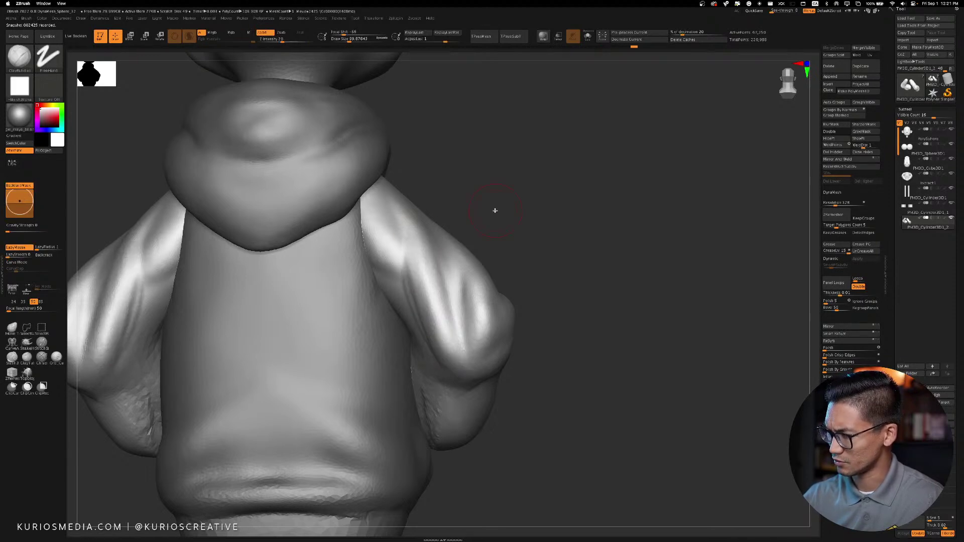
{"action": "left_click_drag", "start_coordinate": [415, 307], "coordinate": [432, 351], "text": "shift"}
Isolate the sleeves and carve ring-shaped recesses into their wrist ends to form cuff openings, reducing the ClayBuildup brush size
{"action": "mouse_move", "coordinate": [492, 246]}
{"action": "left_mouse_down"}
{"action": "mouse_move", "coordinate": [499, 204]}
{"action": "mouse_move", "coordinate": [491, 215]}
{"action": "mouse_move", "coordinate": [559, 222]}
{"action": "mouse_move", "coordinate": [605, 279]}
{"action": "mouse_move", "coordinate": [617, 190]}
{"action": "left_mouse_up"}
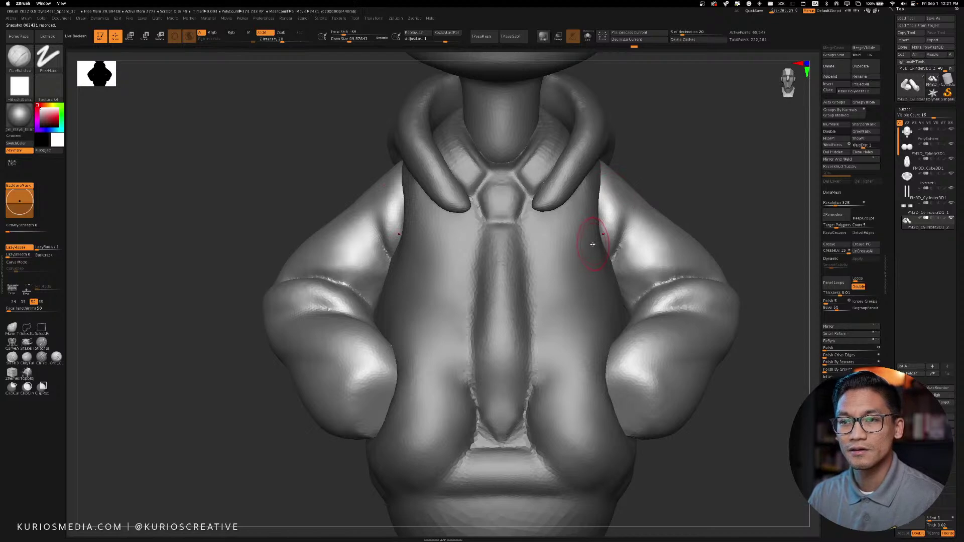
{"action": "left_click_drag", "start_coordinate": [690, 203], "coordinate": [720, 188]}
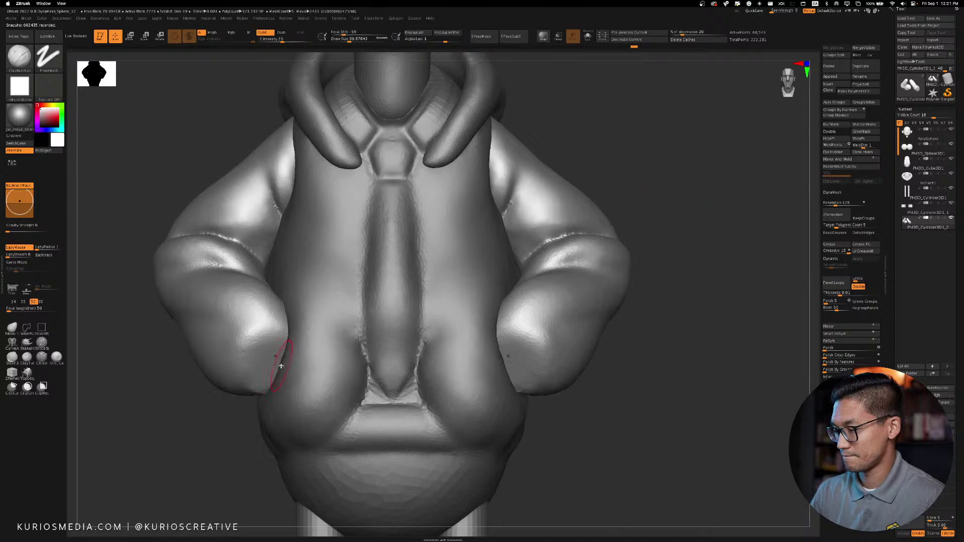
{"action": "mouse_move", "coordinate": [281, 366]}
{"action": "right_mouse_down"}
{"action": "mouse_move", "coordinate": [163, 478]}
{"action": "mouse_move", "coordinate": [173, 457]}
{"action": "right_mouse_up"}
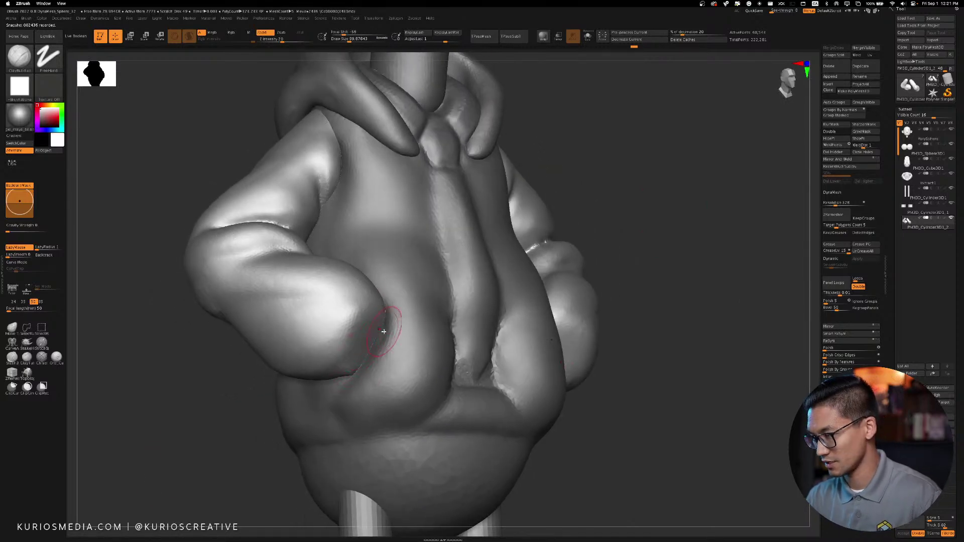
{"action": "left_click", "coordinate": [587, 37]}
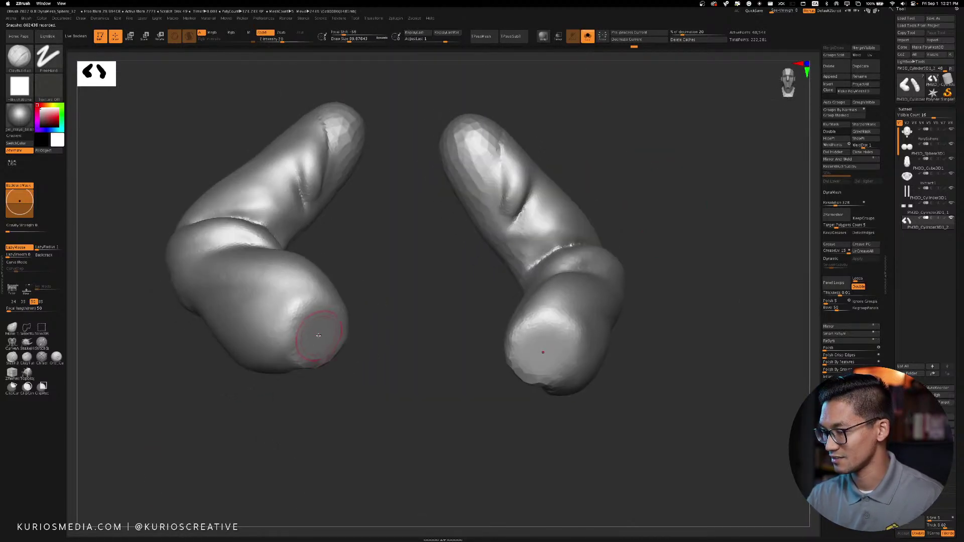
{"action": "mouse_move", "coordinate": [314, 326]}
{"action": "left_mouse_down", "text": "alt"}
{"action": "mouse_move", "coordinate": [321, 342]}
{"action": "mouse_move", "coordinate": [311, 335]}
{"action": "mouse_move", "coordinate": [329, 317]}
{"action": "mouse_move", "coordinate": [324, 343]}
{"action": "mouse_move", "coordinate": [321, 321]}
{"action": "mouse_move", "coordinate": [316, 345]}
{"action": "mouse_move", "coordinate": [312, 327]}
{"action": "mouse_move", "coordinate": [321, 343]}
{"action": "mouse_move", "coordinate": [330, 320]}
{"action": "left_mouse_up", "text": "alt"}
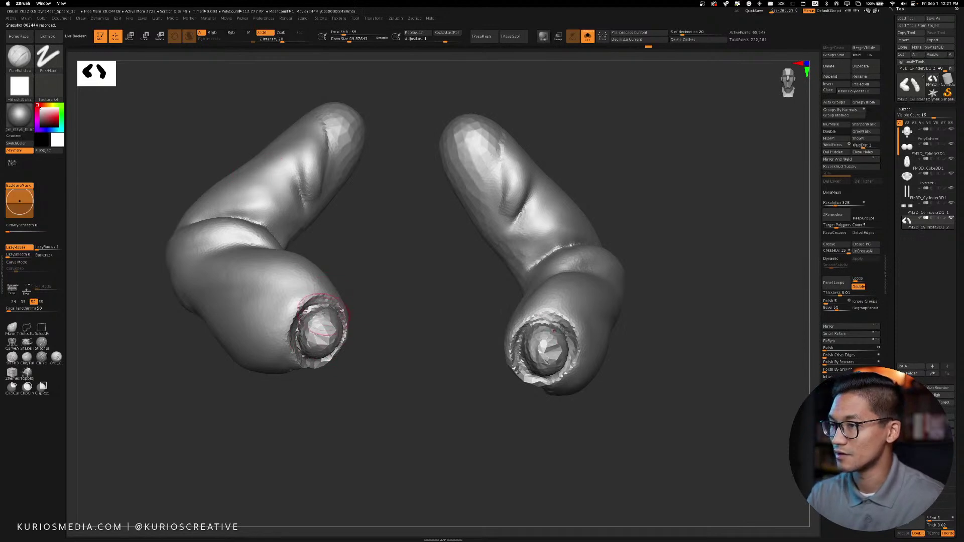
{"action": "key", "text": "space"}
{"action": "mouse_move", "coordinate": [346, 327]}
{"action": "left_mouse_down"}
{"action": "mouse_move", "coordinate": [316, 341]}
{"action": "mouse_move", "coordinate": [339, 317]}
{"action": "left_mouse_up"}
{"action": "left_click_drag", "start_coordinate": [335, 192], "coordinate": [398, 287]}
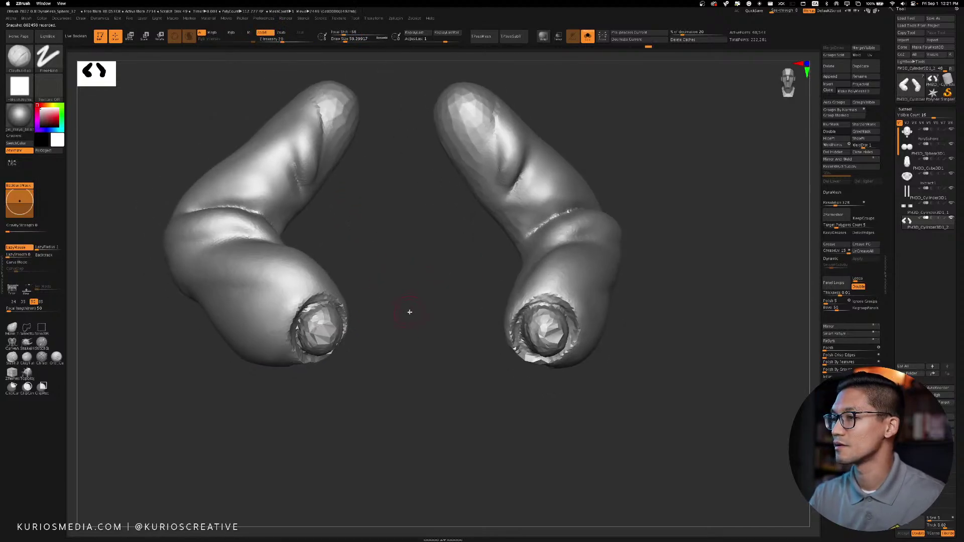
{"action": "left_click_drag", "start_coordinate": [323, 326], "coordinate": [329, 321], "text": "shift"}
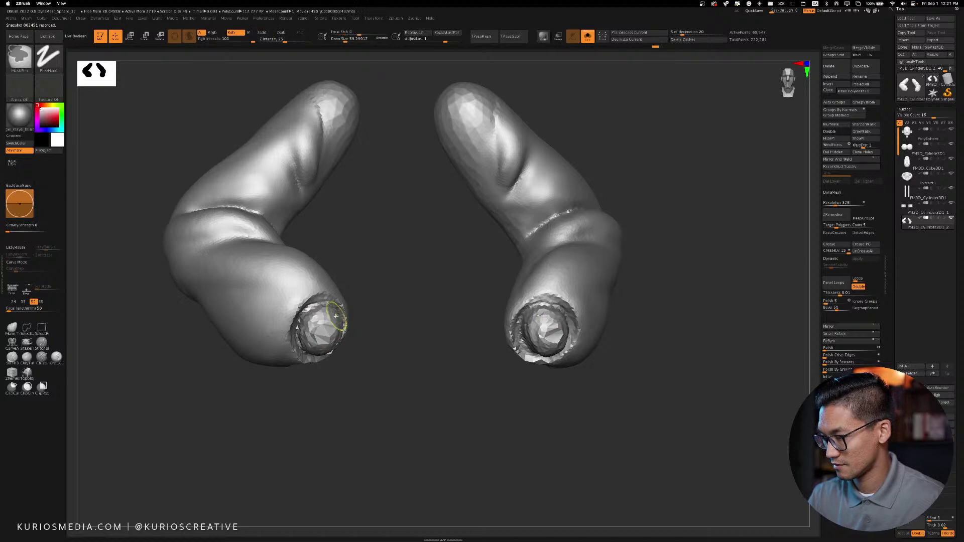
{"action": "left_click_drag", "start_coordinate": [360, 271], "coordinate": [402, 289]}
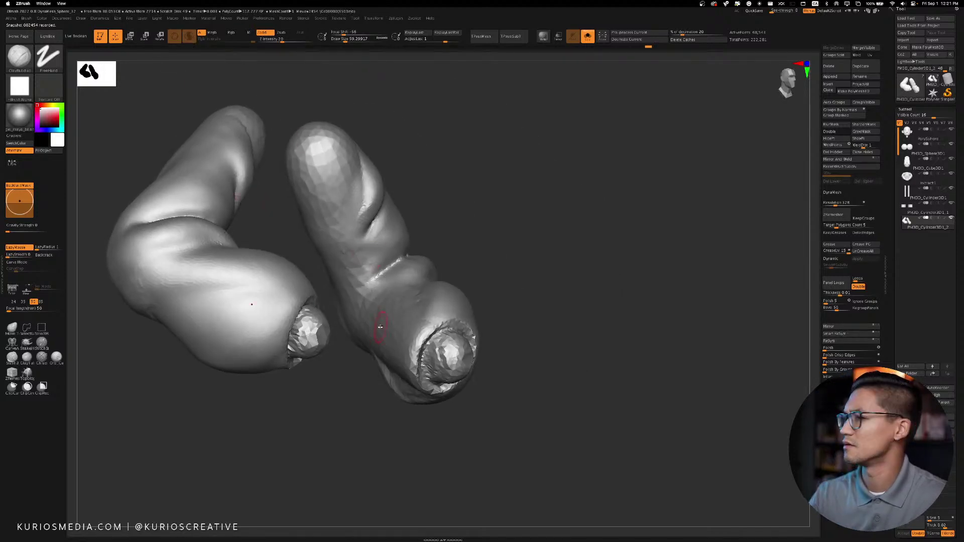
{"action": "left_click_drag", "start_coordinate": [608, 293], "coordinate": [538, 260]}
Try remeshing the sleeves with DynaMesh, inspect the cuff openings, and undo the remesh
{"action": "left_click_drag", "start_coordinate": [755, 175], "coordinate": [711, 231], "text": "alt"}
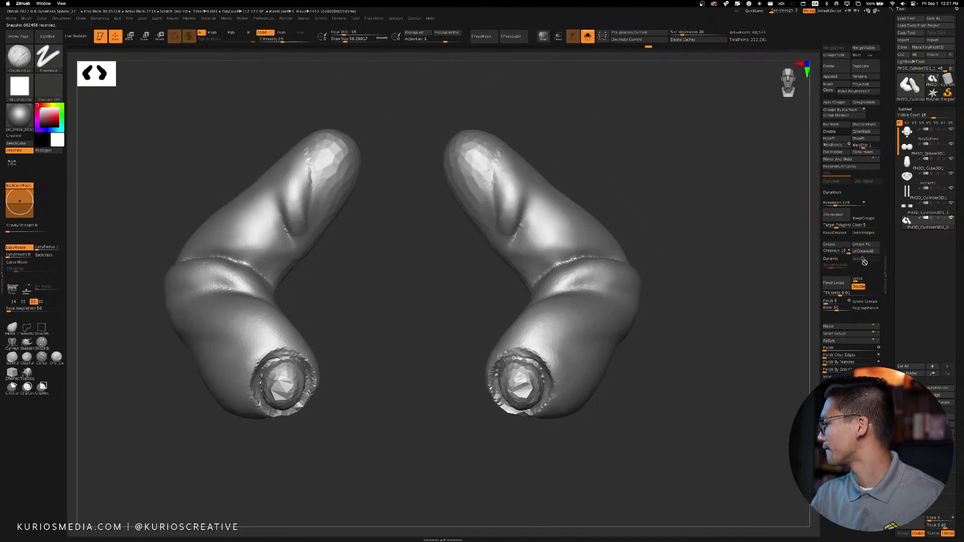
{"action": "left_click", "coordinate": [837, 193]}
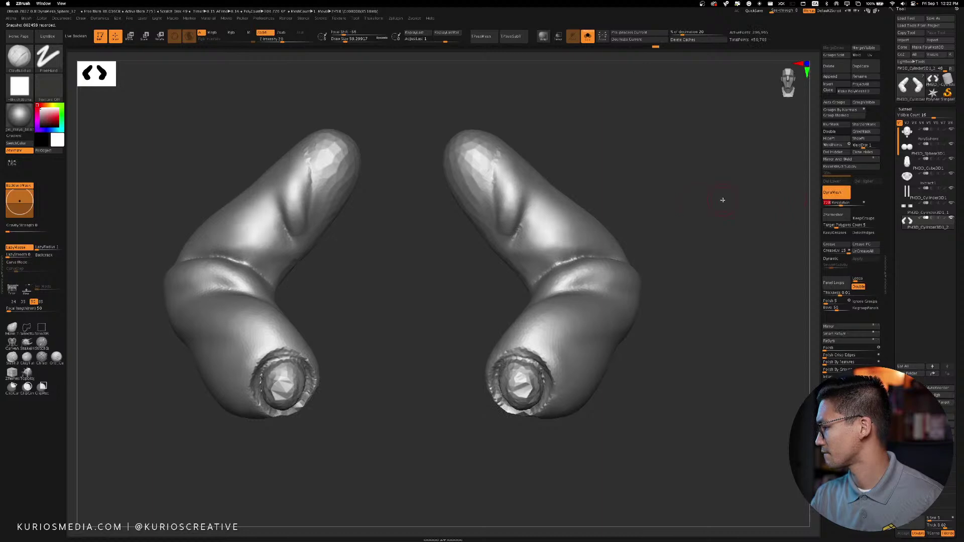
{"action": "left_click_drag", "start_coordinate": [521, 296], "coordinate": [410, 242]}
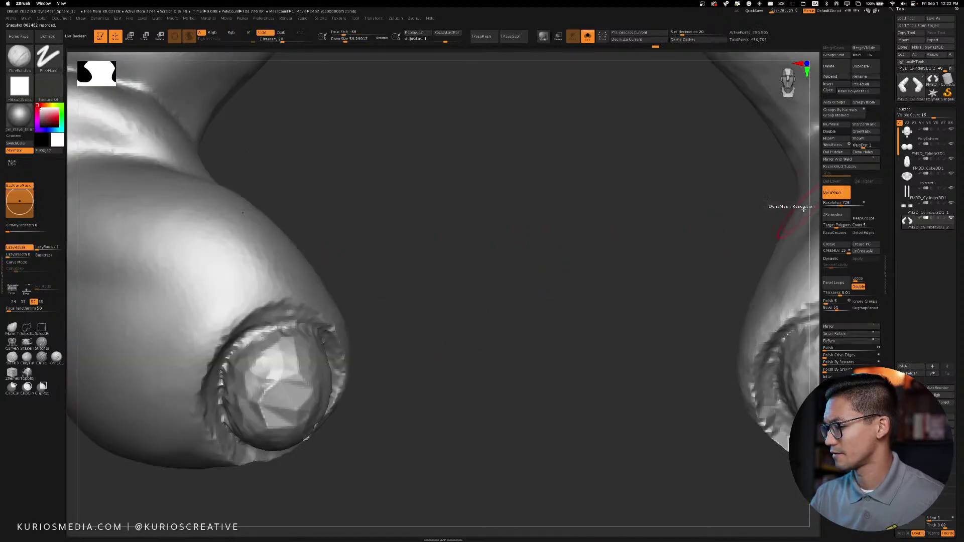
{"action": "key", "text": "ctrl+z"}
{"action": "left_click_drag", "start_coordinate": [599, 253], "coordinate": [587, 301], "text": "alt"}
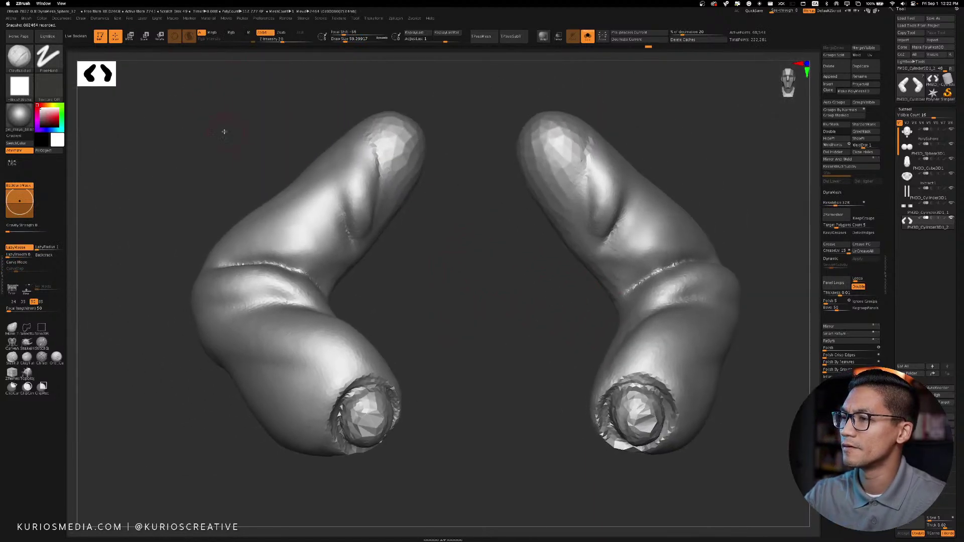
Switch between the Standard and ClayBuildup brushes and turn Sculptris Pro mode off
{"action": "key", "text": "b"}
{"action": "key", "text": "s"}
{"action": "key", "text": "t"}
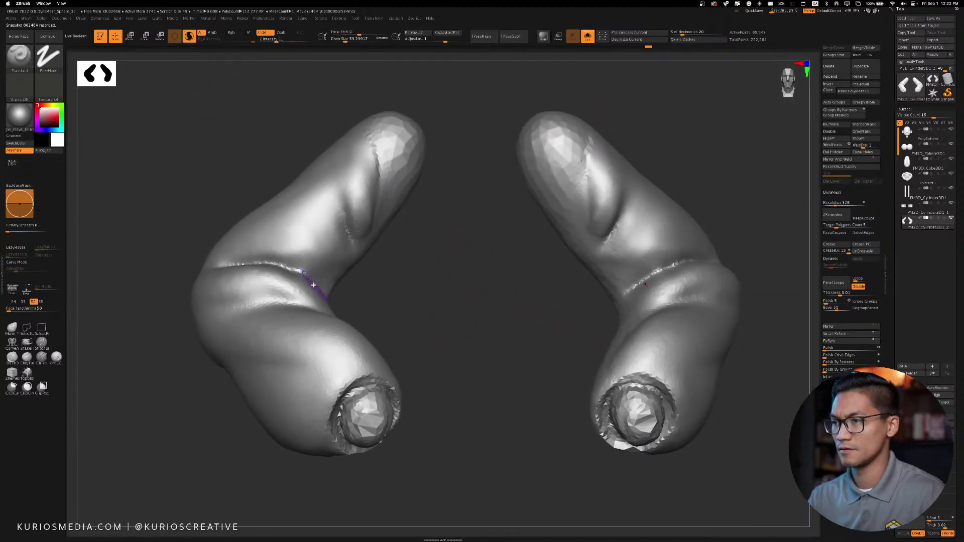
{"action": "left_click", "coordinate": [186, 38]}
{"action": "key", "text": "b"}
{"action": "key", "text": "c"}
{"action": "key", "text": "b"}
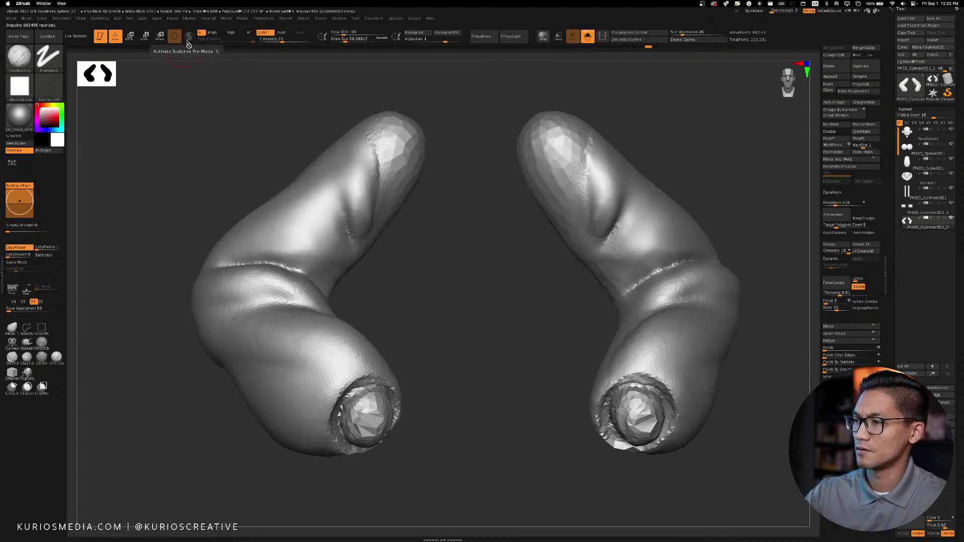
{"action": "left_click", "coordinate": [191, 44]}
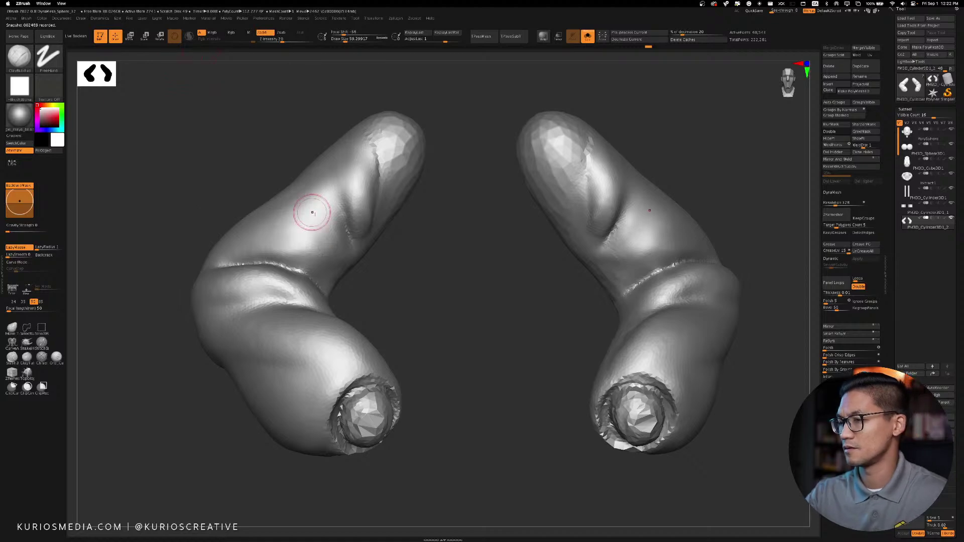
Display the polyframe on the isolated sleeves to examine their mesh density, and hide it again
{"action": "left_click_drag", "start_coordinate": [437, 301], "coordinate": [512, 291]}
{"action": "key", "text": "shift+f"}
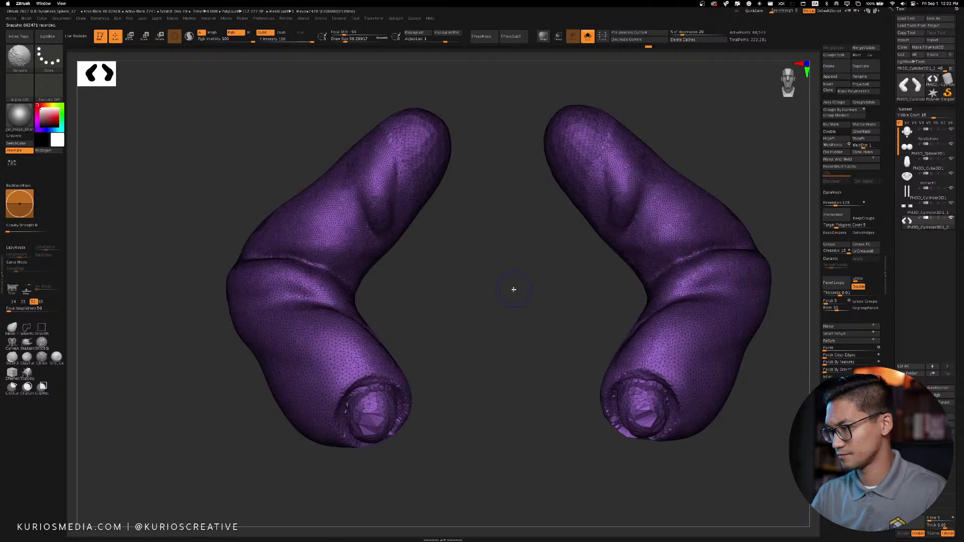
{"action": "key", "text": "shift+f"}
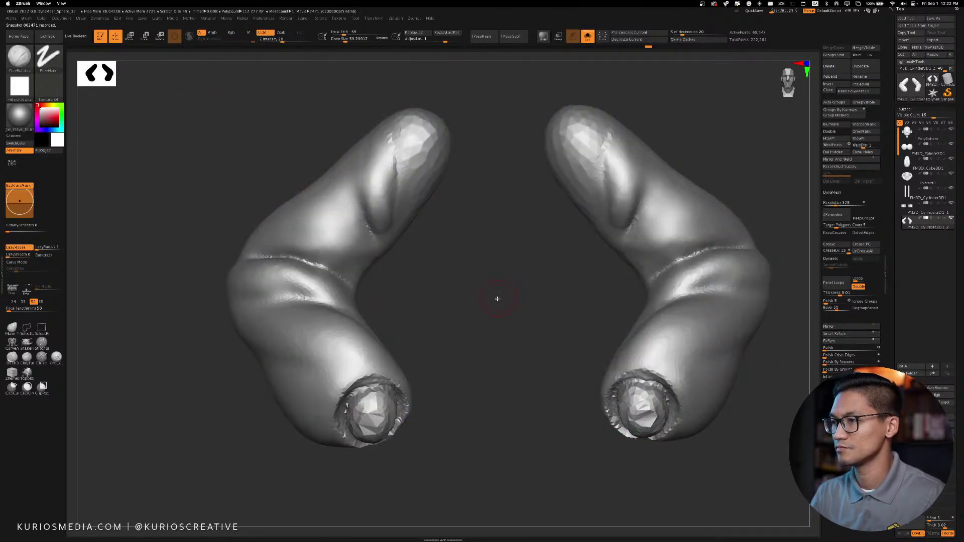
Cycle from the Standard brush back to ClayBuildup with Sculptris Pro mode active
{"action": "key", "text": "b"}
{"action": "key", "text": "s"}
{"action": "key", "text": "t"}
{"action": "key", "text": "b"}
{"action": "key", "text": "c"}
{"action": "key", "text": "b"}
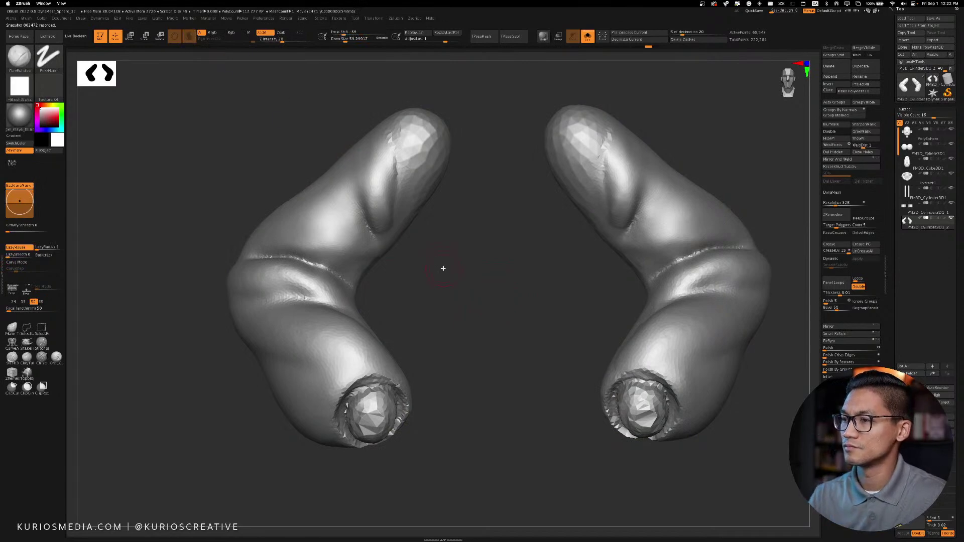
Smooth the faceted shoulder ends of both isolated sleeves with an enlarged brush
{"action": "mouse_move", "coordinate": [443, 269]}
{"action": "left_mouse_down"}
{"action": "mouse_move", "coordinate": [445, 293]}
{"action": "mouse_move", "coordinate": [465, 299]}
{"action": "mouse_move", "coordinate": [449, 248]}
{"action": "left_mouse_up"}
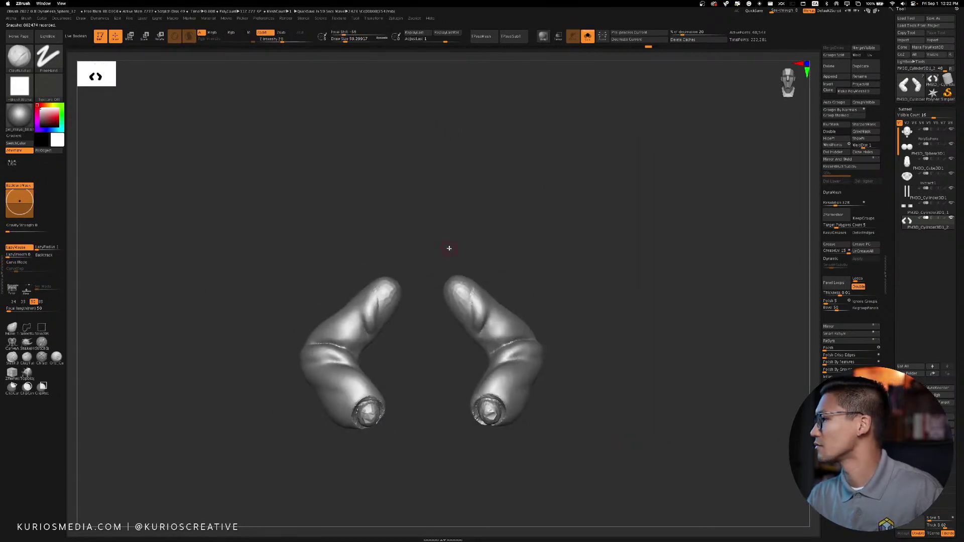
{"action": "left_click_drag", "start_coordinate": [555, 265], "coordinate": [557, 183], "text": "alt"}
{"action": "mouse_move", "coordinate": [547, 207]}
{"action": "left_mouse_down"}
{"action": "mouse_move", "coordinate": [565, 208]}
{"action": "mouse_move", "coordinate": [568, 246]}
{"action": "left_mouse_up"}
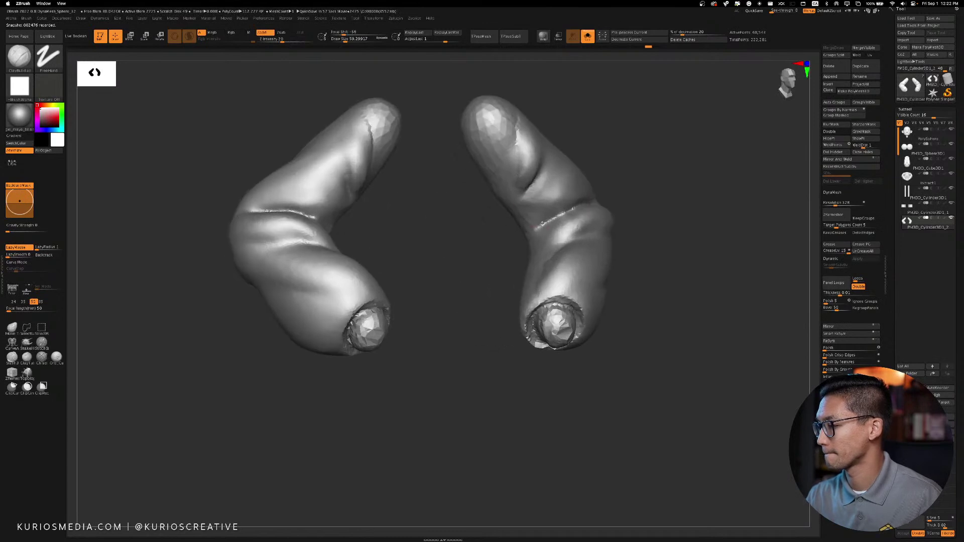
{"action": "key", "text": "s"}
{"action": "key", "text": "shift"}
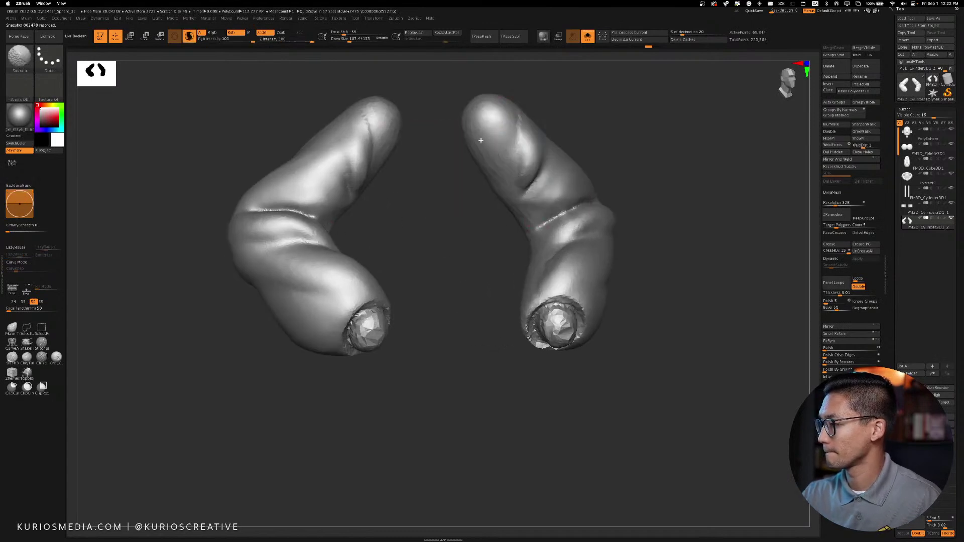
{"action": "left_click_drag", "start_coordinate": [481, 141], "coordinate": [491, 163], "text": "shift"}
{"action": "left_click_drag", "start_coordinate": [387, 107], "coordinate": [367, 127], "text": "shift"}
{"action": "left_click_drag", "start_coordinate": [411, 91], "coordinate": [482, 105]}
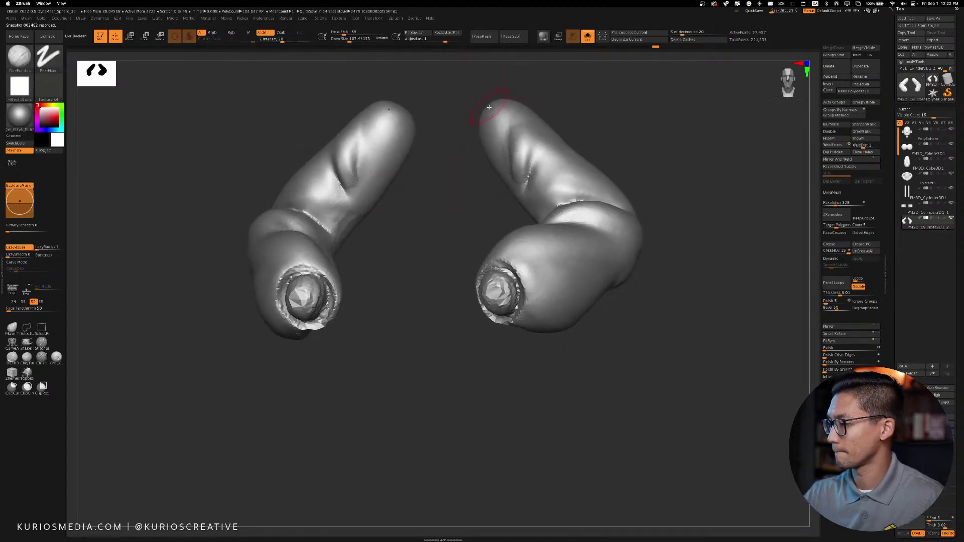
Smooth the inner sides of the upper sleeves and bring the whole character back into view
{"action": "left_click_drag", "start_coordinate": [374, 185], "coordinate": [325, 229], "text": "shift"}
{"action": "mouse_move", "coordinate": [379, 276]}
{"action": "left_mouse_down"}
{"action": "mouse_move", "coordinate": [571, 207]}
{"action": "mouse_move", "coordinate": [562, 204]}
{"action": "left_mouse_up"}
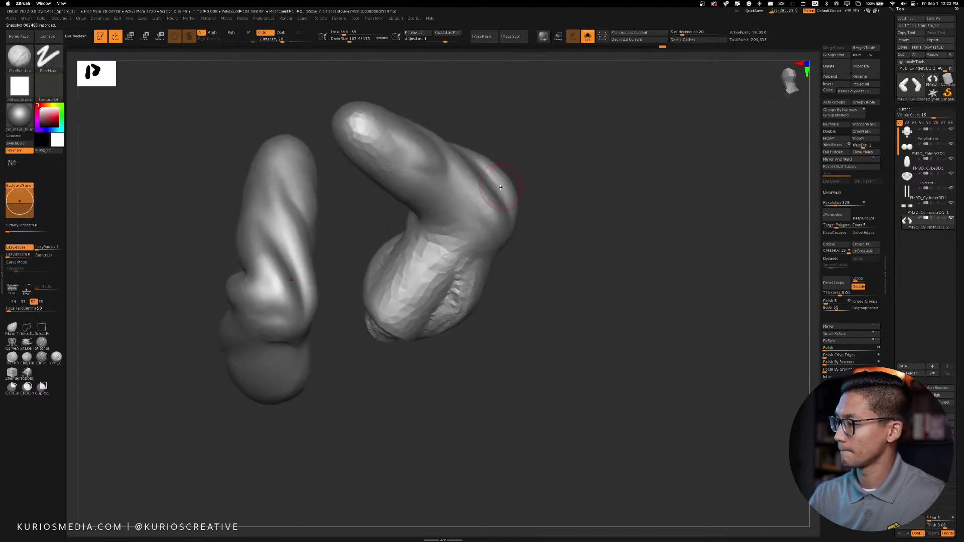
{"action": "left_click_drag", "start_coordinate": [389, 182], "coordinate": [381, 163], "text": "shift"}
{"action": "left_click", "coordinate": [587, 36]}
{"action": "mouse_move", "coordinate": [590, 150]}
{"action": "left_mouse_down"}
{"action": "mouse_move", "coordinate": [609, 187]}
{"action": "mouse_move", "coordinate": [661, 222]}
{"action": "mouse_move", "coordinate": [653, 201]}
{"action": "left_mouse_up"}
{"action": "left_click_drag", "start_coordinate": [652, 201], "coordinate": [601, 255]}
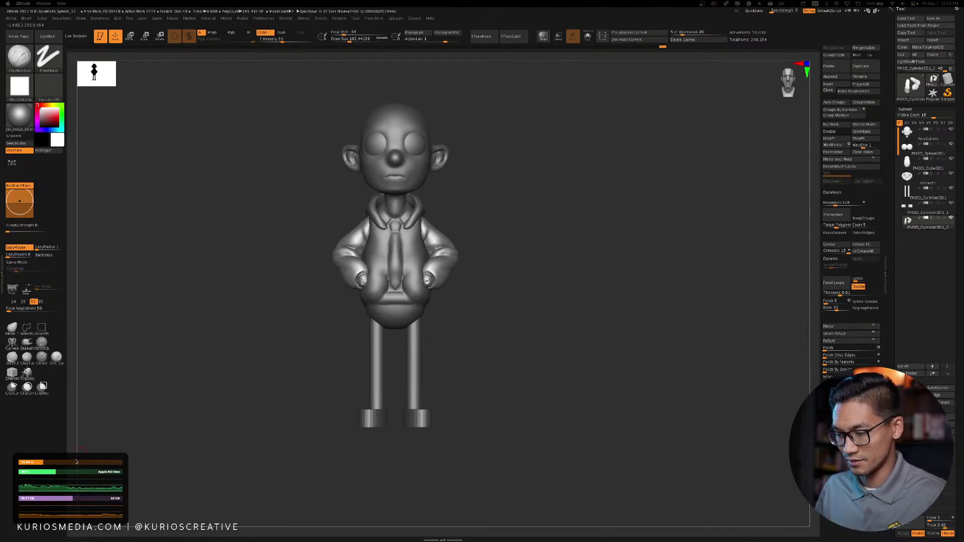
Check the streaming Stats window beside the reference drawing, move it aside, and return to the sleeve cuffs in ZBrush
{"action": "left_click_drag", "start_coordinate": [76, 462], "coordinate": [233, 203]}
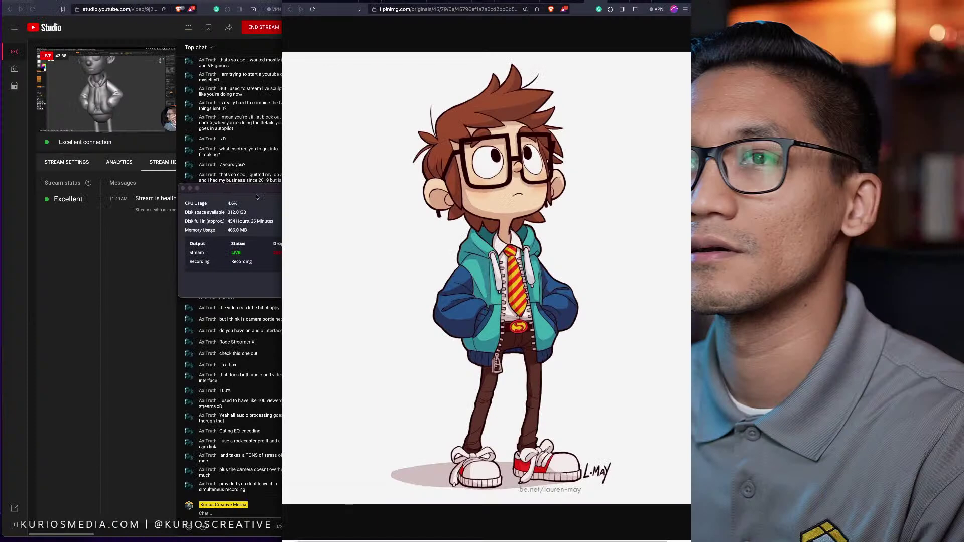
{"action": "left_click_drag", "start_coordinate": [256, 197], "coordinate": [362, 176]}
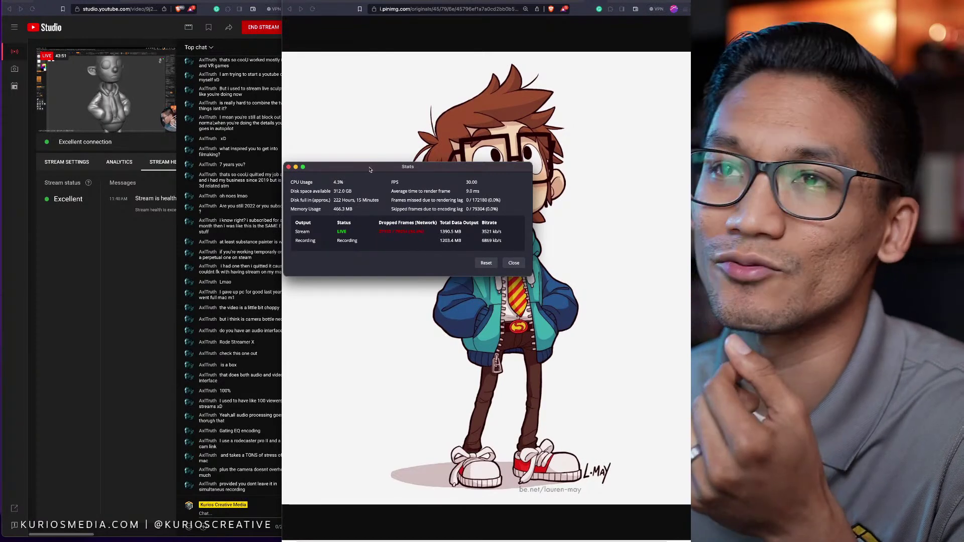
{"action": "left_click_drag", "start_coordinate": [335, 170], "coordinate": [793, 184]}
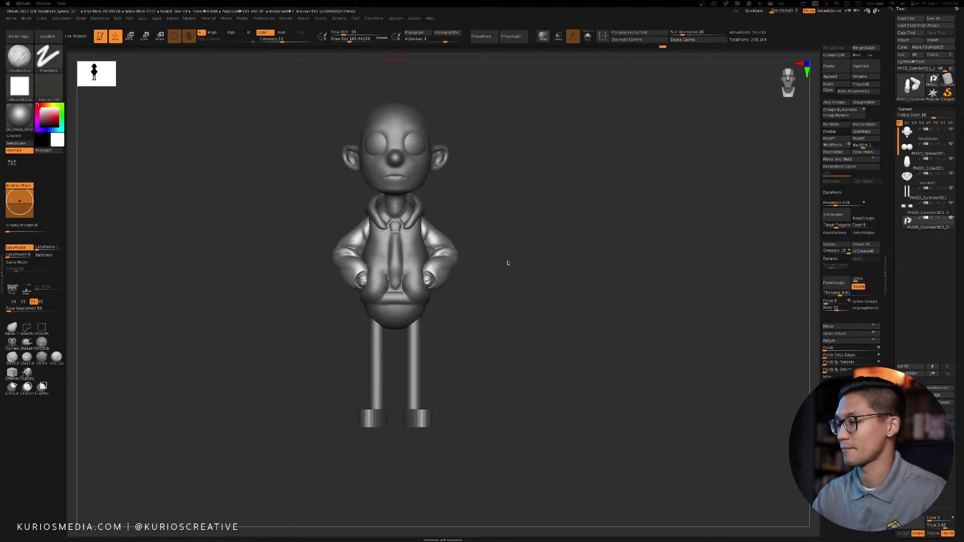
{"action": "mouse_move", "coordinate": [508, 263]}
{"action": "left_mouse_down"}
{"action": "mouse_move", "coordinate": [492, 301]}
{"action": "mouse_move", "coordinate": [502, 286]}
{"action": "mouse_move", "coordinate": [555, 295]}
{"action": "mouse_move", "coordinate": [592, 266]}
{"action": "mouse_move", "coordinate": [546, 268]}
{"action": "mouse_move", "coordinate": [562, 262]}
{"action": "mouse_move", "coordinate": [512, 304]}
{"action": "left_mouse_up"}
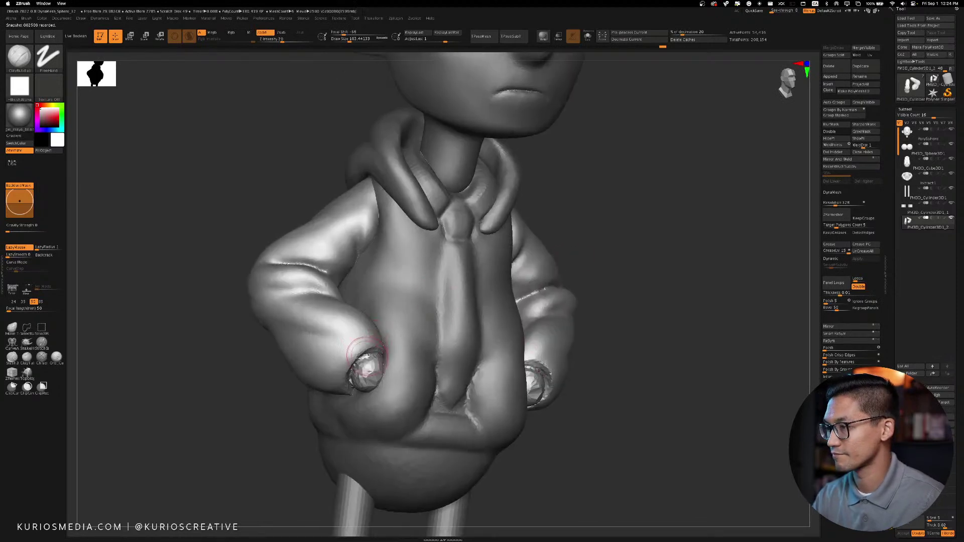
Smooth the lumpy hand stubs inside the cuff openings and reshape them with the Move brush
{"action": "mouse_move", "coordinate": [368, 369]}
{"action": "left_mouse_down", "text": "shift"}
{"action": "mouse_move", "coordinate": [368, 380]}
{"action": "mouse_move", "coordinate": [358, 371]}
{"action": "mouse_move", "coordinate": [361, 381]}
{"action": "mouse_move", "coordinate": [378, 380]}
{"action": "left_mouse_up", "text": "shift"}
{"action": "mouse_move", "coordinate": [588, 303]}
{"action": "left_mouse_down"}
{"action": "mouse_move", "coordinate": [636, 308]}
{"action": "mouse_move", "coordinate": [627, 292]}
{"action": "left_mouse_up"}
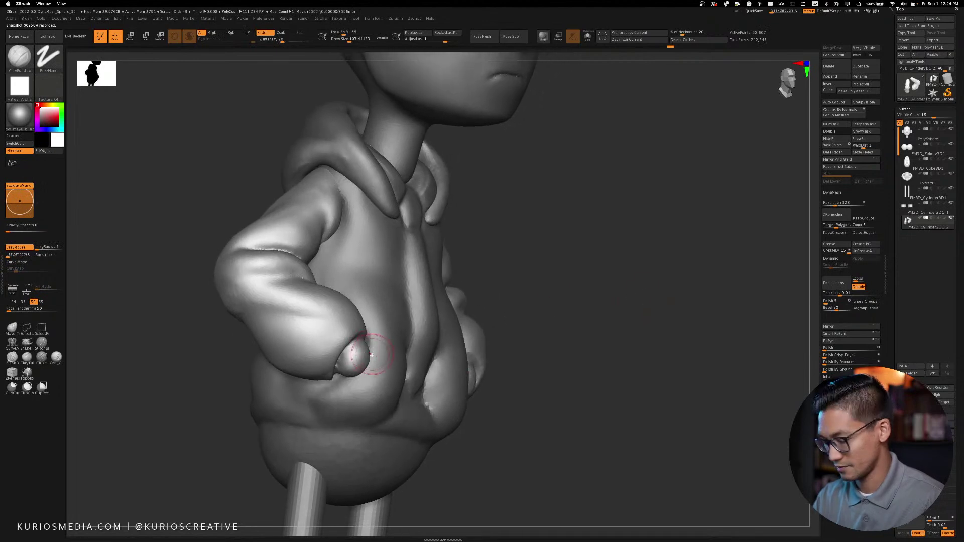
{"action": "key", "text": "b"}
{"action": "key", "text": "m"}
{"action": "key", "text": "v"}
{"action": "left_click_drag", "start_coordinate": [364, 354], "coordinate": [359, 360]}
{"action": "left_click_drag", "start_coordinate": [620, 329], "coordinate": [504, 341]}
{"action": "left_click_drag", "start_coordinate": [344, 361], "coordinate": [348, 357]}
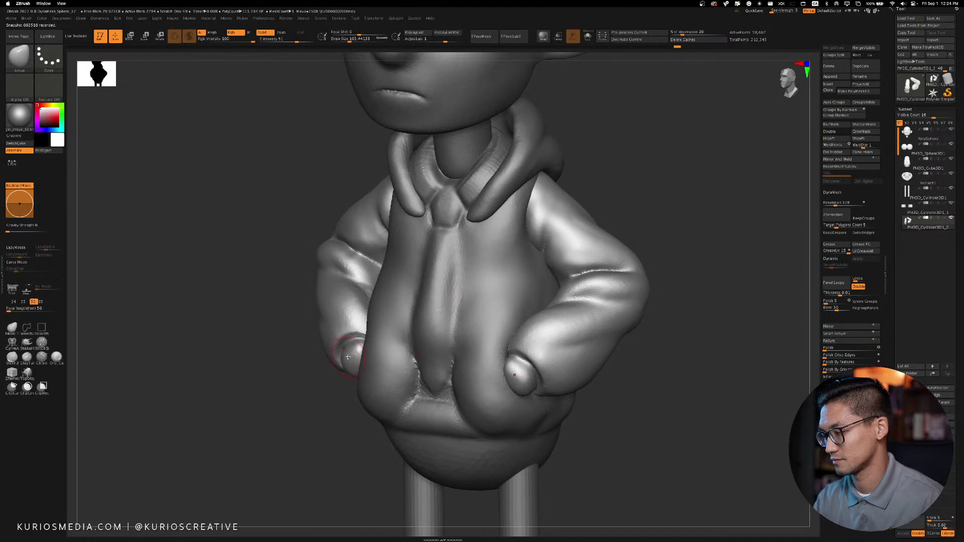
{"action": "left_click_drag", "start_coordinate": [258, 423], "coordinate": [302, 429]}
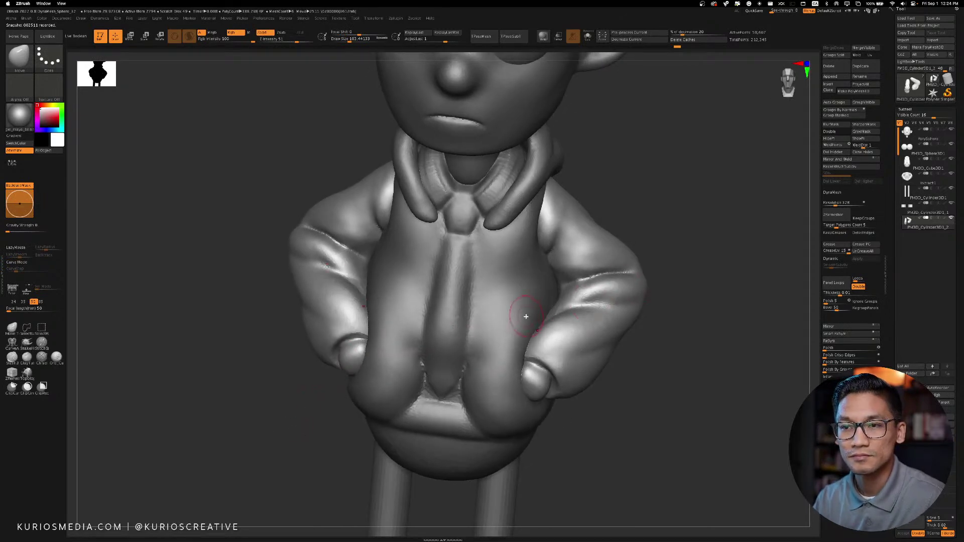
Smooth the cuff rims around the hand stubs and adjust the lower sleeve shape with the Move brush
{"action": "key", "text": "shift"}
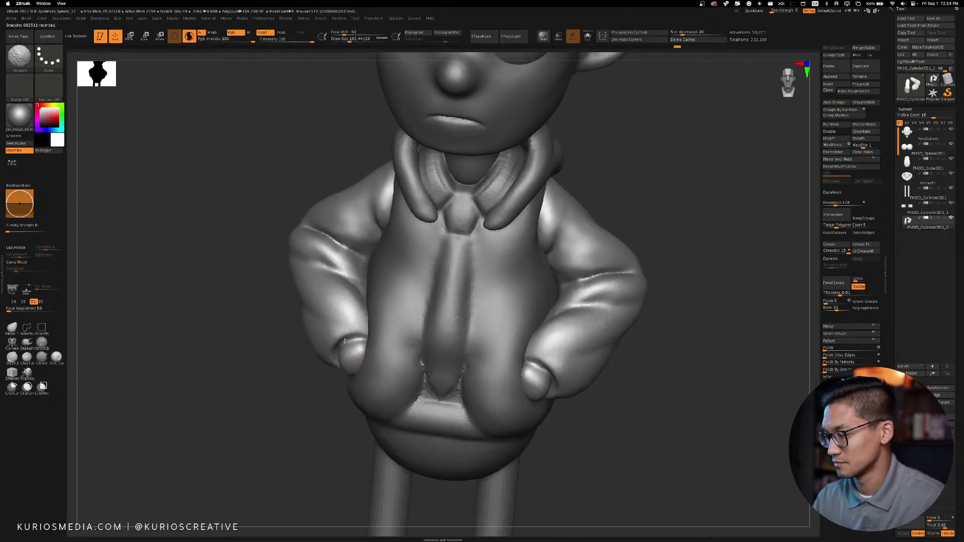
{"action": "mouse_move", "coordinate": [333, 366]}
{"action": "left_mouse_down"}
{"action": "mouse_move", "coordinate": [337, 404]}
{"action": "mouse_move", "coordinate": [351, 377]}
{"action": "left_mouse_up"}
{"action": "left_click_drag", "start_coordinate": [327, 332], "coordinate": [311, 332], "text": "shift"}
{"action": "mouse_move", "coordinate": [537, 253]}
{"action": "left_mouse_down"}
{"action": "mouse_move", "coordinate": [572, 254]}
{"action": "mouse_move", "coordinate": [545, 260]}
{"action": "left_mouse_up"}
{"action": "left_click_drag", "start_coordinate": [507, 295], "coordinate": [572, 248]}
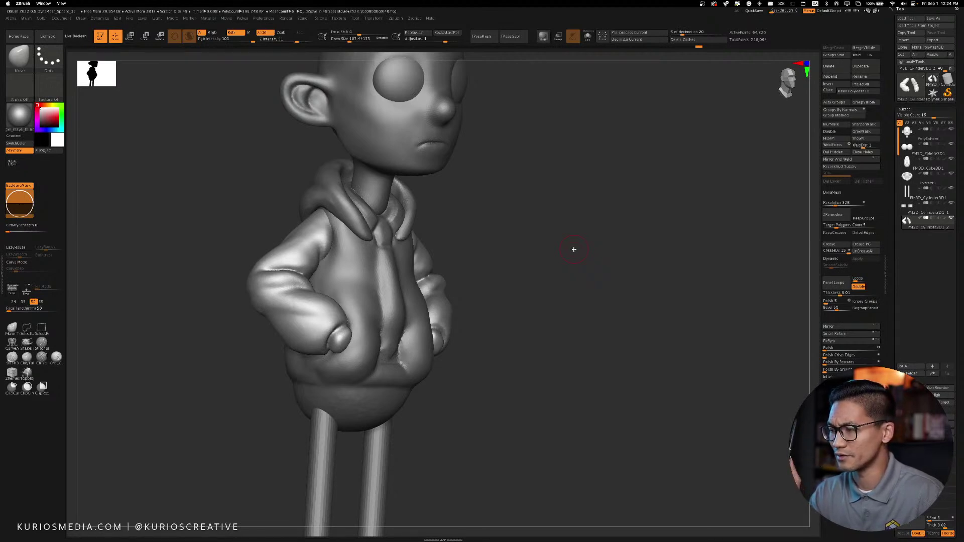
{"action": "mouse_move", "coordinate": [478, 246]}
{"action": "left_mouse_down"}
{"action": "mouse_move", "coordinate": [492, 247]}
{"action": "mouse_move", "coordinate": [479, 244]}
{"action": "mouse_move", "coordinate": [484, 254]}
{"action": "left_mouse_up"}
{"action": "mouse_move", "coordinate": [522, 191]}
{"action": "left_mouse_down"}
{"action": "mouse_move", "coordinate": [582, 157]}
{"action": "mouse_move", "coordinate": [574, 157]}
{"action": "left_mouse_up"}
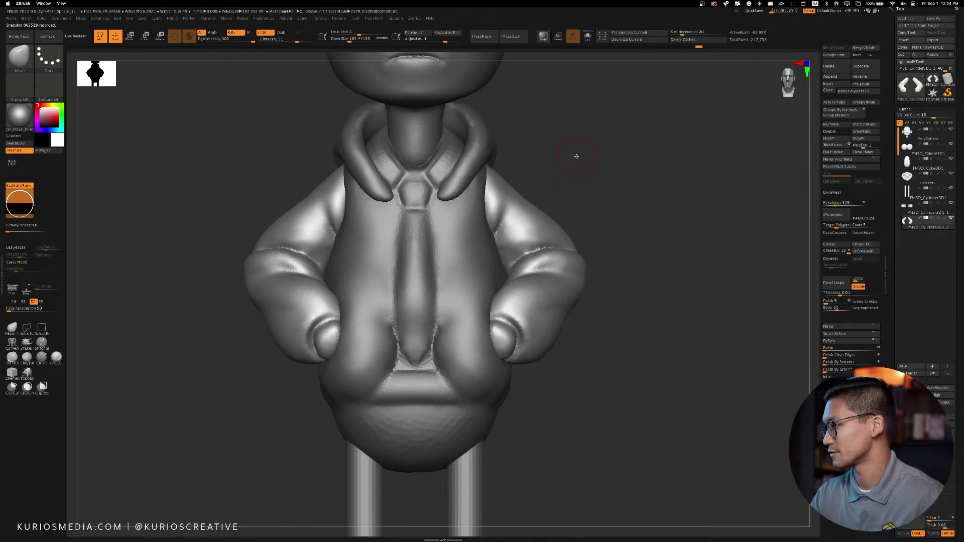
Isolate the sleeves and carve crease lines on the inner forearms with the DamStandard brush
{"action": "key", "text": "alt+s"}
{"action": "left_click_drag", "start_coordinate": [572, 158], "coordinate": [435, 228]}
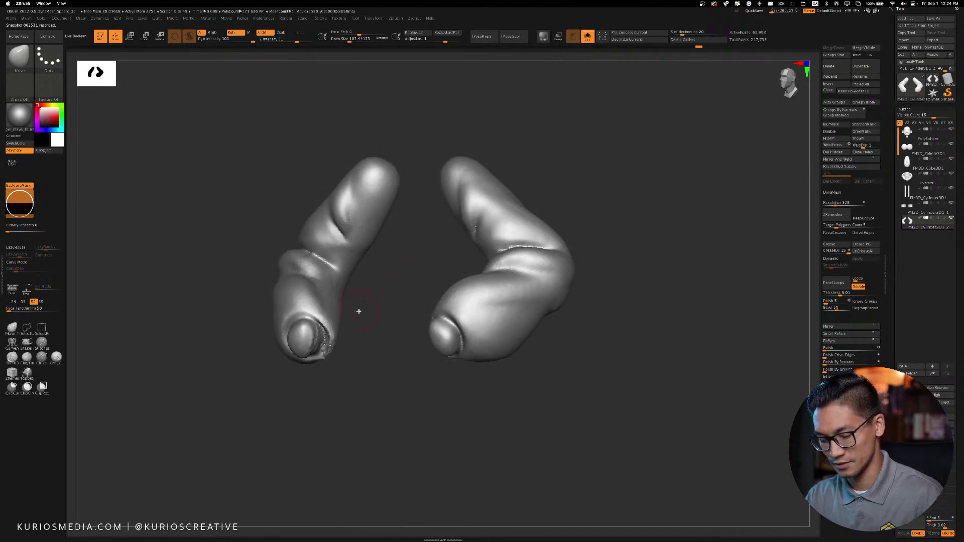
{"action": "key", "text": "b"}
{"action": "key", "text": "d"}
{"action": "key", "text": "s"}
{"action": "mouse_move", "coordinate": [371, 304]}
{"action": "left_mouse_down"}
{"action": "mouse_move", "coordinate": [329, 293]}
{"action": "mouse_move", "coordinate": [303, 251]}
{"action": "mouse_move", "coordinate": [344, 281]}
{"action": "mouse_move", "coordinate": [439, 305]}
{"action": "mouse_move", "coordinate": [427, 371]}
{"action": "mouse_move", "coordinate": [418, 369]}
{"action": "left_mouse_up"}
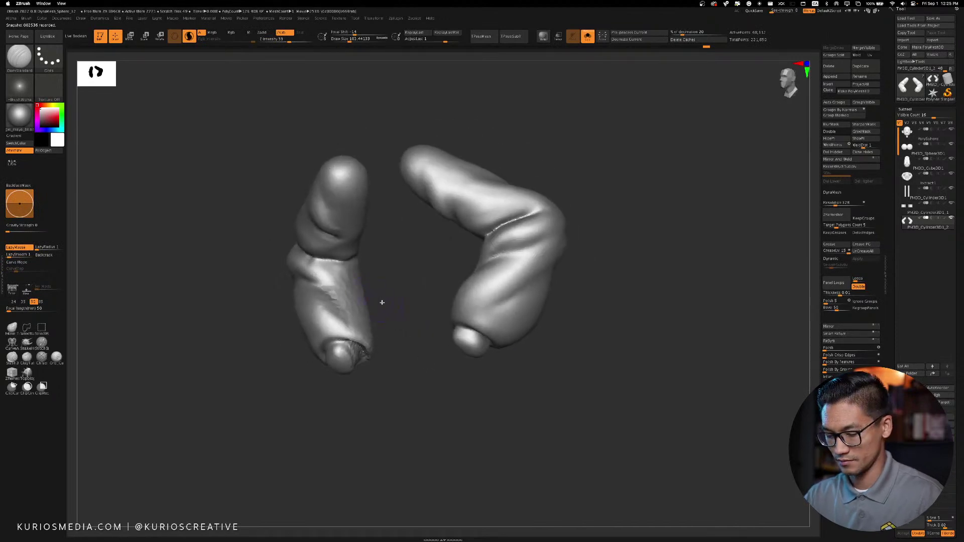
Build up fabric folds on the inner forearms with ClayBuildup and bring the whole character back into view
{"action": "key", "text": "b"}
{"action": "key", "text": "c"}
{"action": "key", "text": "b"}
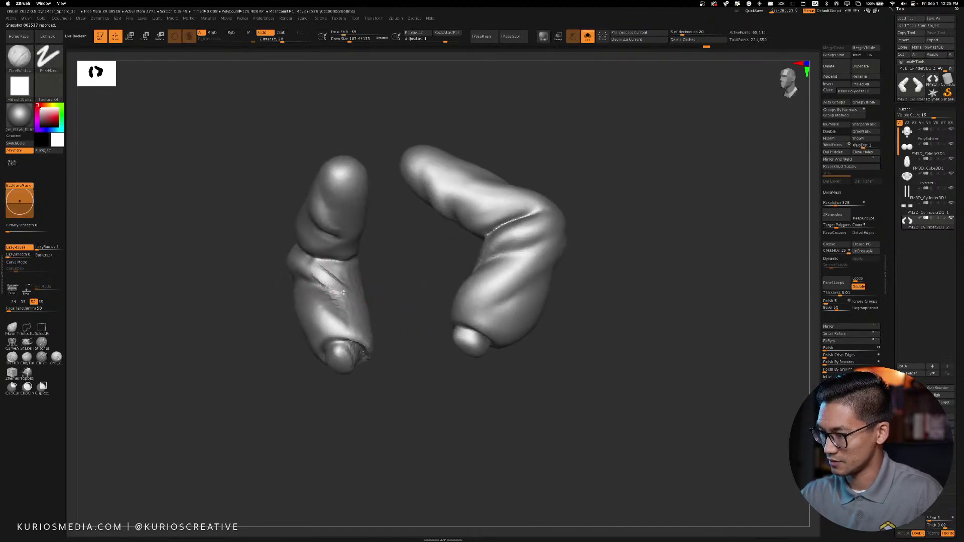
{"action": "mouse_move", "coordinate": [387, 297]}
{"action": "left_mouse_down"}
{"action": "mouse_move", "coordinate": [343, 285]}
{"action": "mouse_move", "coordinate": [326, 266]}
{"action": "mouse_move", "coordinate": [352, 331]}
{"action": "mouse_move", "coordinate": [344, 329]}
{"action": "mouse_move", "coordinate": [352, 316]}
{"action": "mouse_move", "coordinate": [326, 301]}
{"action": "mouse_move", "coordinate": [415, 243]}
{"action": "mouse_move", "coordinate": [415, 312]}
{"action": "left_mouse_up"}
{"action": "mouse_move", "coordinate": [279, 294]}
{"action": "left_mouse_down"}
{"action": "mouse_move", "coordinate": [262, 296]}
{"action": "mouse_move", "coordinate": [263, 285]}
{"action": "left_mouse_up"}
{"action": "left_click_drag", "start_coordinate": [350, 287], "coordinate": [265, 295]}
{"action": "left_click_drag", "start_coordinate": [379, 302], "coordinate": [409, 328]}
{"action": "left_click", "coordinate": [587, 37]}
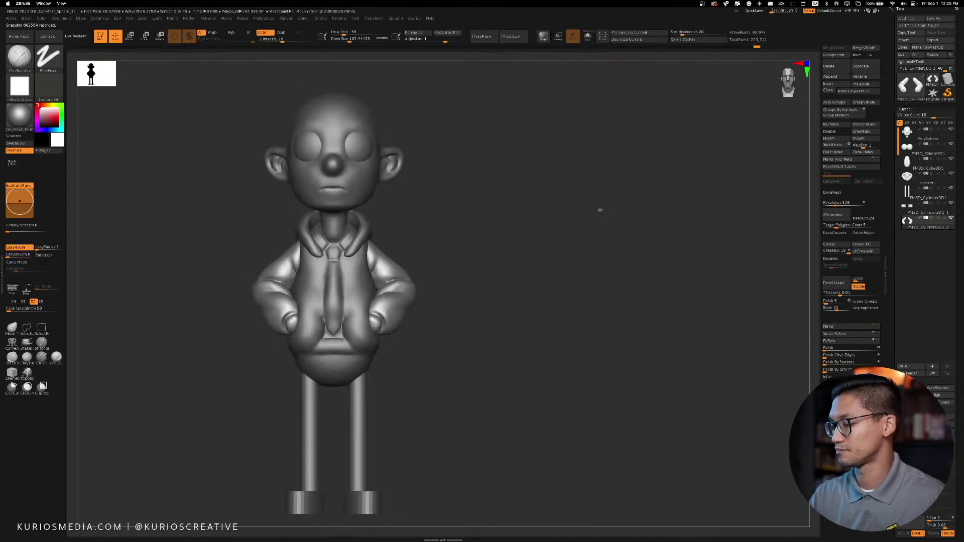
Select the torso subtool, reduce the brush size, and isolate the torso
{"action": "left_click_drag", "start_coordinate": [588, 250], "coordinate": [567, 262]}
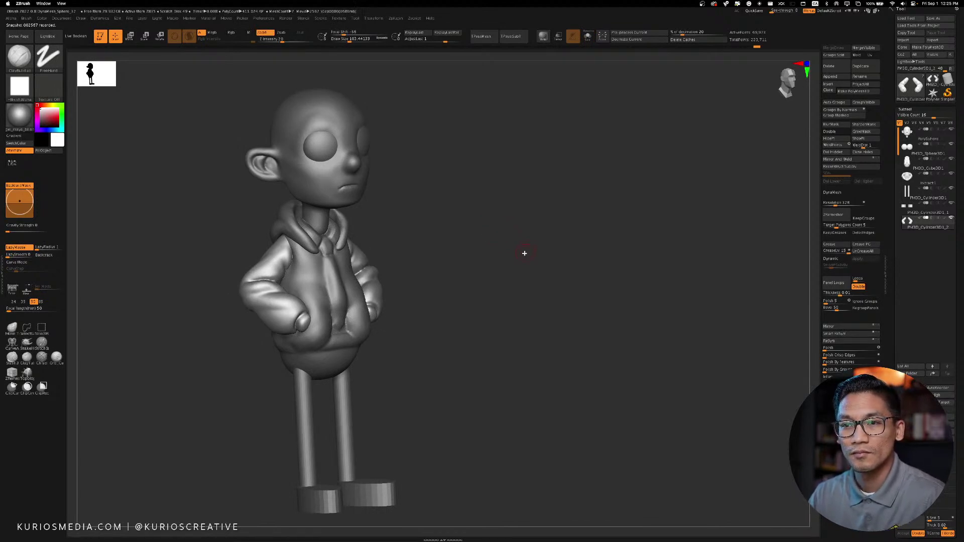
{"action": "left_click_drag", "start_coordinate": [524, 254], "coordinate": [580, 231]}
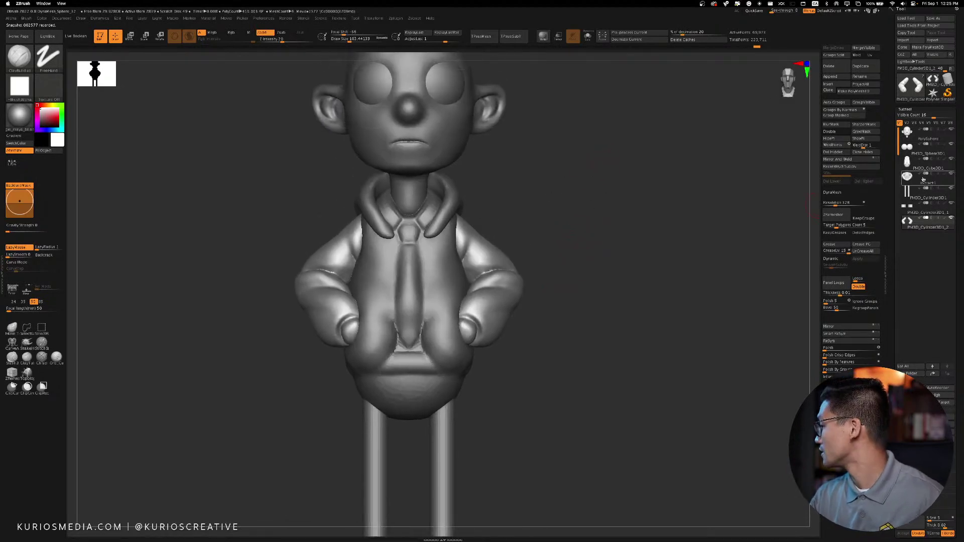
{"action": "left_click", "coordinate": [911, 166]}
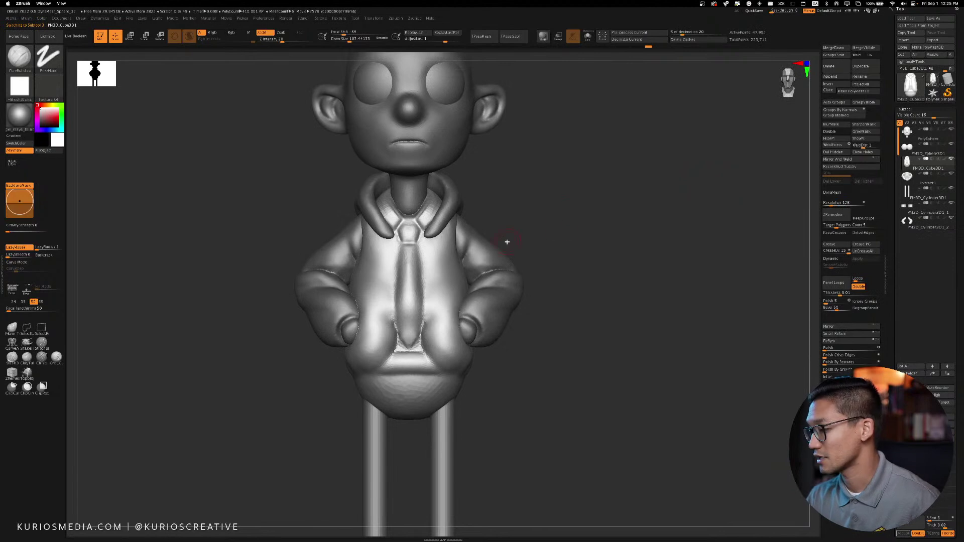
{"action": "left_click_drag", "start_coordinate": [534, 233], "coordinate": [539, 234]}
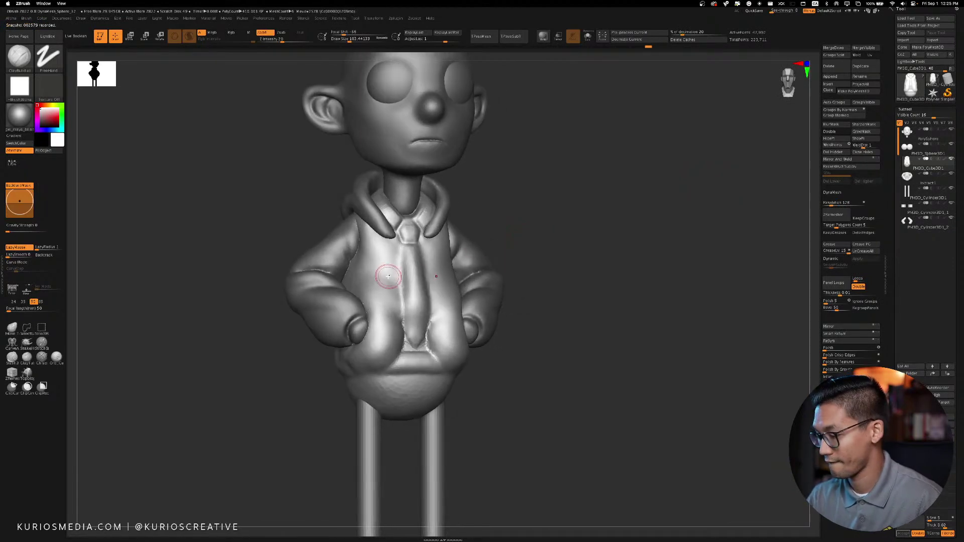
{"action": "key", "text": "space"}
{"action": "left_click_drag", "start_coordinate": [389, 264], "coordinate": [385, 264]}
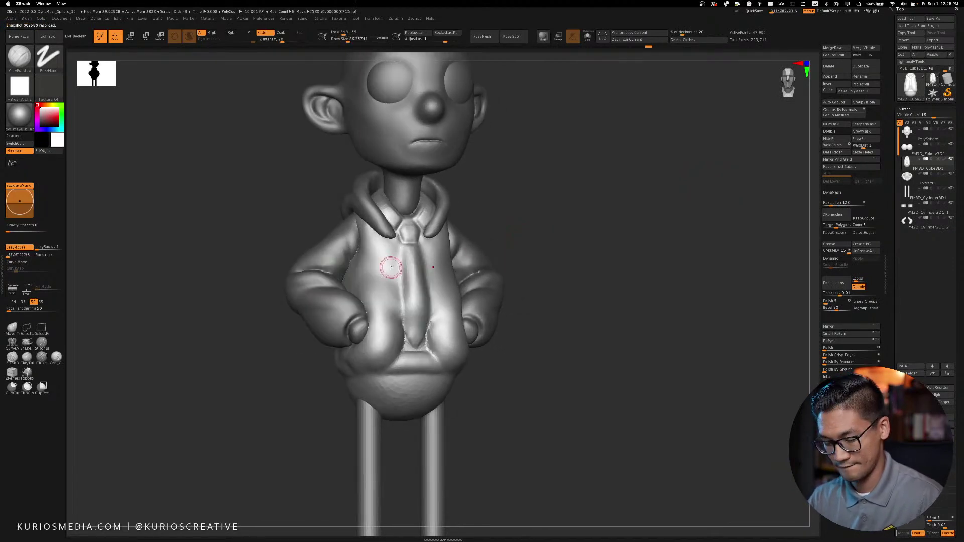
{"action": "left_click", "coordinate": [588, 36]}
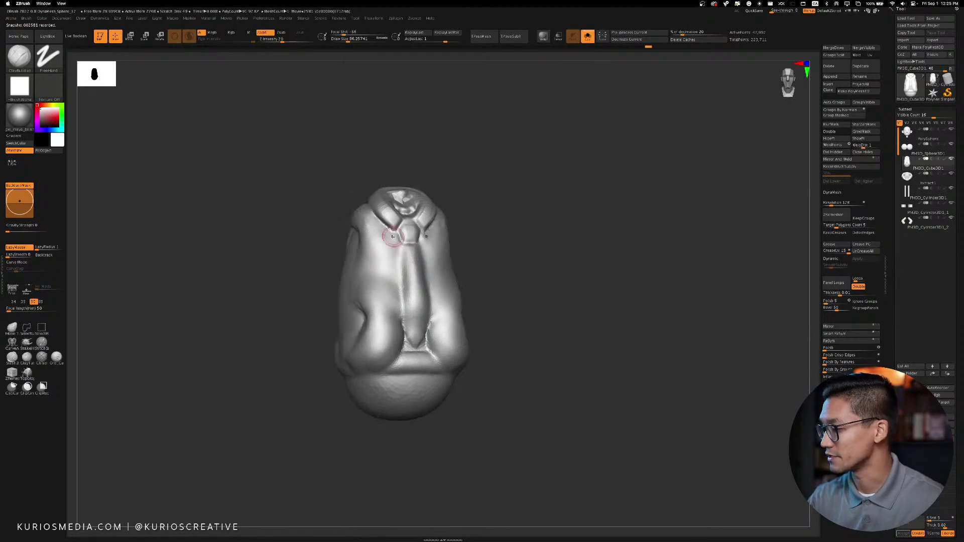
{"action": "mouse_move", "coordinate": [361, 212]}
{"action": "left_mouse_down", "text": "ctrl"}
{"action": "mouse_move", "coordinate": [390, 306]}
{"action": "mouse_move", "coordinate": [372, 217]}
{"action": "mouse_move", "coordinate": [388, 277]}
{"action": "mouse_move", "coordinate": [396, 348]}
{"action": "left_mouse_up", "text": "ctrl"}
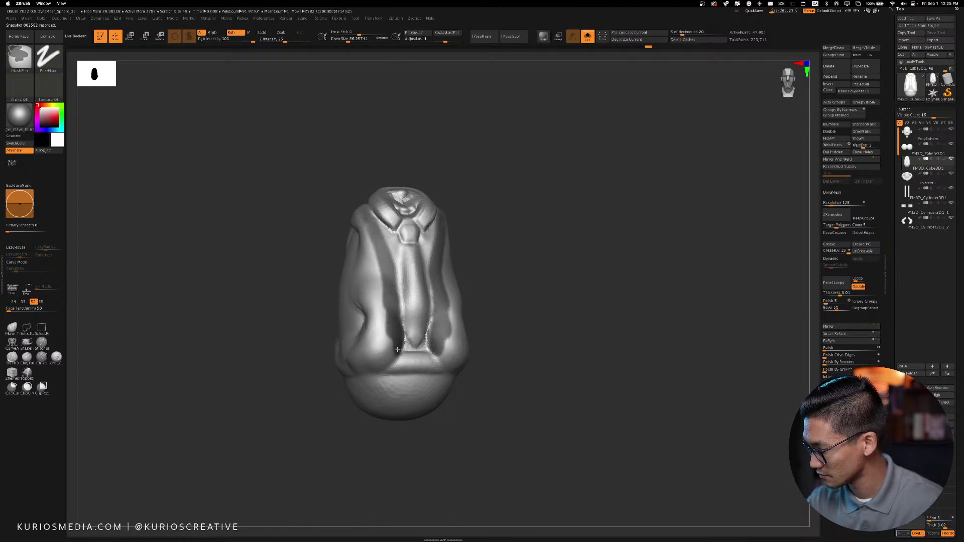
{"action": "left_click_drag", "start_coordinate": [538, 251], "coordinate": [517, 246]}
{"action": "left_click_drag", "start_coordinate": [385, 329], "coordinate": [371, 355], "text": "ctrl"}
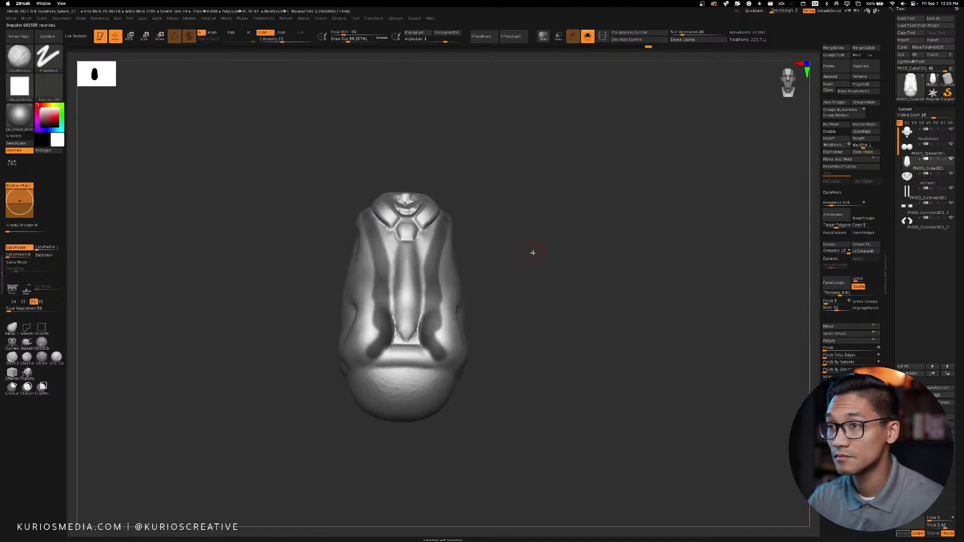
{"action": "left_click_drag", "start_coordinate": [533, 252], "coordinate": [506, 272]}
{"action": "mouse_move", "coordinate": [382, 351]}
{"action": "left_mouse_down", "text": "ctrl"}
{"action": "mouse_move", "coordinate": [378, 377]}
{"action": "mouse_move", "coordinate": [384, 350]}
{"action": "left_mouse_up", "text": "ctrl"}
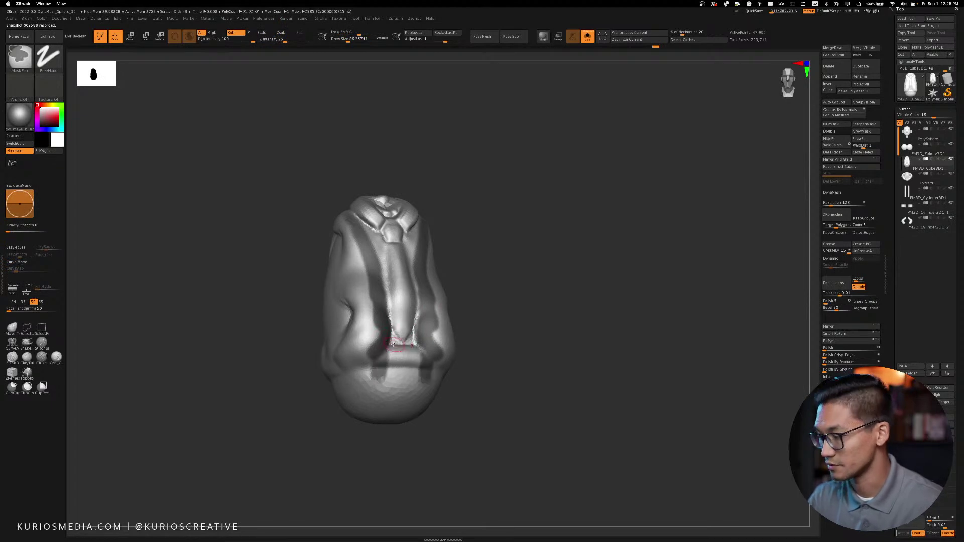
Clear the torso mask and smooth the rounded area below the jacket hem with an enlarged brush
{"action": "key", "text": "space"}
{"action": "left_click_drag", "start_coordinate": [386, 386], "coordinate": [403, 376]}
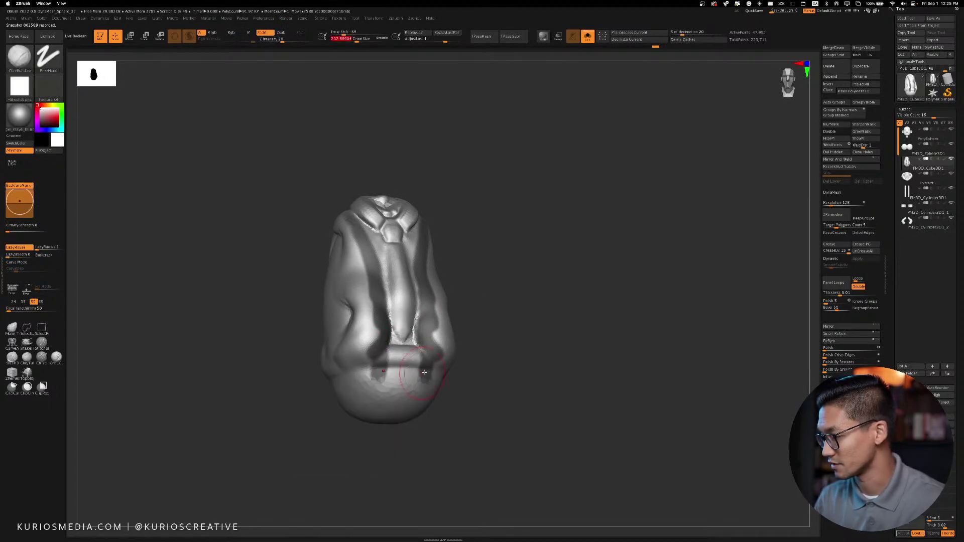
{"action": "left_click_drag", "start_coordinate": [513, 351], "coordinate": [522, 361], "text": "ctrl"}
{"action": "mouse_move", "coordinate": [400, 387]}
{"action": "left_mouse_down", "text": "shift"}
{"action": "mouse_move", "coordinate": [452, 402]}
{"action": "mouse_move", "coordinate": [410, 407]}
{"action": "mouse_move", "coordinate": [441, 420]}
{"action": "left_mouse_up", "text": "shift"}
{"action": "left_click_drag", "start_coordinate": [306, 400], "coordinate": [366, 387], "text": "shift"}
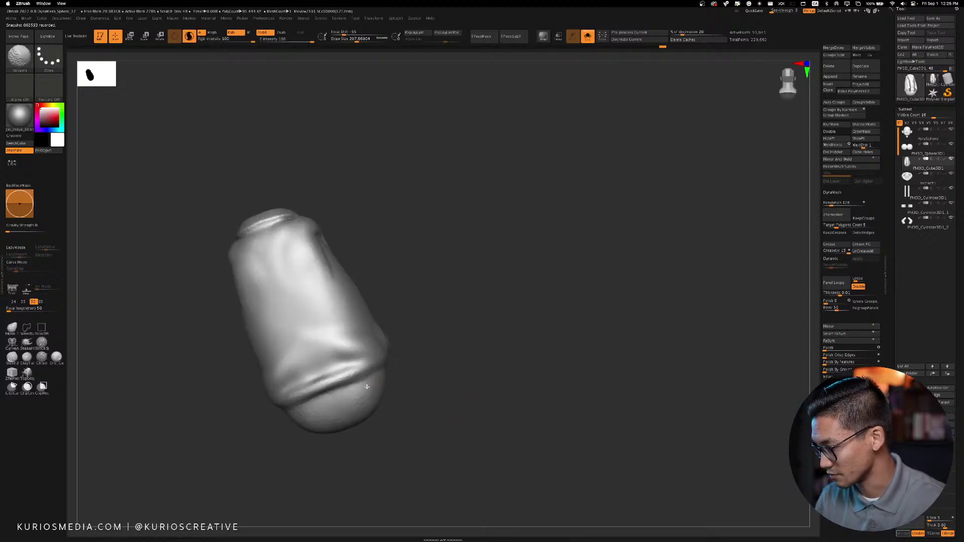
{"action": "mouse_move", "coordinate": [407, 321]}
{"action": "left_mouse_down"}
{"action": "mouse_move", "coordinate": [434, 280]}
{"action": "mouse_move", "coordinate": [489, 241]}
{"action": "left_mouse_up"}
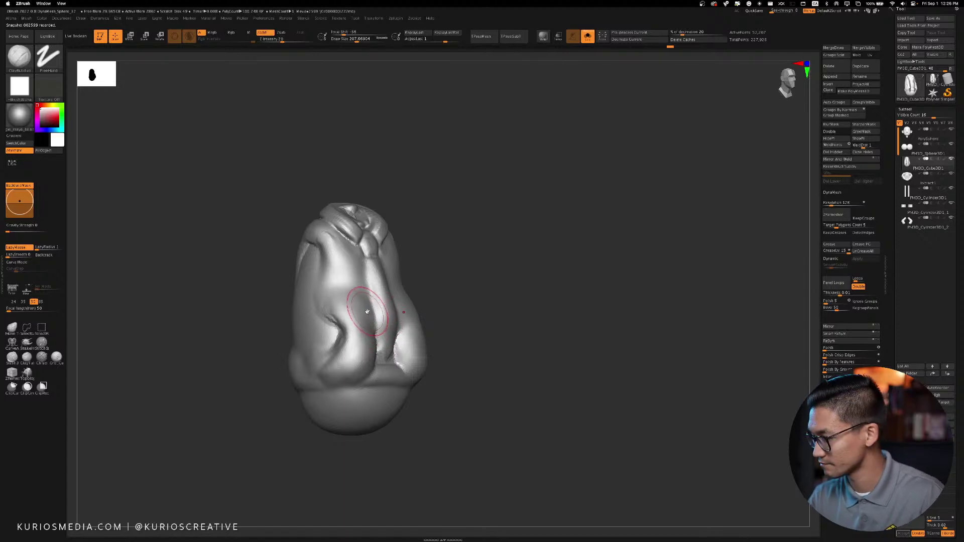
Reduce the brush size and mask both front edges of the jacket from the collar down to the hem
{"action": "key", "text": "space"}
{"action": "left_click_drag", "start_coordinate": [359, 303], "coordinate": [355, 303]}
{"action": "left_click_drag", "start_coordinate": [497, 242], "coordinate": [469, 257]}
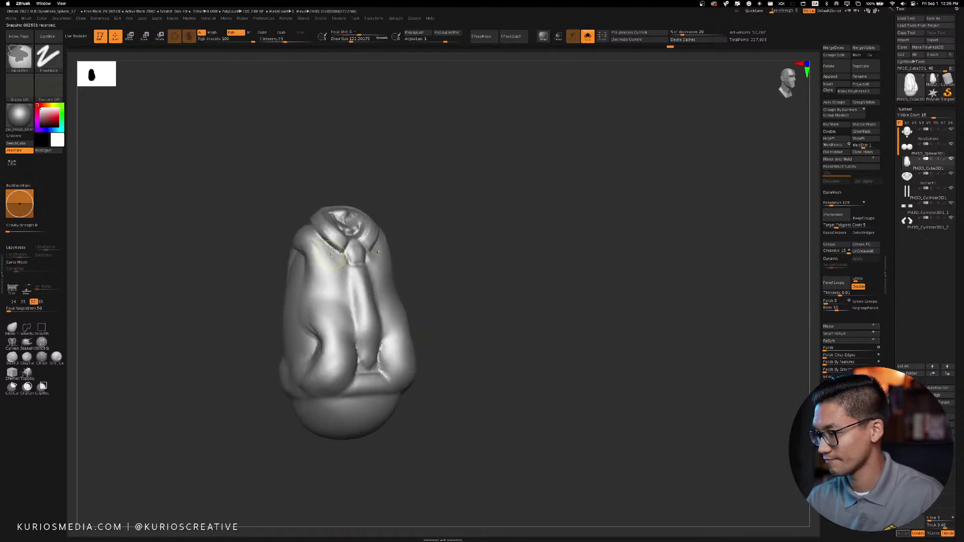
{"action": "left_click_drag", "start_coordinate": [331, 255], "coordinate": [344, 396], "text": "ctrl"}
{"action": "left_click_drag", "start_coordinate": [492, 304], "coordinate": [463, 312]}
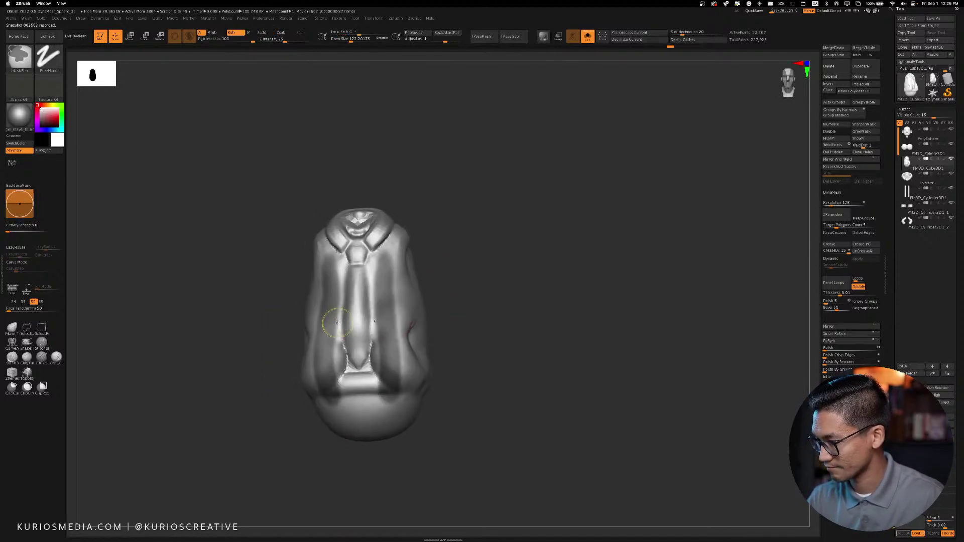
{"action": "left_click_drag", "start_coordinate": [337, 323], "coordinate": [336, 347], "text": "ctrl"}
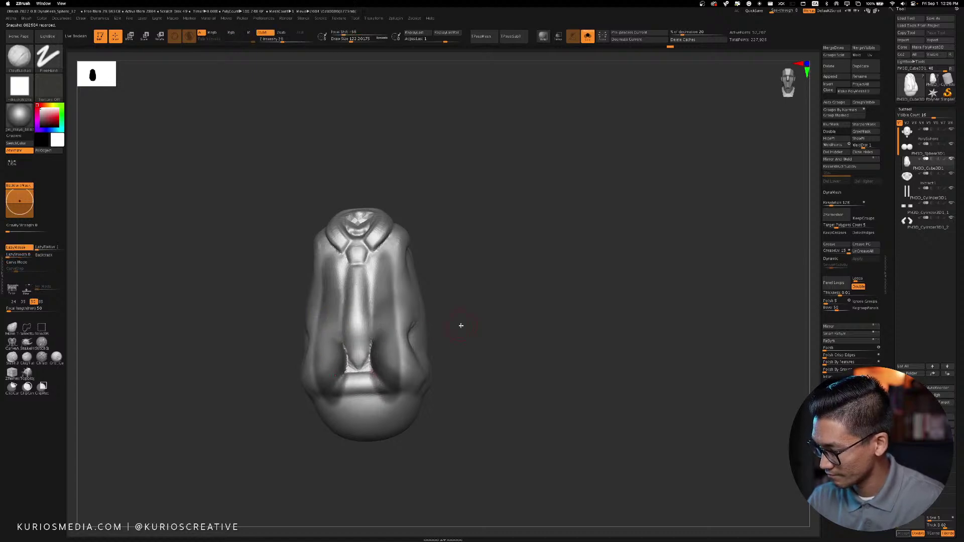
Mask a band below the waist, continuing from the front edges around the sides and back
{"action": "mouse_move", "coordinate": [458, 326]}
{"action": "left_mouse_down"}
{"action": "mouse_move", "coordinate": [488, 304]}
{"action": "mouse_move", "coordinate": [512, 317]}
{"action": "left_mouse_up"}
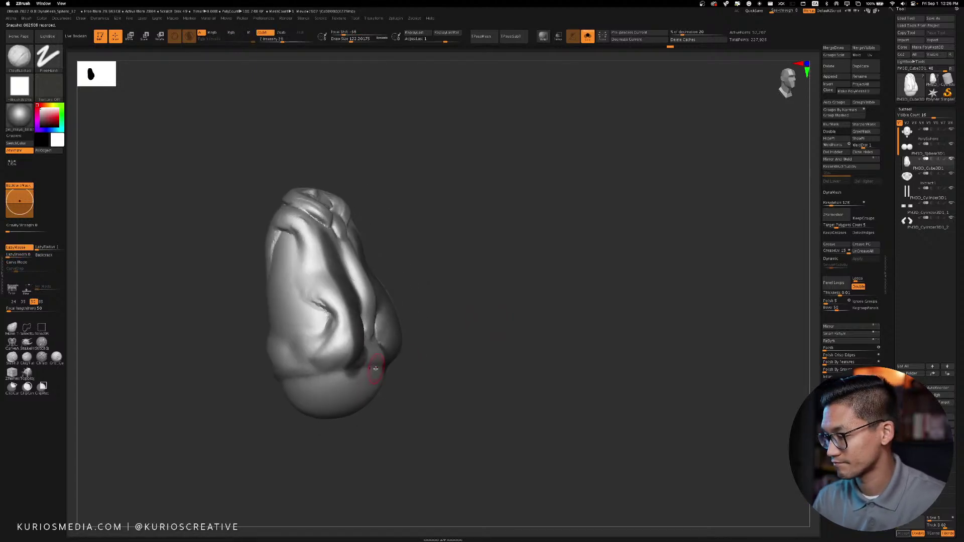
{"action": "left_click_drag", "start_coordinate": [357, 366], "coordinate": [298, 389], "text": "ctrl"}
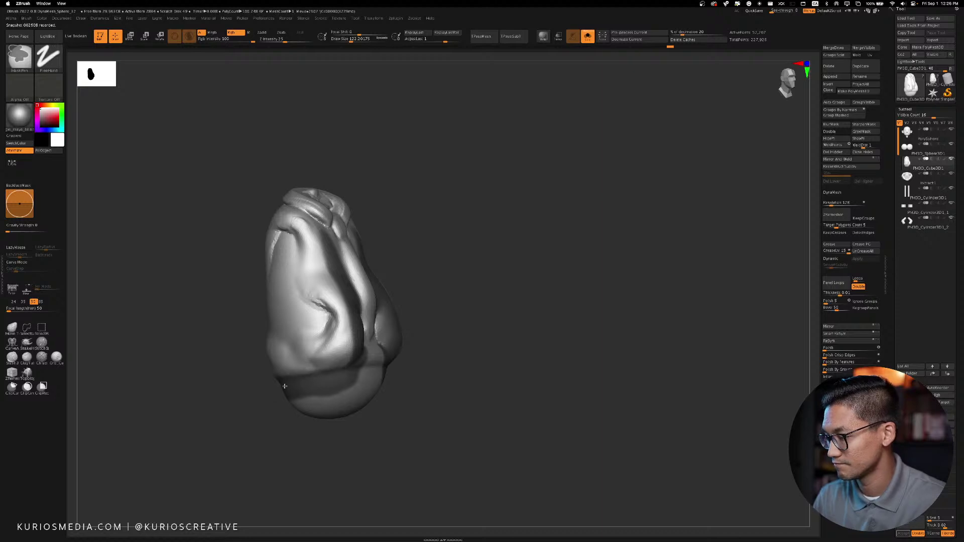
{"action": "left_click_drag", "start_coordinate": [454, 336], "coordinate": [522, 326]}
{"action": "left_click_drag", "start_coordinate": [309, 388], "coordinate": [338, 387], "text": "ctrl"}
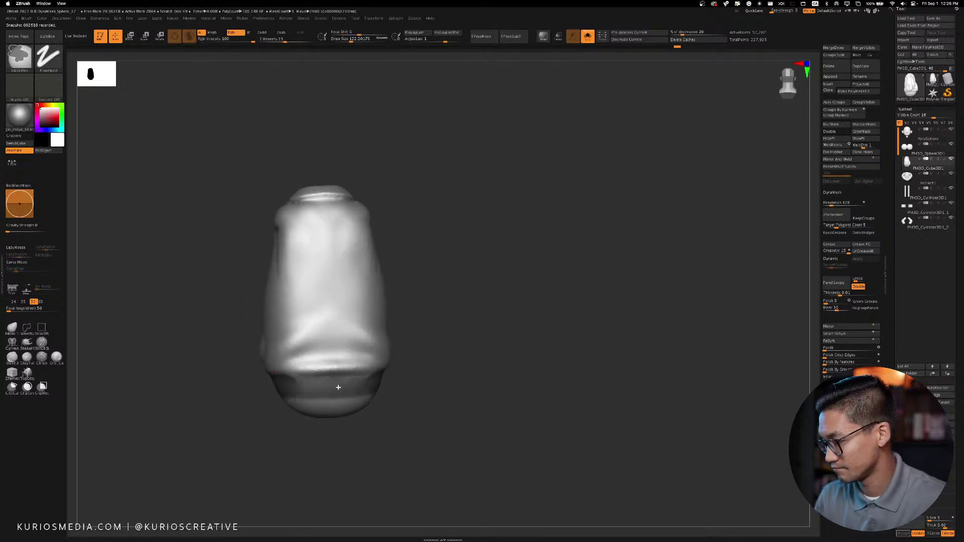
{"action": "mouse_move", "coordinate": [461, 305]}
{"action": "left_mouse_down"}
{"action": "mouse_move", "coordinate": [503, 269]}
{"action": "mouse_move", "coordinate": [465, 301]}
{"action": "mouse_move", "coordinate": [501, 292]}
{"action": "mouse_move", "coordinate": [439, 286]}
{"action": "mouse_move", "coordinate": [452, 279]}
{"action": "mouse_move", "coordinate": [477, 307]}
{"action": "mouse_move", "coordinate": [474, 317]}
{"action": "mouse_move", "coordinate": [361, 296]}
{"action": "mouse_move", "coordinate": [314, 263]}
{"action": "mouse_move", "coordinate": [352, 317]}
{"action": "mouse_move", "coordinate": [332, 293]}
{"action": "mouse_move", "coordinate": [352, 342]}
{"action": "left_mouse_up"}
Mask the shoulders below the shirt collar and a strip down the middle of the back
{"action": "left_click_drag", "start_coordinate": [481, 235], "coordinate": [445, 254]}
{"action": "mouse_move", "coordinate": [337, 286]}
{"action": "left_mouse_down", "text": "ctrl"}
{"action": "mouse_move", "coordinate": [323, 265]}
{"action": "mouse_move", "coordinate": [333, 267]}
{"action": "left_mouse_up", "text": "ctrl"}
{"action": "mouse_move", "coordinate": [484, 240]}
{"action": "left_mouse_down"}
{"action": "mouse_move", "coordinate": [506, 236]}
{"action": "mouse_move", "coordinate": [516, 213]}
{"action": "mouse_move", "coordinate": [486, 267]}
{"action": "left_mouse_up"}
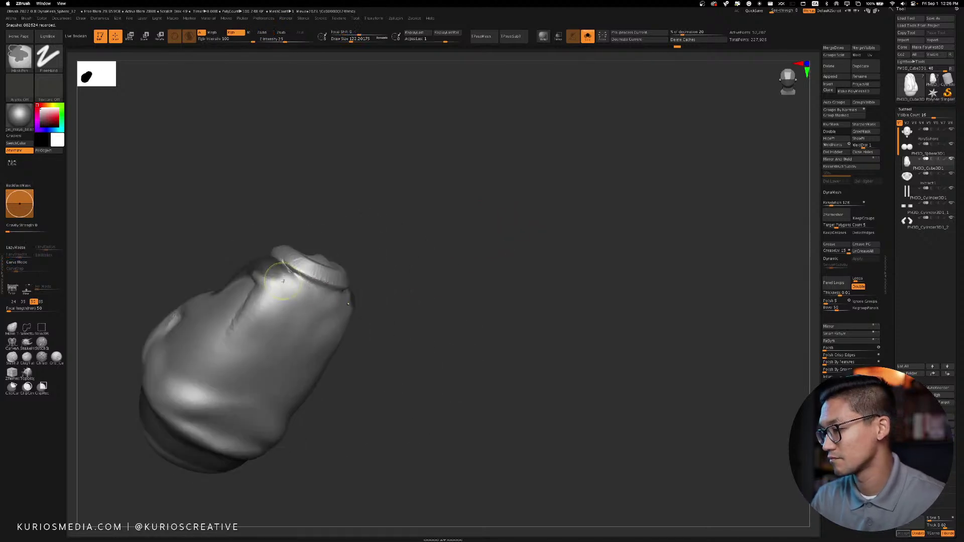
{"action": "mouse_move", "coordinate": [279, 273]}
{"action": "left_mouse_down", "text": "ctrl"}
{"action": "mouse_move", "coordinate": [323, 301]}
{"action": "mouse_move", "coordinate": [311, 287]}
{"action": "left_mouse_up", "text": "ctrl"}
{"action": "left_click_drag", "start_coordinate": [445, 300], "coordinate": [503, 233]}
{"action": "left_click_drag", "start_coordinate": [315, 249], "coordinate": [319, 433], "text": "ctrl"}
Enlarge the brush and fill the mask across the torso's back, sides and front jacket panels
{"action": "key", "text": "space"}
{"action": "left_click_drag", "start_coordinate": [366, 361], "coordinate": [373, 366]}
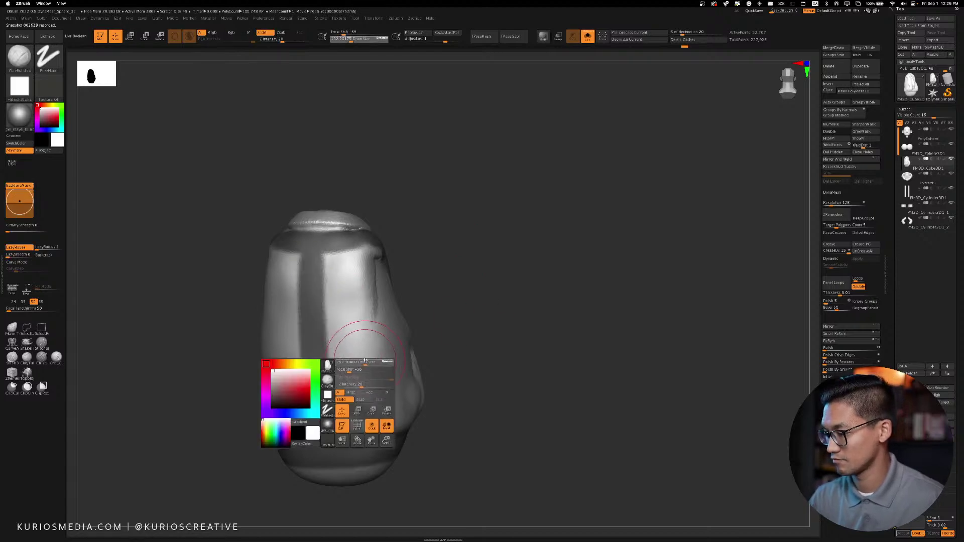
{"action": "mouse_move", "coordinate": [329, 277]}
{"action": "left_mouse_down", "text": "ctrl"}
{"action": "mouse_move", "coordinate": [355, 424]}
{"action": "mouse_move", "coordinate": [351, 305]}
{"action": "mouse_move", "coordinate": [361, 273]}
{"action": "mouse_move", "coordinate": [372, 282]}
{"action": "left_mouse_up", "text": "ctrl"}
{"action": "mouse_move", "coordinate": [477, 267]}
{"action": "left_mouse_down"}
{"action": "mouse_move", "coordinate": [407, 291]}
{"action": "mouse_move", "coordinate": [424, 418]}
{"action": "mouse_move", "coordinate": [398, 290]}
{"action": "mouse_move", "coordinate": [386, 273]}
{"action": "mouse_move", "coordinate": [373, 290]}
{"action": "mouse_move", "coordinate": [375, 262]}
{"action": "mouse_move", "coordinate": [393, 284]}
{"action": "left_mouse_up"}
{"action": "key", "text": "space"}
{"action": "left_click_drag", "start_coordinate": [522, 244], "coordinate": [465, 251]}
{"action": "left_click_drag", "start_coordinate": [422, 316], "coordinate": [463, 405], "text": "ctrl"}
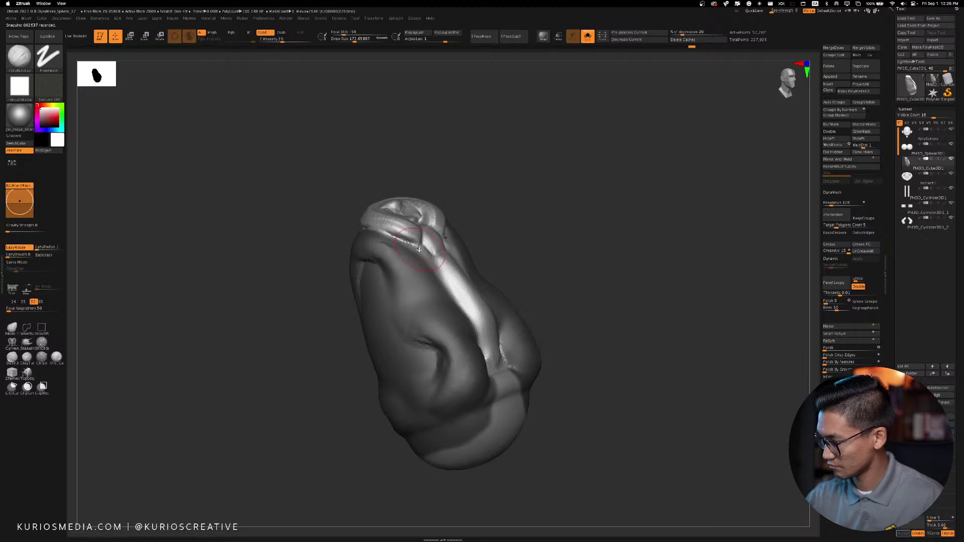
Reduce the brush size and refine the mask's edges beside the tie and below the collar
{"action": "left_click_drag", "start_coordinate": [545, 248], "coordinate": [578, 206], "text": "shift"}
{"action": "mouse_move", "coordinate": [633, 248]}
{"action": "left_mouse_down", "text": "alt"}
{"action": "mouse_move", "coordinate": [603, 210]}
{"action": "mouse_move", "coordinate": [547, 217]}
{"action": "mouse_move", "coordinate": [578, 209]}
{"action": "left_mouse_up", "text": "alt"}
{"action": "key", "text": "space"}
{"action": "left_click_drag", "start_coordinate": [502, 213], "coordinate": [494, 213]}
{"action": "mouse_move", "coordinate": [547, 186]}
{"action": "left_mouse_down", "text": "shift"}
{"action": "mouse_move", "coordinate": [561, 190]}
{"action": "mouse_move", "coordinate": [561, 202]}
{"action": "left_mouse_up", "text": "shift"}
{"action": "key", "text": "ctrl"}
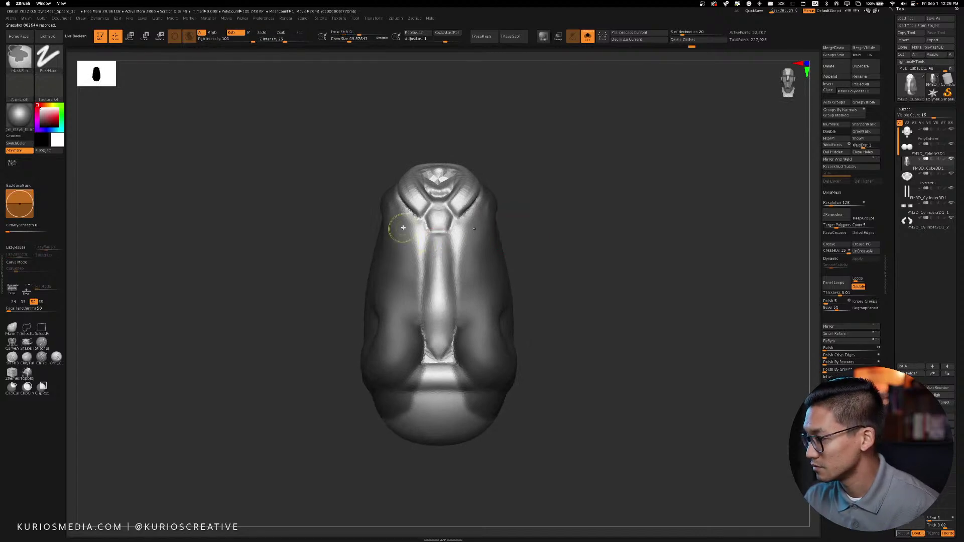
{"action": "left_click_drag", "start_coordinate": [410, 265], "coordinate": [411, 287], "text": "ctrl"}
{"action": "mouse_move", "coordinate": [581, 222]}
{"action": "left_mouse_down"}
{"action": "mouse_move", "coordinate": [586, 239]}
{"action": "mouse_move", "coordinate": [574, 205]}
{"action": "left_mouse_up"}
{"action": "mouse_move", "coordinate": [574, 252]}
{"action": "left_mouse_down", "text": "alt"}
{"action": "mouse_move", "coordinate": [564, 237]}
{"action": "mouse_move", "coordinate": [561, 270]}
{"action": "left_mouse_up", "text": "alt"}
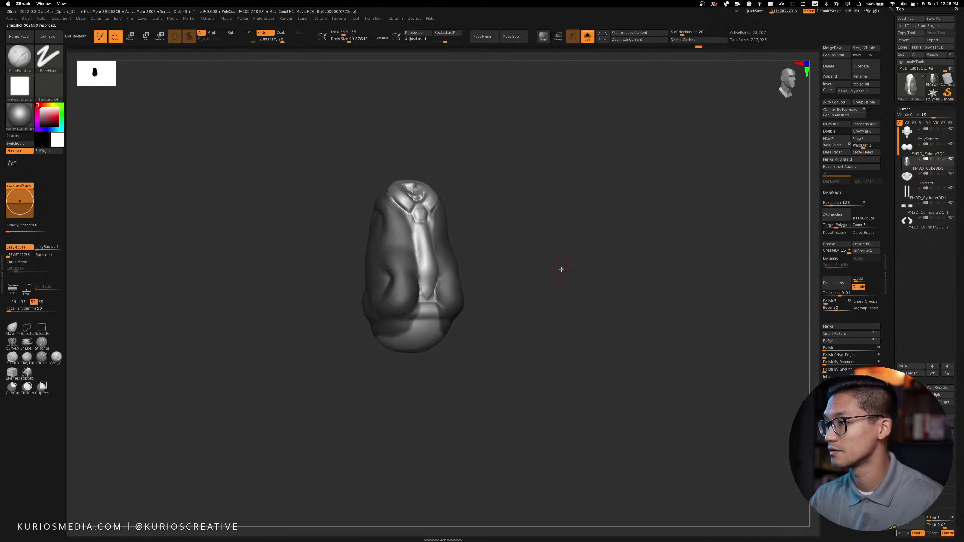
Extract a jacket shell from the masked torso area with a thickness of 0.02
{"action": "left_click", "coordinate": [226, 18]}
{"action": "left_click_drag", "start_coordinate": [487, 165], "coordinate": [517, 163]}
{"action": "mouse_move", "coordinate": [577, 268]}
{"action": "left_mouse_down"}
{"action": "mouse_move", "coordinate": [521, 276]}
{"action": "mouse_move", "coordinate": [538, 273]}
{"action": "mouse_move", "coordinate": [506, 288]}
{"action": "mouse_move", "coordinate": [510, 316]}
{"action": "mouse_move", "coordinate": [534, 271]}
{"action": "mouse_move", "coordinate": [548, 291]}
{"action": "left_mouse_up"}
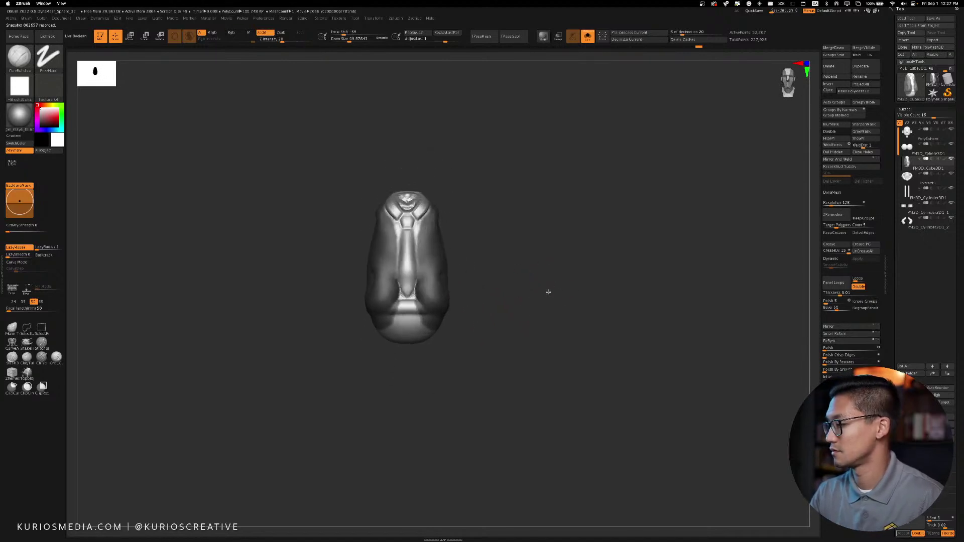
{"action": "left_click", "coordinate": [917, 532]}
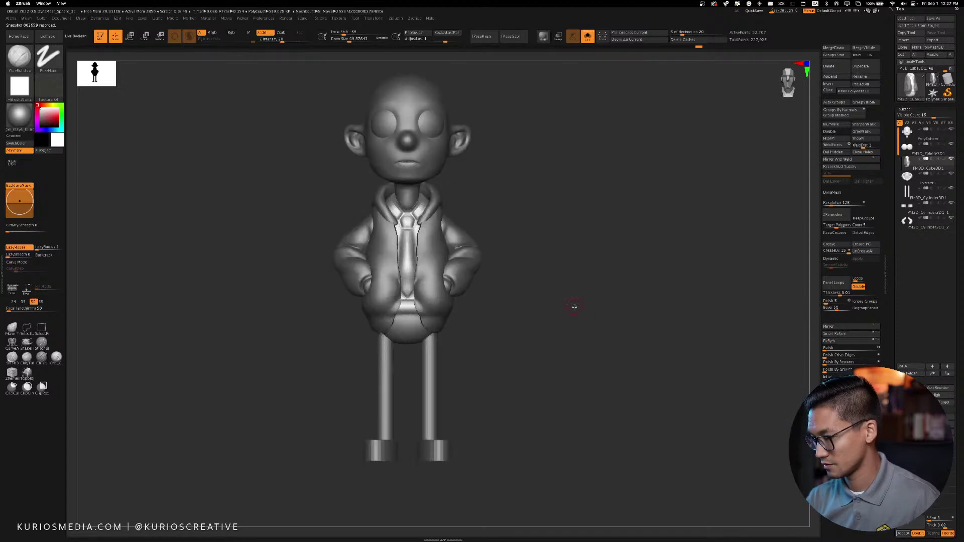
Extract the jacket shell from the masked torso and accept it as a separate subtool
{"action": "left_click_drag", "start_coordinate": [574, 306], "coordinate": [607, 291]}
{"action": "left_click", "coordinate": [919, 526]}
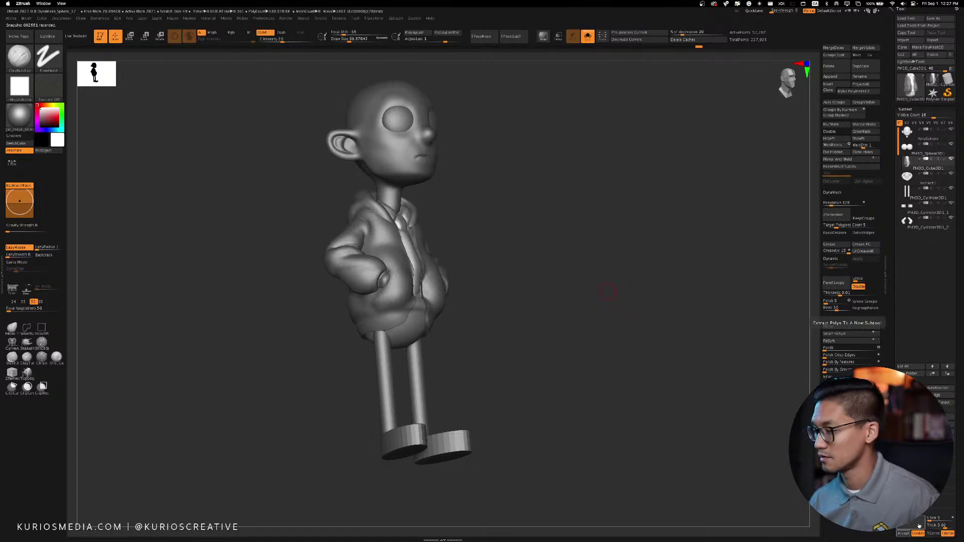
{"action": "left_click", "coordinate": [901, 534]}
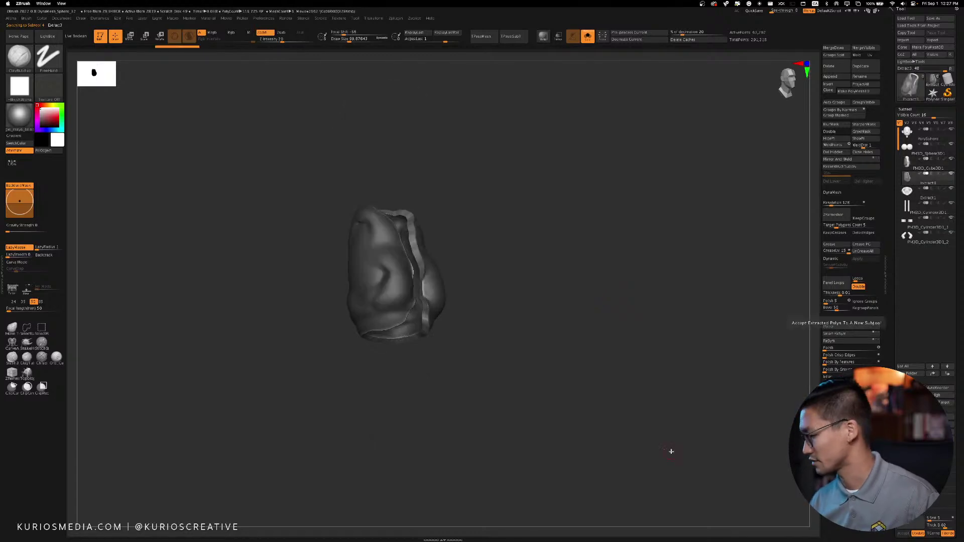
{"action": "left_click_drag", "start_coordinate": [569, 300], "coordinate": [568, 280]}
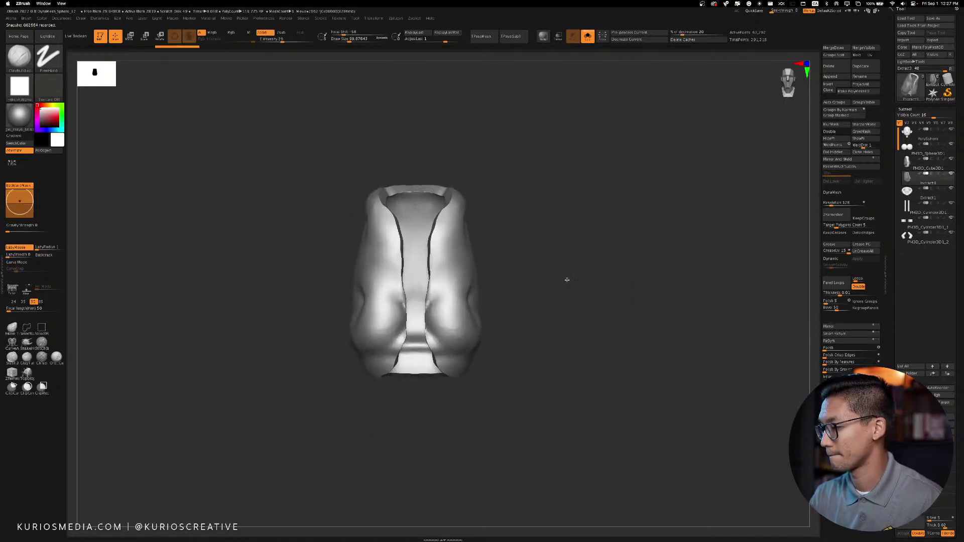
{"action": "left_click_drag", "start_coordinate": [624, 235], "coordinate": [611, 240], "text": "alt"}
Select the original torso subtool, clear its mask and carve into the jacket bulge beside the tie with an enlarged brush
{"action": "left_click", "coordinate": [915, 165]}
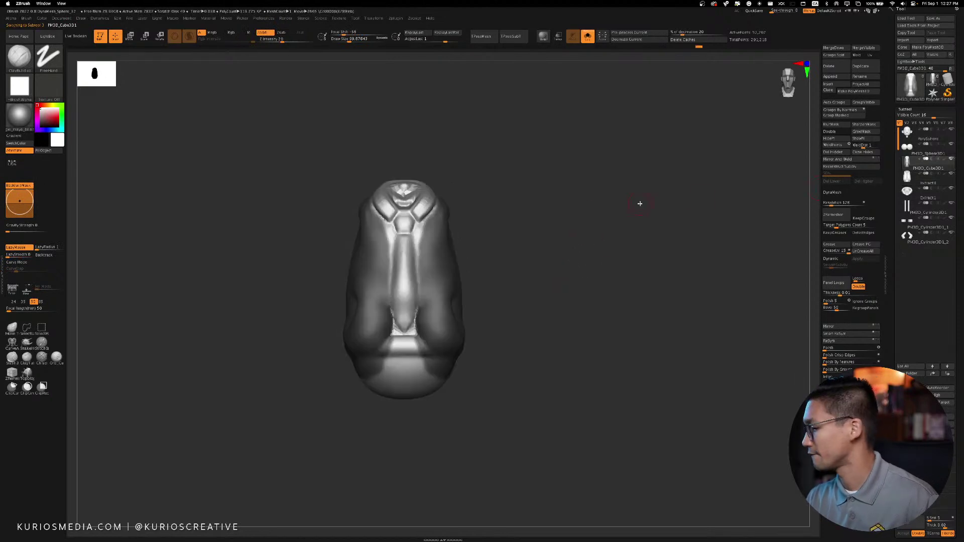
{"action": "key", "text": "space"}
{"action": "left_click_drag", "start_coordinate": [425, 286], "coordinate": [435, 284]}
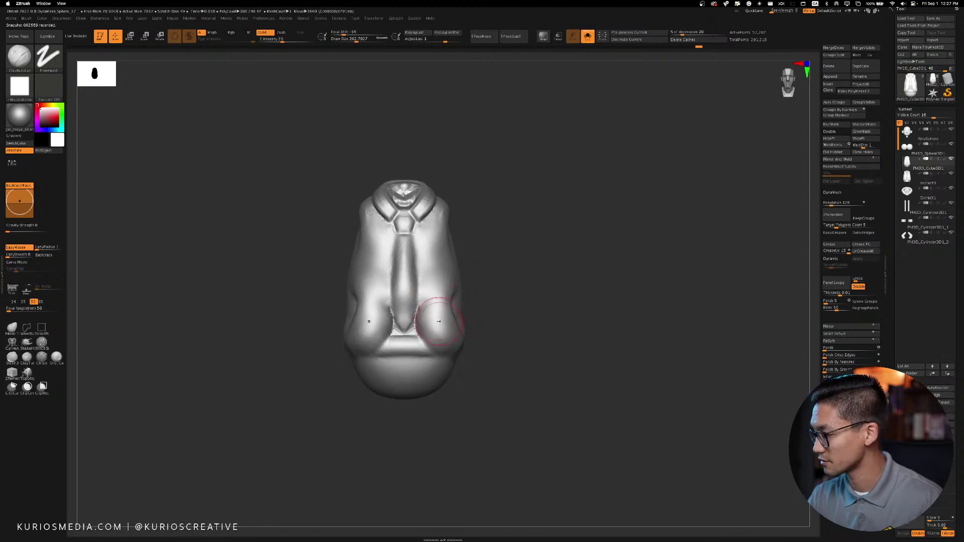
{"action": "mouse_move", "coordinate": [438, 327]}
{"action": "left_mouse_down"}
{"action": "mouse_move", "coordinate": [431, 321]}
{"action": "mouse_move", "coordinate": [449, 330]}
{"action": "mouse_move", "coordinate": [436, 251]}
{"action": "mouse_move", "coordinate": [427, 301]}
{"action": "mouse_move", "coordinate": [435, 316]}
{"action": "mouse_move", "coordinate": [418, 327]}
{"action": "left_mouse_up"}
{"action": "key", "text": "space"}
{"action": "mouse_move", "coordinate": [419, 327]}
{"action": "left_mouse_down", "text": "shift"}
{"action": "mouse_move", "coordinate": [415, 313]}
{"action": "mouse_move", "coordinate": [453, 307]}
{"action": "left_mouse_up", "text": "shift"}
{"action": "key", "text": "space"}
{"action": "right_click_drag", "start_coordinate": [454, 307], "coordinate": [438, 318]}
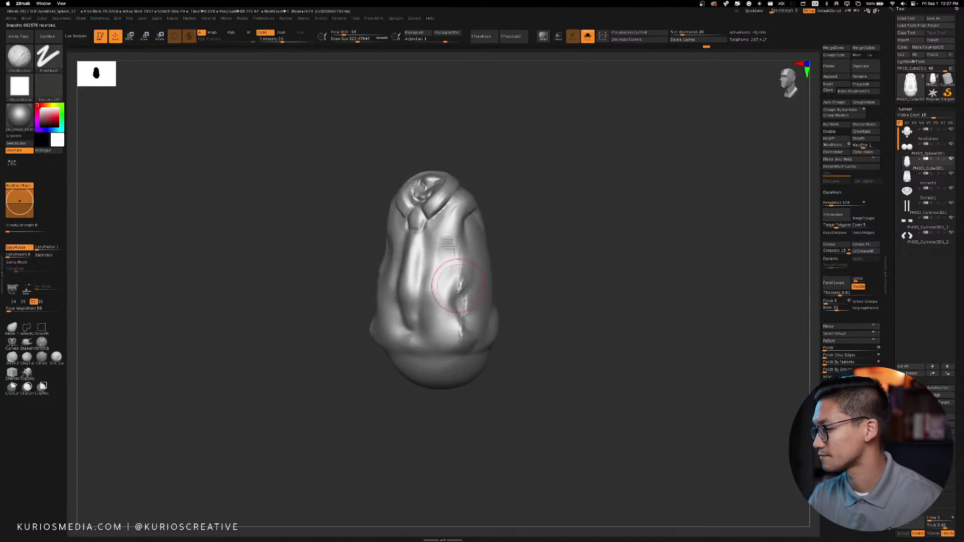
Carve long vertical strokes down the torso's front beside the tie to flatten the old jacket panel
{"action": "left_click_drag", "start_coordinate": [448, 275], "coordinate": [434, 300]}
{"action": "left_click_drag", "start_coordinate": [431, 261], "coordinate": [427, 335]}
{"action": "left_click_drag", "start_coordinate": [432, 289], "coordinate": [430, 342]}
{"action": "left_click_drag", "start_coordinate": [443, 281], "coordinate": [443, 341]}
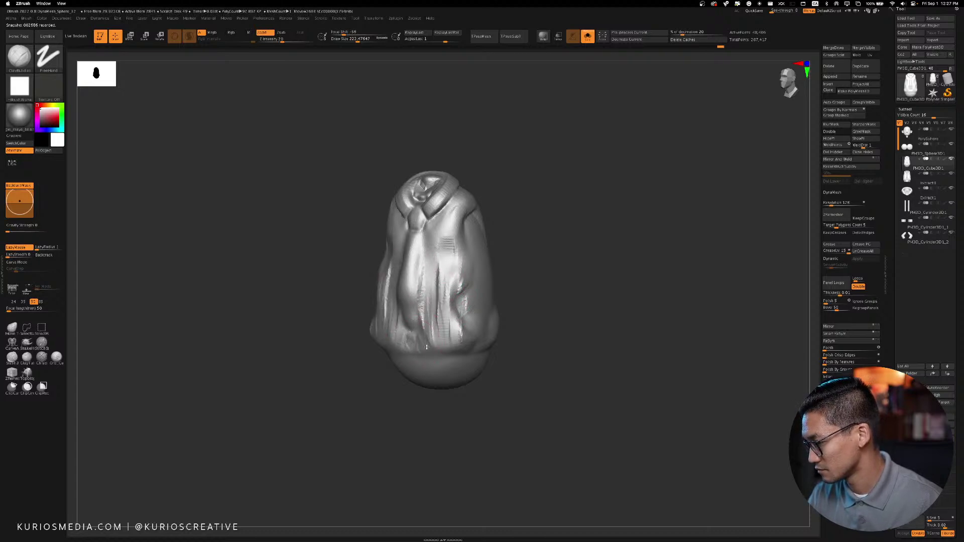
{"action": "left_click_drag", "start_coordinate": [434, 301], "coordinate": [437, 343]}
{"action": "left_click_drag", "start_coordinate": [451, 279], "coordinate": [455, 329]}
{"action": "mouse_move", "coordinate": [459, 254]}
{"action": "left_mouse_down"}
{"action": "mouse_move", "coordinate": [457, 288]}
{"action": "mouse_move", "coordinate": [442, 291]}
{"action": "mouse_move", "coordinate": [457, 216]}
{"action": "mouse_move", "coordinate": [443, 245]}
{"action": "mouse_move", "coordinate": [473, 297]}
{"action": "mouse_move", "coordinate": [466, 303]}
{"action": "left_mouse_up"}
{"action": "mouse_move", "coordinate": [470, 238]}
{"action": "left_mouse_down"}
{"action": "mouse_move", "coordinate": [470, 313]}
{"action": "mouse_move", "coordinate": [478, 260]}
{"action": "left_mouse_up"}
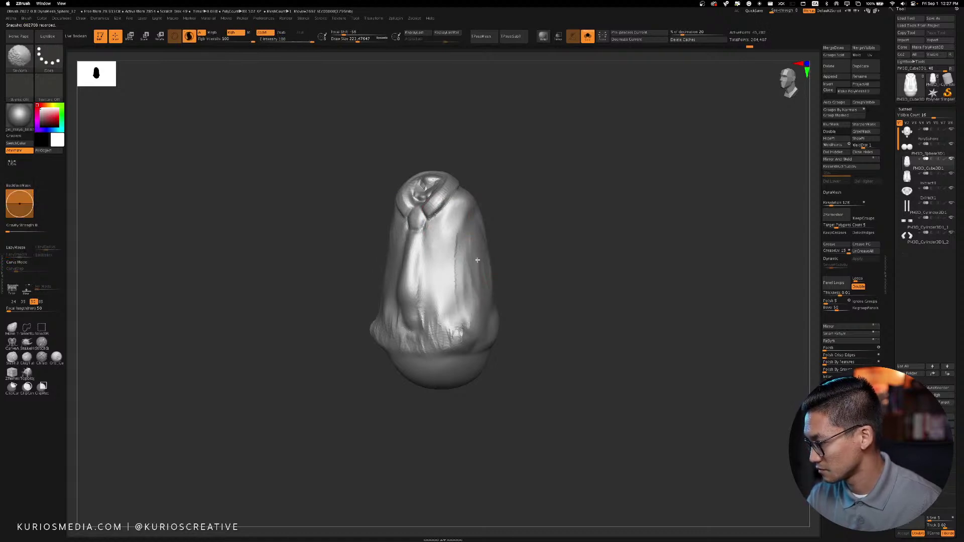
Carve away and smooth the remaining jacket bulges and waistband along the torso's lower front and side
{"action": "mouse_move", "coordinate": [457, 334]}
{"action": "left_mouse_down", "text": "shift"}
{"action": "mouse_move", "coordinate": [471, 345]}
{"action": "mouse_move", "coordinate": [437, 334]}
{"action": "mouse_move", "coordinate": [446, 320]}
{"action": "mouse_move", "coordinate": [430, 332]}
{"action": "left_mouse_up", "text": "shift"}
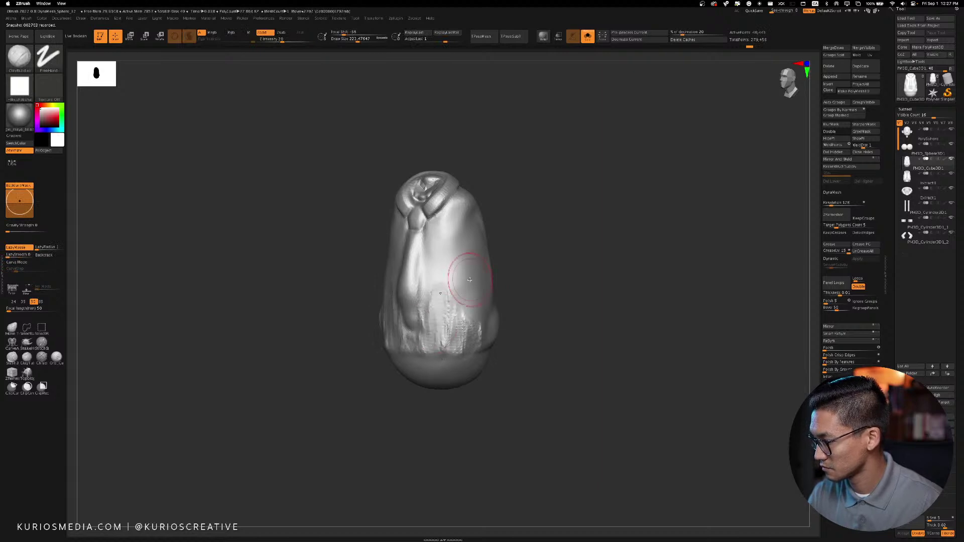
{"action": "right_click_drag", "start_coordinate": [469, 283], "coordinate": [446, 308]}
{"action": "left_click_drag", "start_coordinate": [445, 307], "coordinate": [435, 326], "text": "shift"}
{"action": "right_click_drag", "start_coordinate": [468, 352], "coordinate": [394, 335]}
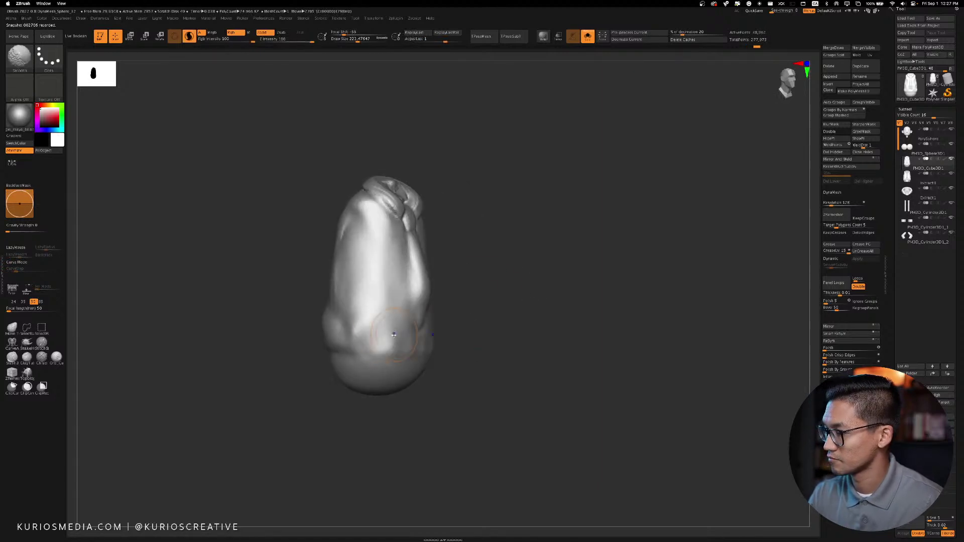
{"action": "left_click_drag", "start_coordinate": [354, 303], "coordinate": [341, 277], "text": "shift"}
{"action": "right_click_drag", "start_coordinate": [488, 225], "coordinate": [532, 230]}
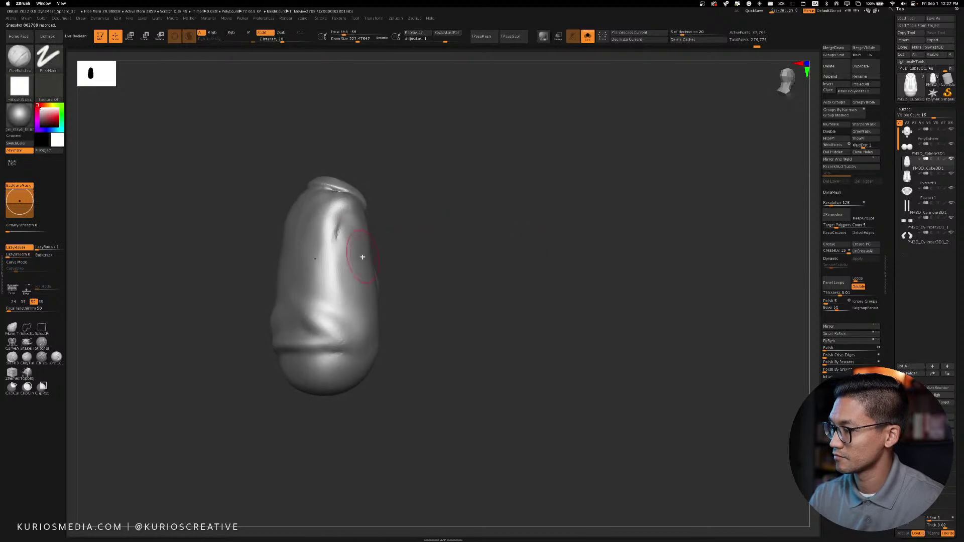
Fill and smooth the shoulder crease and jacket folds across the torso's side and back
{"action": "mouse_move", "coordinate": [343, 224]}
{"action": "left_mouse_down", "text": "shift"}
{"action": "mouse_move", "coordinate": [332, 273]}
{"action": "mouse_move", "coordinate": [334, 206]}
{"action": "mouse_move", "coordinate": [311, 244]}
{"action": "left_mouse_up", "text": "shift"}
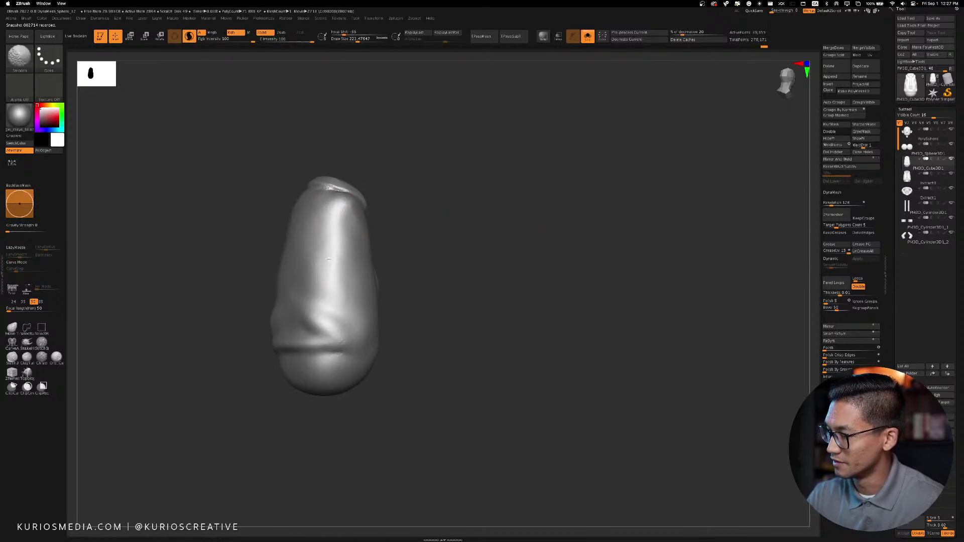
{"action": "mouse_move", "coordinate": [308, 322]}
{"action": "left_mouse_down", "text": "shift"}
{"action": "mouse_move", "coordinate": [312, 304]}
{"action": "mouse_move", "coordinate": [347, 329]}
{"action": "left_mouse_up", "text": "shift"}
{"action": "right_click_drag", "start_coordinate": [354, 321], "coordinate": [413, 308]}
{"action": "mouse_move", "coordinate": [321, 304]}
{"action": "left_mouse_down", "text": "shift"}
{"action": "mouse_move", "coordinate": [302, 340]}
{"action": "mouse_move", "coordinate": [276, 341]}
{"action": "mouse_move", "coordinate": [272, 300]}
{"action": "mouse_move", "coordinate": [257, 309]}
{"action": "left_mouse_up", "text": "shift"}
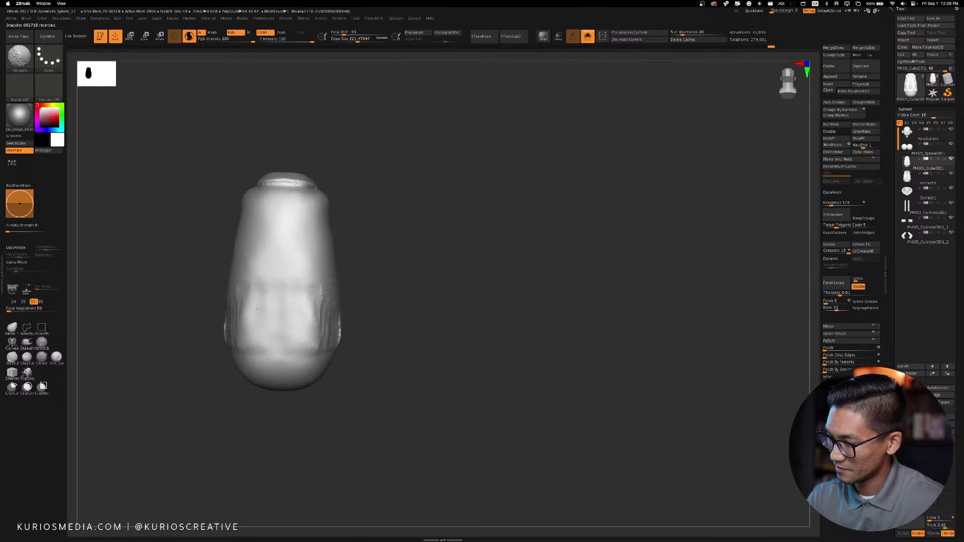
{"action": "mouse_move", "coordinate": [318, 307]}
{"action": "right_mouse_down"}
{"action": "mouse_move", "coordinate": [497, 293]}
{"action": "mouse_move", "coordinate": [472, 315]}
{"action": "mouse_move", "coordinate": [402, 323]}
{"action": "right_mouse_up"}
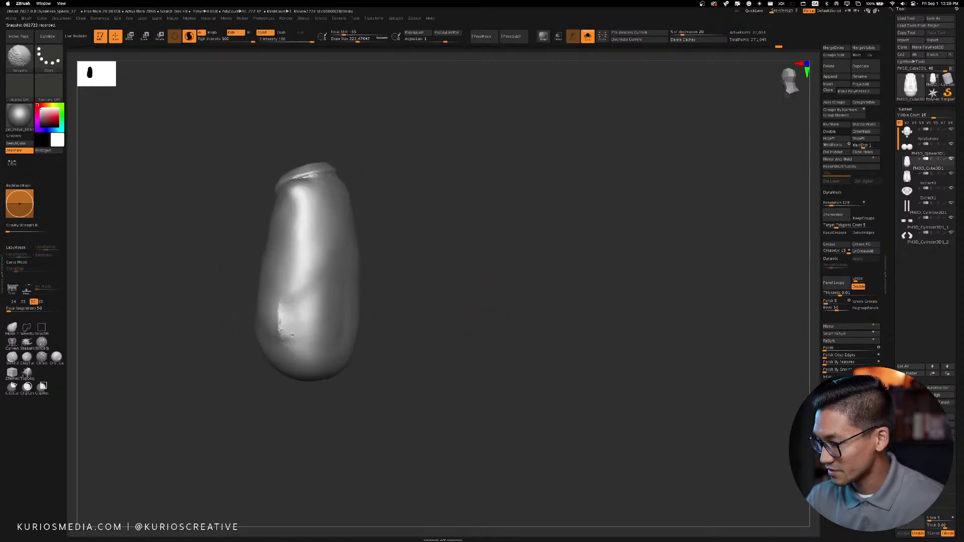
Smooth the torso's lower side and belly into a clean rounded form
{"action": "left_click_drag", "start_coordinate": [278, 308], "coordinate": [283, 316], "text": "shift"}
{"action": "right_click_drag", "start_coordinate": [398, 272], "coordinate": [346, 289]}
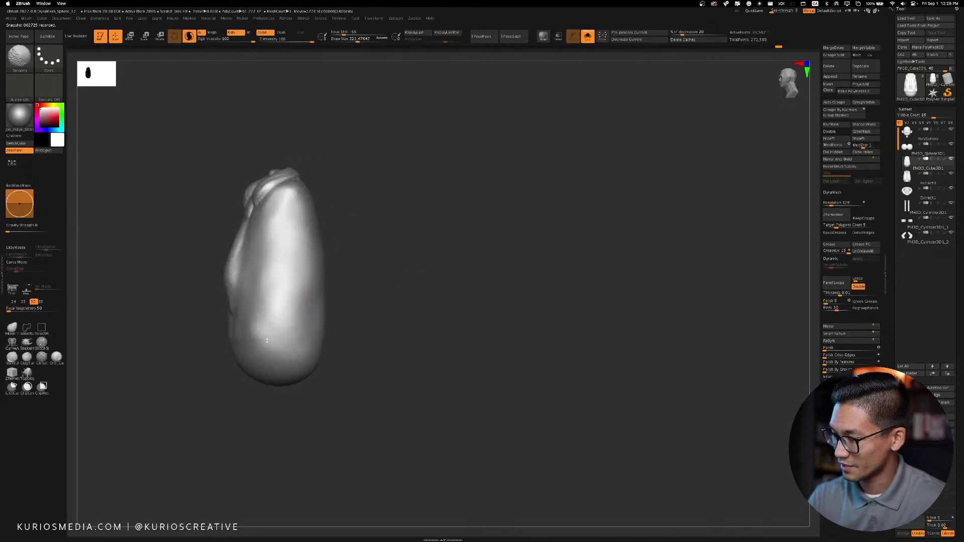
{"action": "right_click_drag", "start_coordinate": [257, 325], "coordinate": [322, 318]}
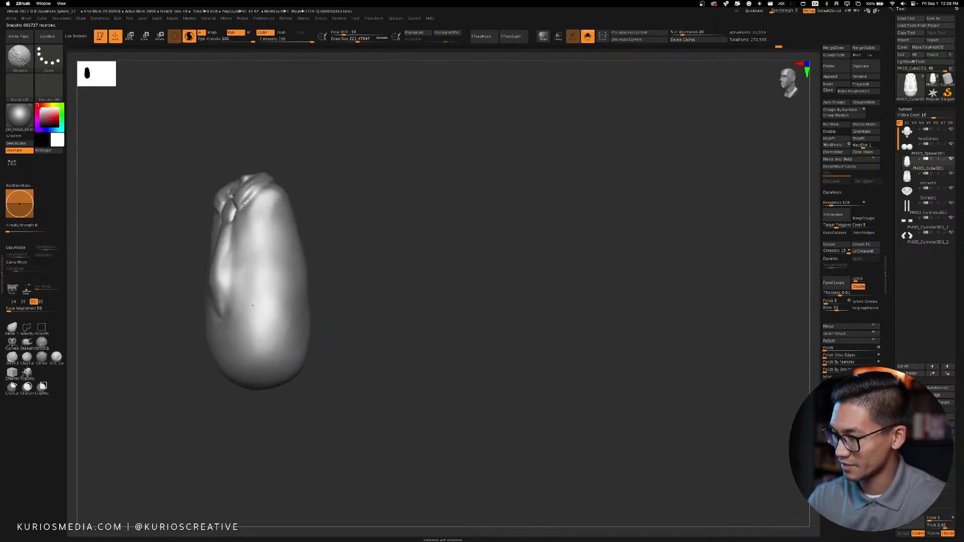
{"action": "right_click_drag", "start_coordinate": [254, 329], "coordinate": [342, 269]}
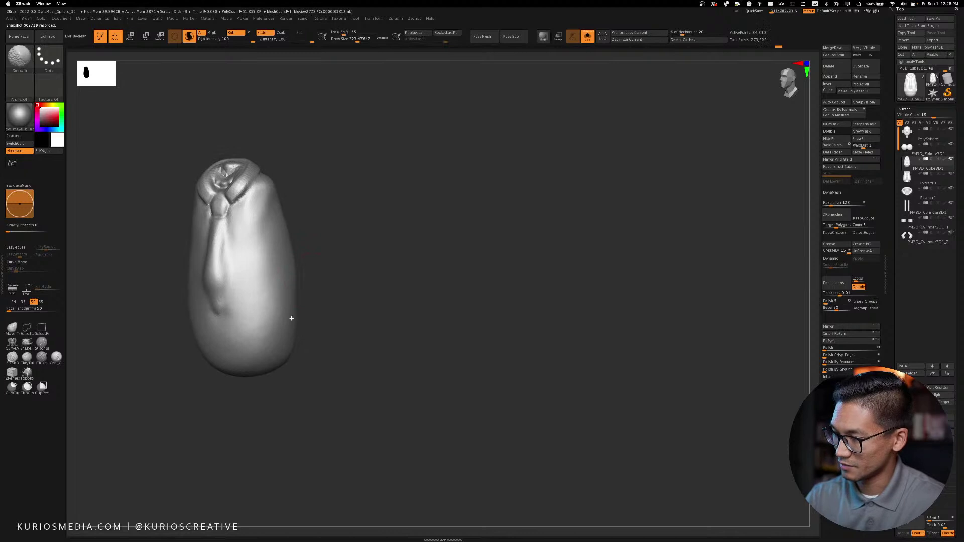
{"action": "right_click_drag", "start_coordinate": [292, 318], "coordinate": [314, 265]}
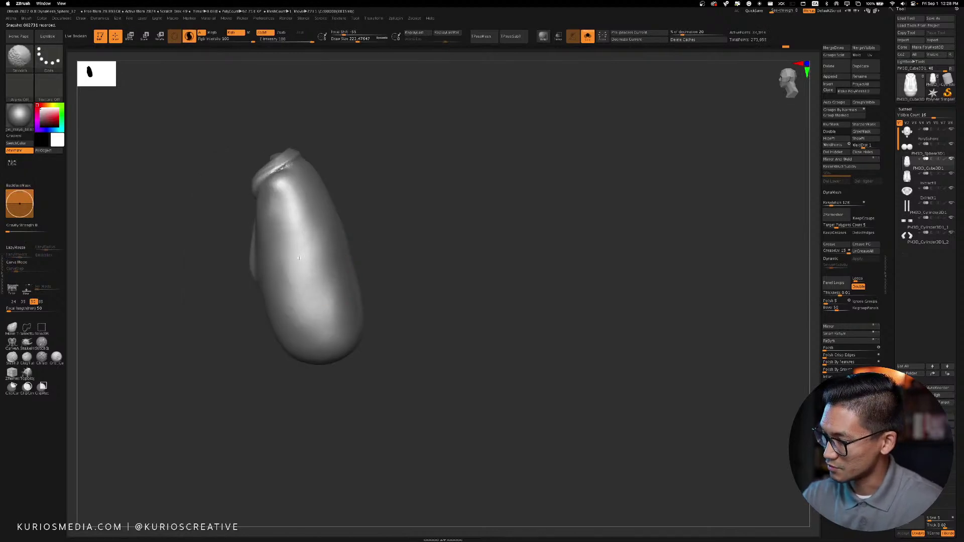
Smooth the remaining unevenness along the torso's back and lower back
{"action": "right_click_drag", "start_coordinate": [361, 224], "coordinate": [312, 217]}
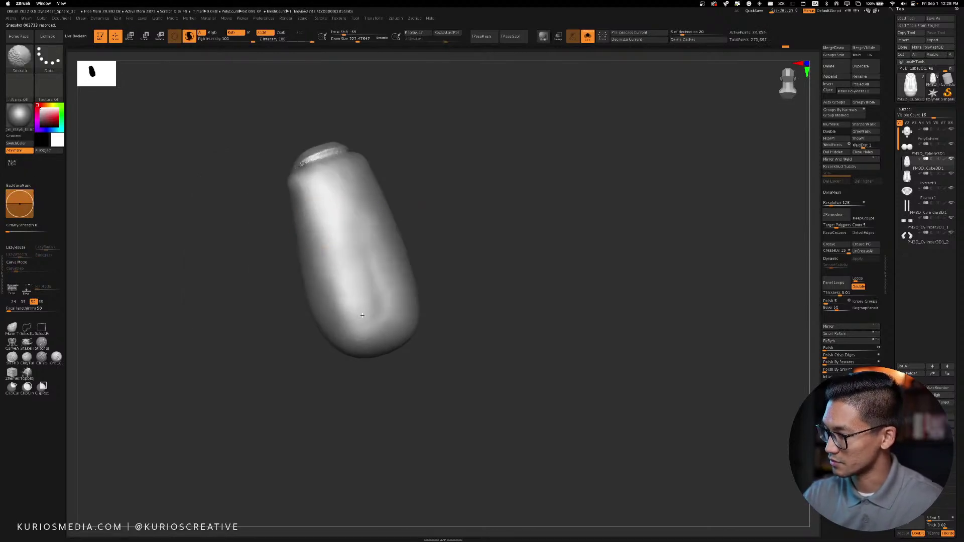
{"action": "left_click_drag", "start_coordinate": [362, 315], "coordinate": [365, 322], "text": "shift"}
{"action": "left_click_drag", "start_coordinate": [444, 247], "coordinate": [430, 284], "text": "alt"}
{"action": "left_click_drag", "start_coordinate": [363, 293], "coordinate": [362, 325], "text": "shift"}
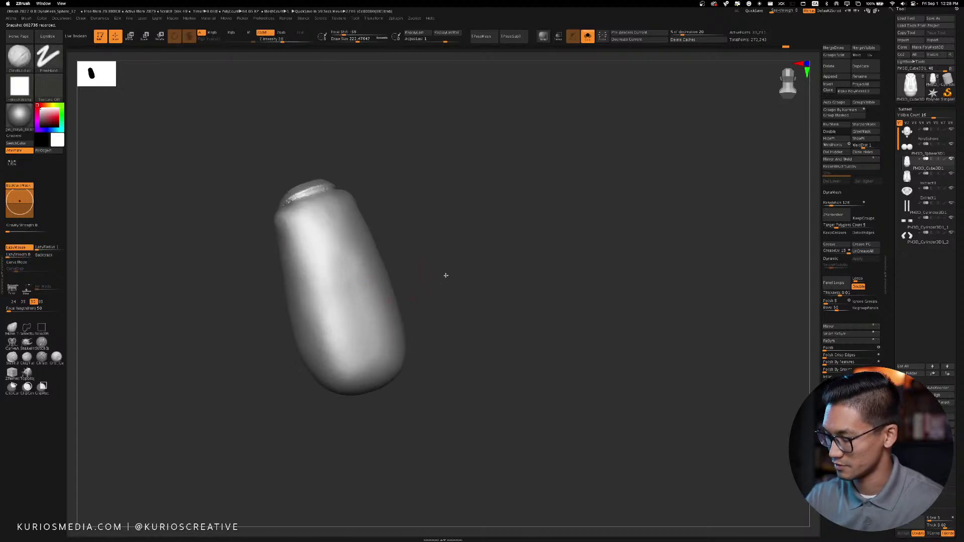
{"action": "mouse_move", "coordinate": [445, 273]}
{"action": "right_mouse_down"}
{"action": "mouse_move", "coordinate": [471, 258]}
{"action": "mouse_move", "coordinate": [452, 292]}
{"action": "mouse_move", "coordinate": [416, 254]}
{"action": "right_mouse_up"}
Refine and smooth the torso's upper chest, shoulders and the area beside the tie
{"action": "key", "text": "shift"}
{"action": "key", "text": "shift"}
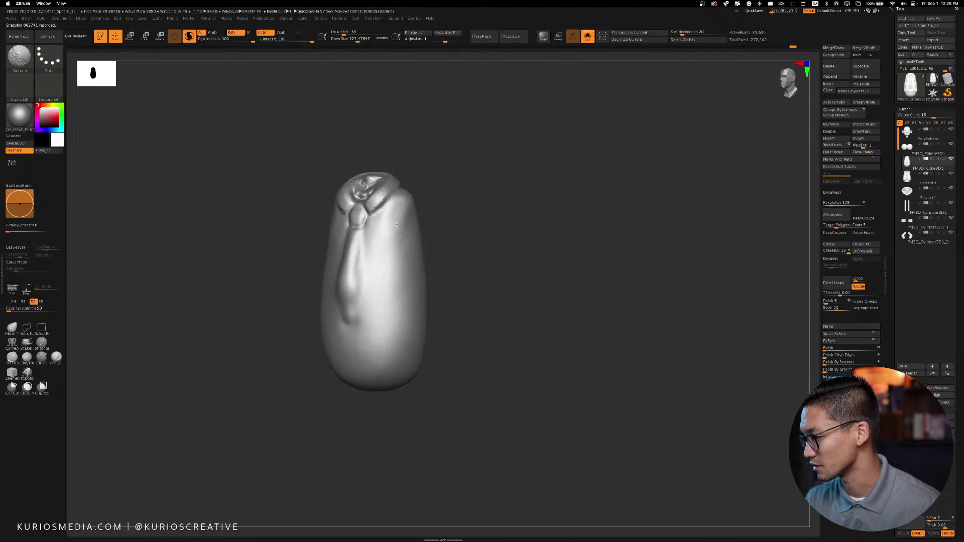
{"action": "left_click_drag", "start_coordinate": [395, 242], "coordinate": [405, 238], "text": "shift"}
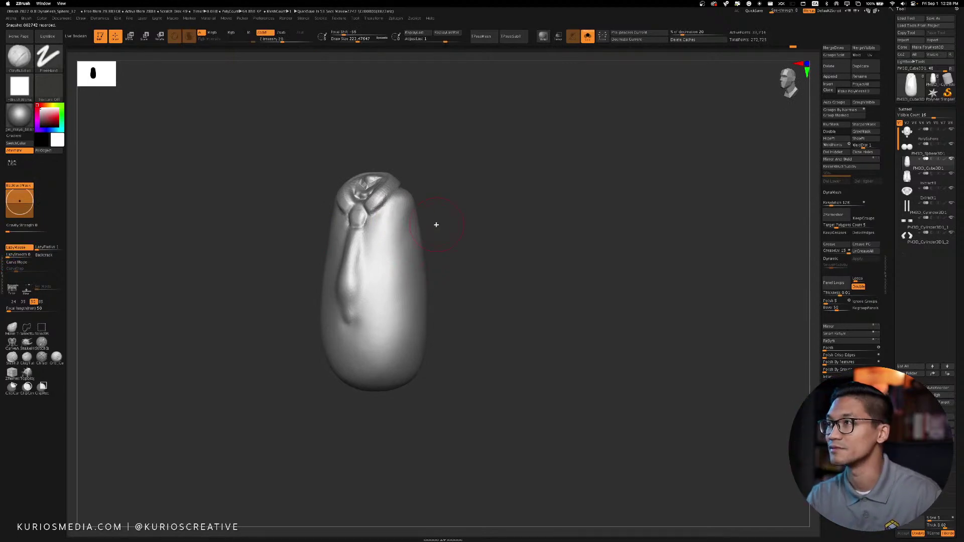
{"action": "mouse_move", "coordinate": [436, 224]}
{"action": "right_mouse_down"}
{"action": "mouse_move", "coordinate": [484, 245]}
{"action": "mouse_move", "coordinate": [490, 200]}
{"action": "mouse_move", "coordinate": [489, 217]}
{"action": "right_mouse_up"}
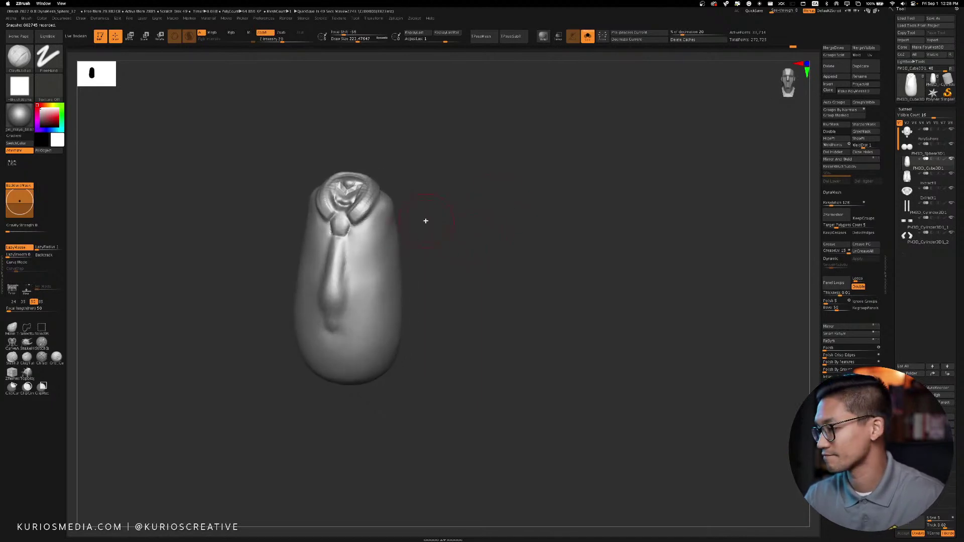
{"action": "mouse_move", "coordinate": [424, 219]}
{"action": "right_mouse_down"}
{"action": "mouse_move", "coordinate": [441, 202]}
{"action": "mouse_move", "coordinate": [395, 203]}
{"action": "right_mouse_up"}
{"action": "key", "text": "shift"}
{"action": "left_click_drag", "start_coordinate": [391, 228], "coordinate": [401, 229], "text": "shift"}
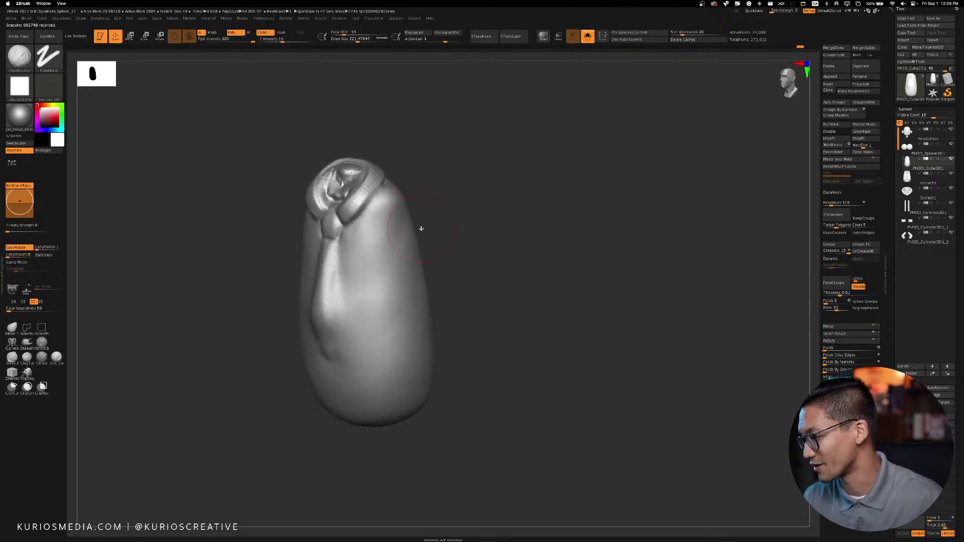
{"action": "right_click_drag", "start_coordinate": [419, 228], "coordinate": [448, 230]}
{"action": "right_click_drag", "start_coordinate": [397, 322], "coordinate": [333, 312]}
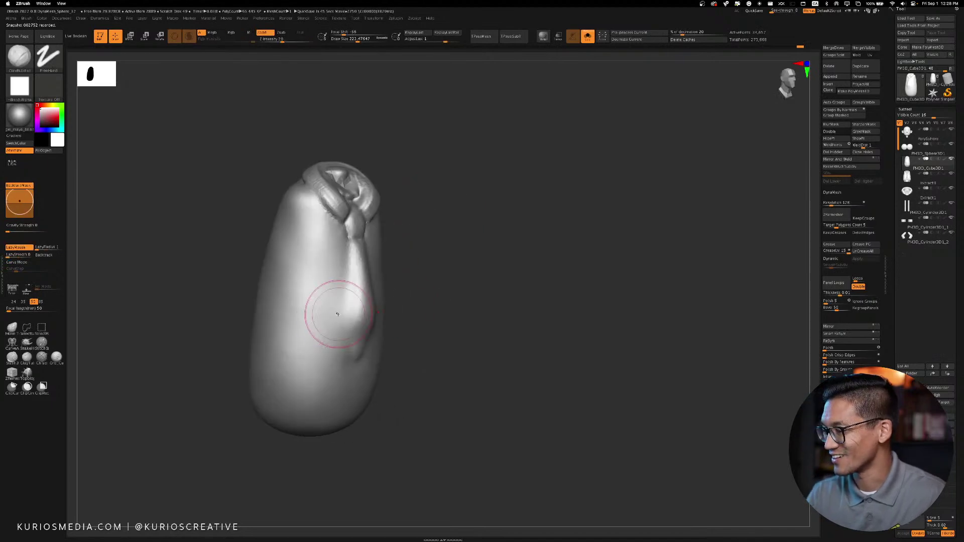
{"action": "mouse_move", "coordinate": [272, 352]}
{"action": "right_mouse_down"}
{"action": "mouse_move", "coordinate": [443, 256]}
{"action": "mouse_move", "coordinate": [504, 205]}
{"action": "mouse_move", "coordinate": [522, 215]}
{"action": "mouse_move", "coordinate": [556, 212]}
{"action": "mouse_move", "coordinate": [559, 226]}
{"action": "mouse_move", "coordinate": [588, 178]}
{"action": "right_mouse_up"}
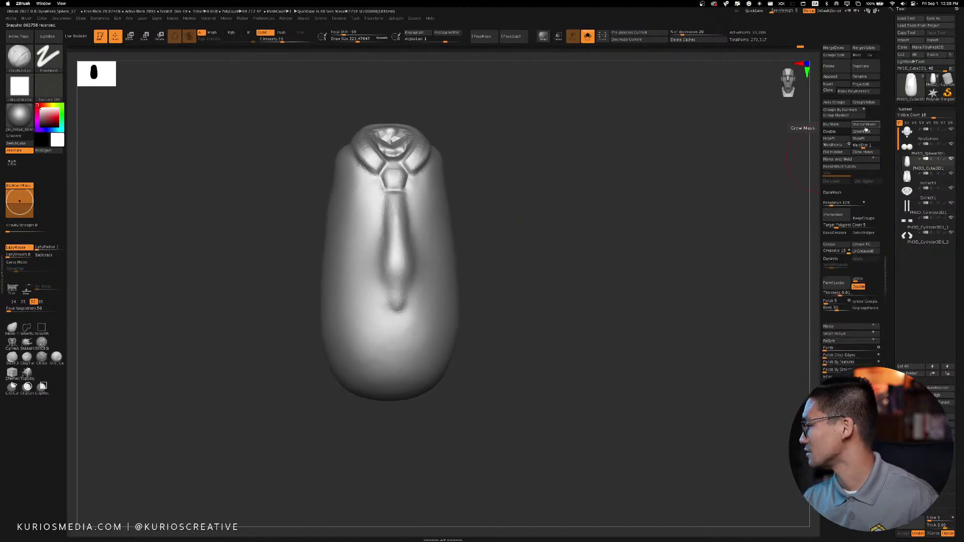
Show the whole character again, select the extracted jacket and rework the edges of its front opening
{"action": "left_click", "coordinate": [598, 38]}
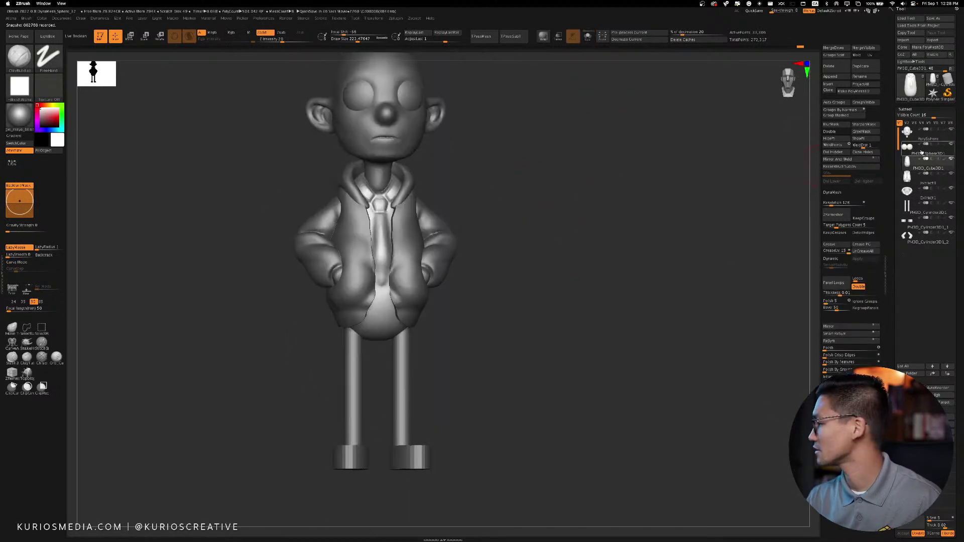
{"action": "left_click", "coordinate": [910, 182]}
{"action": "right_click_drag", "start_coordinate": [525, 216], "coordinate": [522, 261], "text": "ctrl"}
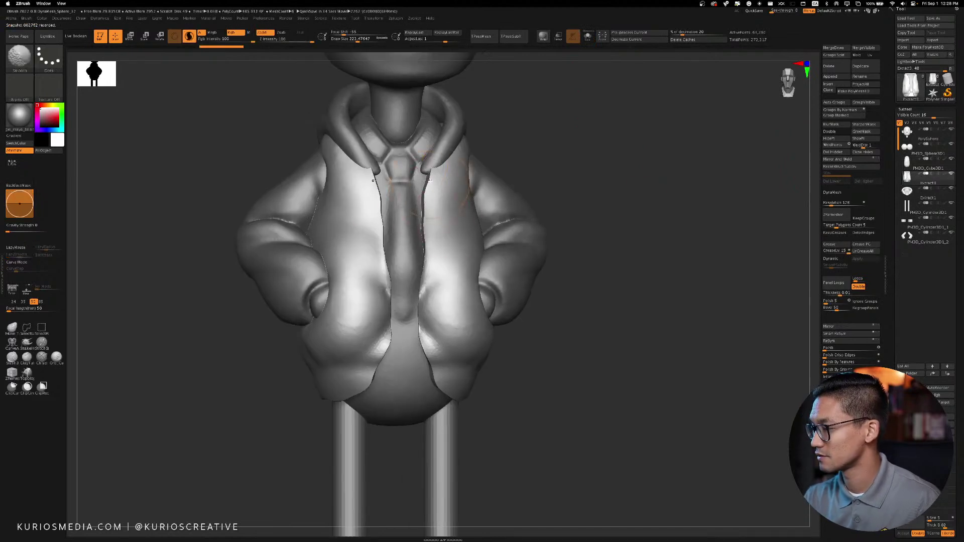
{"action": "left_click_drag", "start_coordinate": [428, 176], "coordinate": [432, 290], "text": "shift"}
{"action": "left_click_drag", "start_coordinate": [424, 339], "coordinate": [426, 346], "text": "shift"}
Reduce the brush size, then build up and smooth the jacket's front edges and lower hem
{"action": "key", "text": "space"}
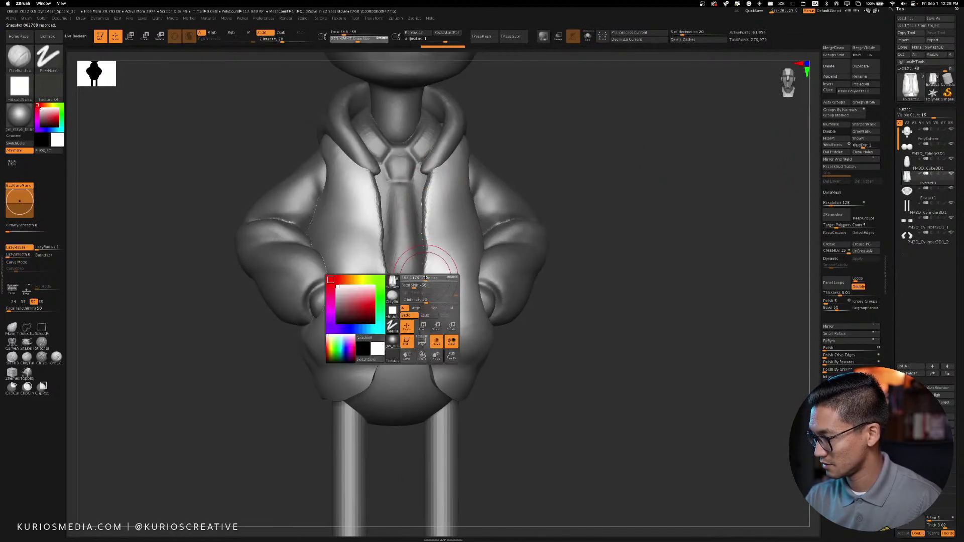
{"action": "left_click_drag", "start_coordinate": [430, 276], "coordinate": [425, 209]}
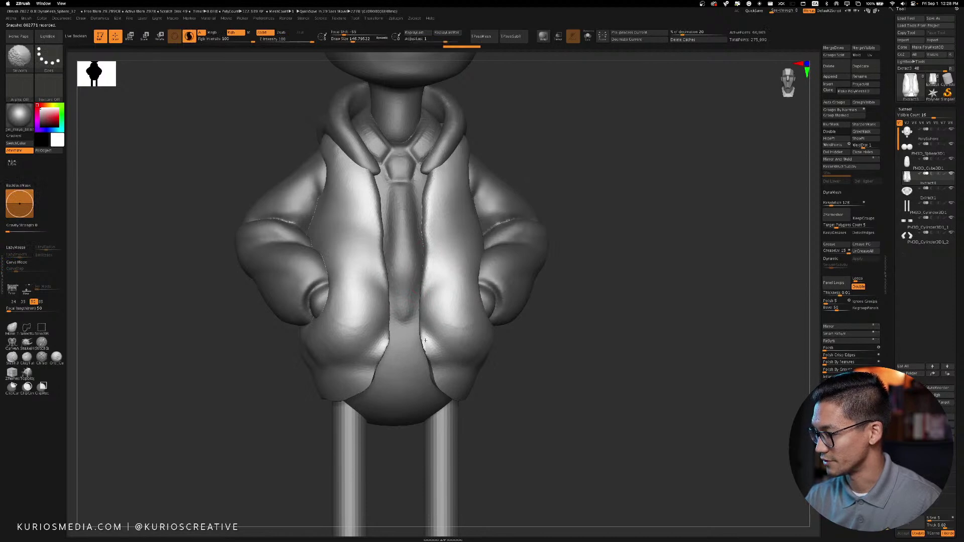
{"action": "right_click_drag", "start_coordinate": [434, 377], "coordinate": [497, 329]}
{"action": "left_click_drag", "start_coordinate": [427, 339], "coordinate": [428, 361], "text": "shift"}
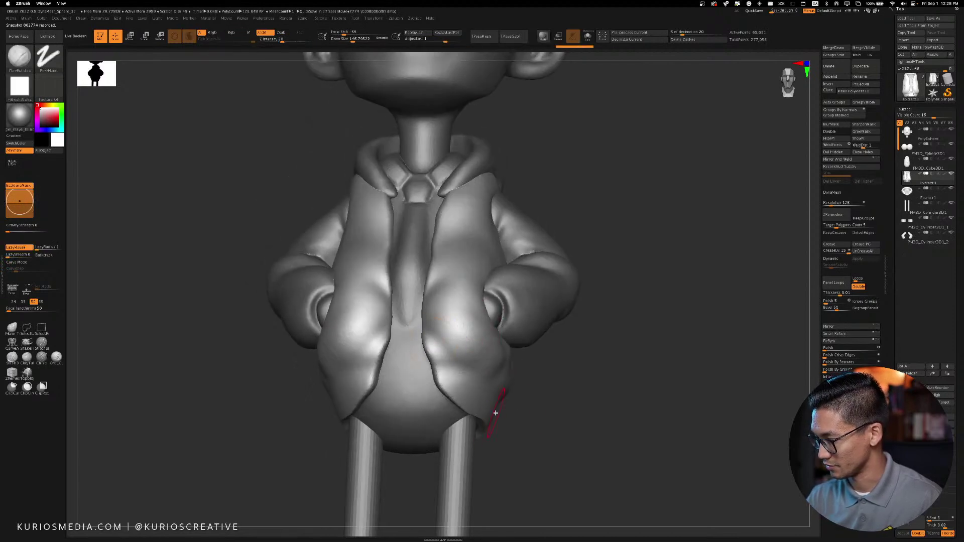
{"action": "right_click_drag", "start_coordinate": [495, 413], "coordinate": [489, 380]}
{"action": "left_click_drag", "start_coordinate": [453, 398], "coordinate": [439, 392], "text": "shift"}
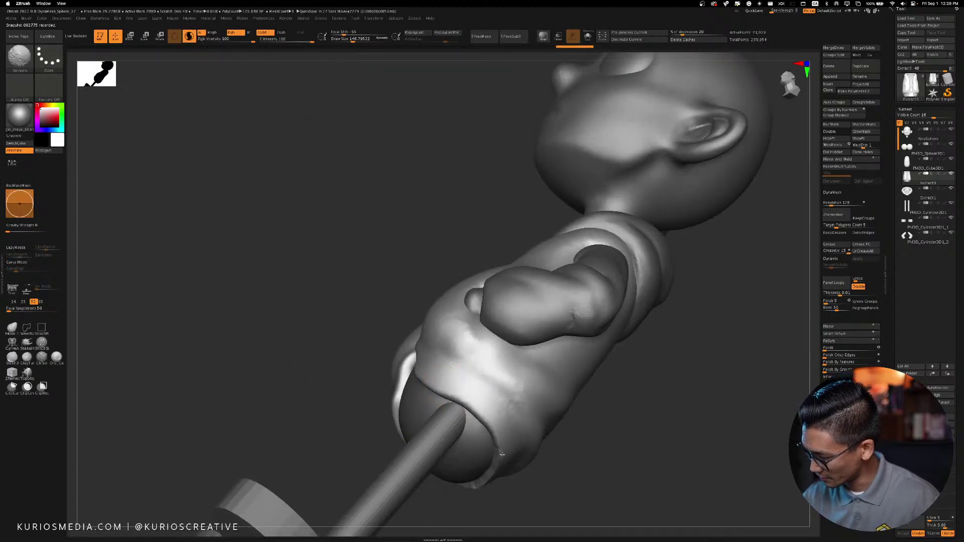
{"action": "mouse_move", "coordinate": [577, 416]}
{"action": "right_mouse_down"}
{"action": "mouse_move", "coordinate": [634, 391]}
{"action": "mouse_move", "coordinate": [497, 355]}
{"action": "right_mouse_up"}
Switch to the Move brush and reshape the jacket's lower front corners and hem around the torso
{"action": "key", "text": "space"}
{"action": "key", "text": "b"}
{"action": "key", "text": "m"}
{"action": "key", "text": "v"}
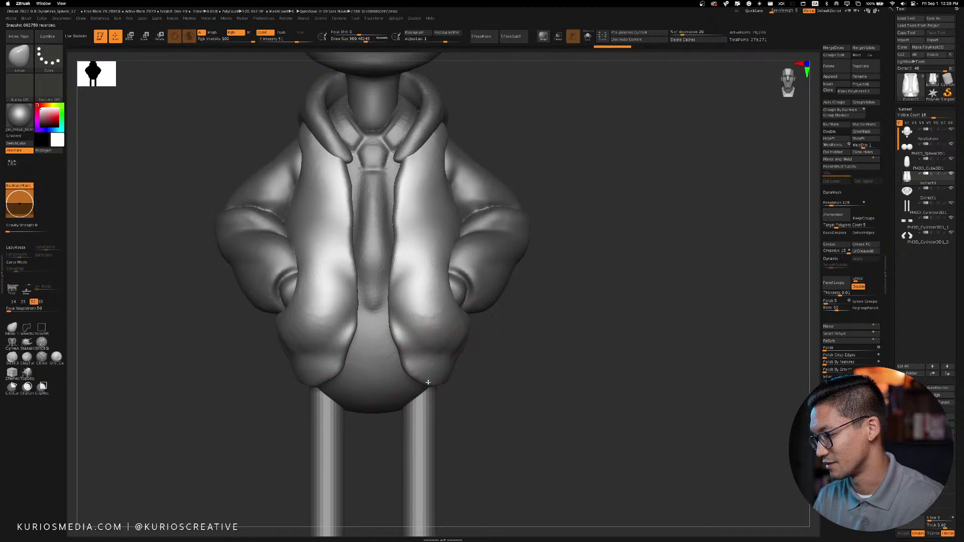
{"action": "right_click_drag", "start_coordinate": [428, 383], "coordinate": [586, 275]}
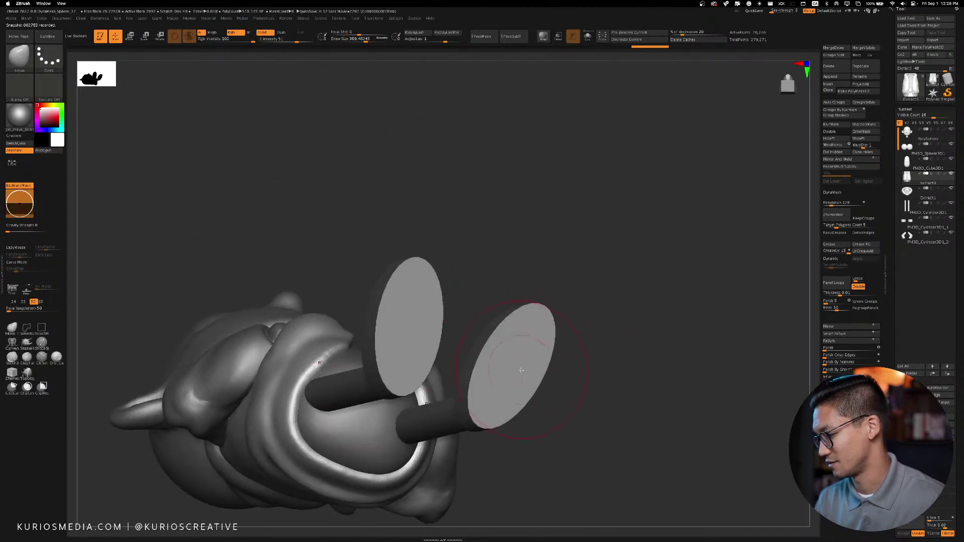
{"action": "right_click_drag", "start_coordinate": [521, 370], "coordinate": [547, 58]}
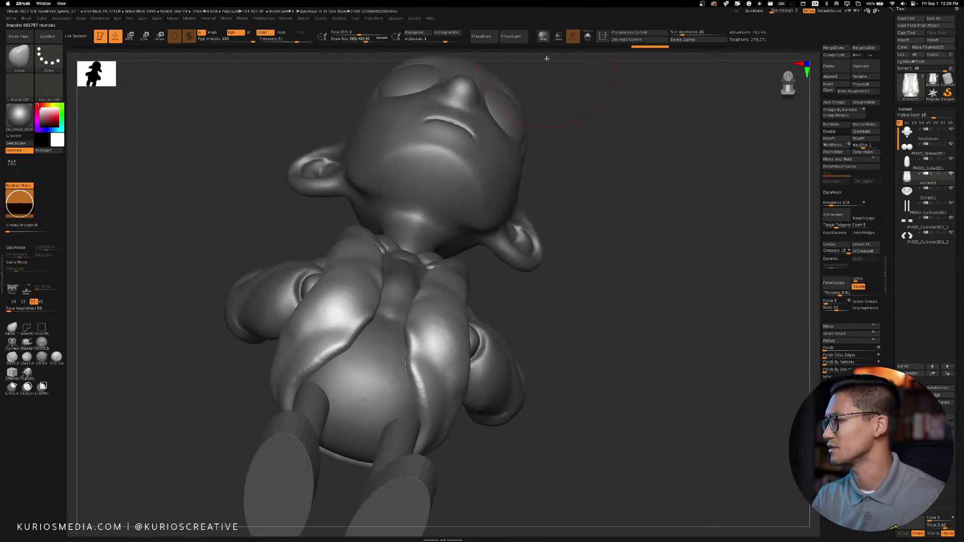
Isolate the jacket, undo the stray edit and turn off backface masking for the Move brush
{"action": "left_click", "coordinate": [587, 37]}
{"action": "left_click_drag", "start_coordinate": [414, 394], "coordinate": [562, 340]}
{"action": "key", "text": "ctrl+z"}
{"action": "right_click_drag", "start_coordinate": [606, 332], "coordinate": [270, 311]}
{"action": "left_click", "coordinate": [25, 188]}
Reduce the Move brush size and reshape the isolated jacket's lower hem from the side and underneath
{"action": "left_click_drag", "start_coordinate": [421, 321], "coordinate": [490, 314]}
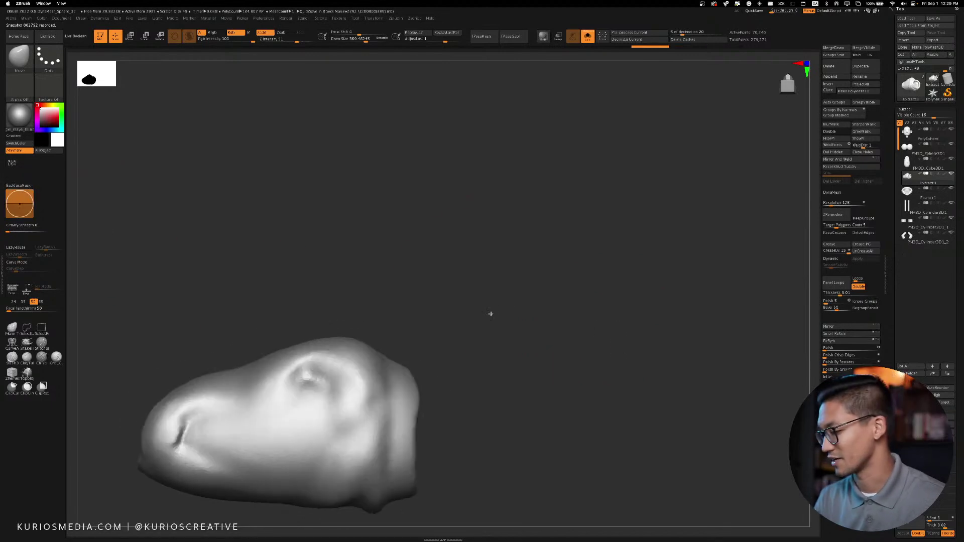
{"action": "left_click_drag", "start_coordinate": [593, 306], "coordinate": [447, 349]}
{"action": "left_click_drag", "start_coordinate": [402, 381], "coordinate": [412, 371]}
{"action": "key", "text": "space"}
{"action": "mouse_move", "coordinate": [431, 409]}
{"action": "left_mouse_down"}
{"action": "mouse_move", "coordinate": [442, 436]}
{"action": "mouse_move", "coordinate": [429, 465]}
{"action": "left_mouse_up"}
{"action": "mouse_move", "coordinate": [408, 473]}
{"action": "left_mouse_down"}
{"action": "mouse_move", "coordinate": [372, 488]}
{"action": "mouse_move", "coordinate": [421, 471]}
{"action": "left_mouse_up"}
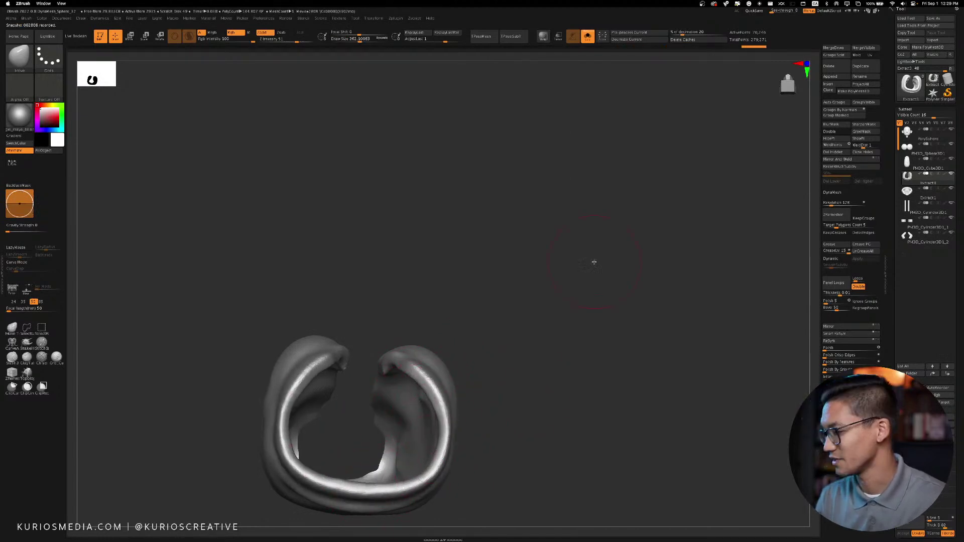
Show the whole character again and even out the outer corners and bottom edge of the jacket's front hem
{"action": "left_click", "coordinate": [588, 40]}
{"action": "left_click_drag", "start_coordinate": [580, 320], "coordinate": [600, 201], "text": "alt"}
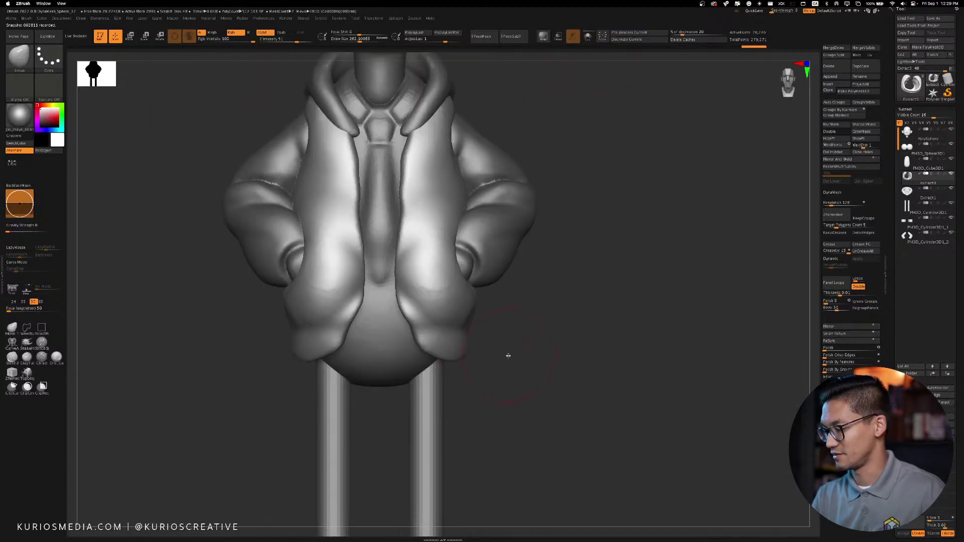
{"action": "key", "text": "space"}
{"action": "left_click_drag", "start_coordinate": [467, 347], "coordinate": [468, 347]}
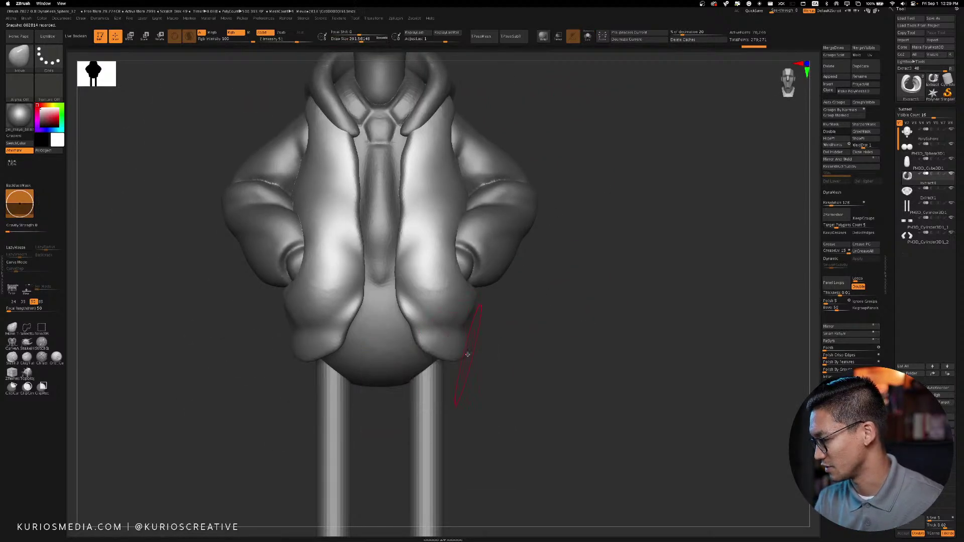
{"action": "key", "text": "space"}
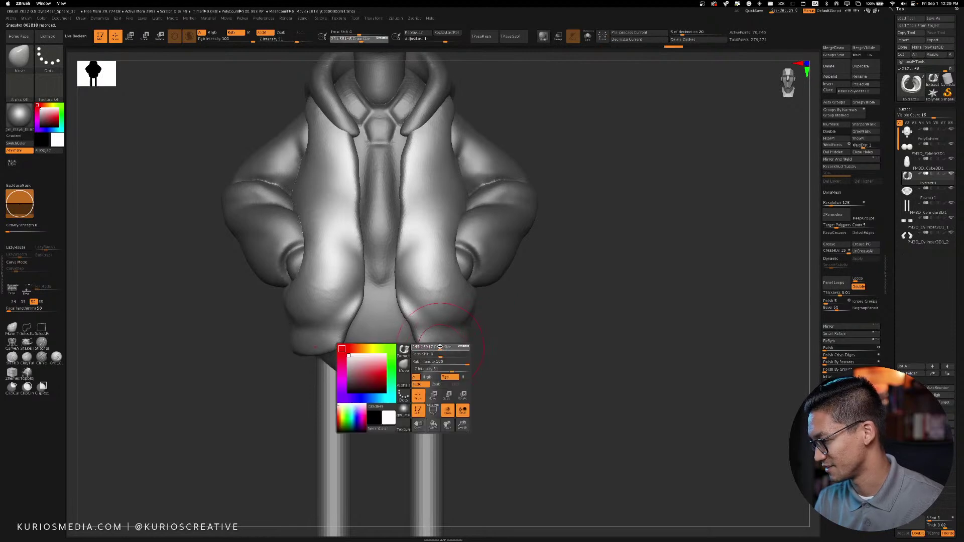
{"action": "left_click_drag", "start_coordinate": [442, 348], "coordinate": [426, 350]}
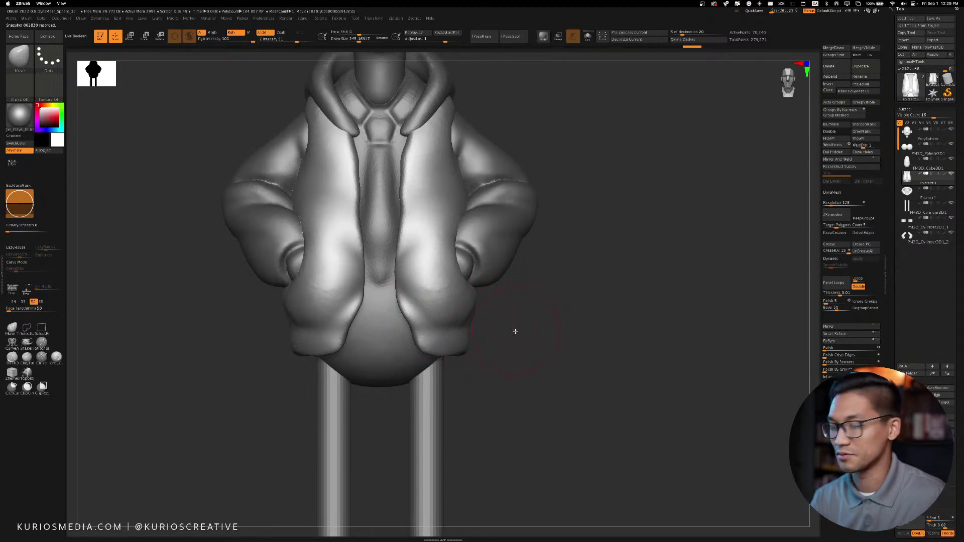
Use a smaller brush to refine the lower curves of the jacket's front opening around the belly
{"action": "mouse_move", "coordinate": [515, 331]}
{"action": "left_mouse_down"}
{"action": "mouse_move", "coordinate": [540, 333]}
{"action": "mouse_move", "coordinate": [331, 303]}
{"action": "mouse_move", "coordinate": [363, 313]}
{"action": "mouse_move", "coordinate": [363, 304]}
{"action": "mouse_move", "coordinate": [360, 324]}
{"action": "mouse_move", "coordinate": [359, 291]}
{"action": "mouse_move", "coordinate": [342, 322]}
{"action": "left_mouse_up"}
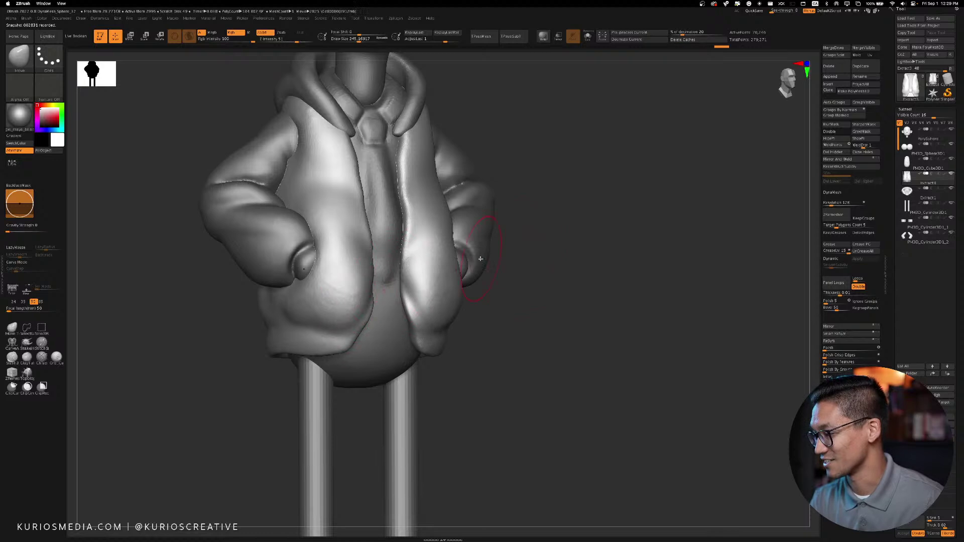
{"action": "left_click_drag", "start_coordinate": [480, 259], "coordinate": [527, 256], "text": "shift"}
{"action": "key", "text": "space"}
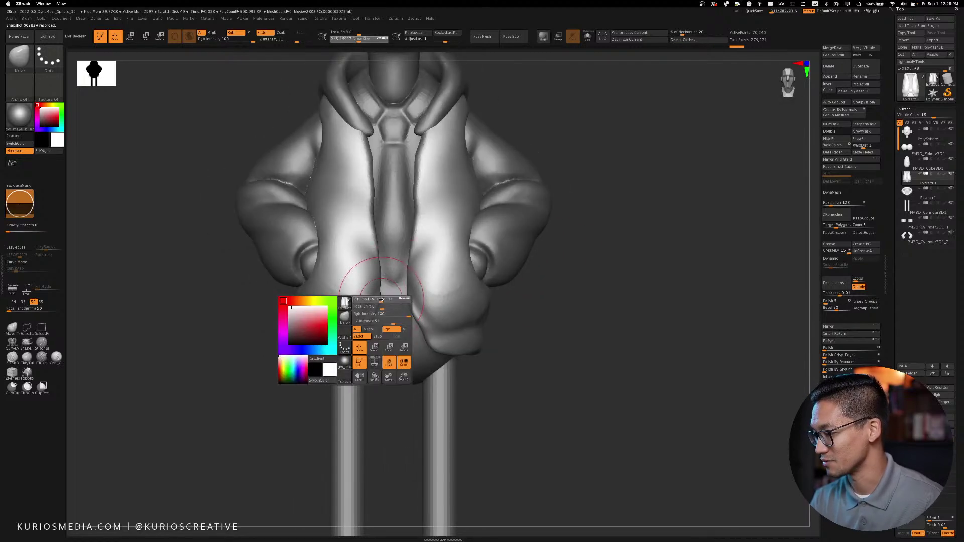
{"action": "left_click_drag", "start_coordinate": [381, 300], "coordinate": [376, 314]}
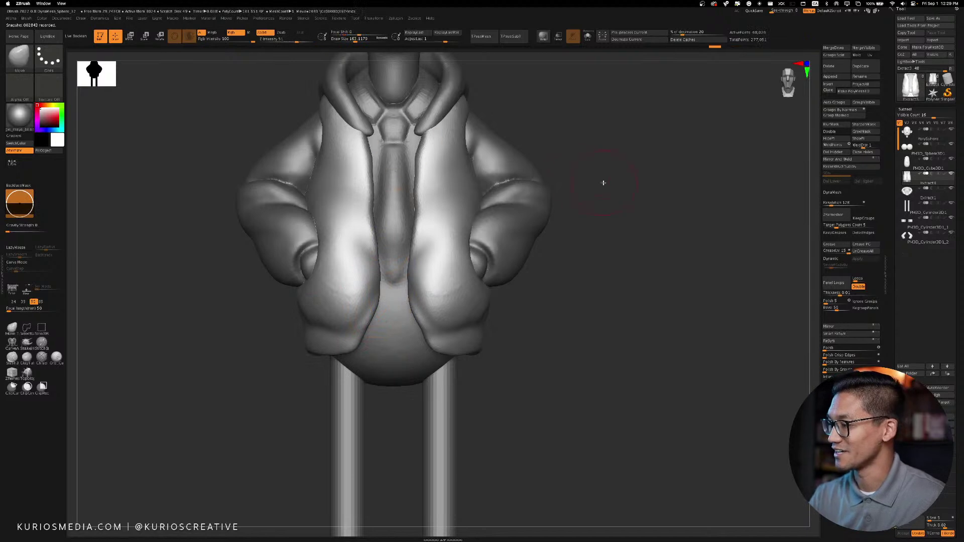
Enlarge the brush and adjust the jacket's front edges beside the tie, smoothing them from the side
{"action": "left_click_drag", "start_coordinate": [603, 183], "coordinate": [612, 182]}
{"action": "key", "text": "space"}
{"action": "left_click_drag", "start_coordinate": [416, 224], "coordinate": [420, 224]}
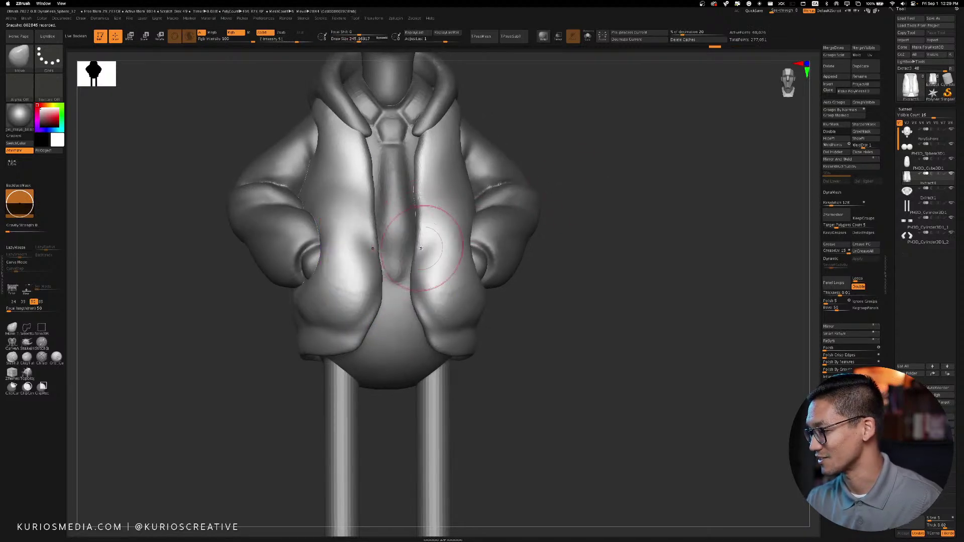
{"action": "left_click_drag", "start_coordinate": [595, 233], "coordinate": [572, 237]}
{"action": "left_click_drag", "start_coordinate": [360, 342], "coordinate": [391, 358]}
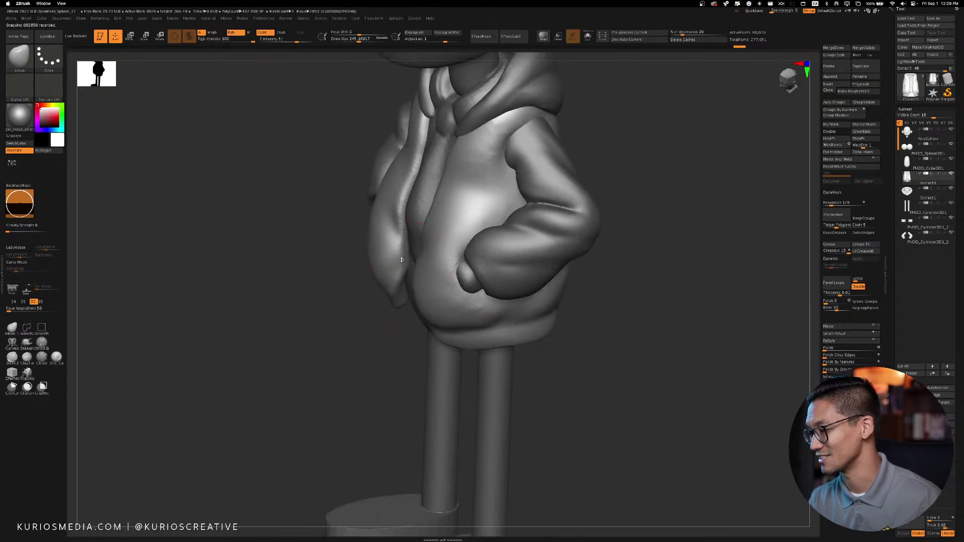
{"action": "left_click_drag", "start_coordinate": [402, 268], "coordinate": [369, 281]}
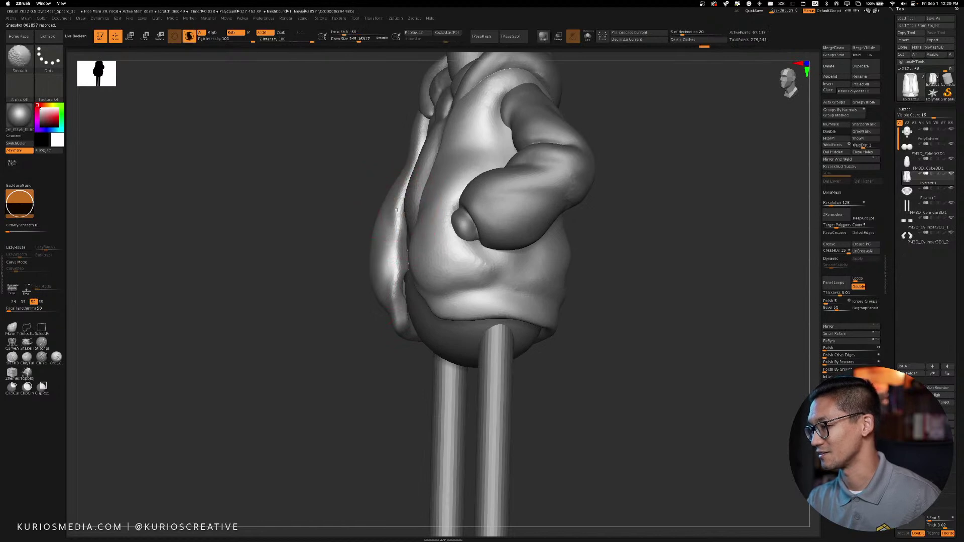
{"action": "left_click_drag", "start_coordinate": [312, 334], "coordinate": [573, 245]}
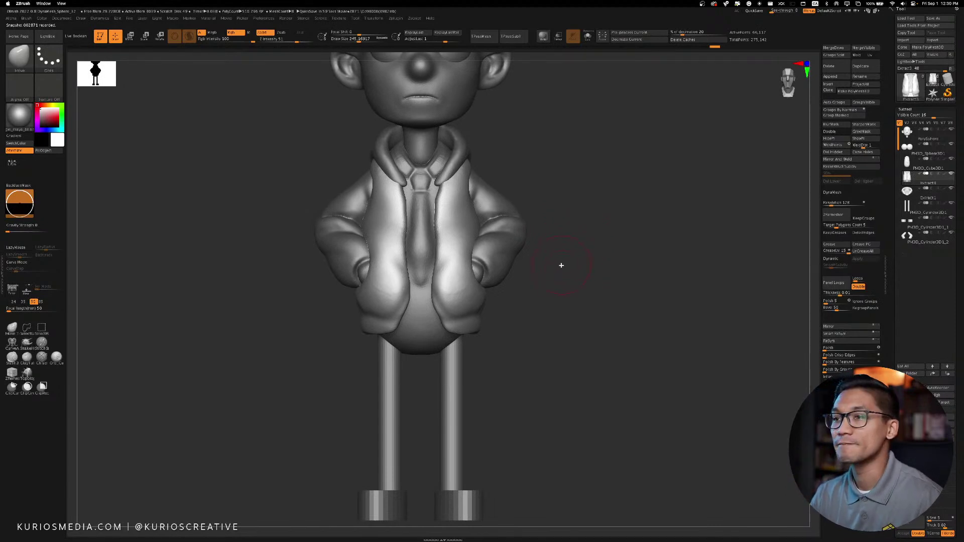
Select the leg cylinders and subdivide them to smooth their surface
{"action": "left_click_drag", "start_coordinate": [563, 289], "coordinate": [573, 240], "text": "alt"}
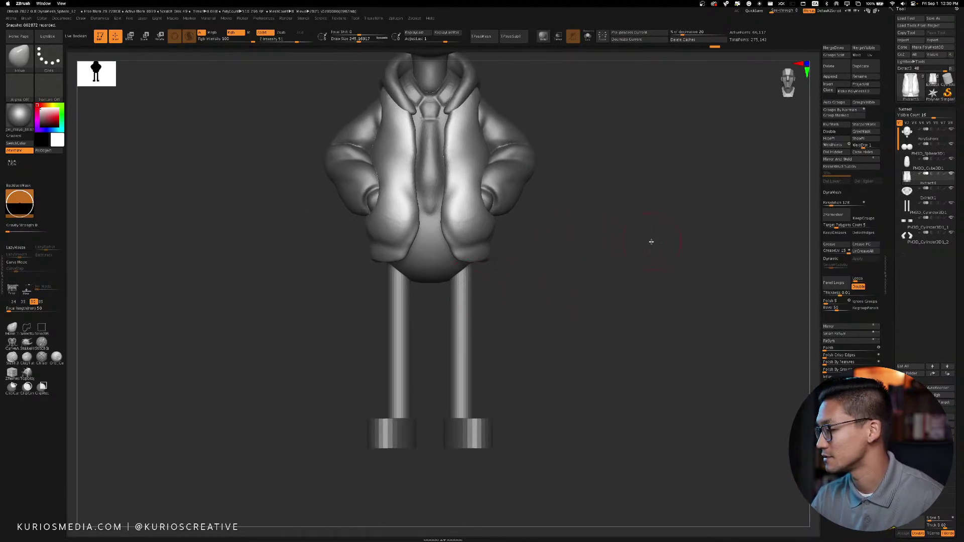
{"action": "left_click", "coordinate": [911, 164]}
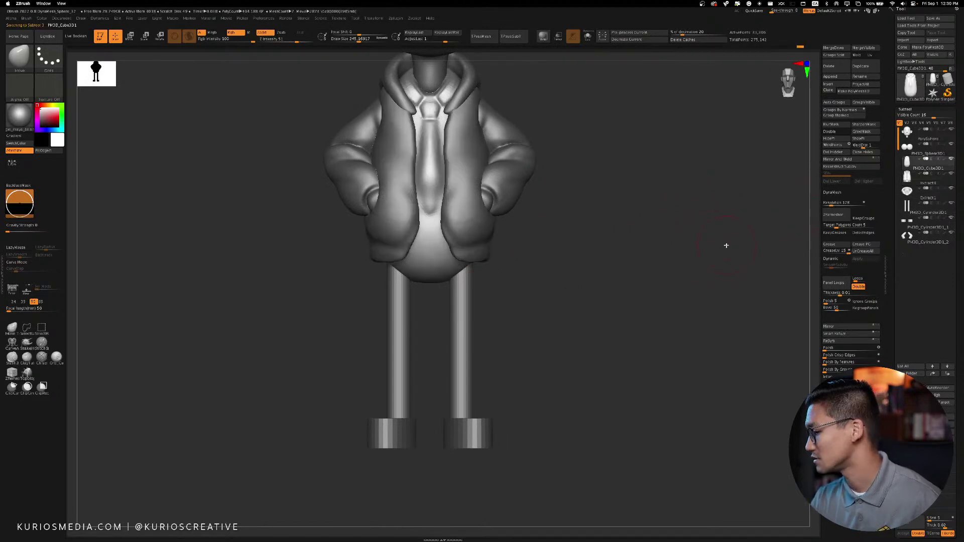
{"action": "left_click", "coordinate": [900, 213]}
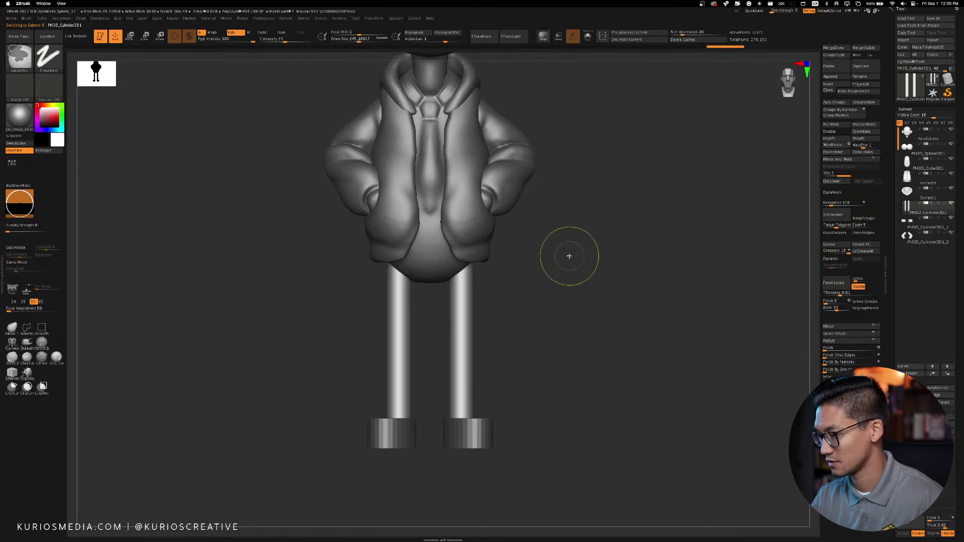
{"action": "key", "text": "ctrl+d"}
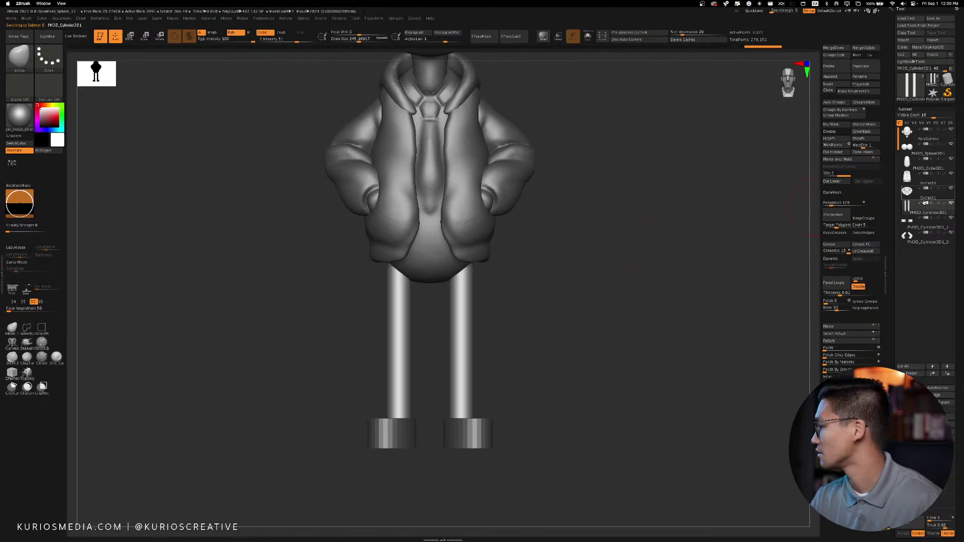
Move the torso directly above the legs in the subtool order, merge the two and isolate the merged mesh
{"action": "left_click", "coordinate": [915, 169]}
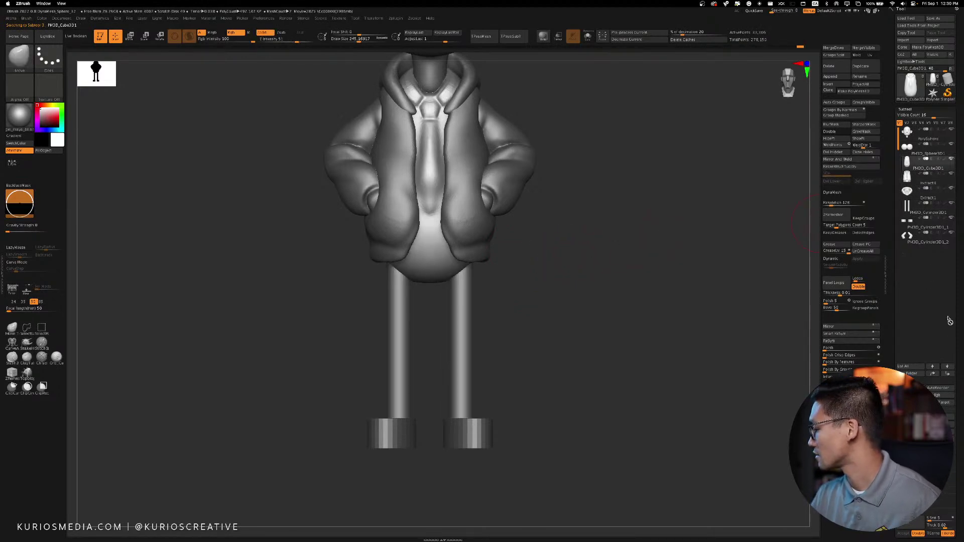
{"action": "left_click", "coordinate": [948, 375]}
{"action": "left_click", "coordinate": [947, 375]}
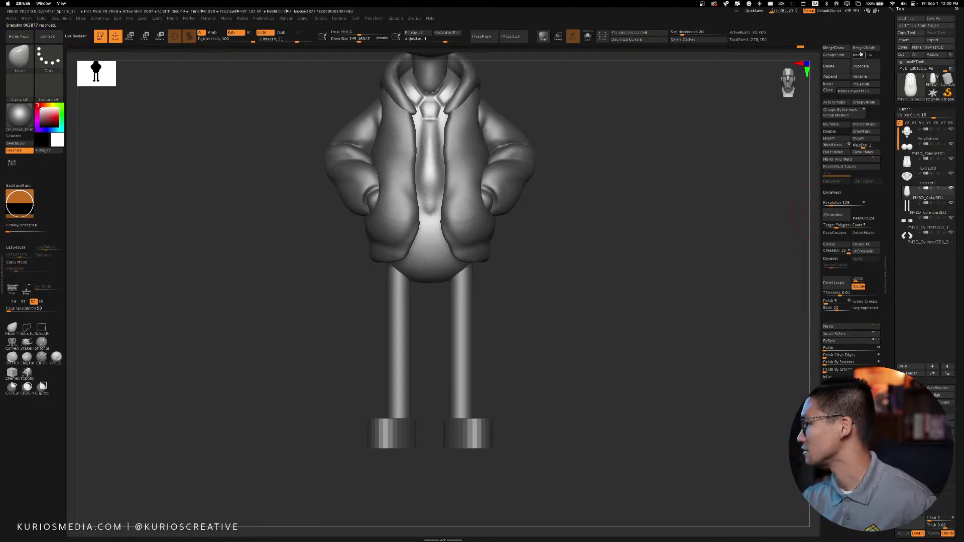
{"action": "left_click", "coordinate": [837, 48]}
{"action": "left_click", "coordinate": [811, 61]}
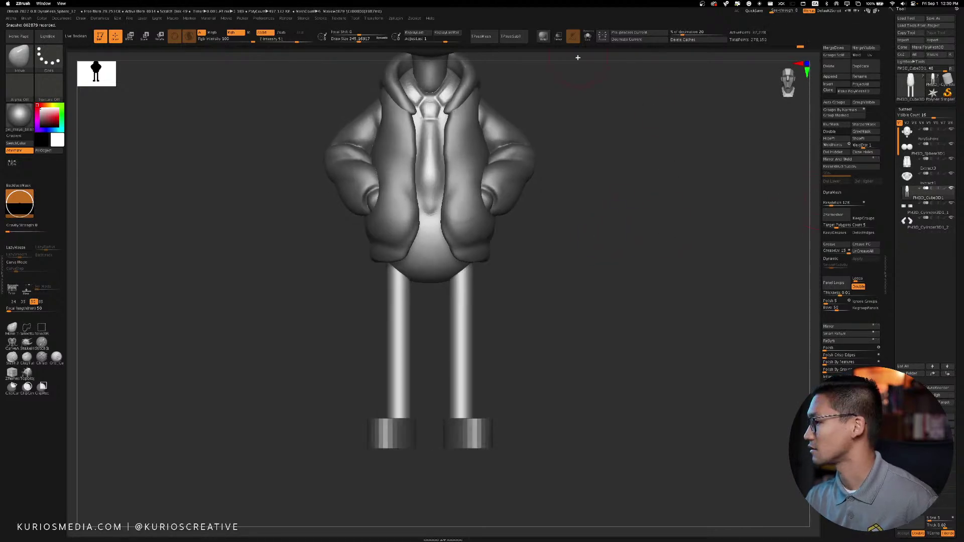
{"action": "left_click", "coordinate": [587, 37]}
{"action": "left_click_drag", "start_coordinate": [634, 208], "coordinate": [658, 240]}
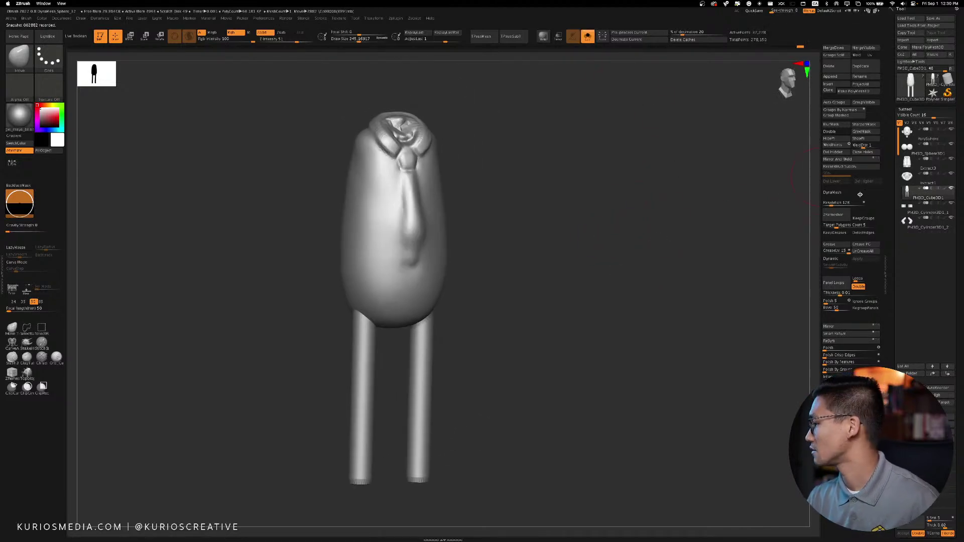
Try to DynaMesh the merged torso and legs at a very high resolution and smooth where the legs join
{"action": "left_click", "coordinate": [842, 203]}
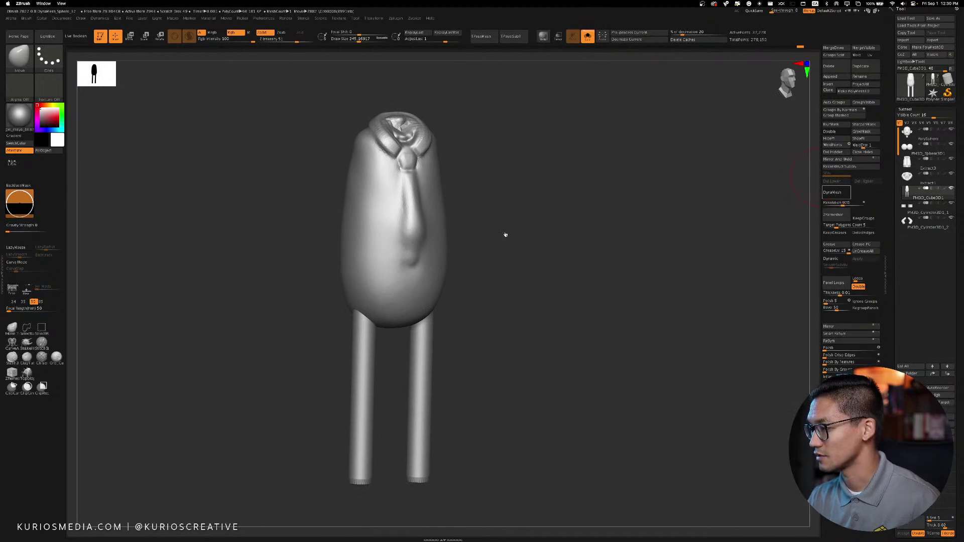
{"action": "mouse_move", "coordinate": [514, 256]}
{"action": "left_mouse_down"}
{"action": "mouse_move", "coordinate": [492, 302]}
{"action": "mouse_move", "coordinate": [344, 344]}
{"action": "mouse_move", "coordinate": [338, 360]}
{"action": "left_mouse_up"}
{"action": "key", "text": "shift"}
{"action": "mouse_move", "coordinate": [466, 289]}
{"action": "left_mouse_down"}
{"action": "mouse_move", "coordinate": [487, 282]}
{"action": "mouse_move", "coordinate": [477, 312]}
{"action": "mouse_move", "coordinate": [487, 279]}
{"action": "mouse_move", "coordinate": [402, 308]}
{"action": "left_mouse_up"}
{"action": "left_click_drag", "start_coordinate": [321, 301], "coordinate": [345, 342], "text": "shift"}
{"action": "left_click_drag", "start_coordinate": [494, 265], "coordinate": [503, 260], "text": "ctrl"}
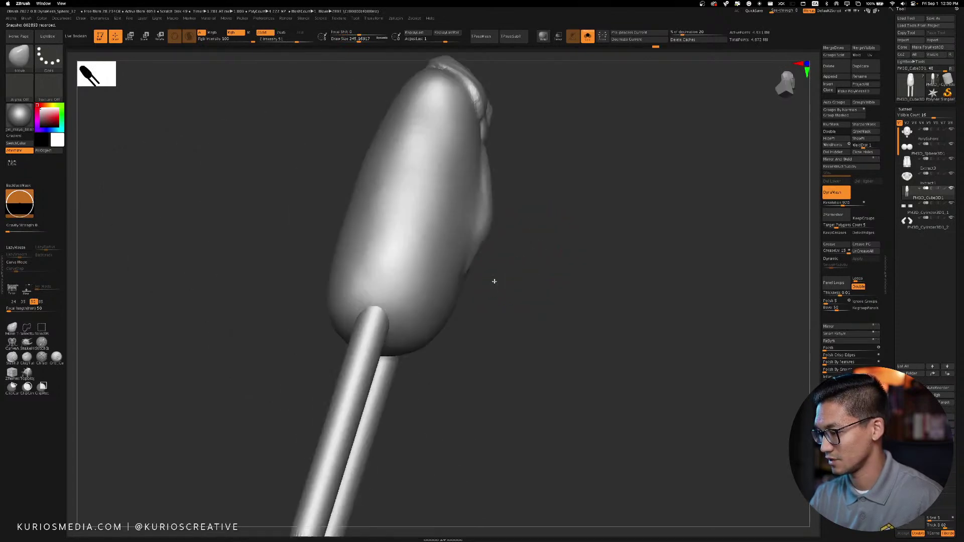
{"action": "left_click_drag", "start_coordinate": [492, 280], "coordinate": [577, 250]}
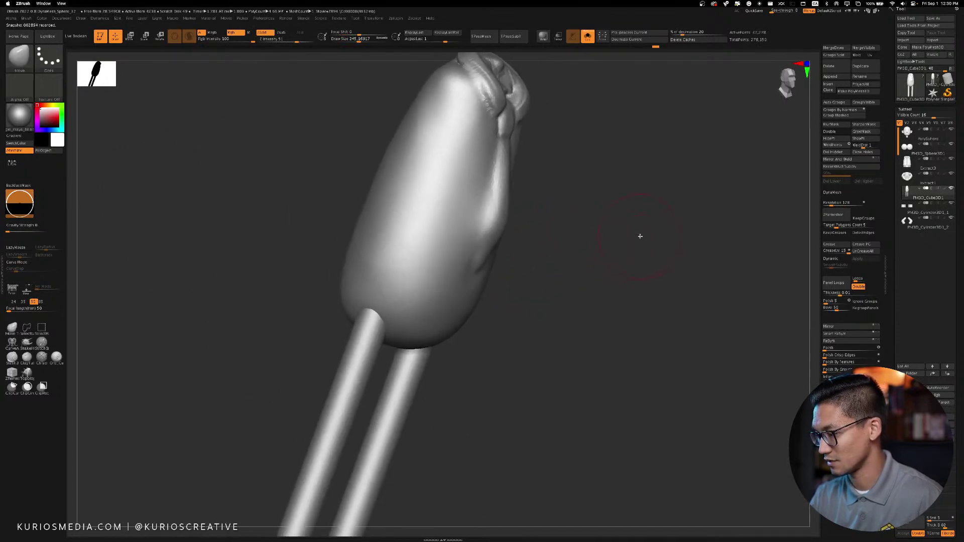
{"action": "key", "text": "shift+f"}
{"action": "key", "text": "shift+f"}
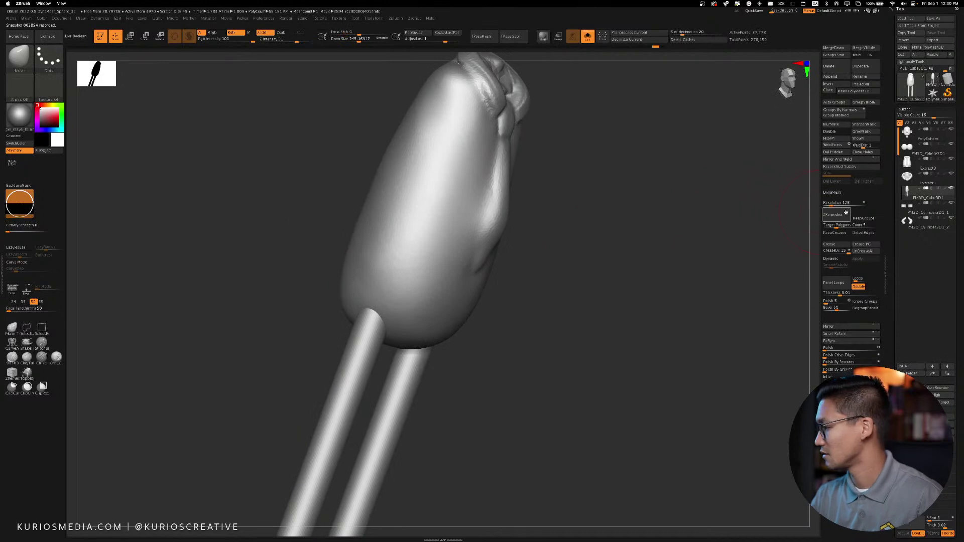
DynaMesh the merged torso and legs at a resolution of 312
{"action": "left_click_drag", "start_coordinate": [833, 204], "coordinate": [835, 204]}
{"action": "left_click", "coordinate": [834, 195]}
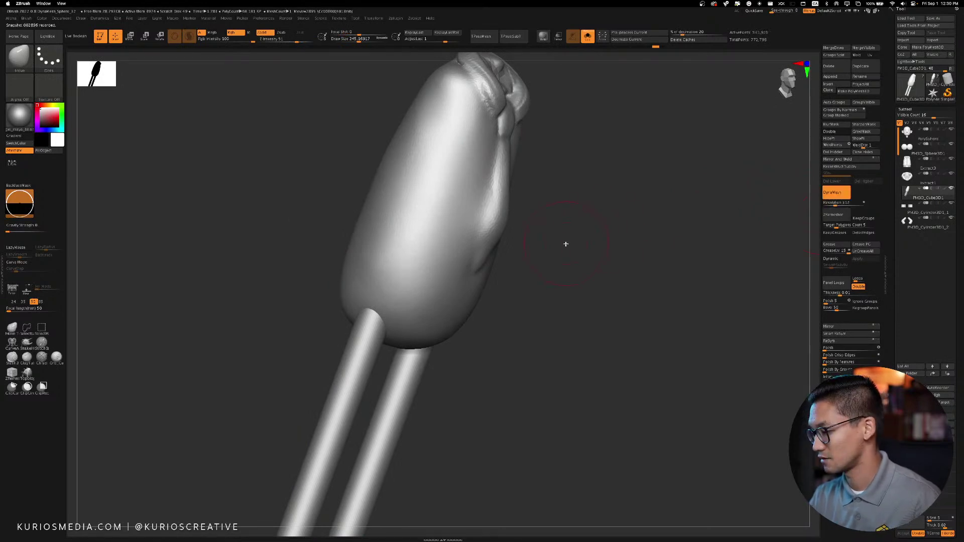
{"action": "left_click_drag", "start_coordinate": [566, 243], "coordinate": [581, 250]}
Smooth and reshape the joins between the legs and the torso so they blend into one form
{"action": "left_click_drag", "start_coordinate": [495, 307], "coordinate": [443, 294]}
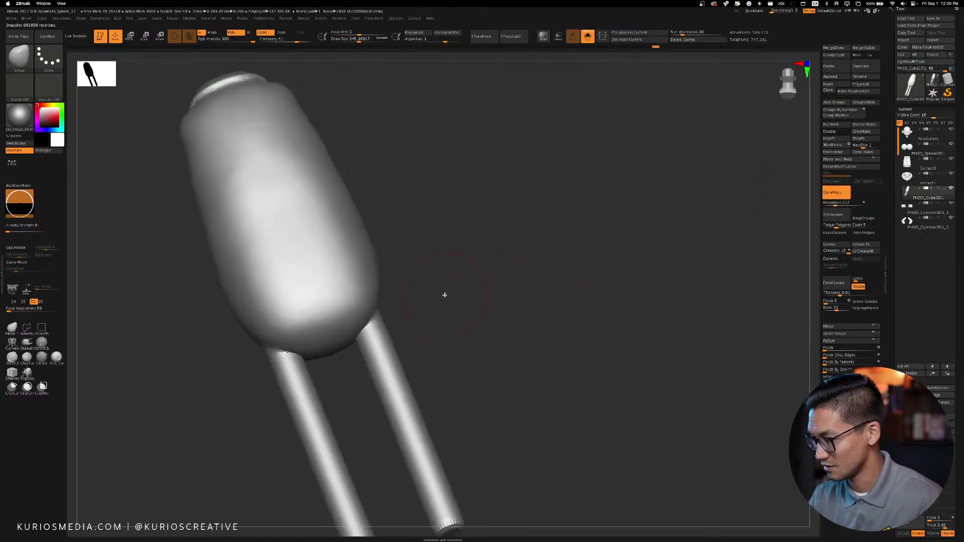
{"action": "left_click_drag", "start_coordinate": [369, 324], "coordinate": [329, 361], "text": "shift"}
{"action": "mouse_move", "coordinate": [436, 301]}
{"action": "left_mouse_down"}
{"action": "mouse_move", "coordinate": [470, 232]}
{"action": "mouse_move", "coordinate": [502, 227]}
{"action": "left_mouse_up"}
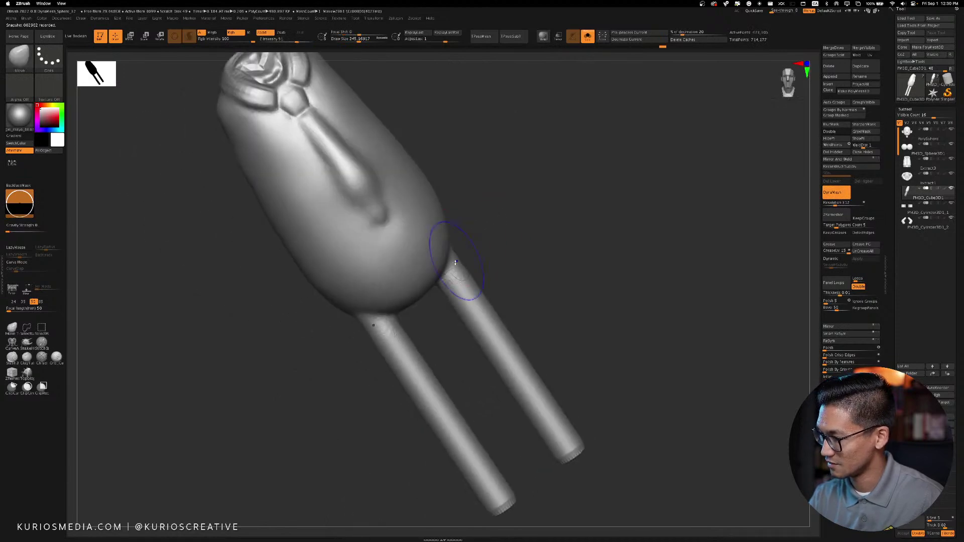
{"action": "left_click_drag", "start_coordinate": [454, 257], "coordinate": [447, 273], "text": "shift"}
{"action": "left_click_drag", "start_coordinate": [511, 281], "coordinate": [499, 251]}
{"action": "left_click_drag", "start_coordinate": [421, 304], "coordinate": [418, 314], "text": "shift"}
{"action": "mouse_move", "coordinate": [512, 281]}
{"action": "left_mouse_down", "text": "shift"}
{"action": "mouse_move", "coordinate": [537, 249]}
{"action": "mouse_move", "coordinate": [590, 238]}
{"action": "left_mouse_up", "text": "shift"}
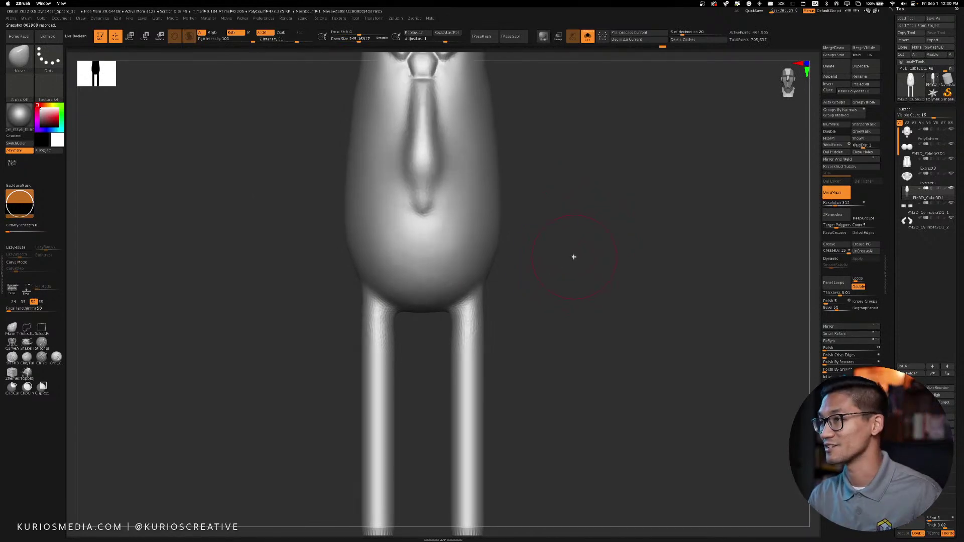
Frame the merged torso and legs and switch to the ClayBuildup brush
{"action": "key", "text": "f"}
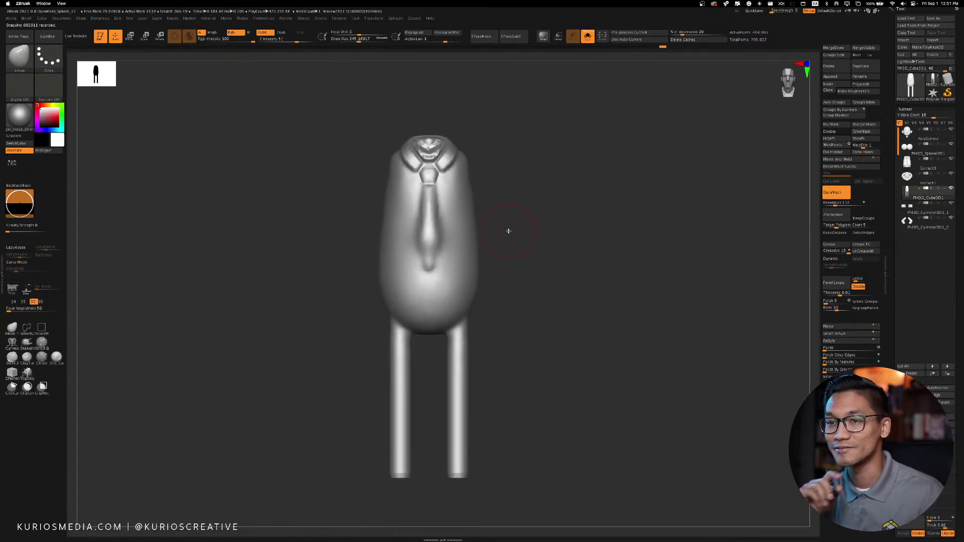
{"action": "key", "text": "b"}
{"action": "key", "text": "c"}
{"action": "key", "text": "b"}
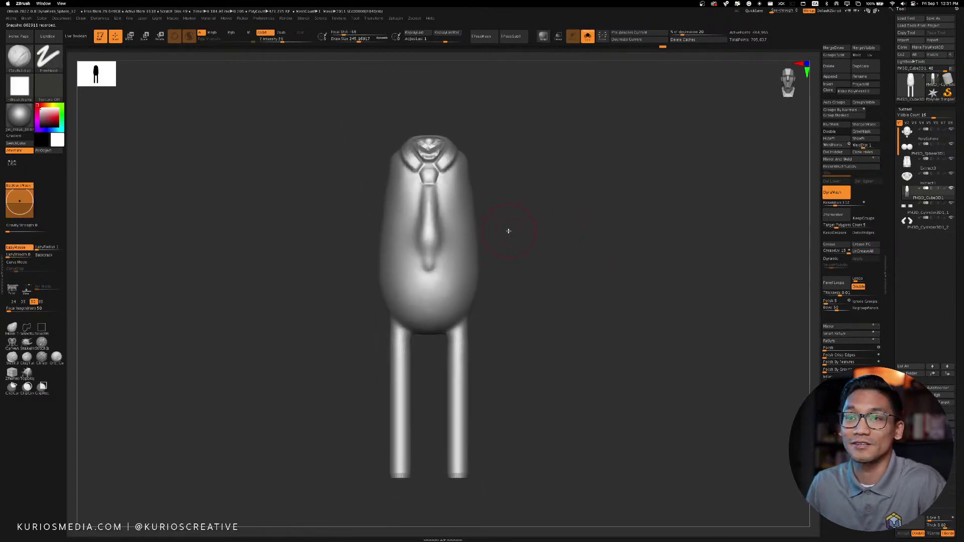